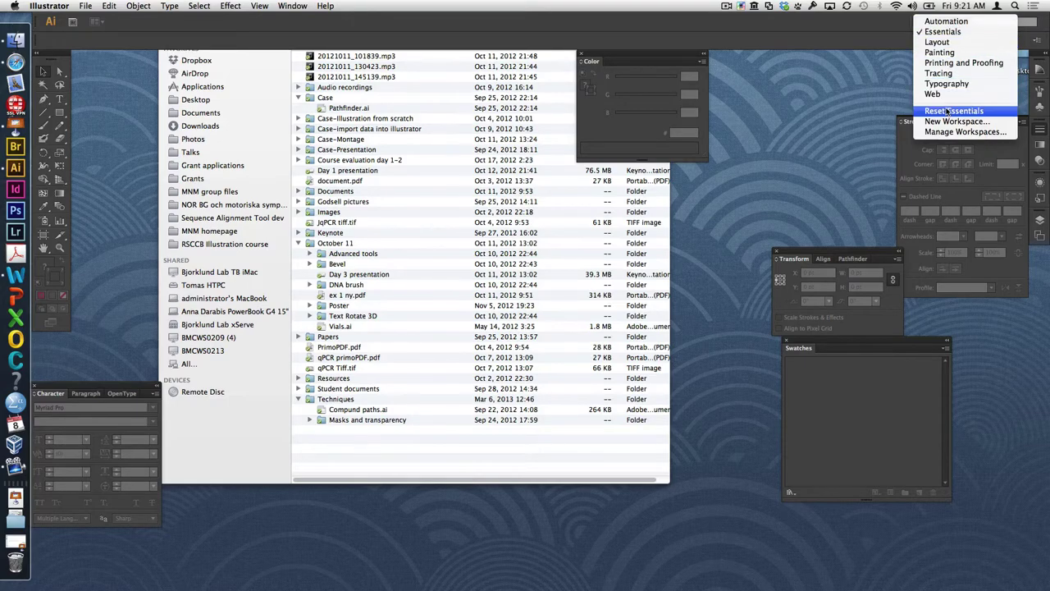
Step: Reset the Essentials workspace and create a new 180 × 210 mm CMYK document with one artboard
{"action": "left_click", "coordinate": [952, 111]}
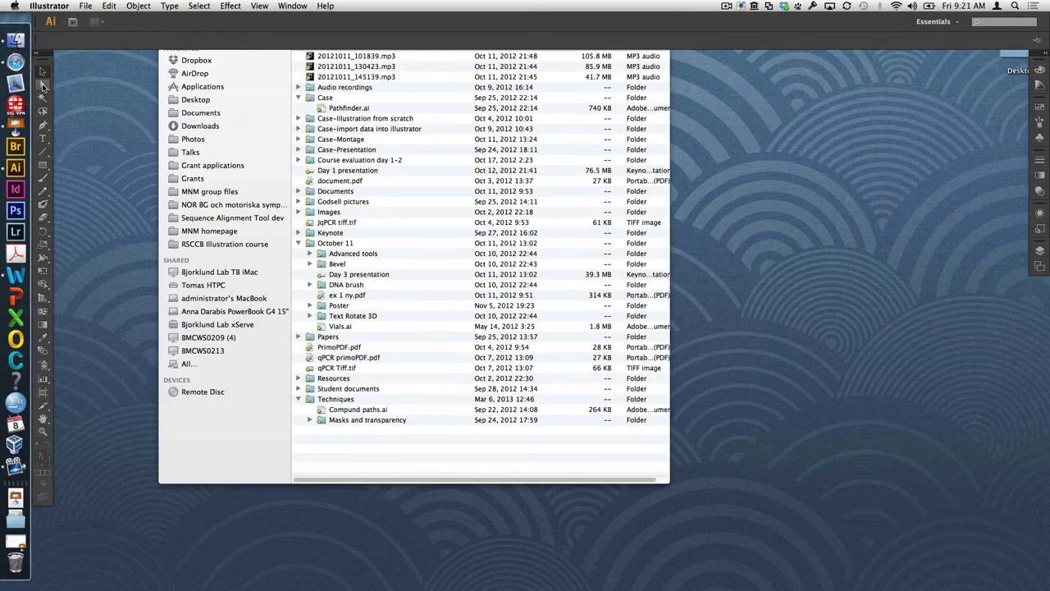
{"action": "key", "text": "super+n"}
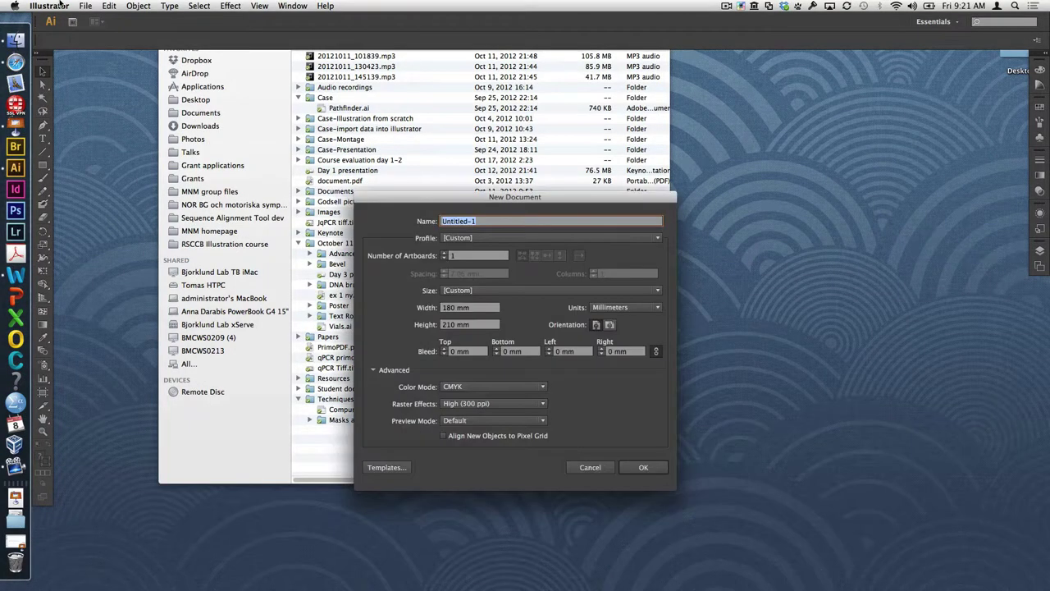
{"action": "key", "text": "Return"}
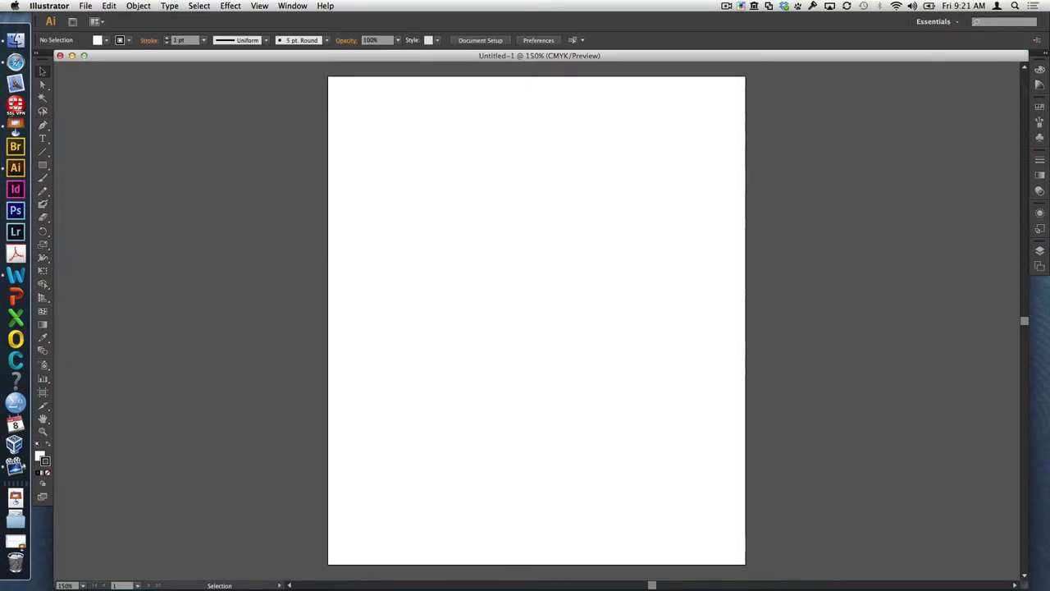
Step: Draw a square about 83 mm wide near the middle of the artboard and move it up and slightly left
{"action": "left_click", "coordinate": [44, 166]}
{"action": "left_click_drag", "start_coordinate": [455, 213], "coordinate": [647, 406]}
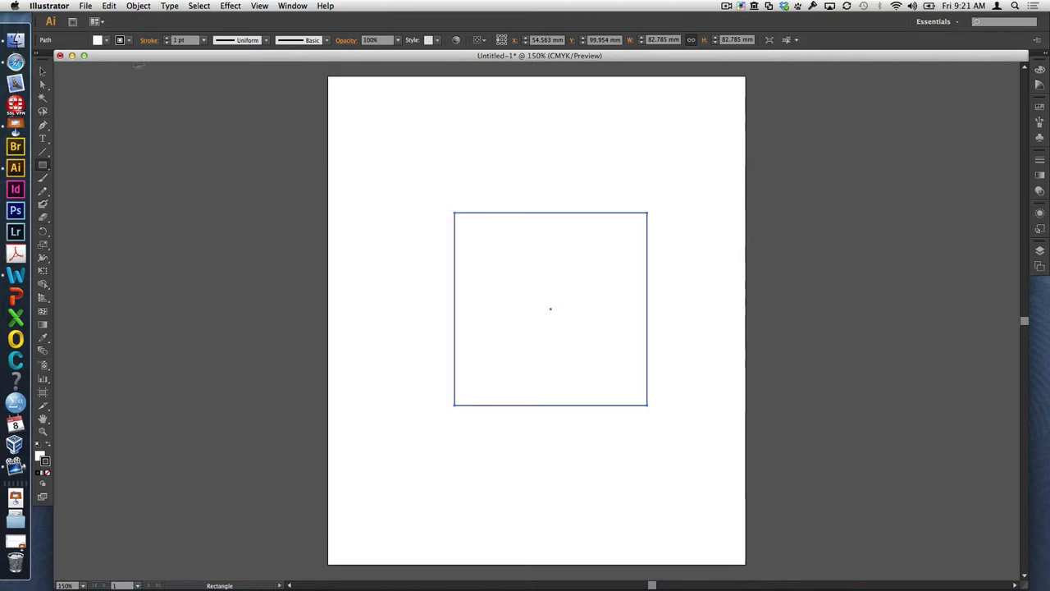
{"action": "left_click", "coordinate": [42, 72]}
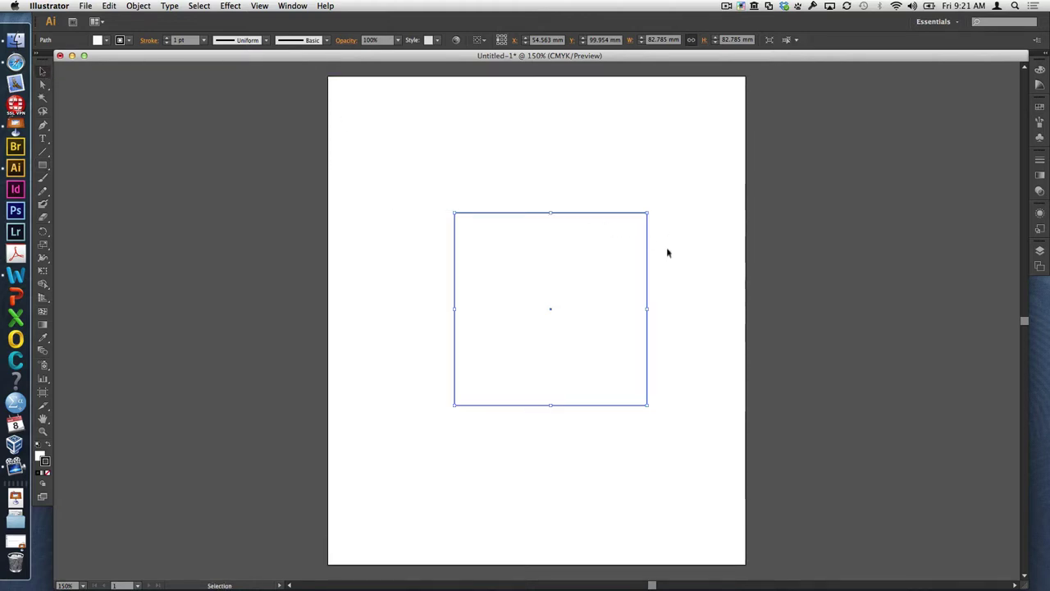
{"action": "left_click_drag", "start_coordinate": [649, 261], "coordinate": [621, 216]}
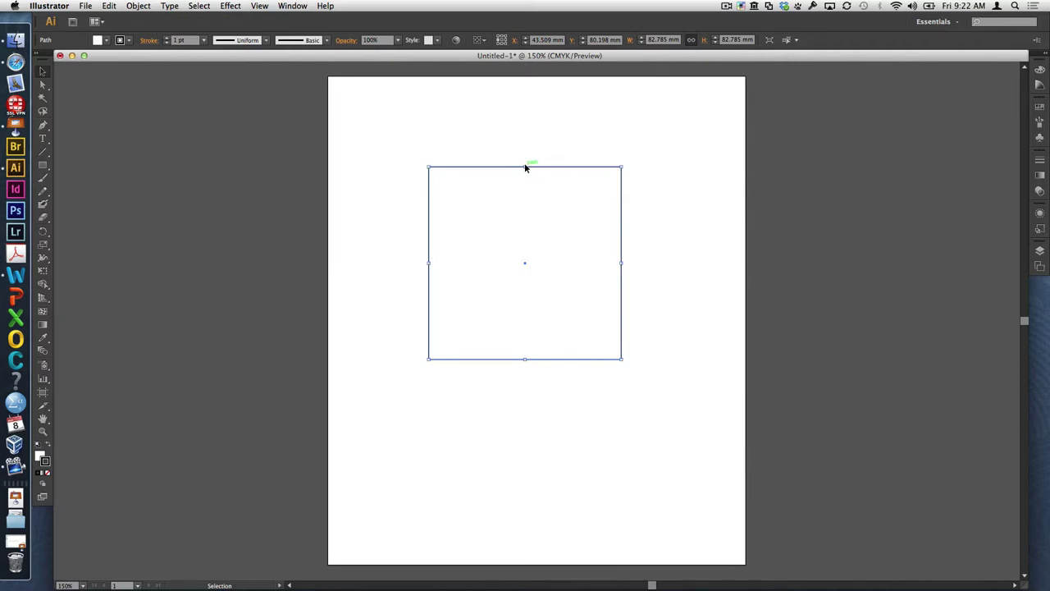
Step: Try squashing the square from its top edge to about 48 mm high, and undo the resize
{"action": "left_click_drag", "start_coordinate": [526, 167], "coordinate": [526, 249]}
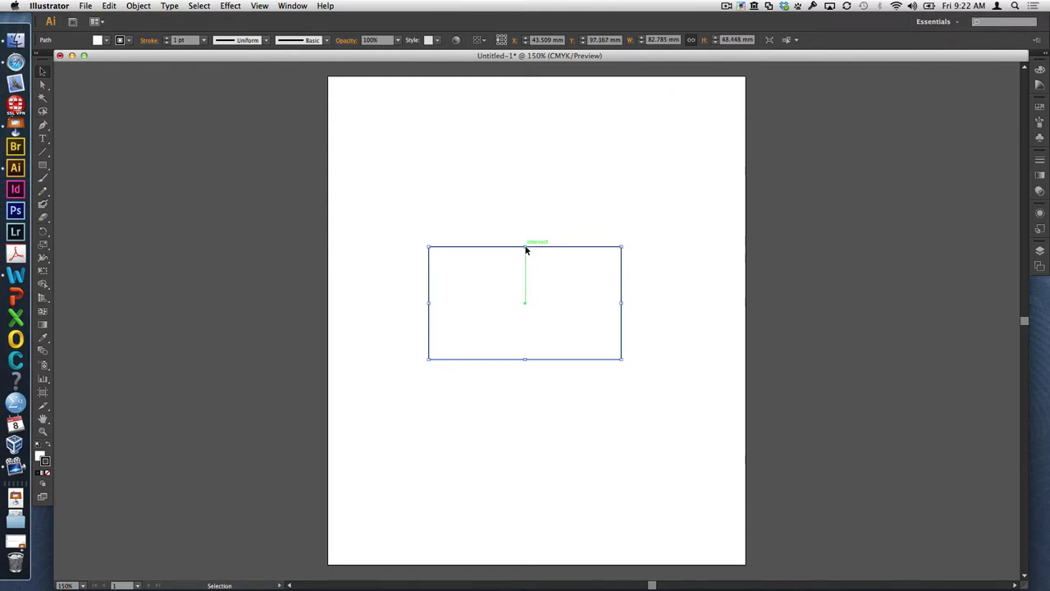
{"action": "key", "text": "super+z"}
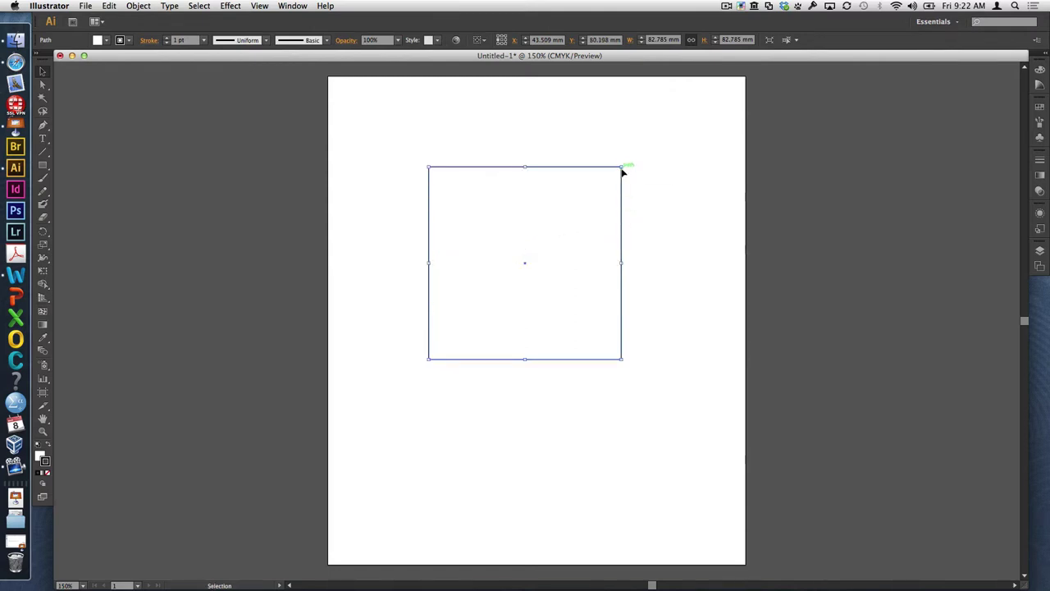
Step: Scale the square proportionally to about 81 mm, rotate it 45 degrees into a diamond, and deselect it
{"action": "mouse_move", "coordinate": [622, 168]}
{"action": "left_mouse_down"}
{"action": "mouse_move", "coordinate": [562, 210]}
{"action": "mouse_move", "coordinate": [556, 231]}
{"action": "mouse_move", "coordinate": [620, 170]}
{"action": "left_mouse_up"}
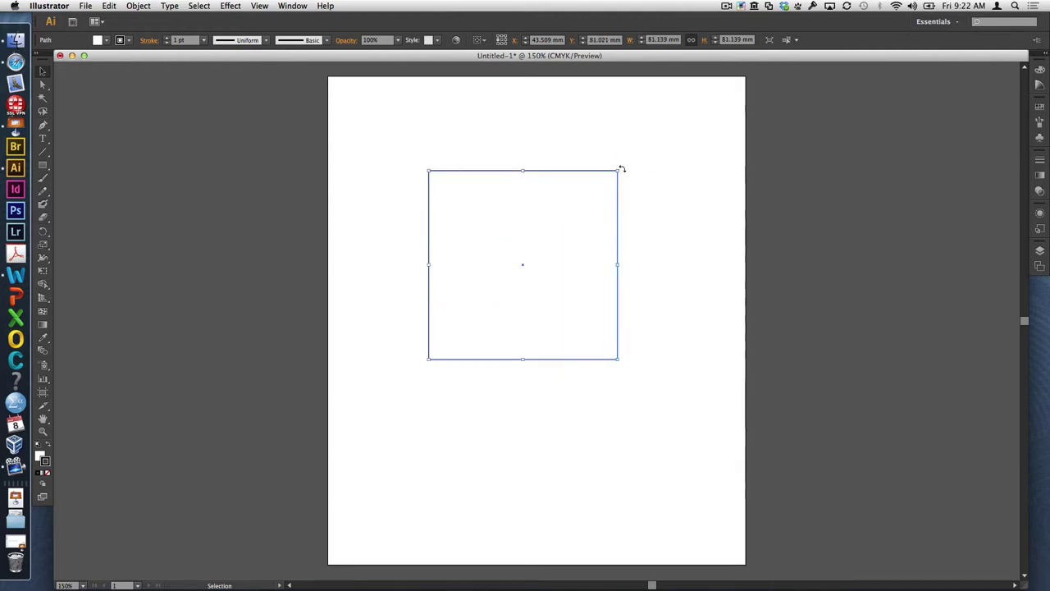
{"action": "left_click_drag", "start_coordinate": [621, 168], "coordinate": [545, 121]}
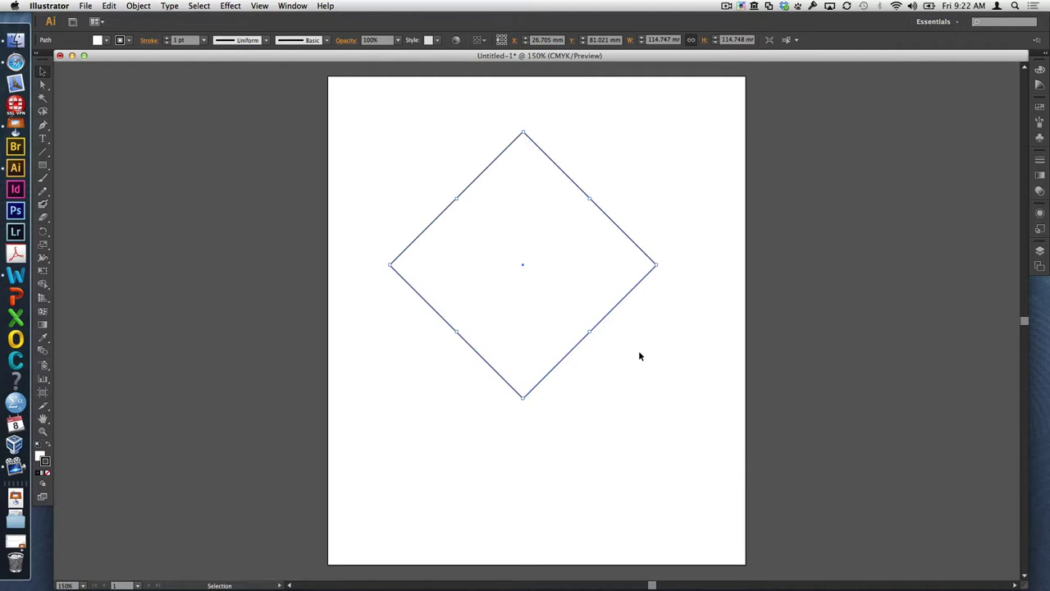
{"action": "left_click", "coordinate": [594, 378]}
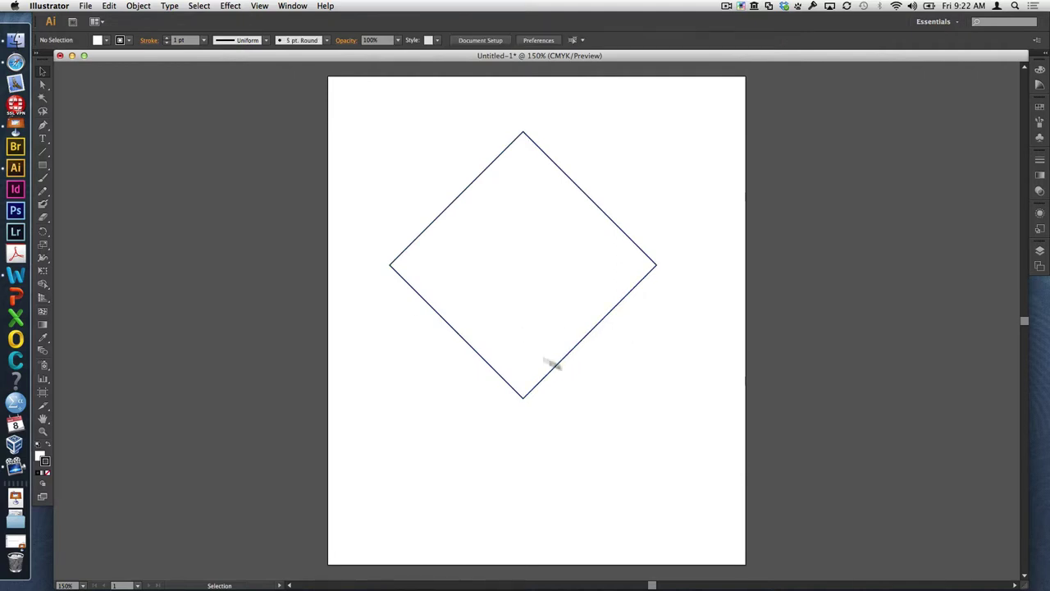
Step: Move only the diamond's top anchor point down and right to about X 93.6 mm, Y 38.8 mm
{"action": "left_click", "coordinate": [43, 84]}
{"action": "left_click", "coordinate": [523, 134]}
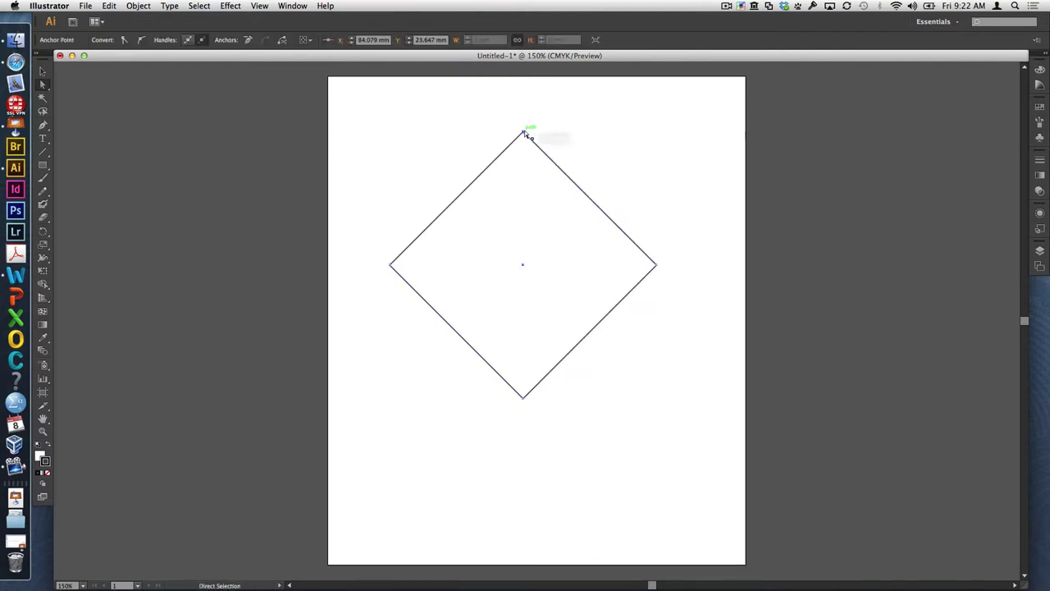
{"action": "left_click_drag", "start_coordinate": [525, 134], "coordinate": [545, 169]}
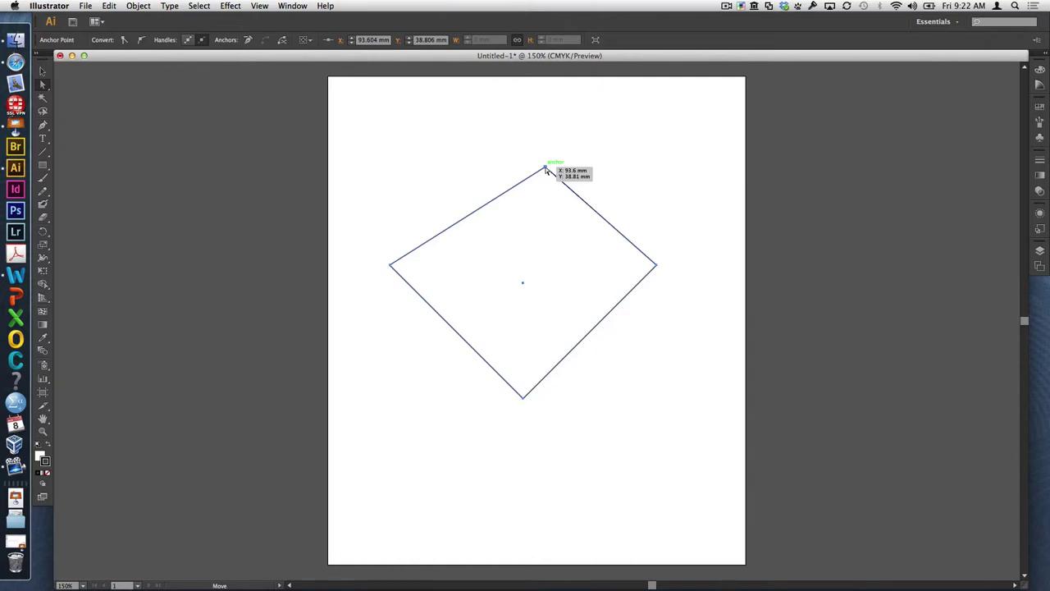
Step: Select the whole reshaped diamond and move it down and right, followed by a short move back up and left
{"action": "left_click", "coordinate": [43, 71]}
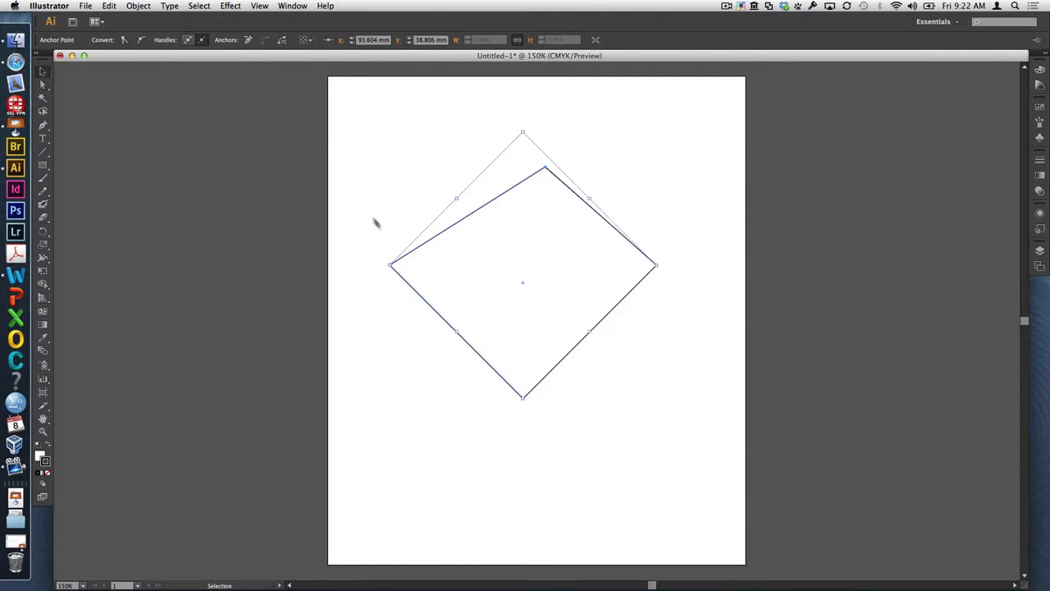
{"action": "left_click", "coordinate": [367, 194]}
{"action": "left_click", "coordinate": [481, 203]}
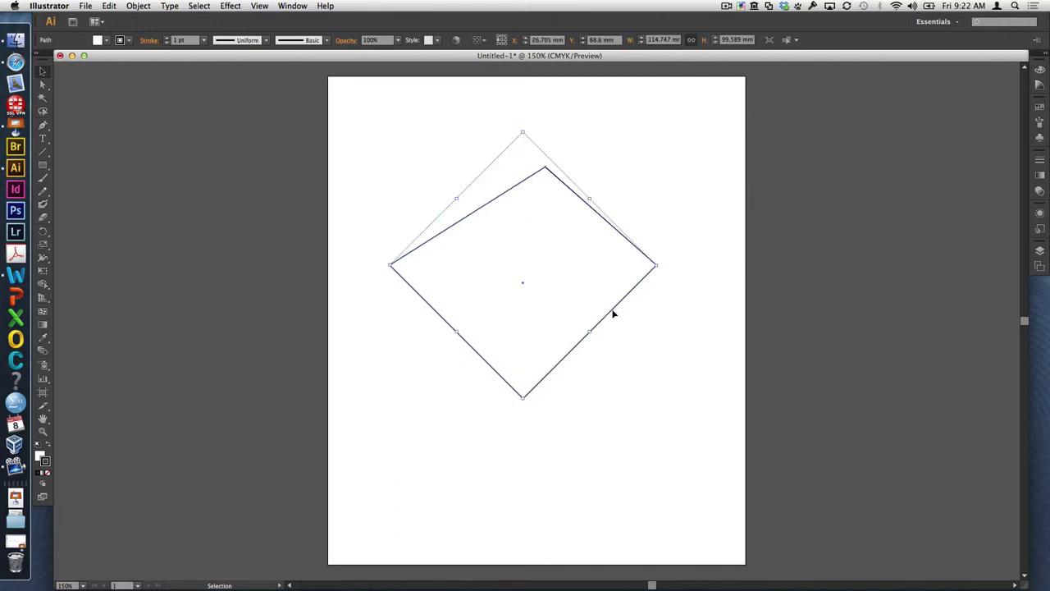
{"action": "left_click_drag", "start_coordinate": [614, 314], "coordinate": [640, 368]}
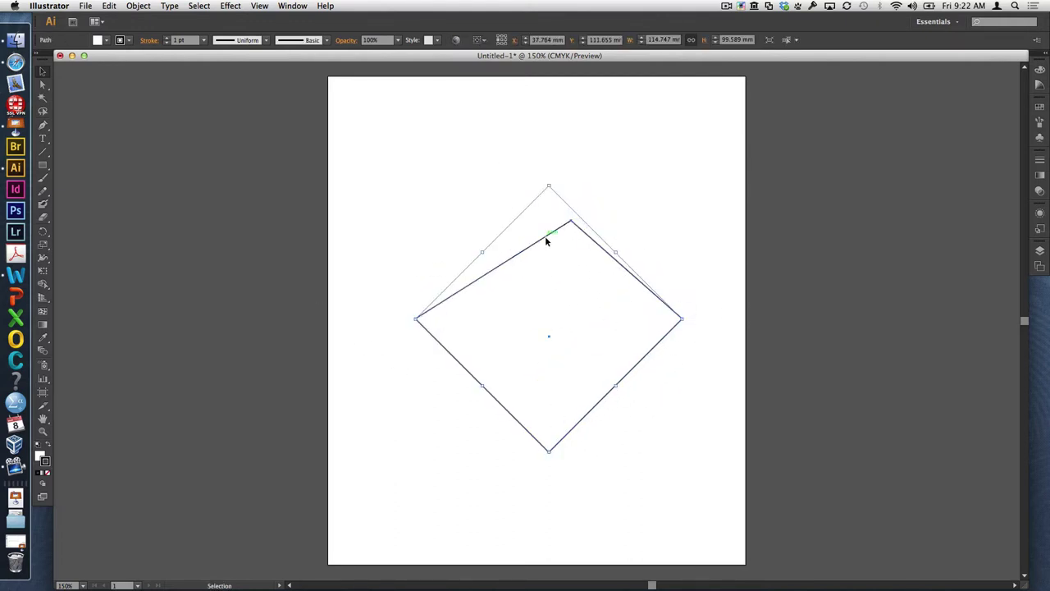
{"action": "left_click_drag", "start_coordinate": [546, 239], "coordinate": [520, 225]}
Step: Undo the shape moves and the anchor point edit to restore the regular diamond
{"action": "key", "text": "super+z"}
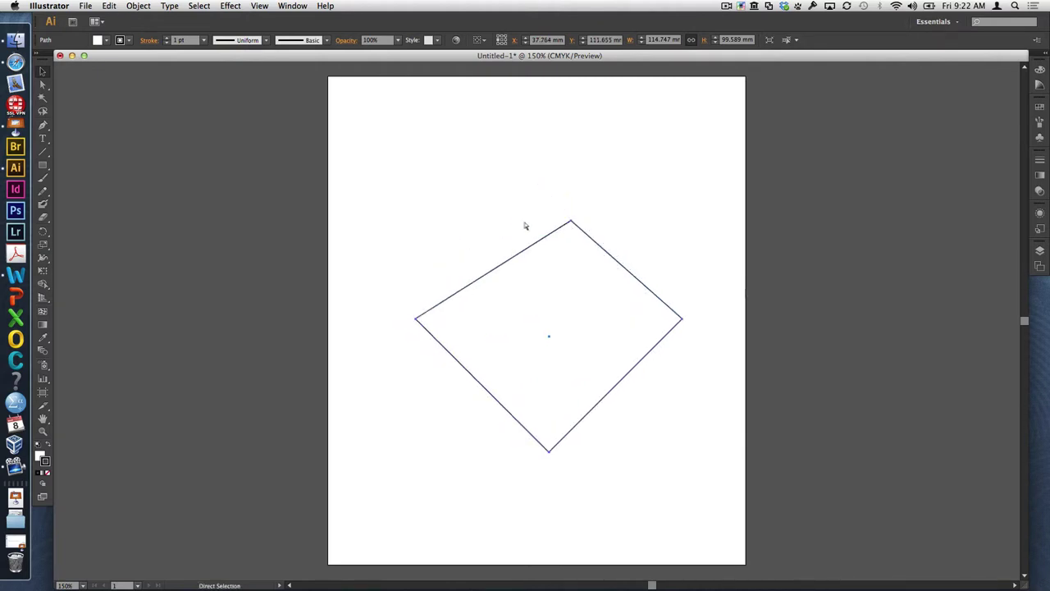
{"action": "key", "text": "super+z"}
{"action": "key", "text": "super+z"}
{"action": "key", "text": "super+z"}
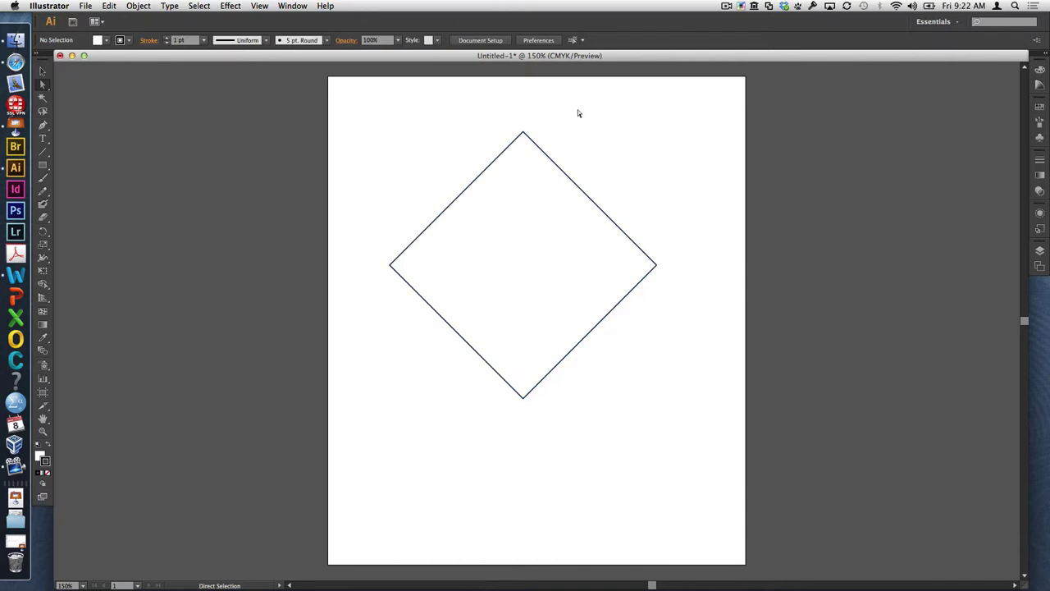
Step: Select the diamond's top anchor point and delete it with the Pen tool
{"action": "left_click_drag", "start_coordinate": [522, 133], "coordinate": [522, 133]}
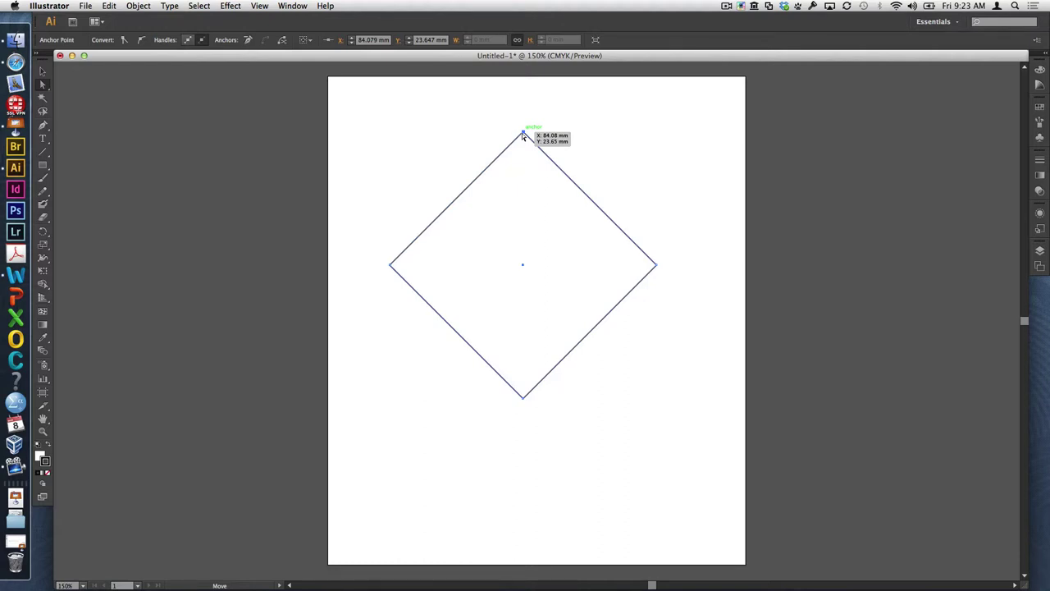
{"action": "left_click_drag", "start_coordinate": [522, 133], "coordinate": [522, 133]}
{"action": "left_click", "coordinate": [43, 128]}
{"action": "left_click", "coordinate": [526, 136]}
{"action": "left_click", "coordinate": [41, 127]}
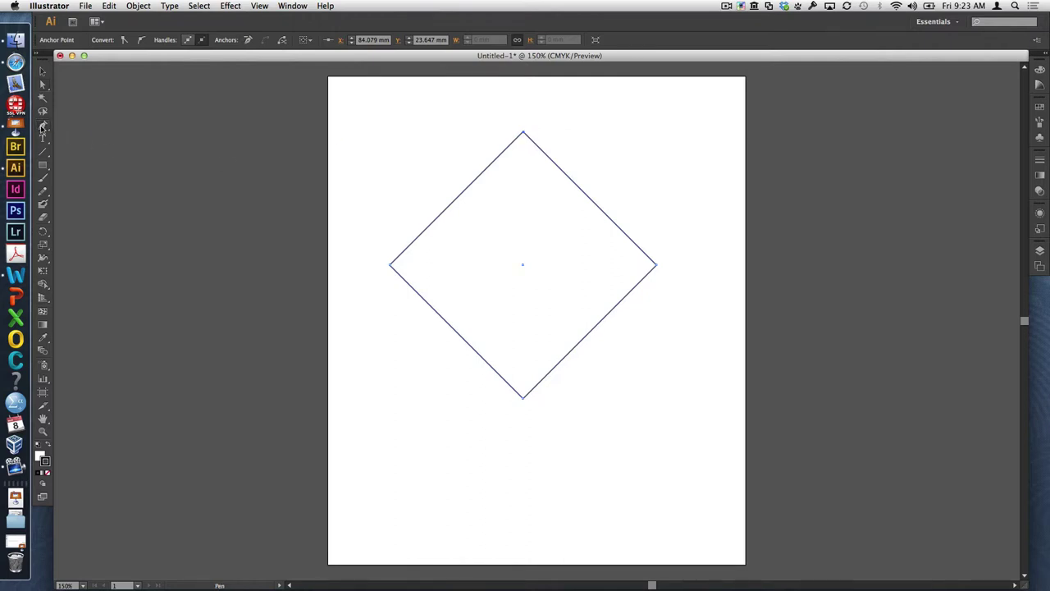
{"action": "left_click", "coordinate": [524, 133]}
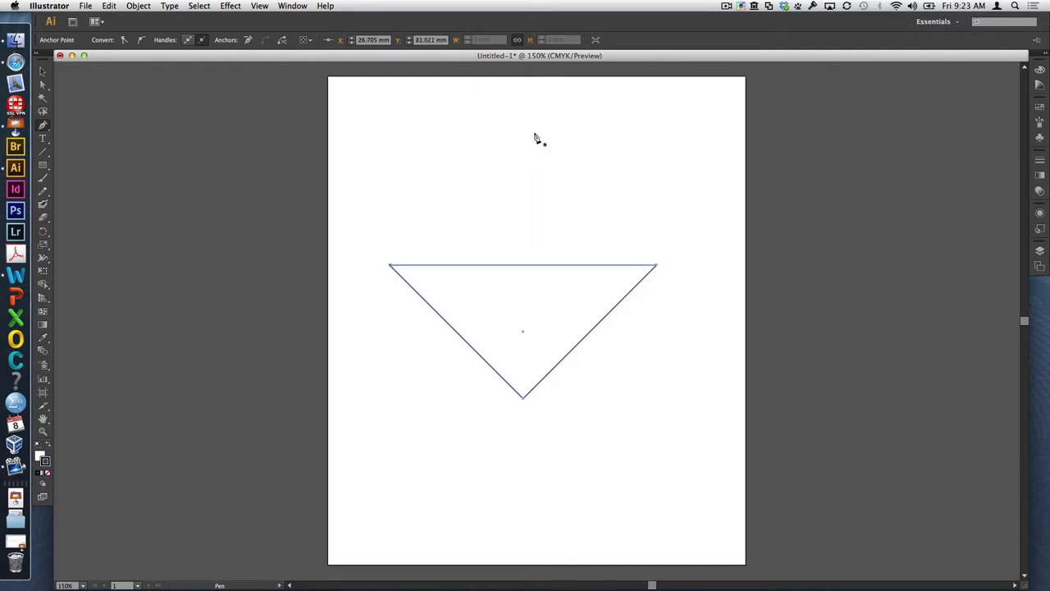
Step: Try the Pen tool on the triangle's upper edge, and undo back to the full diamond
{"action": "left_click", "coordinate": [533, 264]}
{"action": "left_click", "coordinate": [532, 264]}
{"action": "key", "text": "super"}
{"action": "key", "text": "super+z"}
{"action": "key", "text": "super+z"}
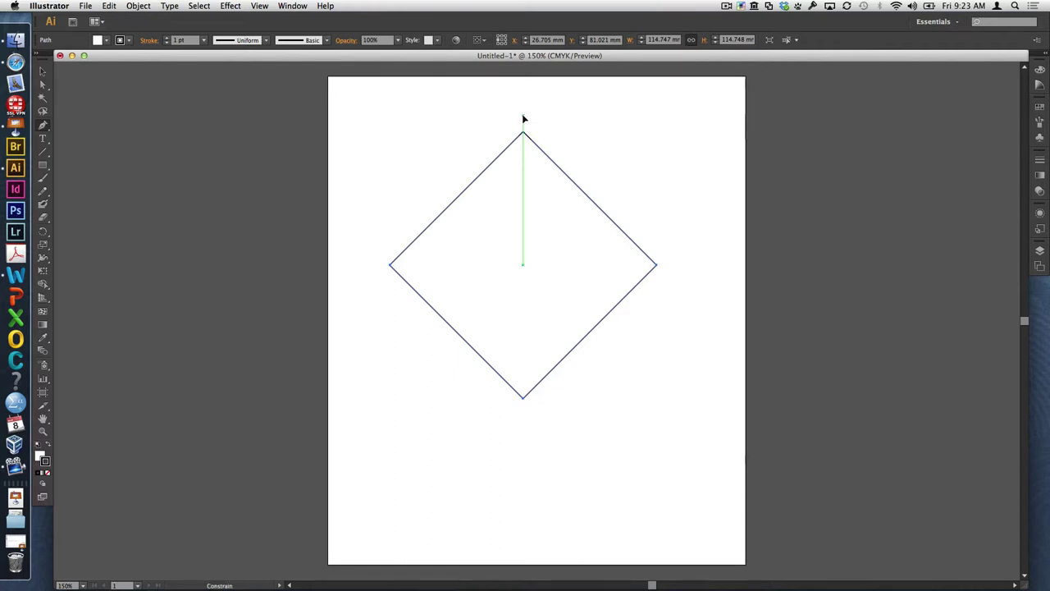
Step: Draw a closed, roughly circular path around the diamond with the Pen tool, using four smooth anchor points, and deselect it
{"action": "left_click_drag", "start_coordinate": [523, 116], "coordinate": [596, 115]}
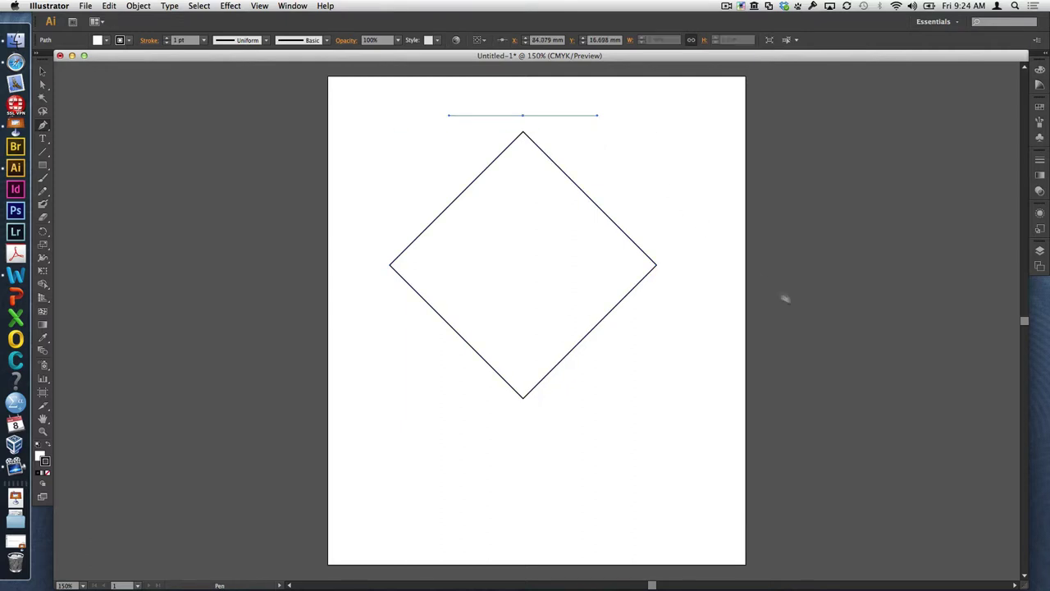
{"action": "mouse_move", "coordinate": [664, 264]}
{"action": "left_mouse_down"}
{"action": "mouse_move", "coordinate": [672, 358]}
{"action": "mouse_move", "coordinate": [664, 325]}
{"action": "left_mouse_up"}
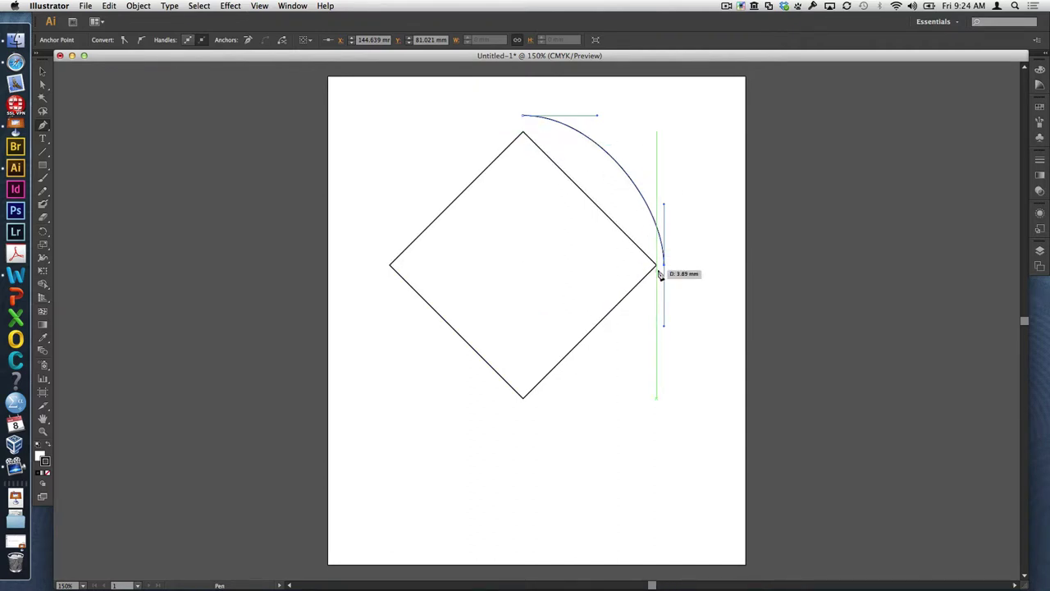
{"action": "left_click_drag", "start_coordinate": [525, 409], "coordinate": [423, 414]}
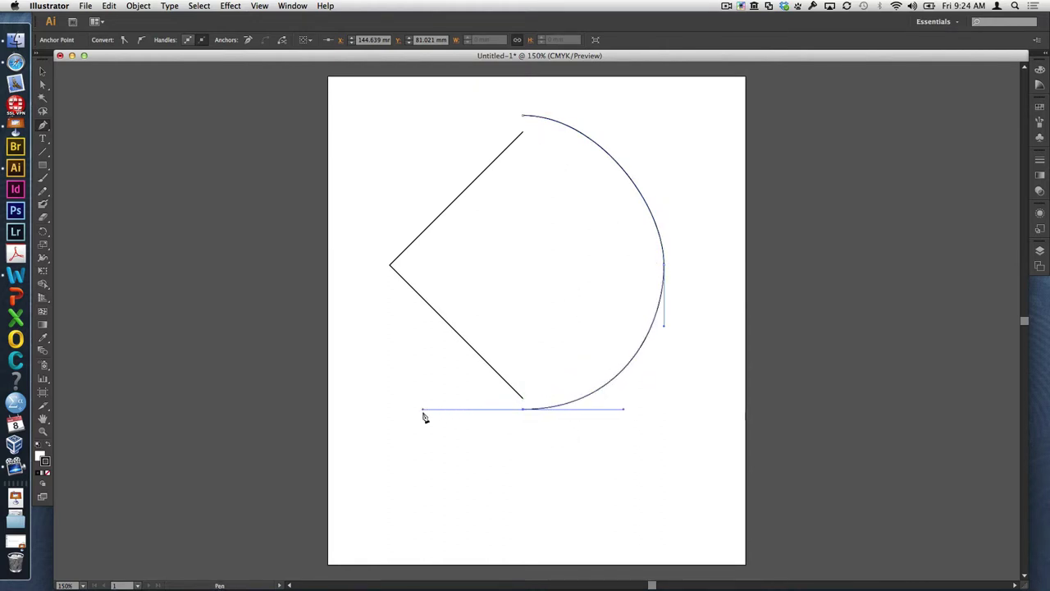
{"action": "left_click_drag", "start_coordinate": [379, 266], "coordinate": [379, 196]}
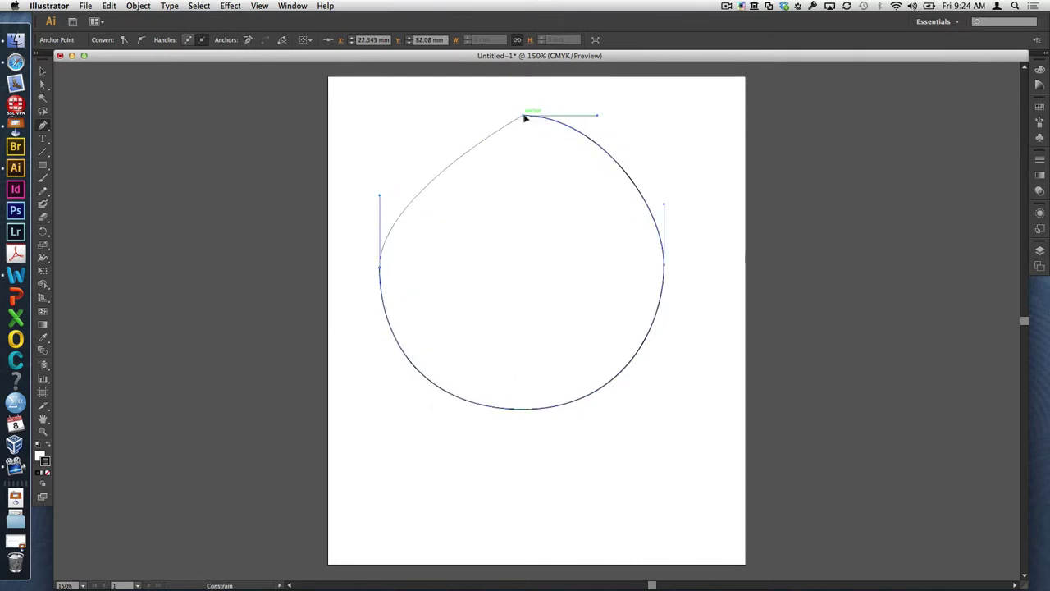
{"action": "left_click_drag", "start_coordinate": [525, 118], "coordinate": [619, 124]}
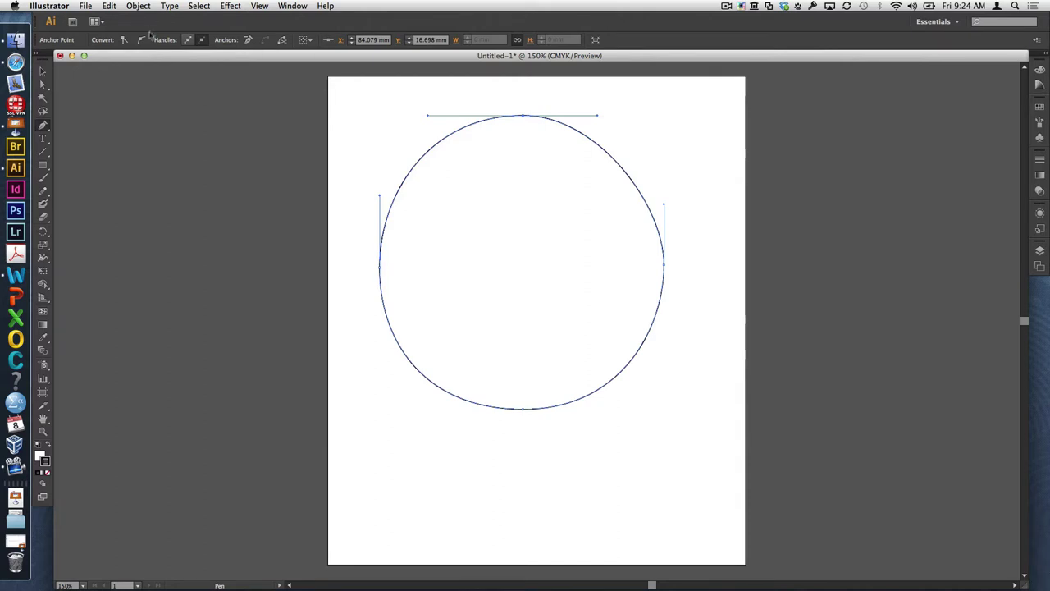
{"action": "left_click", "coordinate": [43, 84]}
{"action": "left_click", "coordinate": [749, 262]}
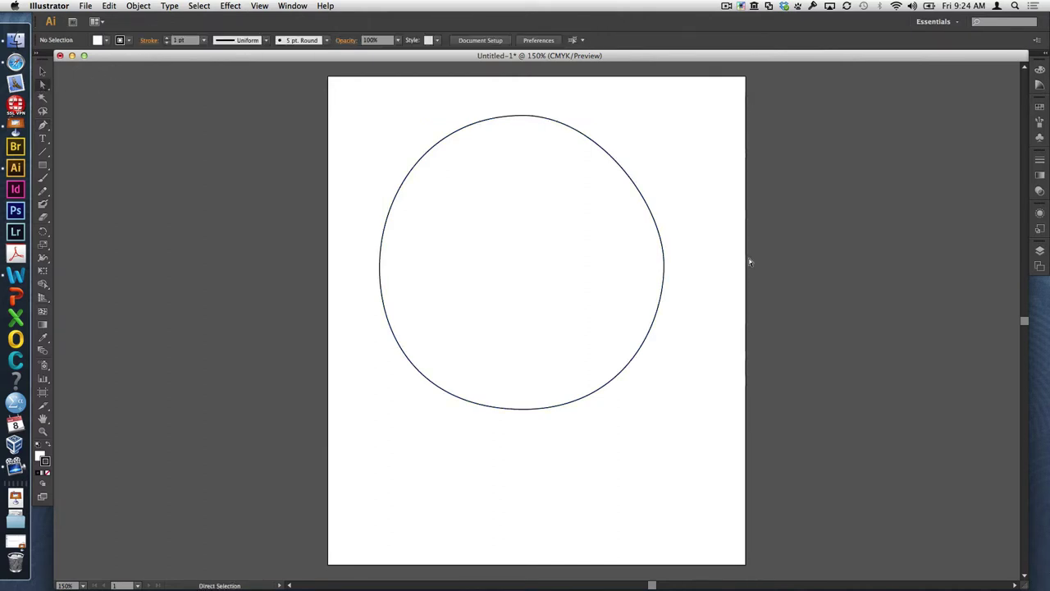
Step: Reshape the round path by swinging the right anchor's upper direction handle inward, and finally outward to the upper right
{"action": "left_click", "coordinate": [663, 267]}
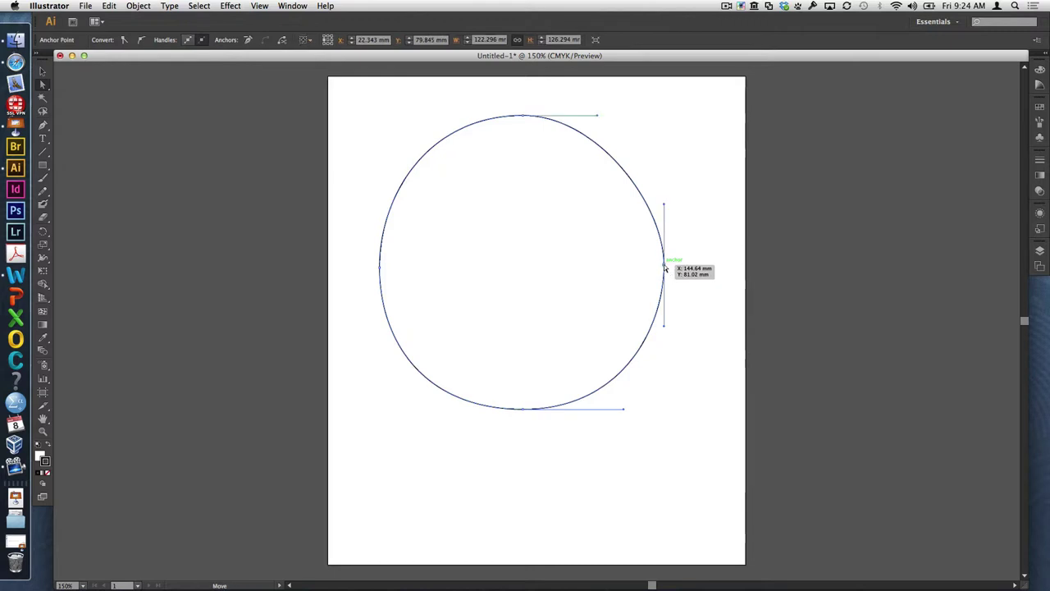
{"action": "left_click_drag", "start_coordinate": [665, 204], "coordinate": [511, 261]}
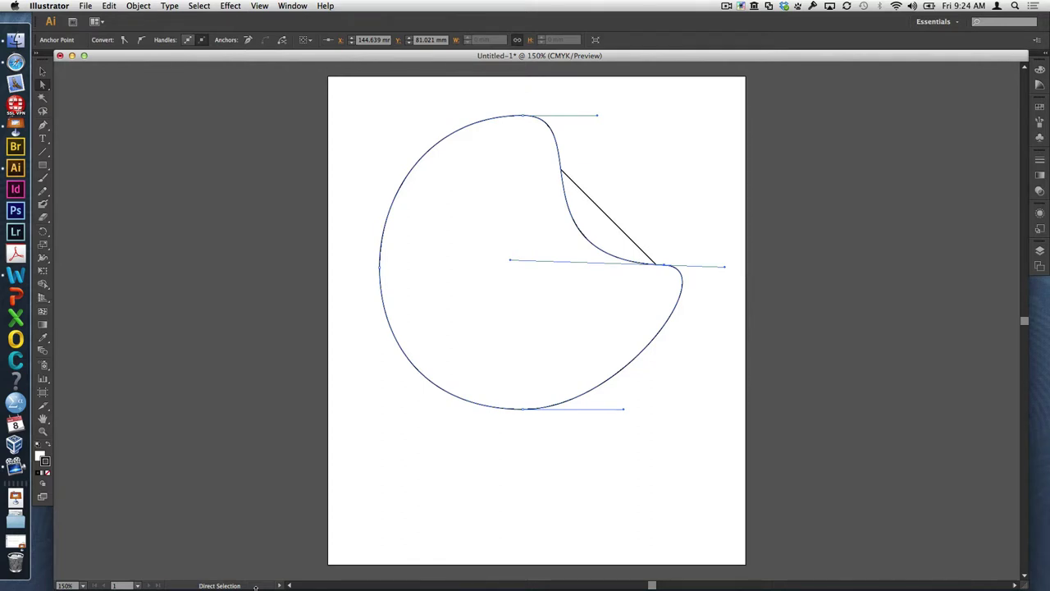
{"action": "left_click", "coordinate": [673, 229]}
{"action": "left_click", "coordinate": [658, 265]}
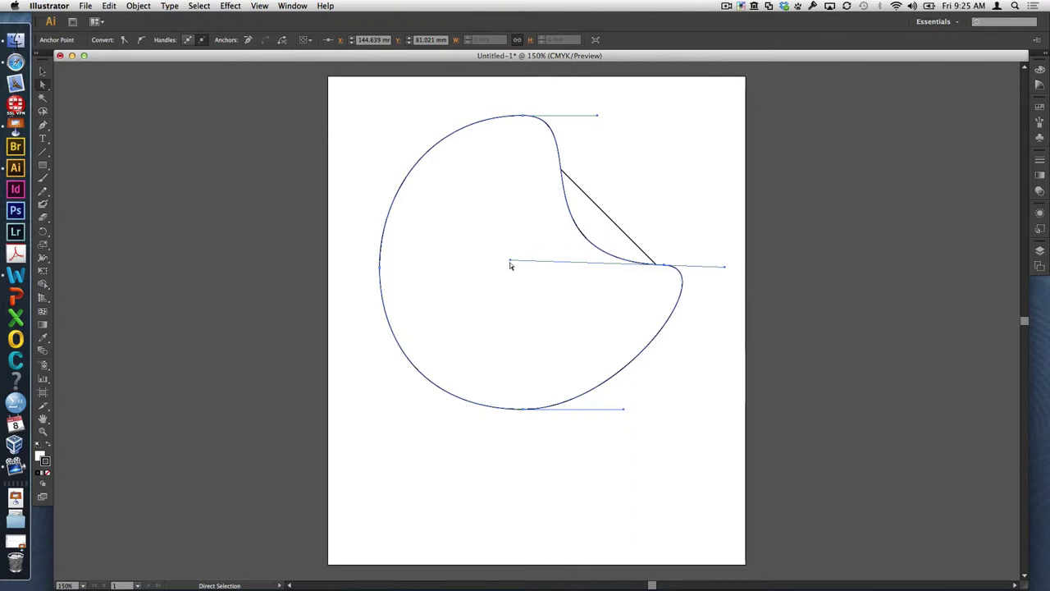
{"action": "left_click_drag", "start_coordinate": [509, 262], "coordinate": [702, 162]}
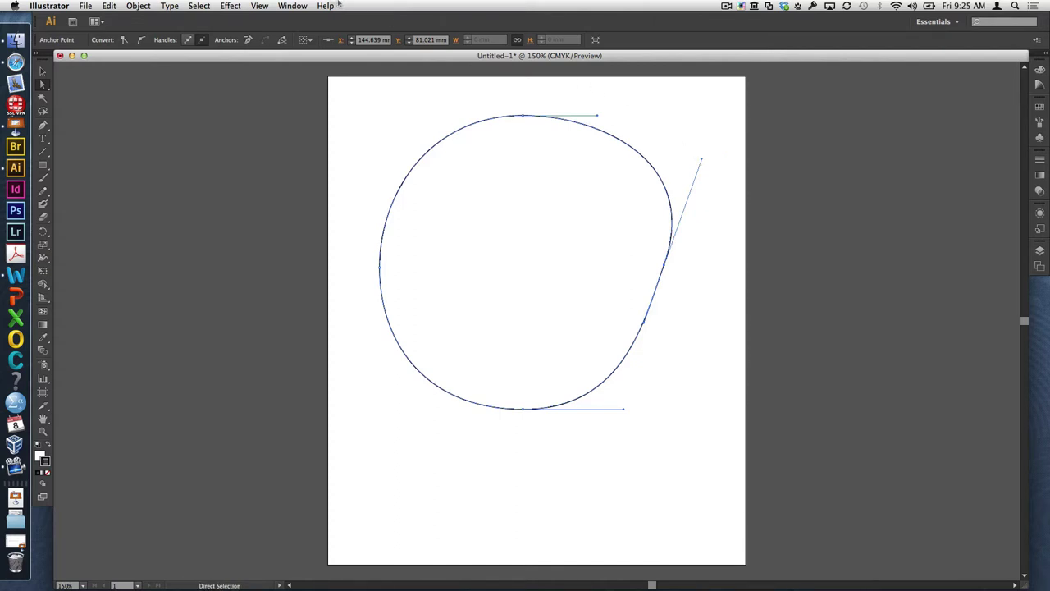
Step: Deselect the anchor point and select the whole rounded path with the Selection tool
{"action": "key", "text": "v"}
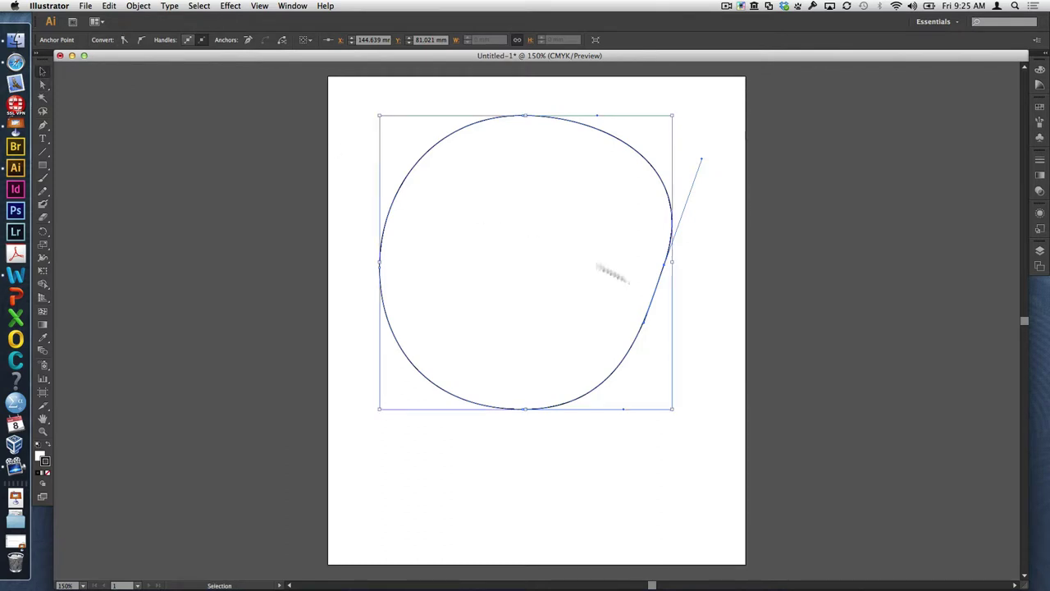
{"action": "left_click", "coordinate": [675, 287]}
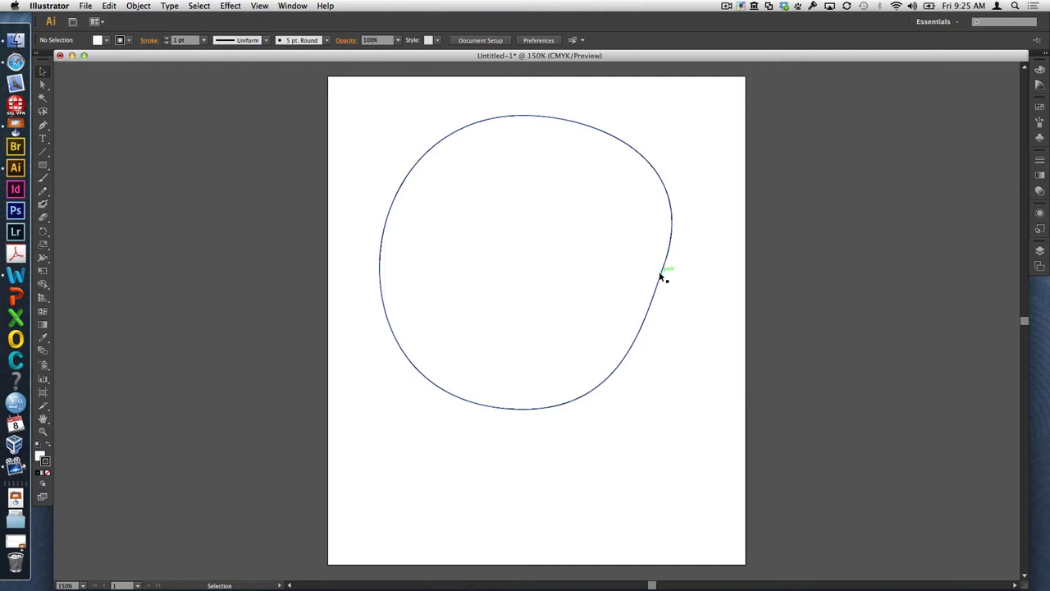
{"action": "left_click", "coordinate": [671, 215]}
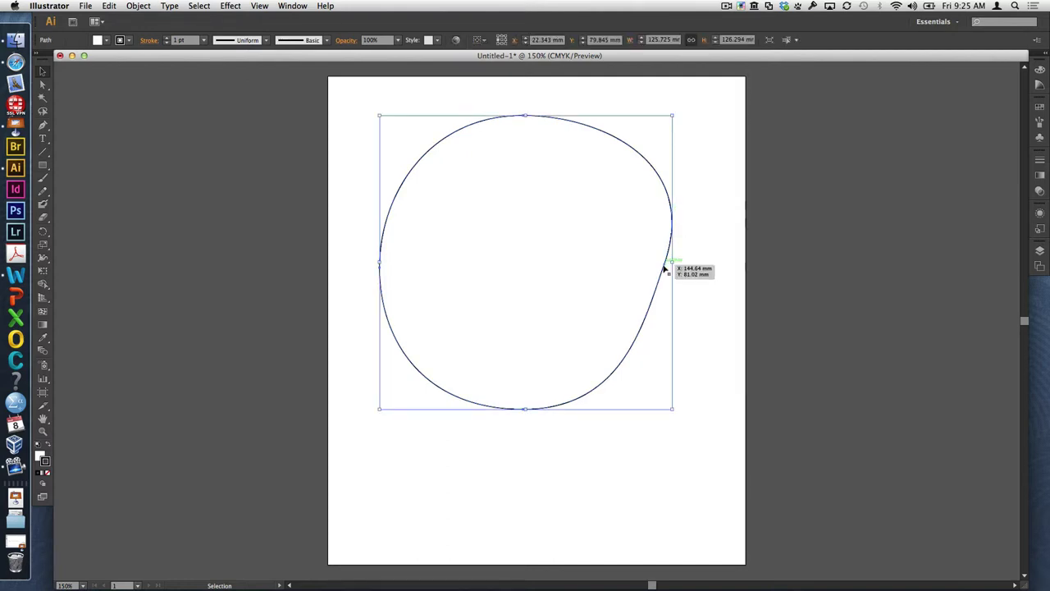
Step: Move the rounded path right, partly off the diamond, and convert its top anchor point to a corner with the Convert Anchor Point tool
{"action": "left_click_drag", "start_coordinate": [664, 269], "coordinate": [713, 271]}
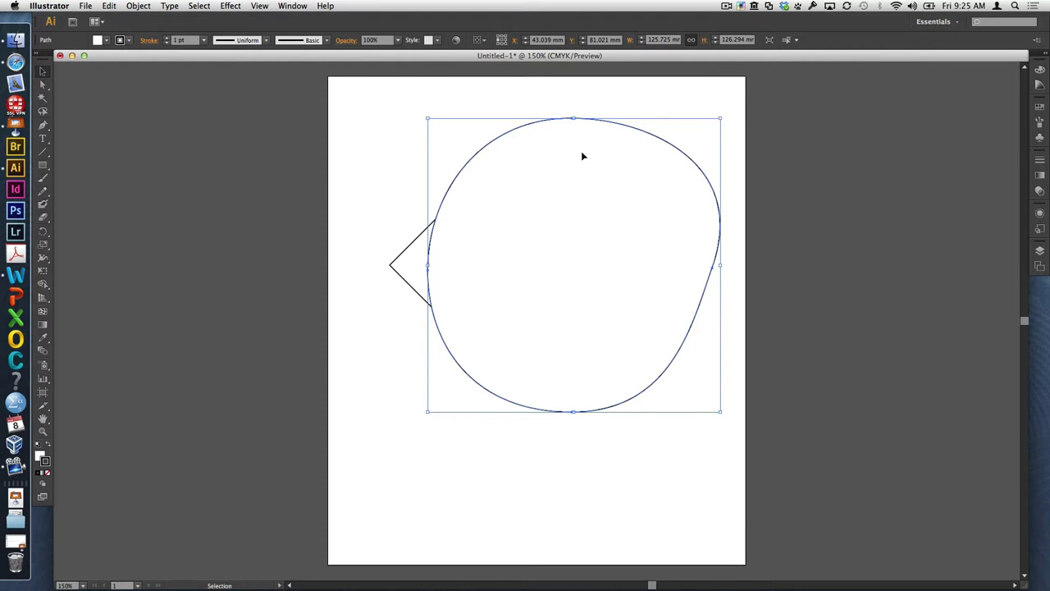
{"action": "left_click", "coordinate": [45, 126]}
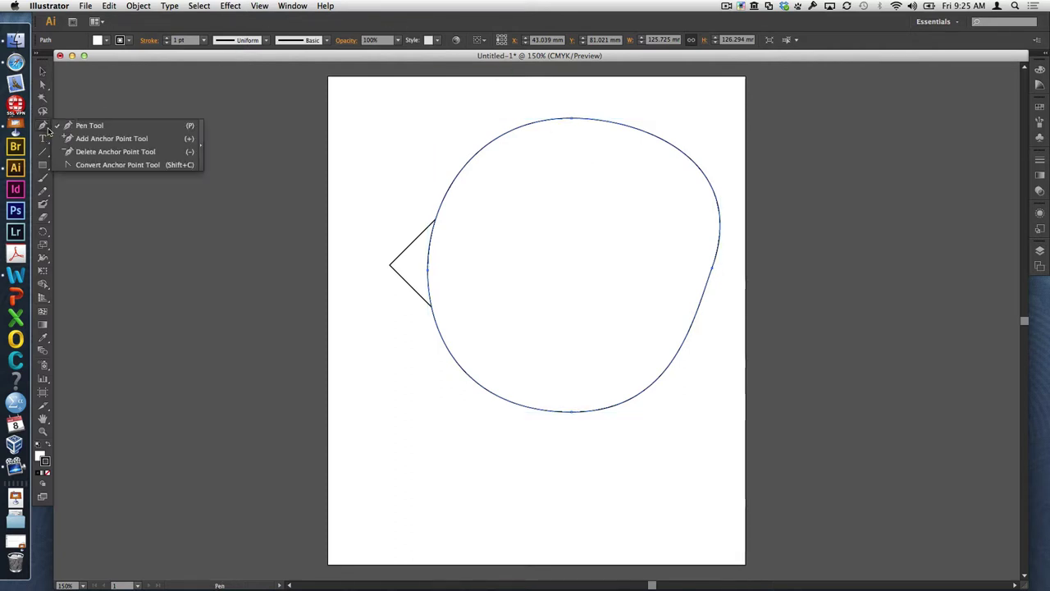
{"action": "left_click", "coordinate": [117, 165]}
{"action": "left_click", "coordinate": [449, 283]}
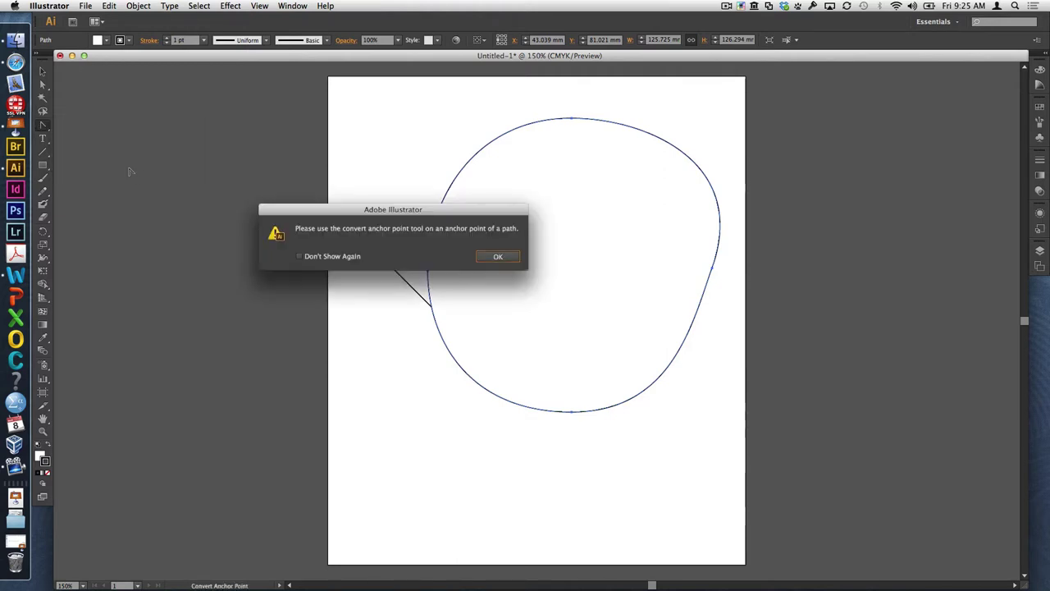
{"action": "left_click", "coordinate": [497, 258]}
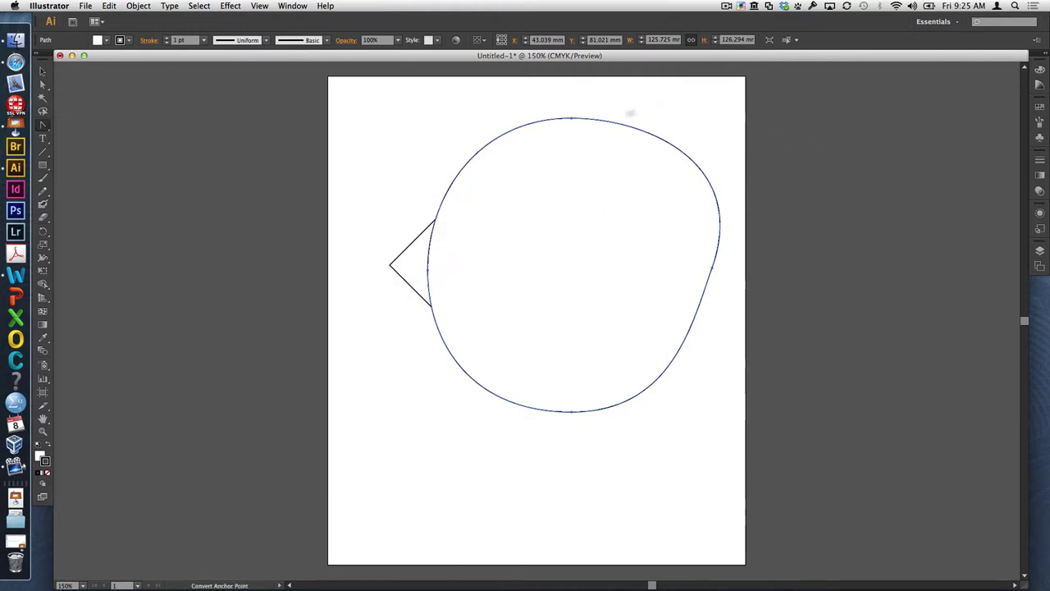
{"action": "left_click_drag", "start_coordinate": [572, 119], "coordinate": [677, 115]}
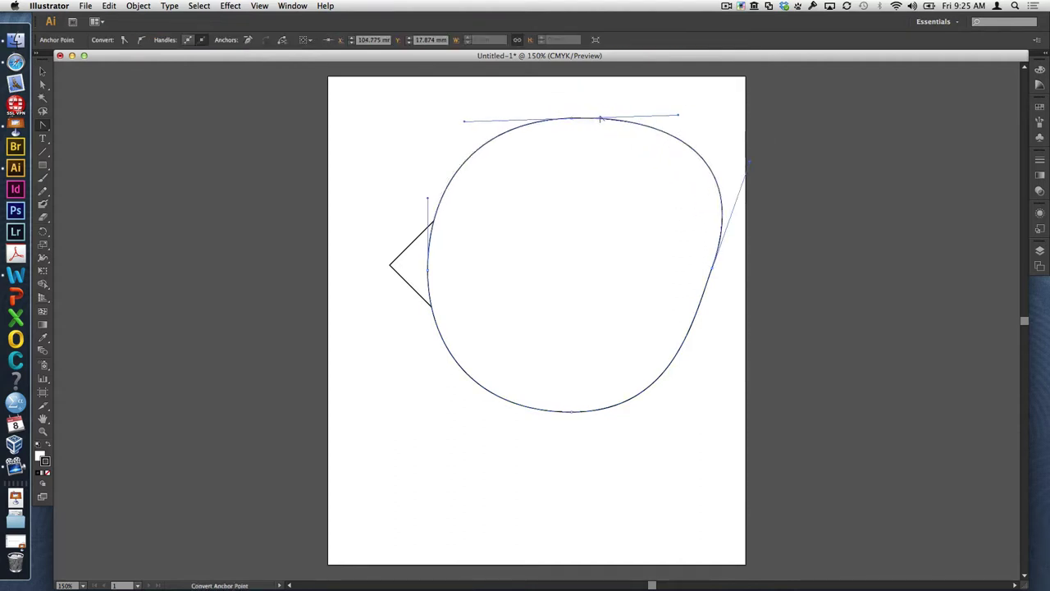
{"action": "left_click", "coordinate": [572, 119]}
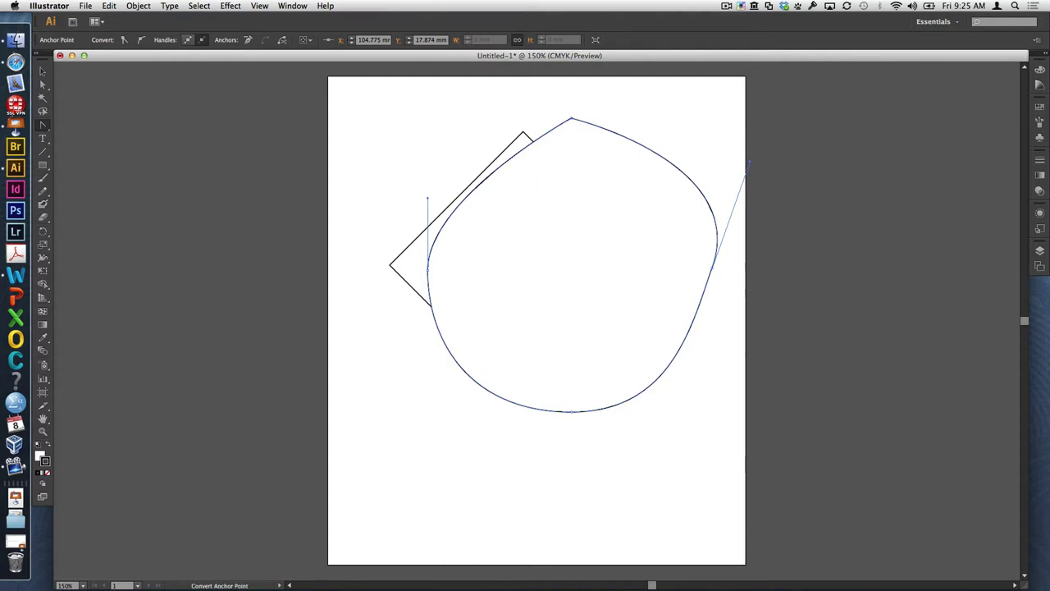
Step: Move the path's top corner anchor up and left with the Direct Selection tool, to about X 86 mm, Y 2 mm
{"action": "left_click", "coordinate": [43, 70]}
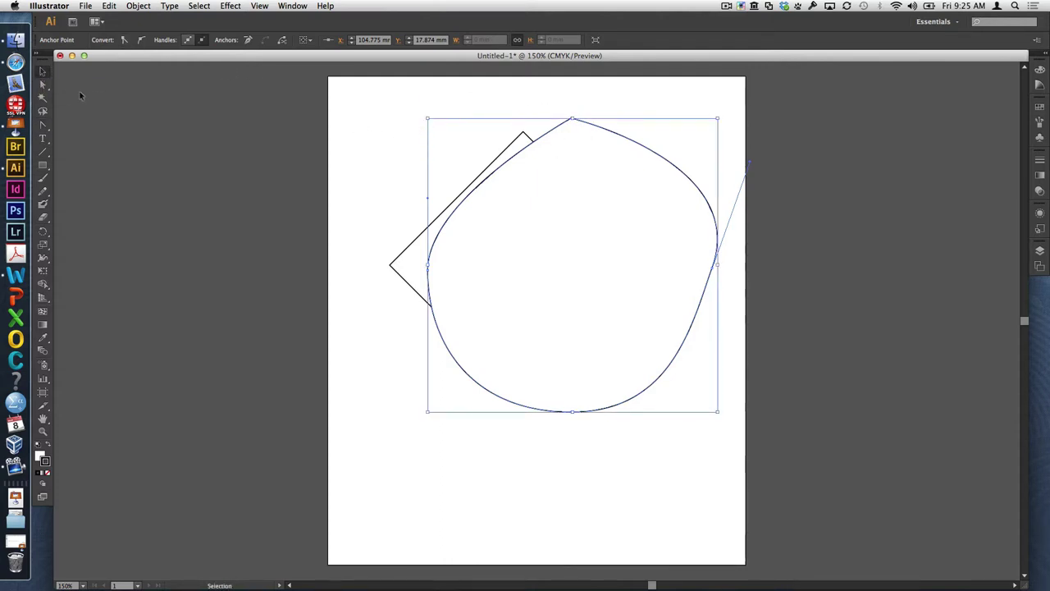
{"action": "left_click", "coordinate": [42, 84]}
{"action": "left_click", "coordinate": [296, 120]}
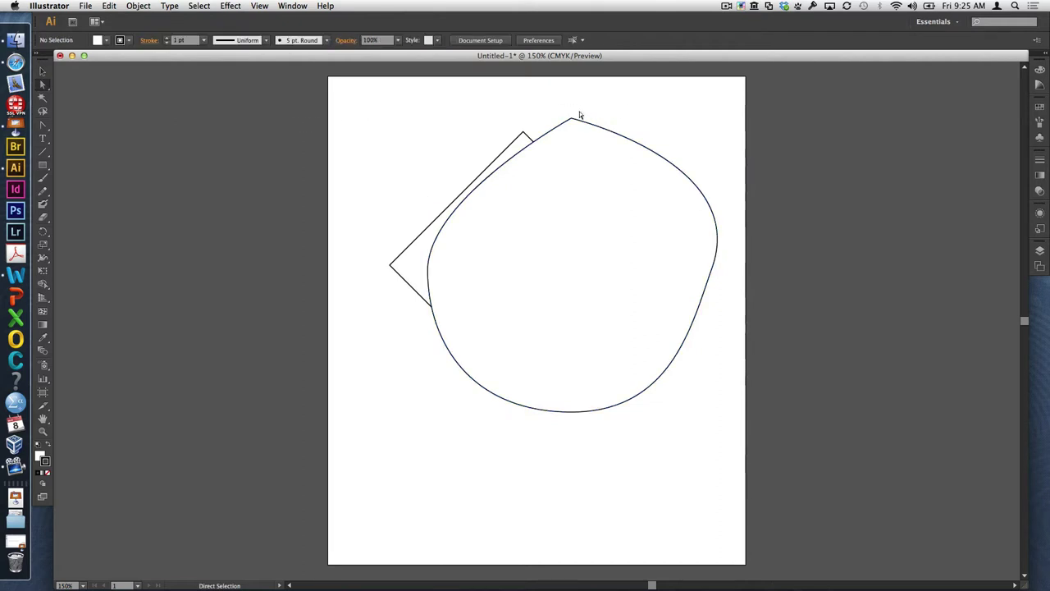
{"action": "left_click_drag", "start_coordinate": [572, 119], "coordinate": [528, 82]}
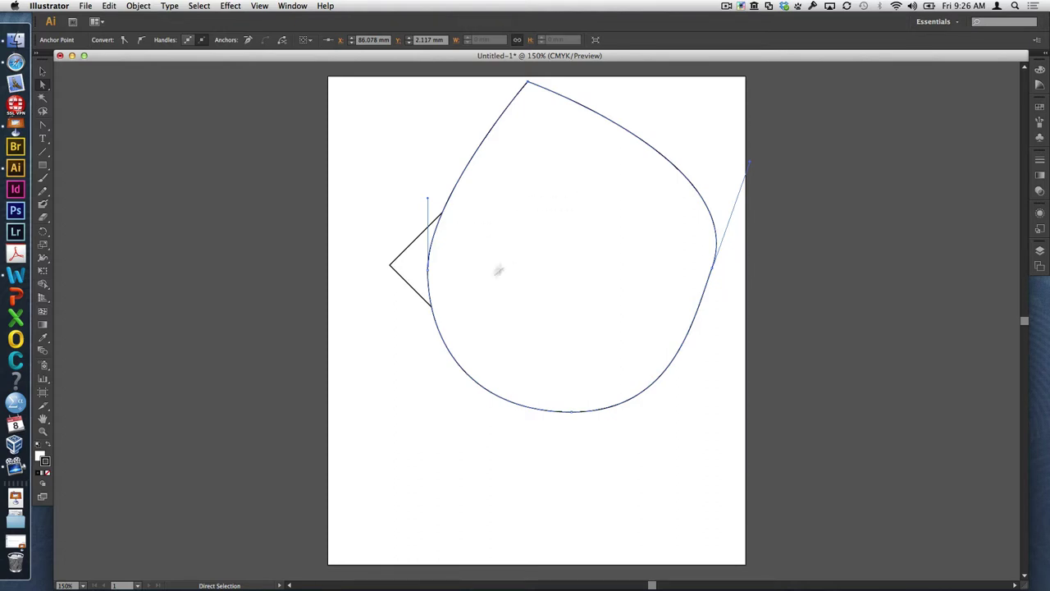
Step: With the Pen tool's temporary selection mode, move the right anchor inward, and shift the whole path right across the diamond
{"action": "left_click", "coordinate": [45, 127]}
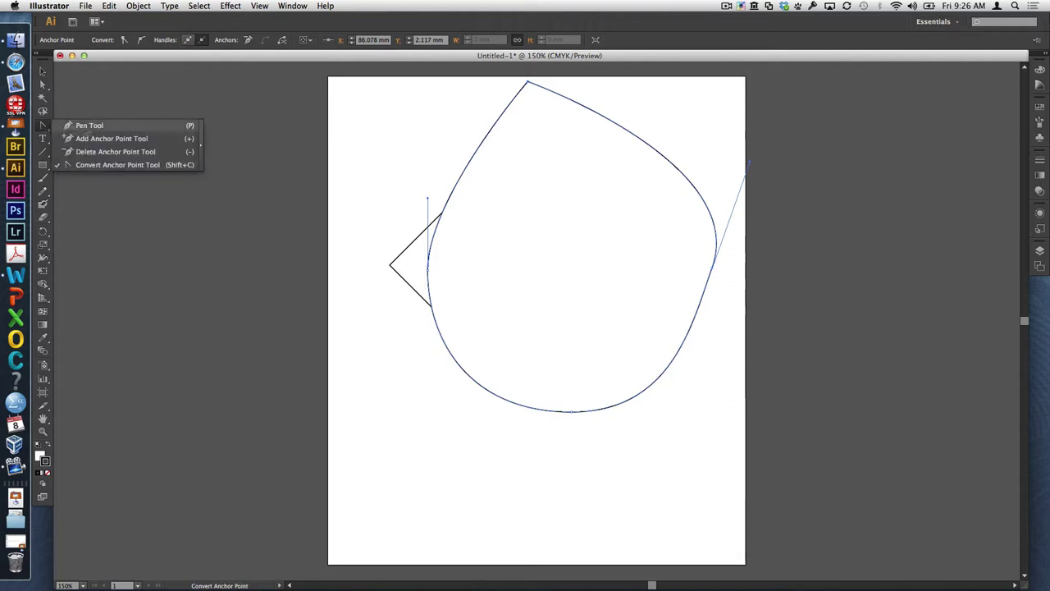
{"action": "left_click", "coordinate": [96, 126]}
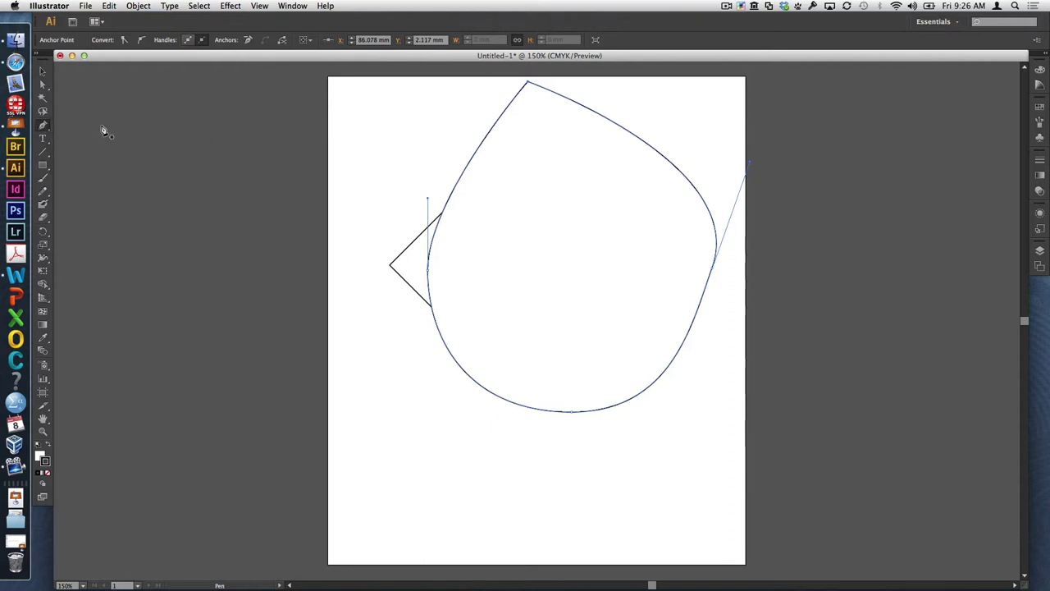
{"action": "key", "text": "super"}
{"action": "left_click_drag", "start_coordinate": [712, 271], "coordinate": [657, 269]}
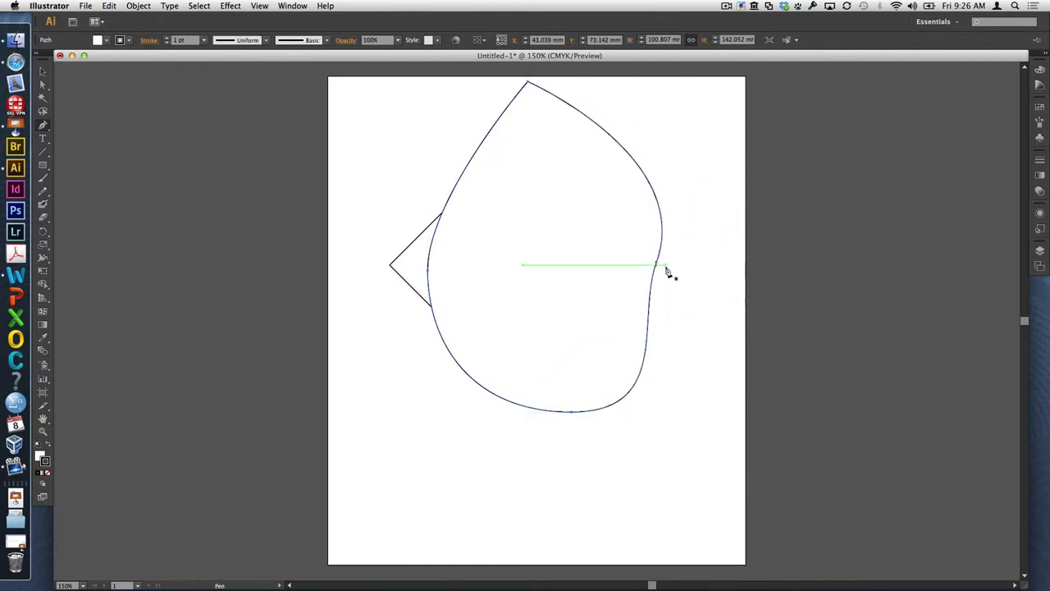
{"action": "left_click_drag", "start_coordinate": [657, 263], "coordinate": [712, 265]}
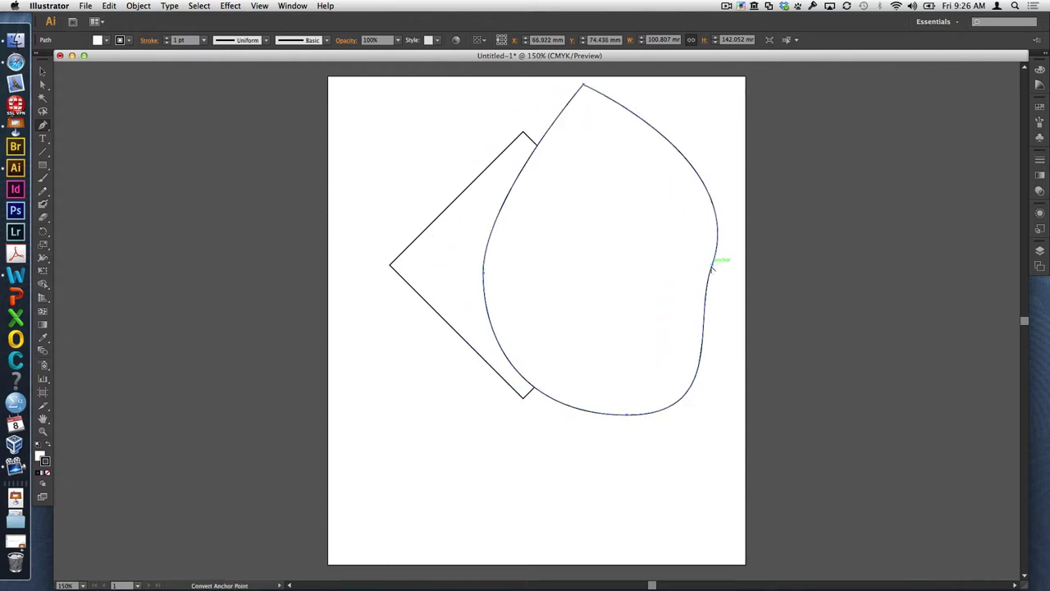
Step: Pull short vertical direction handles from the path's right anchor, and duplicate the teardrop slightly down and to the right
{"action": "mouse_move", "coordinate": [712, 265]}
{"action": "left_mouse_down"}
{"action": "mouse_move", "coordinate": [731, 275]}
{"action": "mouse_move", "coordinate": [737, 251]}
{"action": "mouse_move", "coordinate": [712, 282]}
{"action": "left_mouse_up"}
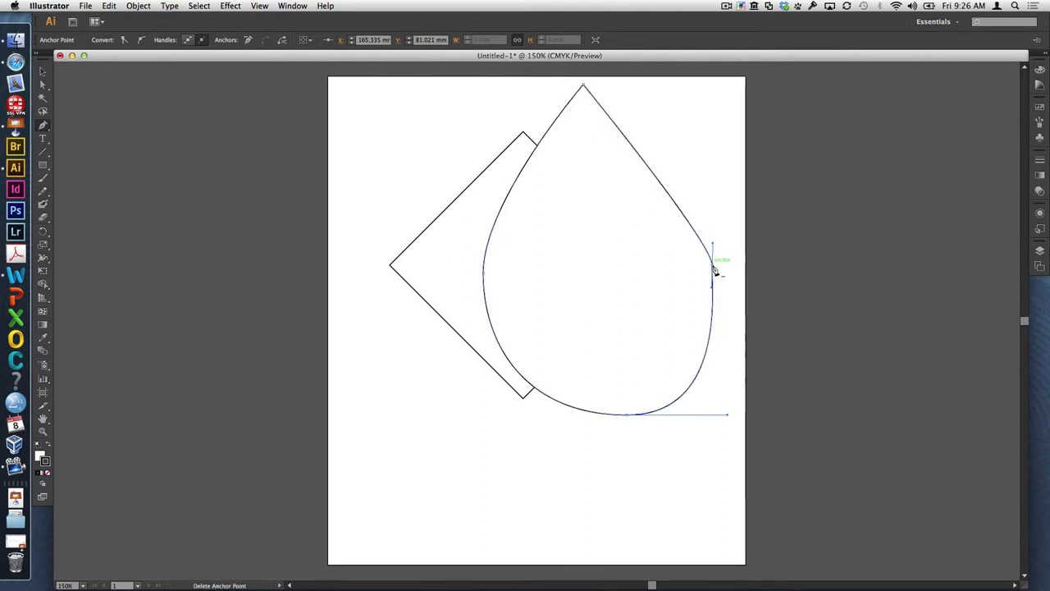
{"action": "key", "text": "super"}
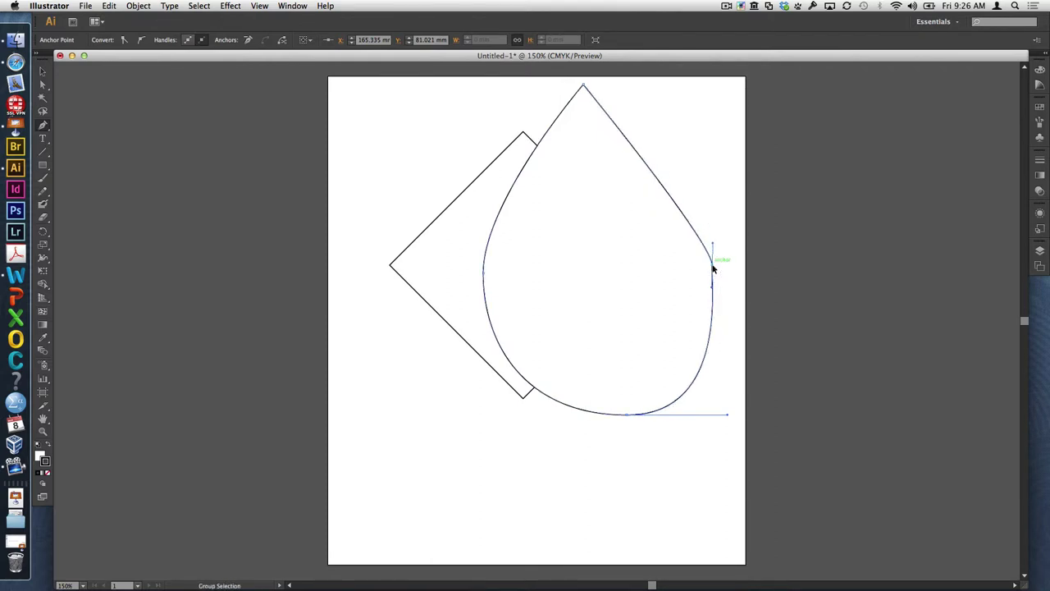
{"action": "left_click_drag", "start_coordinate": [713, 267], "coordinate": [722, 275]}
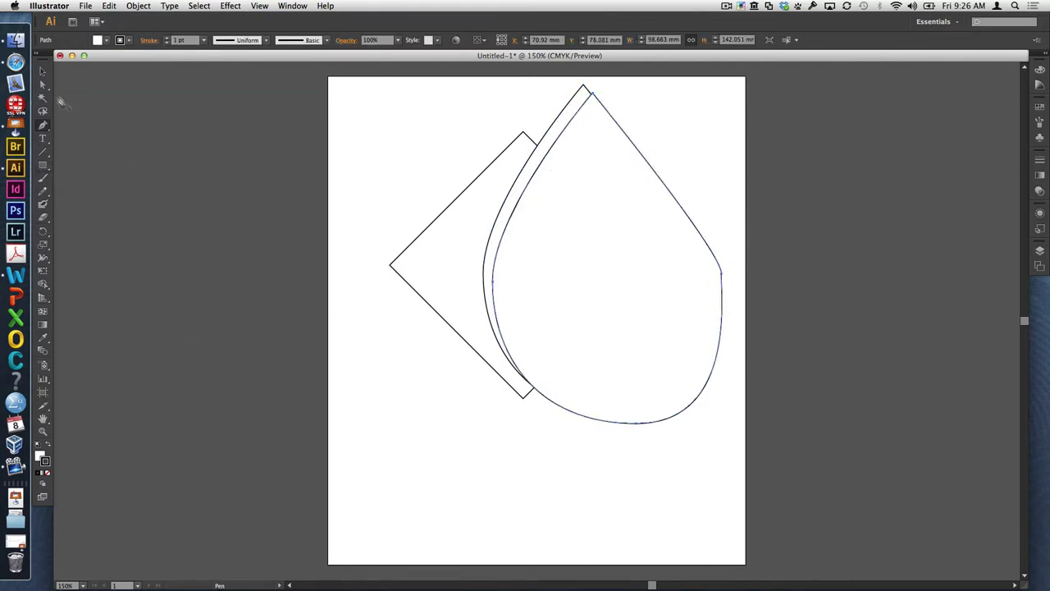
Step: Try the Add Anchor Point tool on the front teardrop's bottom anchor, and toggle between the delete and add anchor tools
{"action": "left_click_drag", "start_coordinate": [42, 125], "coordinate": [92, 146]}
{"action": "left_click", "coordinate": [637, 426]}
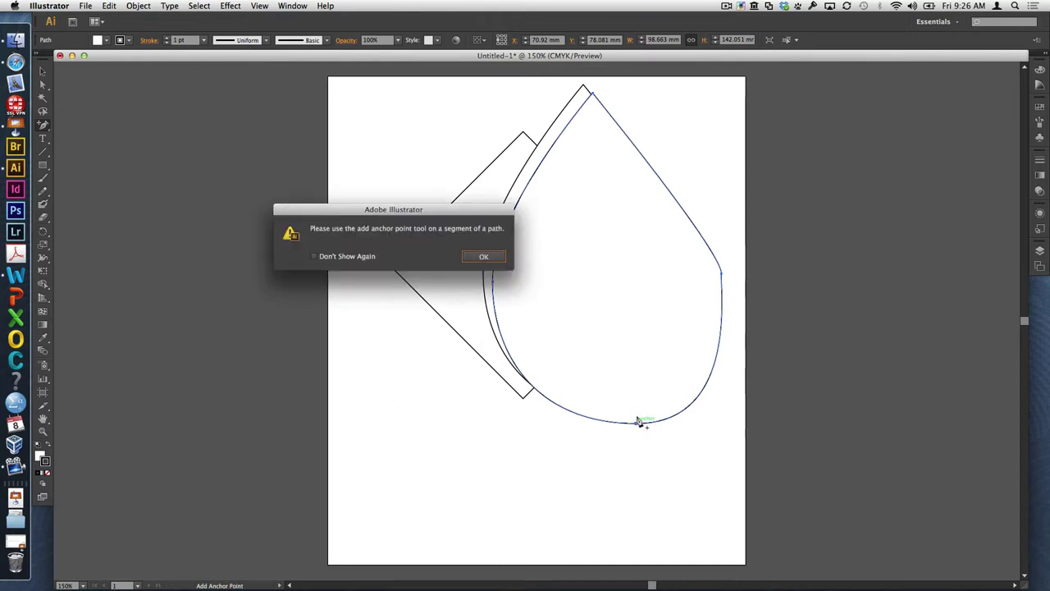
{"action": "left_click", "coordinate": [484, 261]}
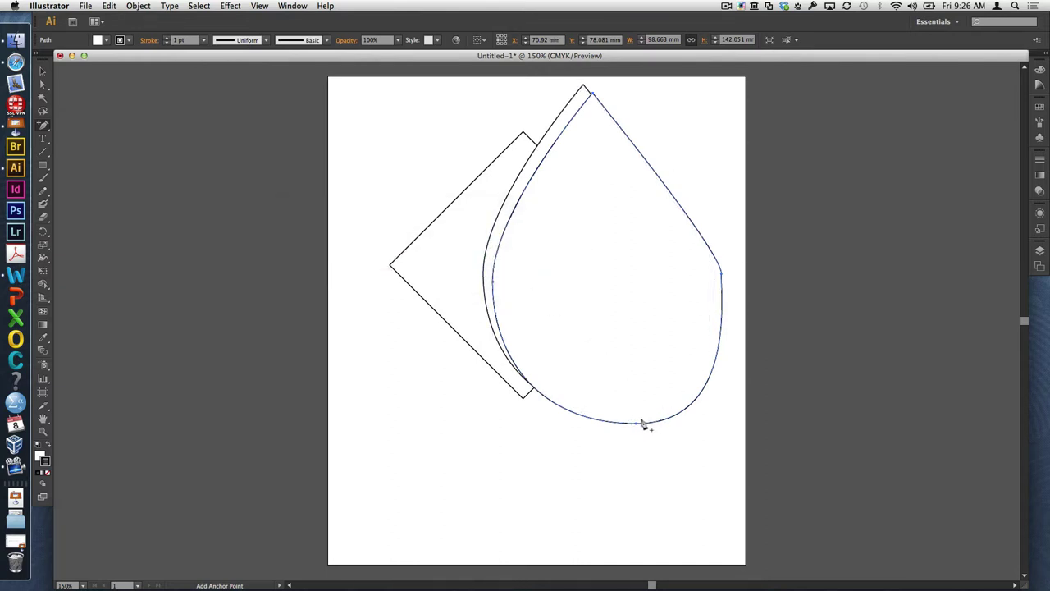
{"action": "key", "text": "minus"}
{"action": "key", "text": "plus"}
Step: Extend the upper direction handle of the front teardrop's right anchor upward with the Direct Selection tool, rounding its upper right side
{"action": "left_click", "coordinate": [43, 70]}
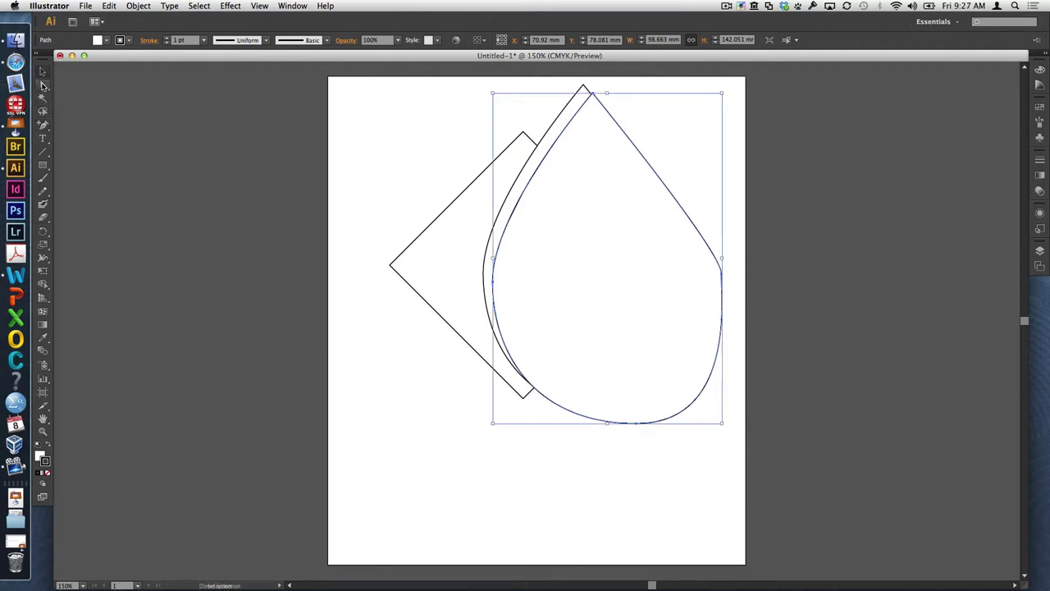
{"action": "left_click", "coordinate": [45, 85]}
{"action": "left_click", "coordinate": [751, 274]}
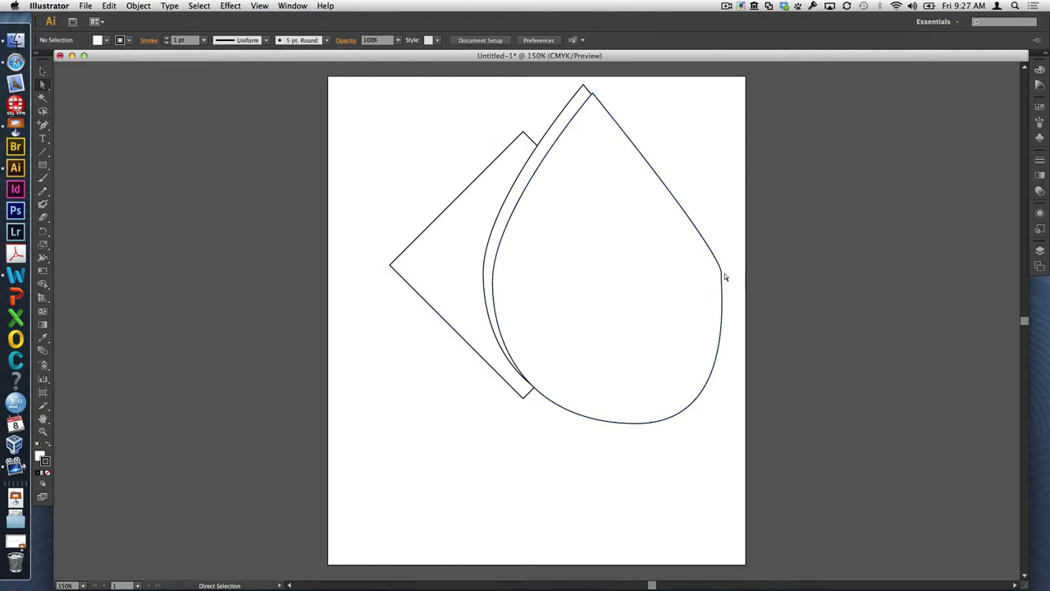
{"action": "left_click", "coordinate": [725, 277]}
{"action": "left_click", "coordinate": [726, 263]}
{"action": "left_click_drag", "start_coordinate": [723, 268], "coordinate": [717, 164]}
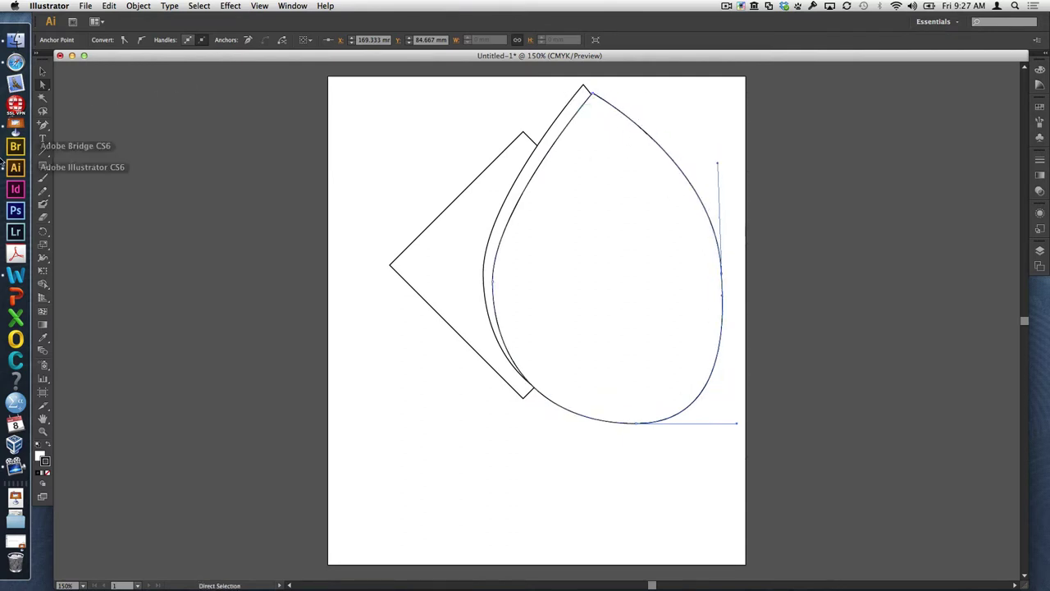
Step: Move the front teardrop to the lower left of the page and delete it
{"action": "left_click", "coordinate": [43, 71]}
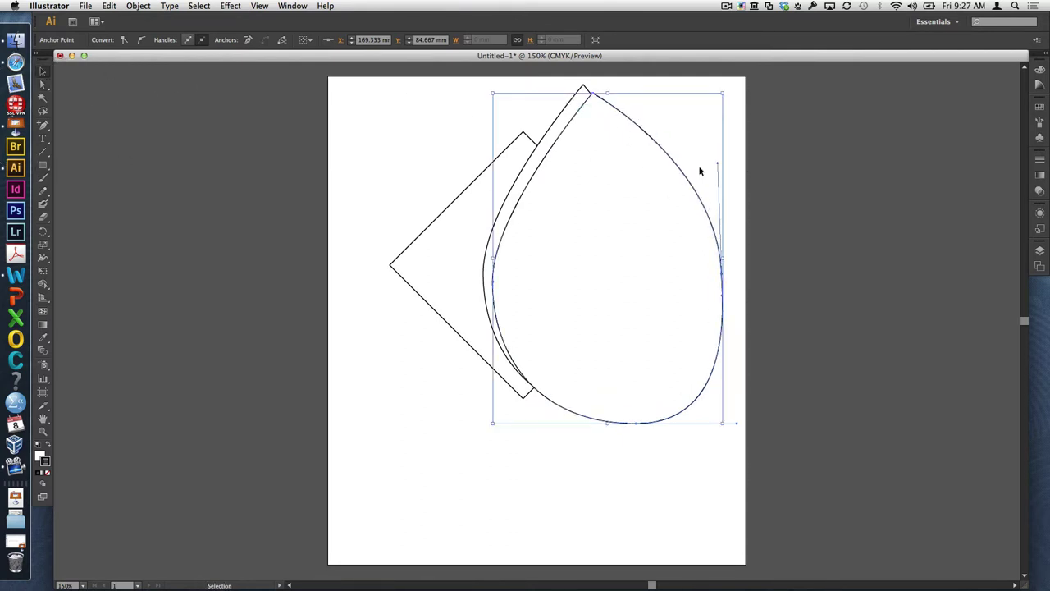
{"action": "left_click_drag", "start_coordinate": [684, 175], "coordinate": [522, 258]}
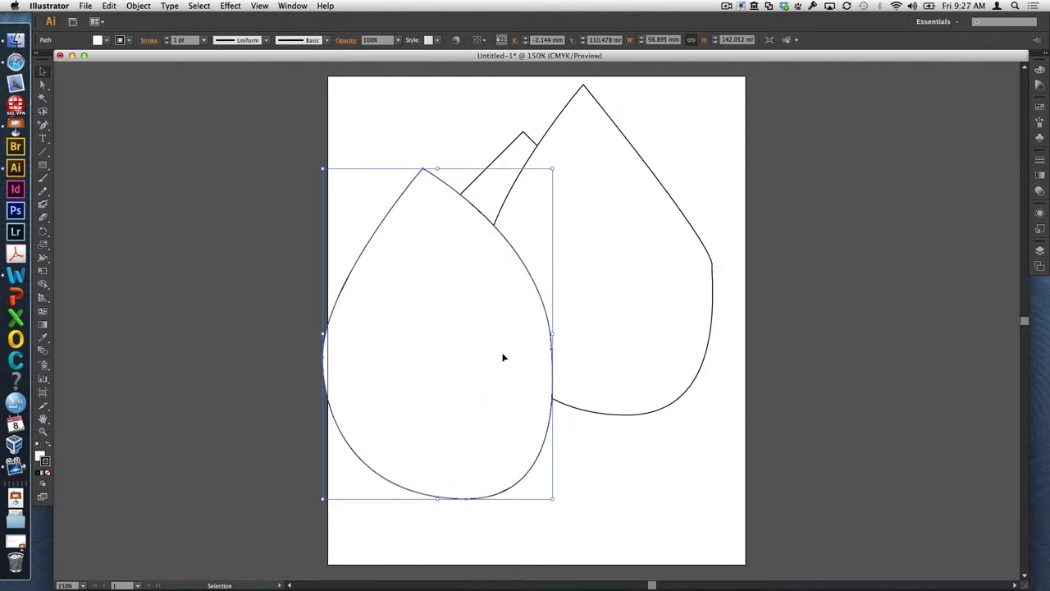
{"action": "key", "text": "Delete"}
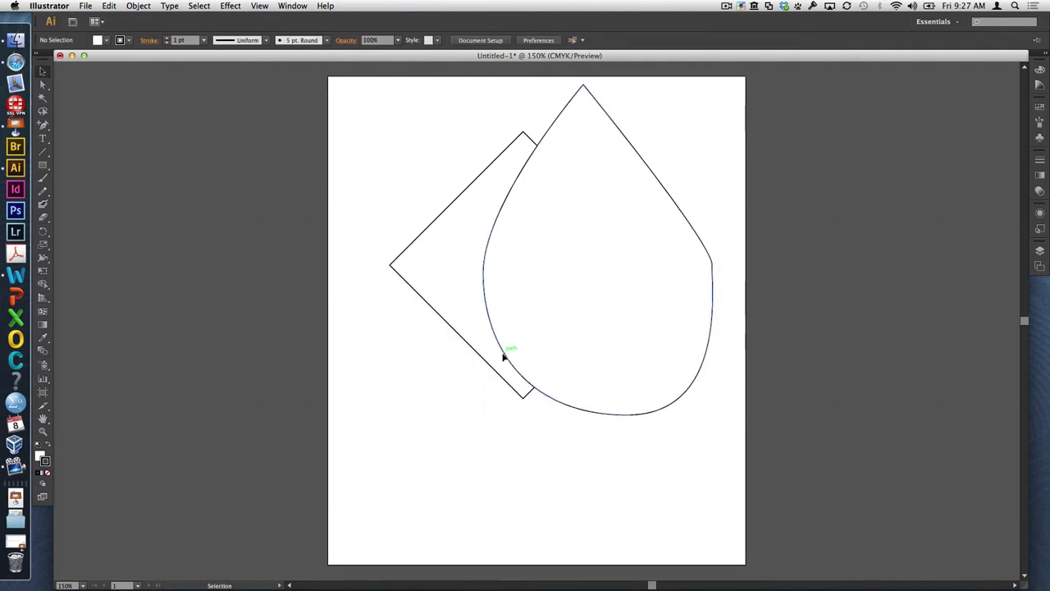
Step: Delete the remaining teardrop and the diamond, leaving the artboard empty
{"action": "left_click", "coordinate": [713, 284]}
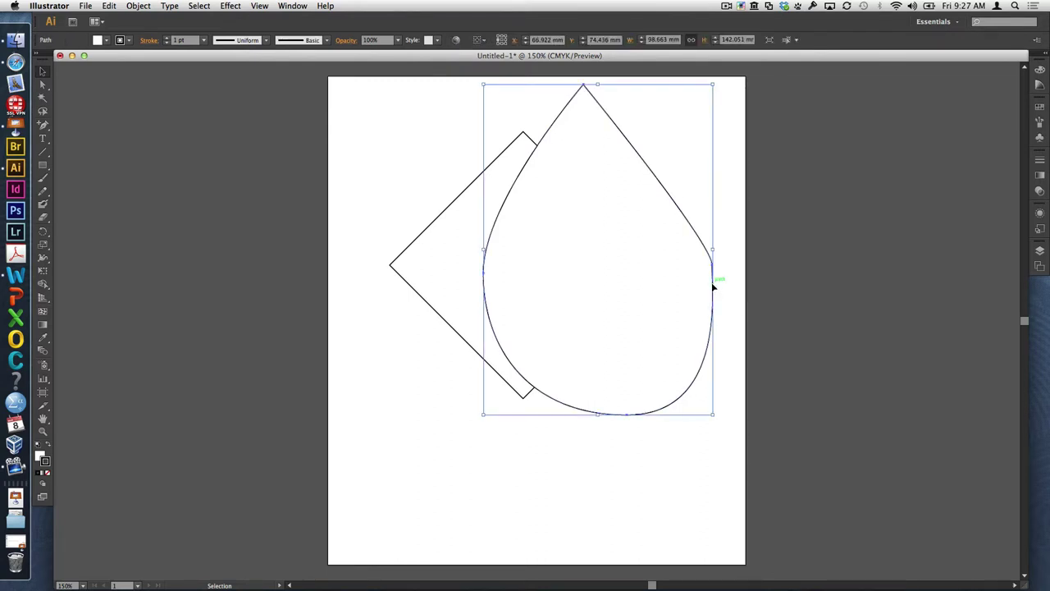
{"action": "key", "text": "Return"}
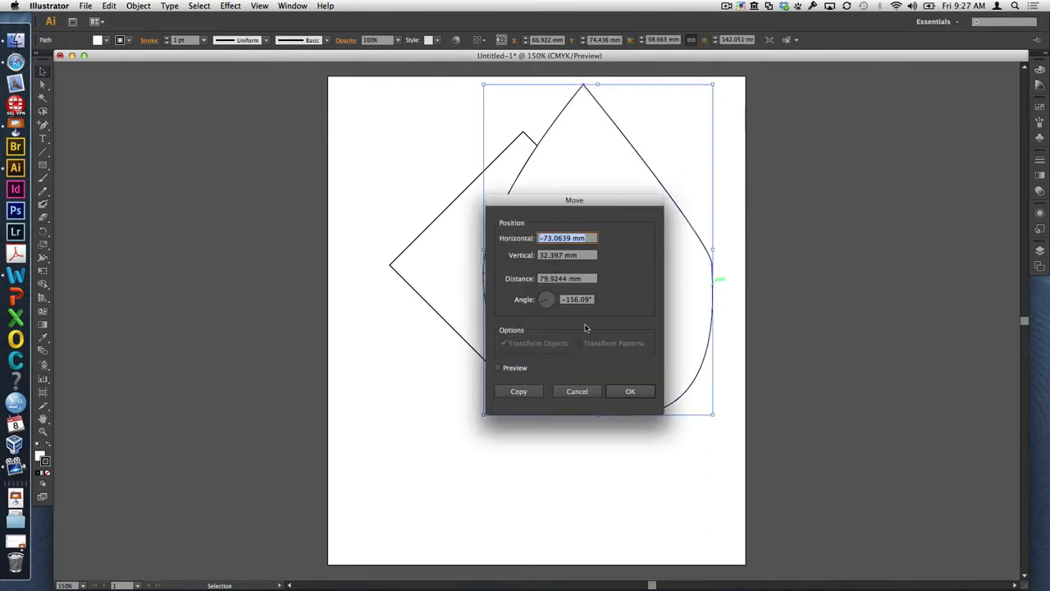
{"action": "left_click", "coordinate": [586, 396]}
{"action": "key", "text": "Delete"}
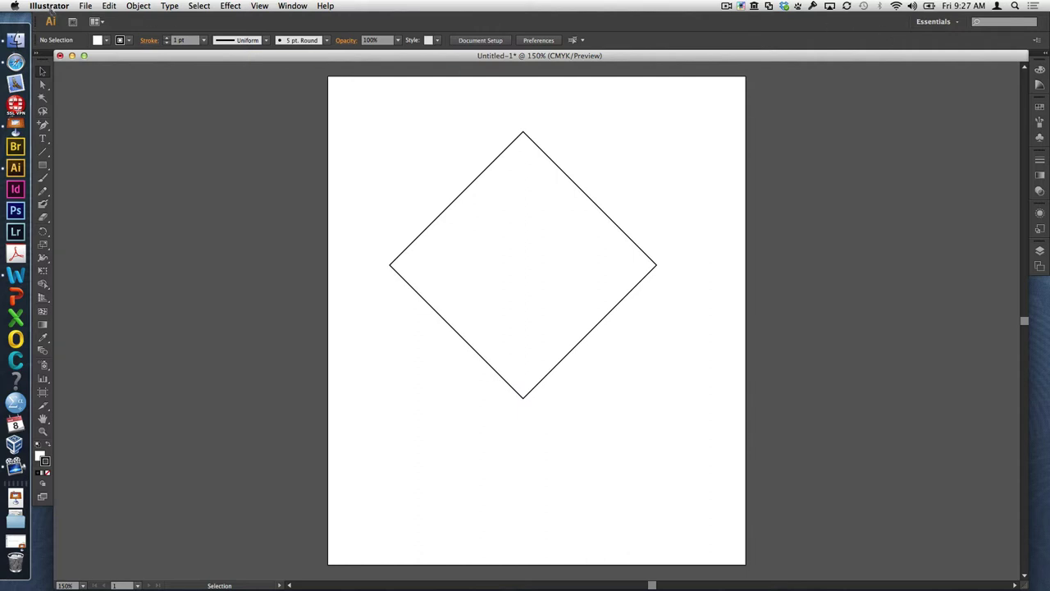
{"action": "left_click", "coordinate": [579, 183]}
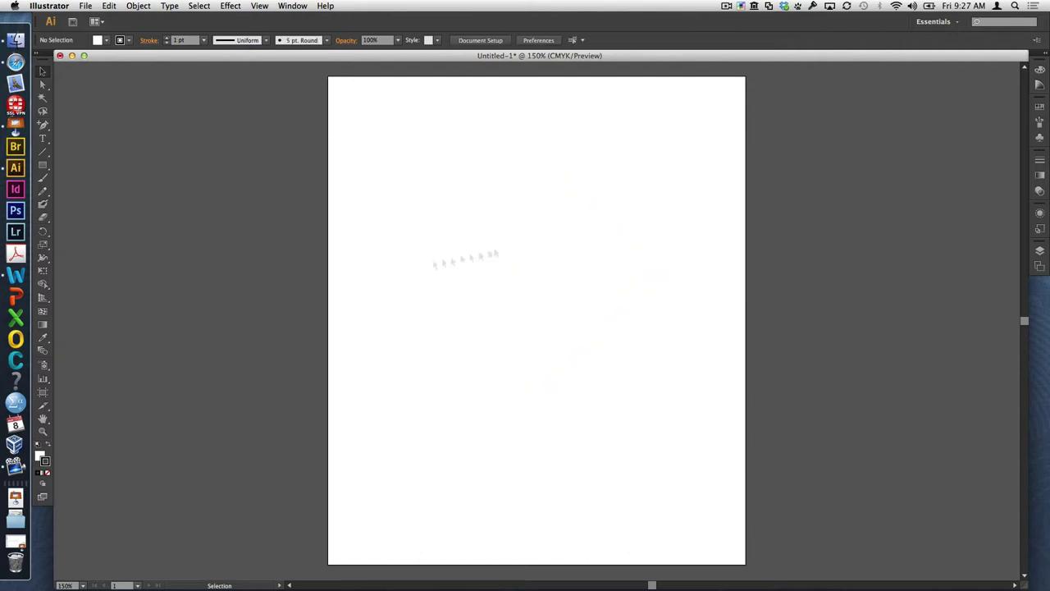
Step: Draw a narrow upright rectangle about 20.7 mm wide and 78.1 mm high left of the page's centre, and deselect it
{"action": "left_click", "coordinate": [45, 167]}
{"action": "left_click_drag", "start_coordinate": [436, 222], "coordinate": [483, 400]}
{"action": "left_click", "coordinate": [43, 72]}
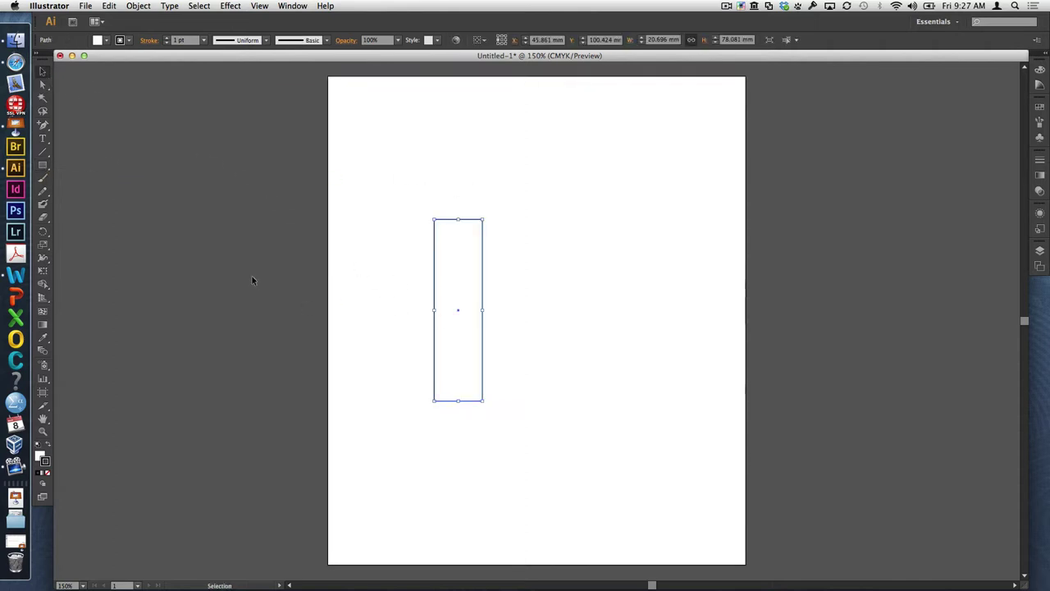
{"action": "left_click", "coordinate": [520, 287]}
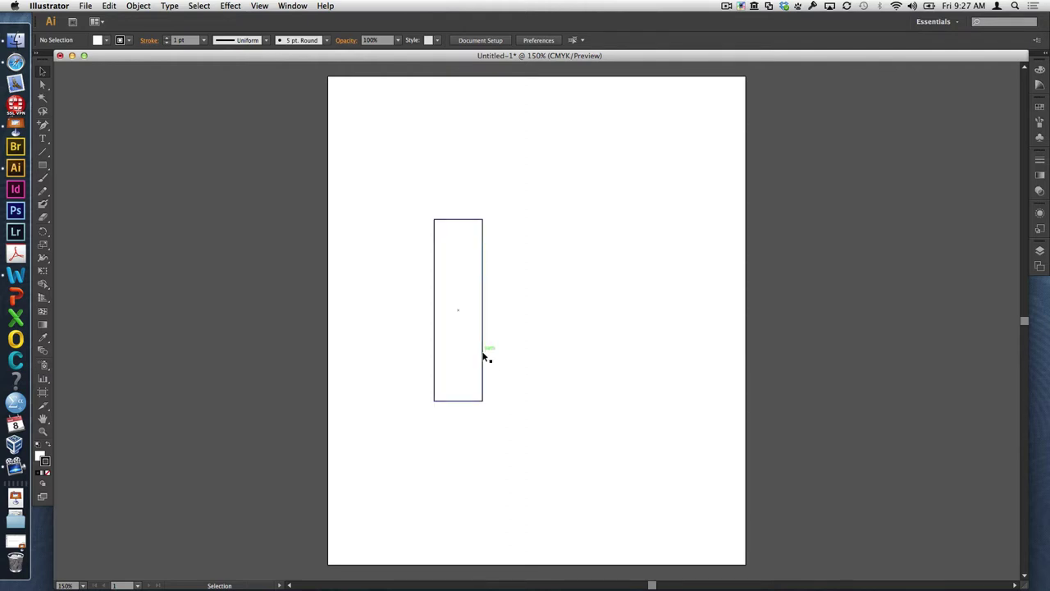
Step: Create two copies of the rectangle tilted clockwise, placing one on each side of the upright original and slightly lower
{"action": "left_click_drag", "start_coordinate": [484, 356], "coordinate": [543, 353], "text": "alt"}
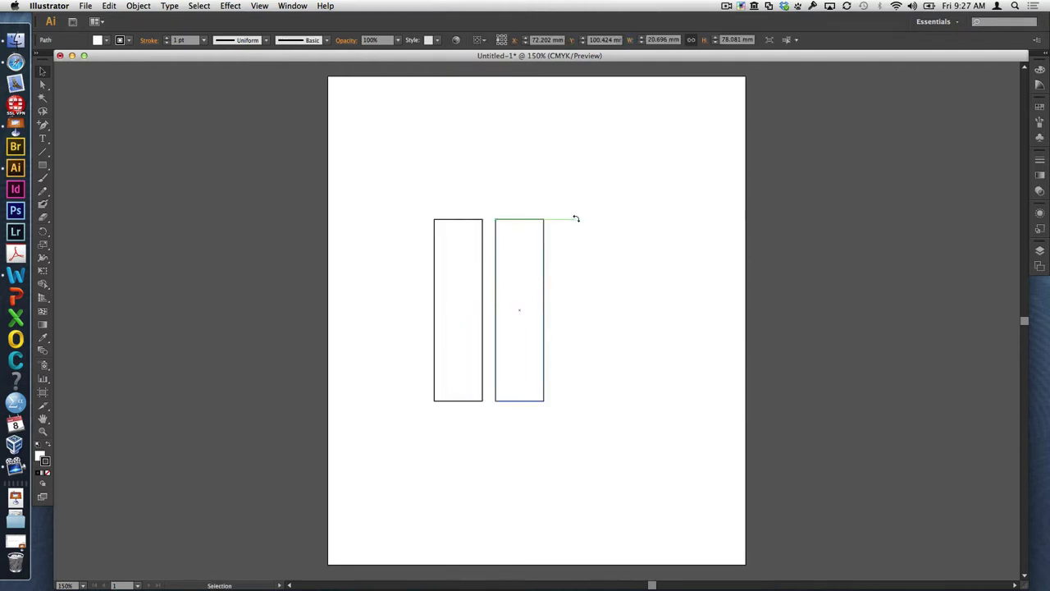
{"action": "left_click_drag", "start_coordinate": [548, 216], "coordinate": [585, 233]}
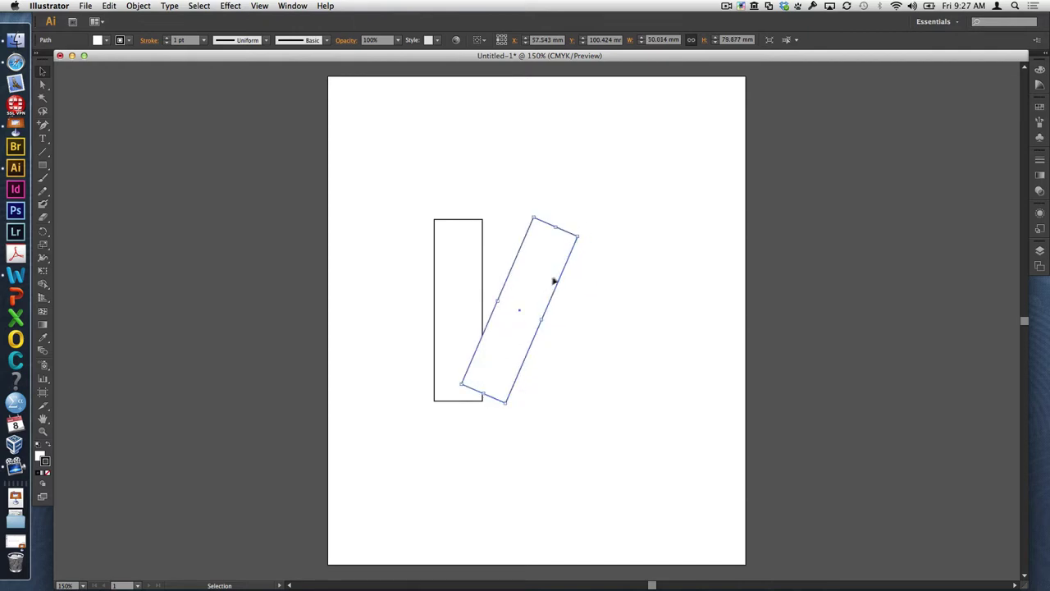
{"action": "left_click_drag", "start_coordinate": [564, 276], "coordinate": [436, 330]}
{"action": "left_click", "coordinate": [579, 336]}
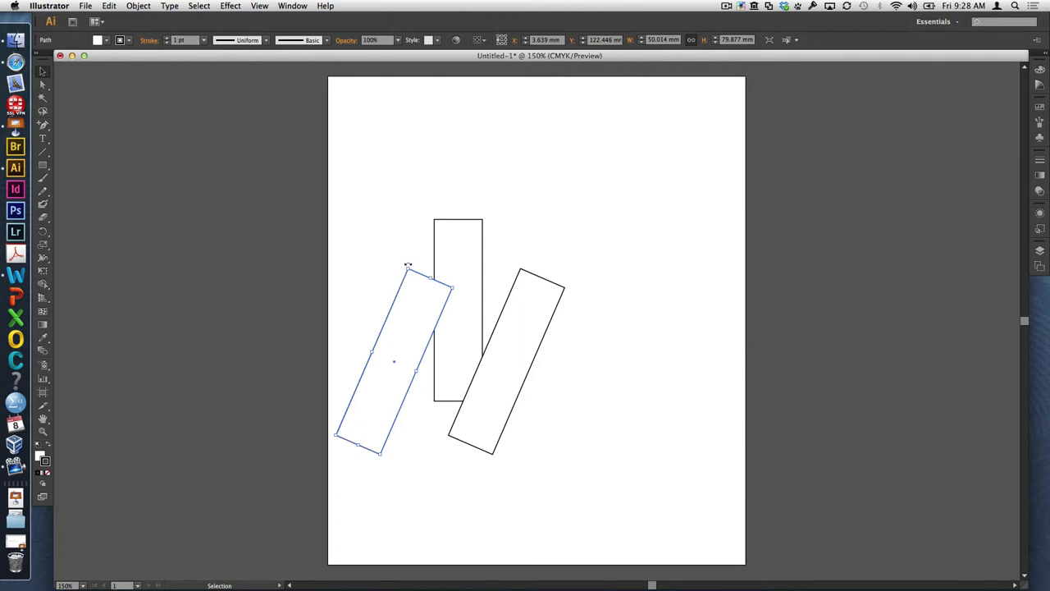
Step: Rotate the left copy counterclockwise so it leans outward, and move it right until its lower end overlaps the other rectangles
{"action": "left_click_drag", "start_coordinate": [408, 266], "coordinate": [336, 279]}
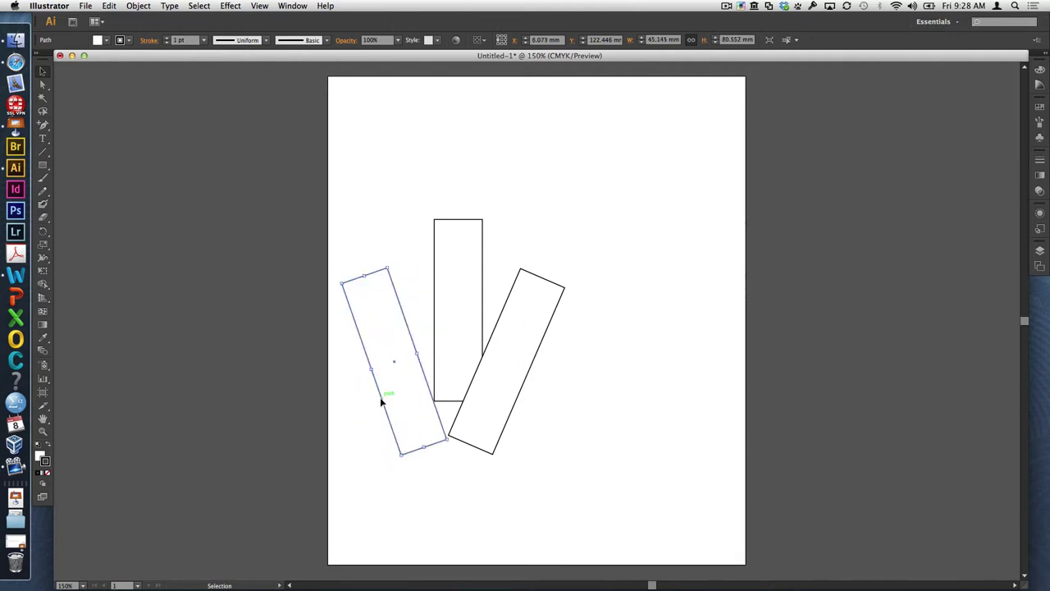
{"action": "left_click_drag", "start_coordinate": [380, 401], "coordinate": [401, 401]}
{"action": "left_click", "coordinate": [551, 481]}
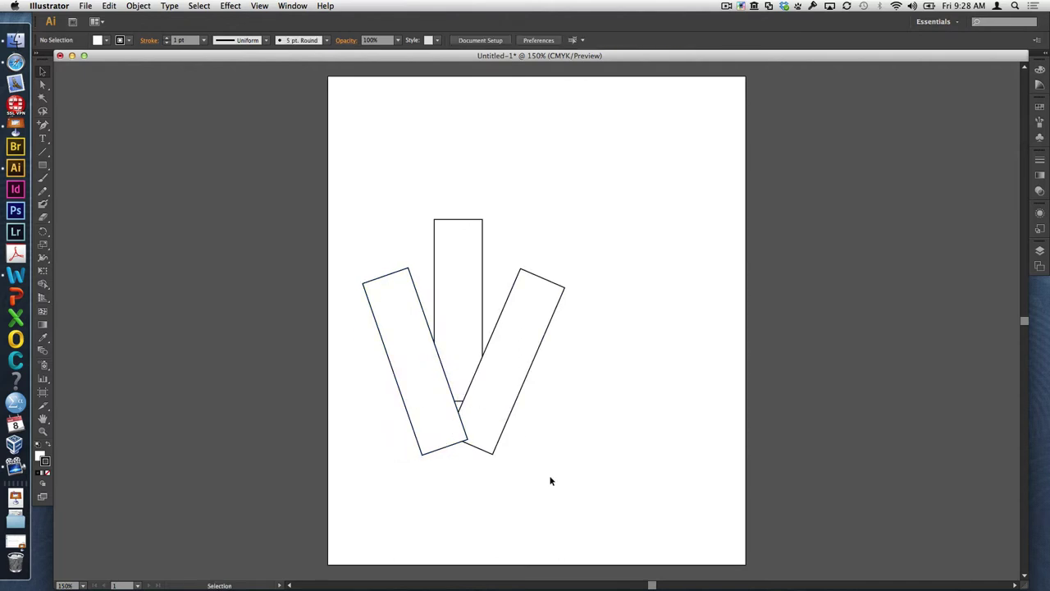
Step: Show the Pathfinder panel and place a copy of the upright rectangle to the right of the fan
{"action": "left_click", "coordinate": [292, 5]}
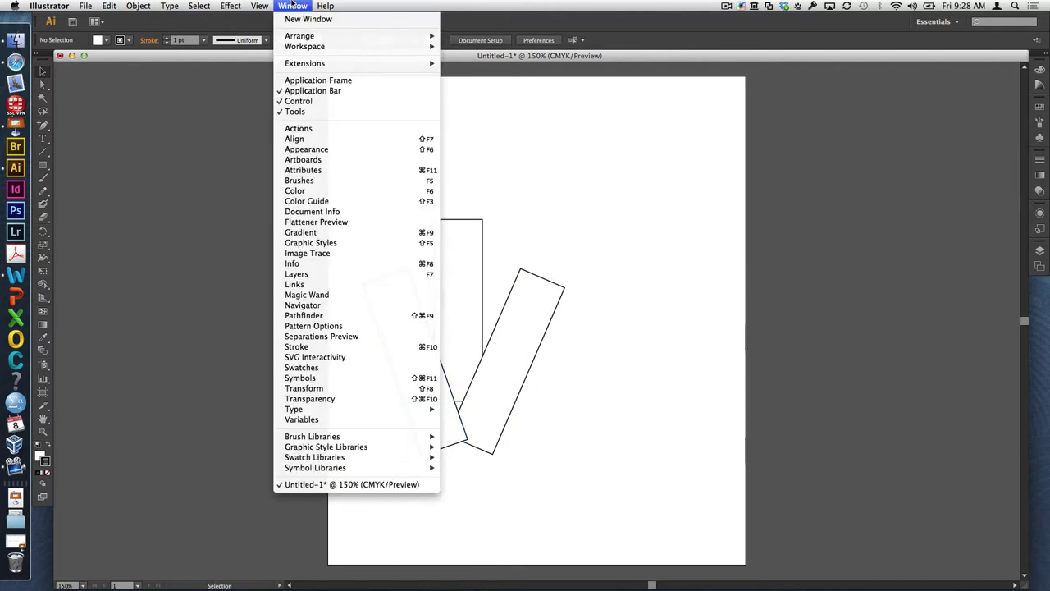
{"action": "left_click", "coordinate": [371, 315]}
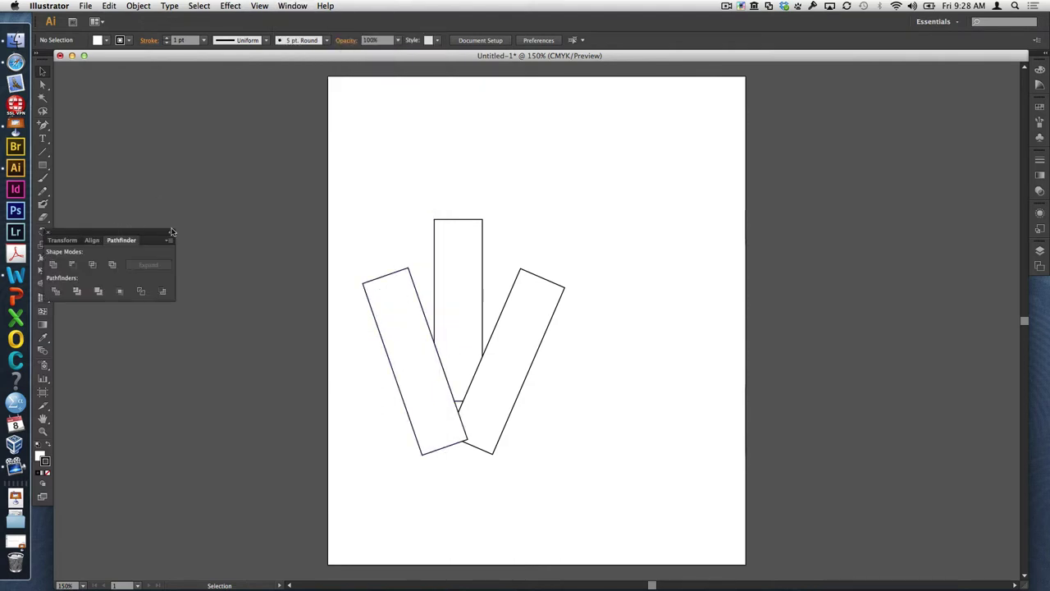
{"action": "left_click", "coordinate": [470, 292]}
{"action": "left_click_drag", "start_coordinate": [470, 291], "coordinate": [683, 291]}
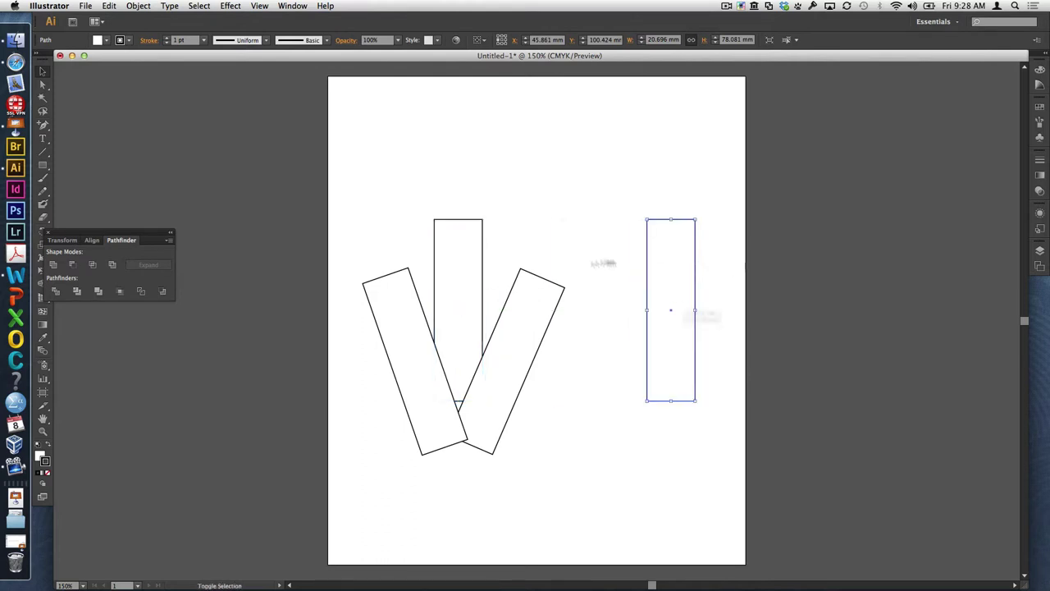
Step: Subtract the right tilted rectangle from the upright rectangle with Minus Front, and deselect the result
{"action": "left_click", "coordinate": [471, 301]}
{"action": "left_click", "coordinate": [538, 338], "text": "shift"}
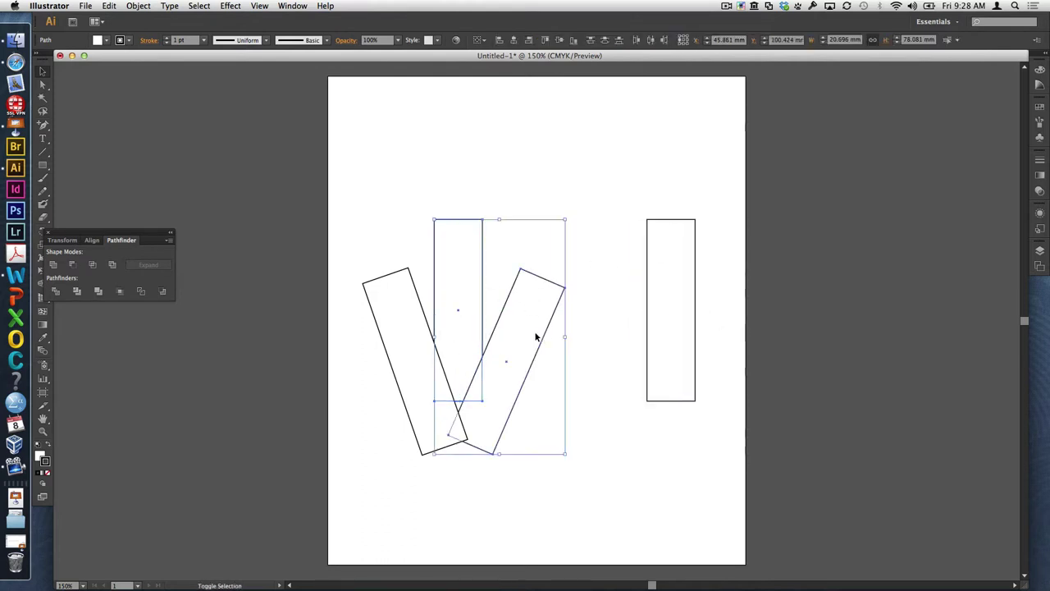
{"action": "left_click", "coordinate": [73, 265]}
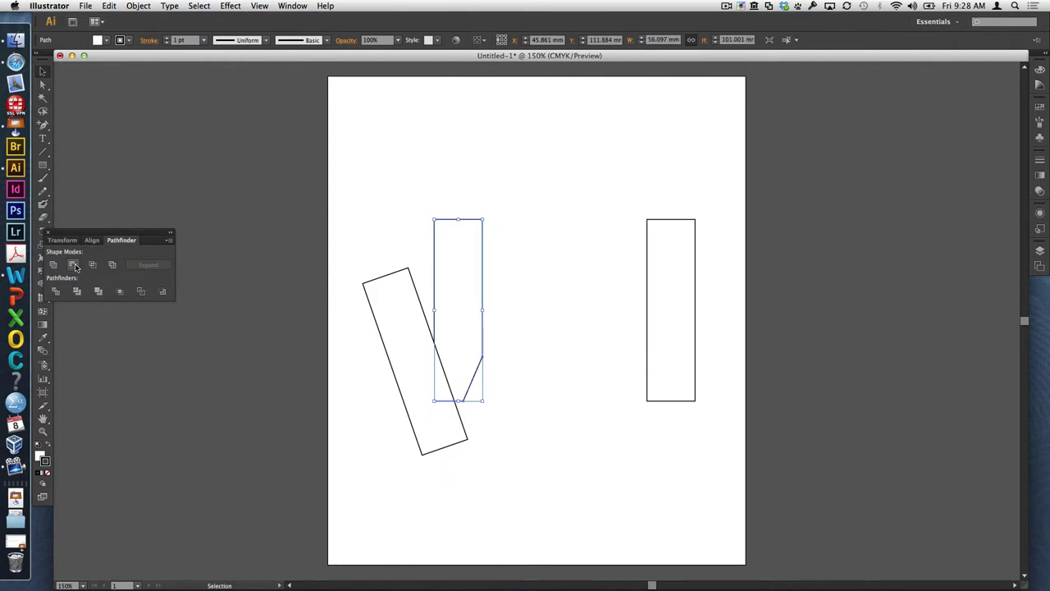
{"action": "left_click", "coordinate": [535, 439]}
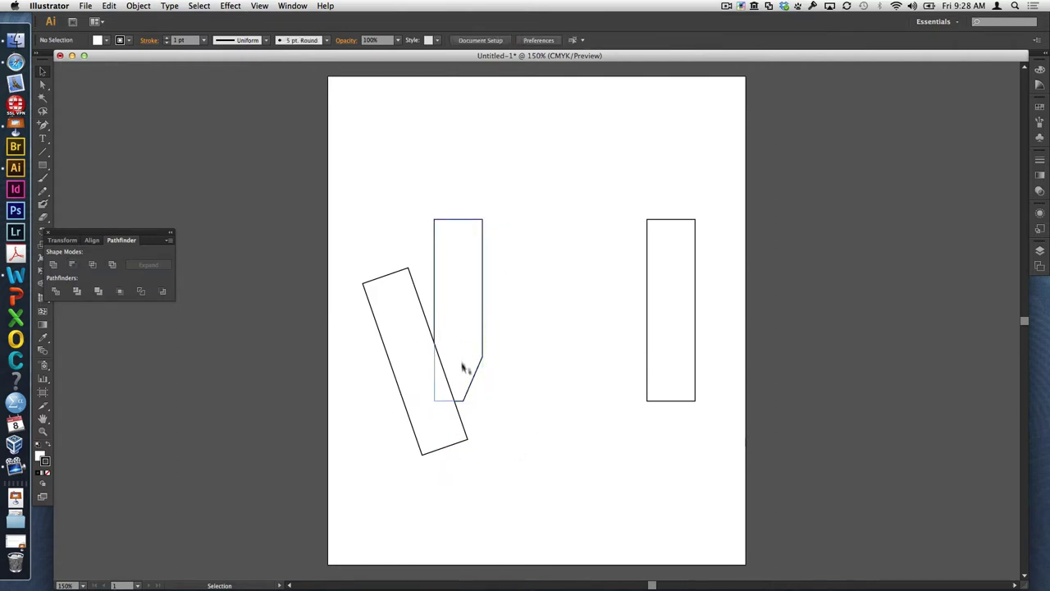
Step: Nudge the left tilted rectangle slightly left, subtract it from the upright shape to complete the pencil tip, and deselect
{"action": "left_click", "coordinate": [430, 425]}
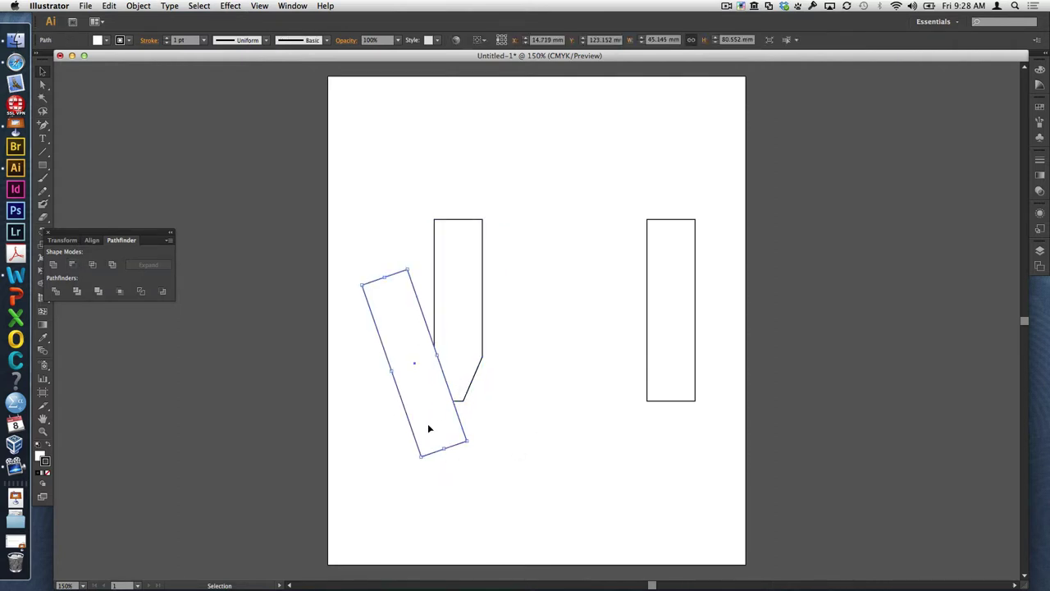
{"action": "key", "text": "Left"}
{"action": "key", "text": "Left"}
{"action": "key", "text": "Left"}
{"action": "key", "text": "Left"}
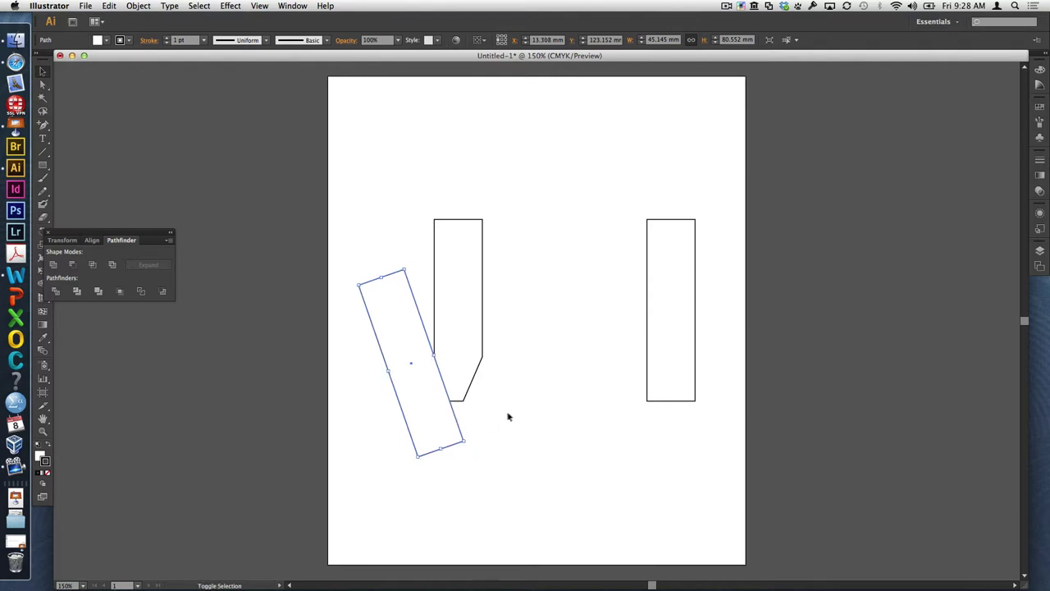
{"action": "key", "text": "Right"}
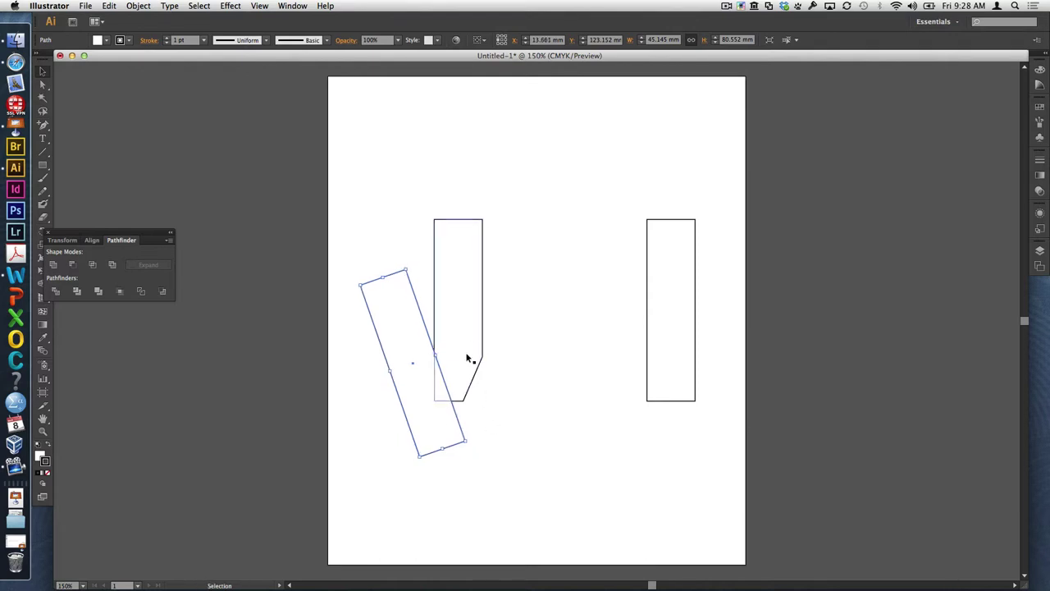
{"action": "left_click", "coordinate": [475, 375], "text": "shift"}
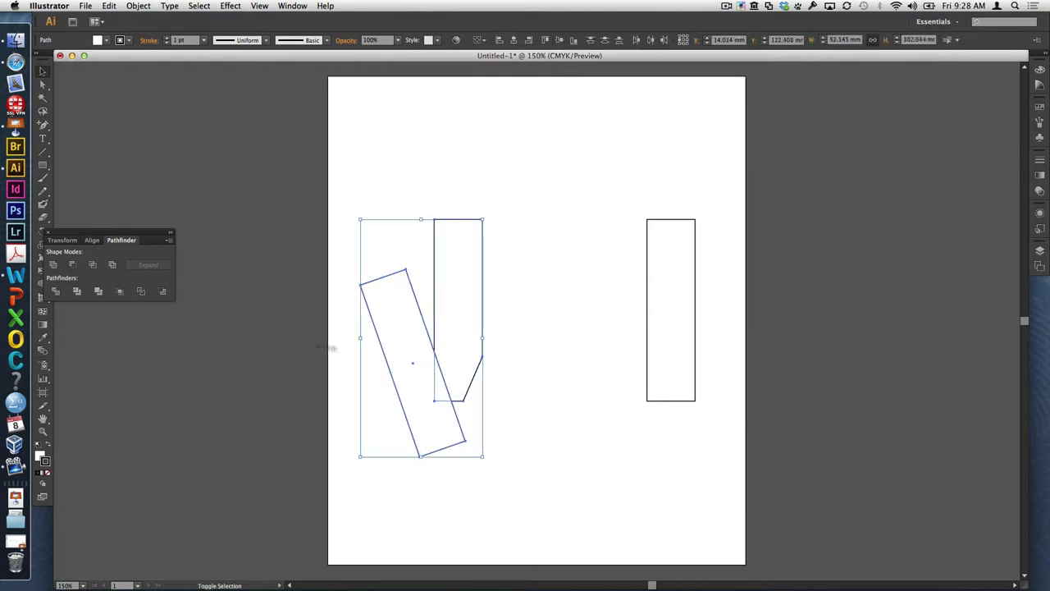
{"action": "left_click", "coordinate": [72, 264]}
{"action": "left_click", "coordinate": [532, 480]}
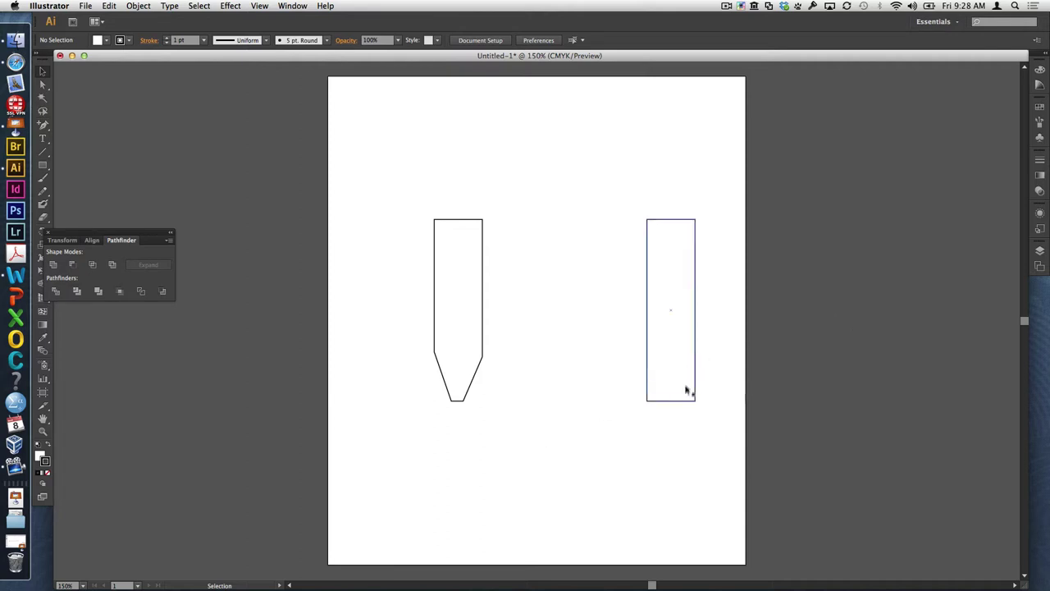
Step: Copy the spare rectangle downward and reduce the copy to about 13.6 by 13.4 mm, centred over the spare's lower edge
{"action": "left_click_drag", "start_coordinate": [672, 401], "coordinate": [670, 455]}
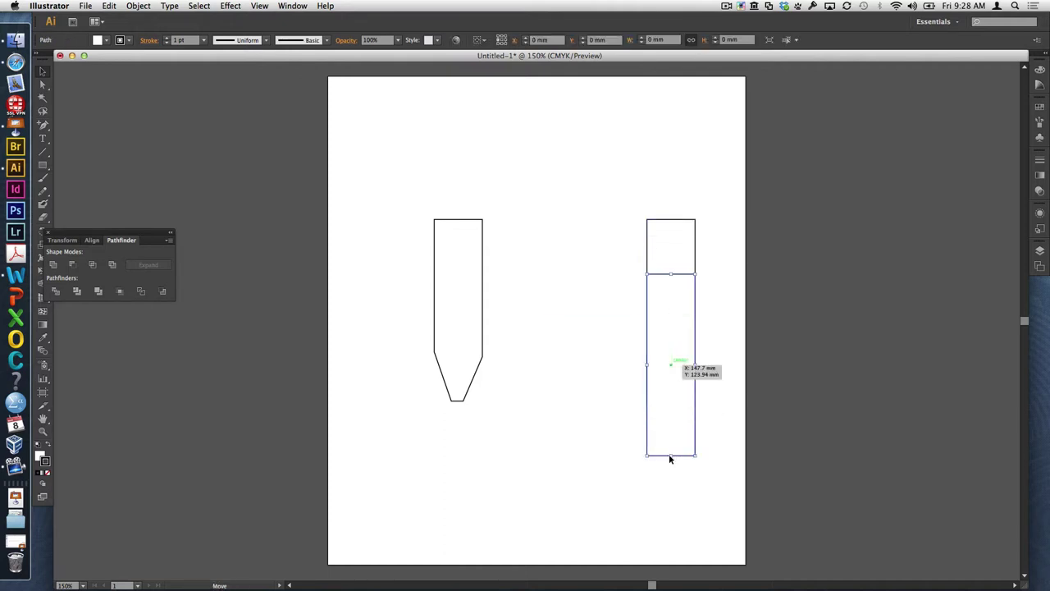
{"action": "left_click_drag", "start_coordinate": [696, 366], "coordinate": [688, 366]}
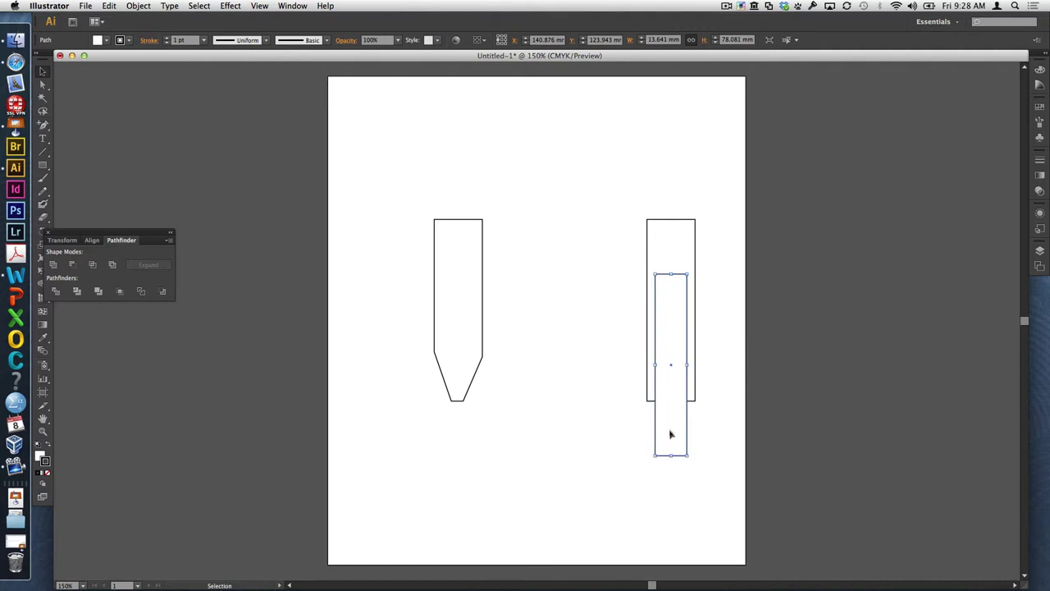
{"action": "left_click_drag", "start_coordinate": [672, 456], "coordinate": [671, 418]}
{"action": "left_click_drag", "start_coordinate": [671, 274], "coordinate": [672, 391]}
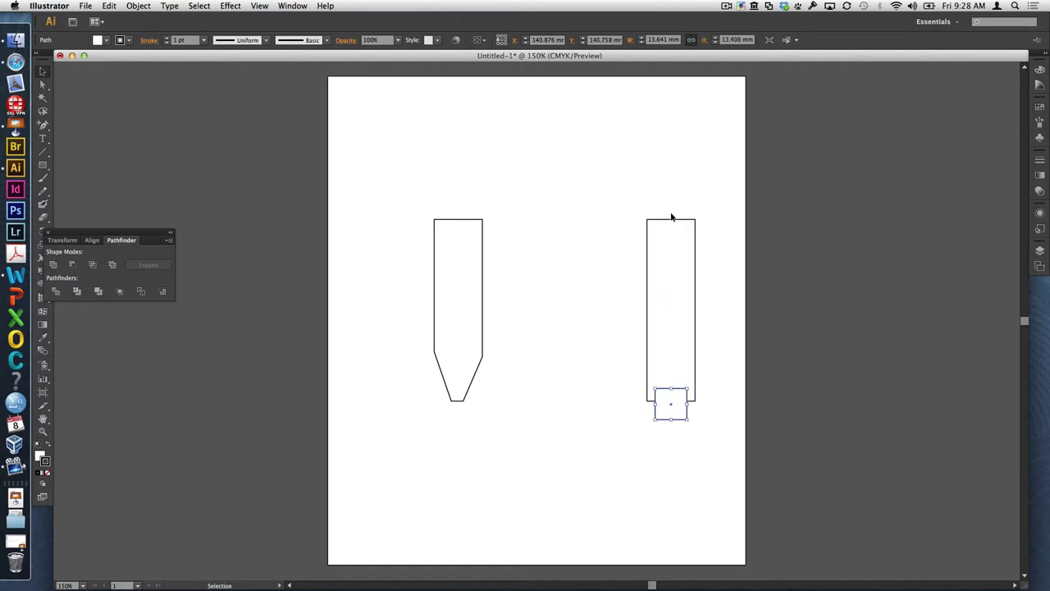
Step: Shorten the spare rectangle from its top edge to a low block, and unite it with the small square below
{"action": "left_click", "coordinate": [672, 219]}
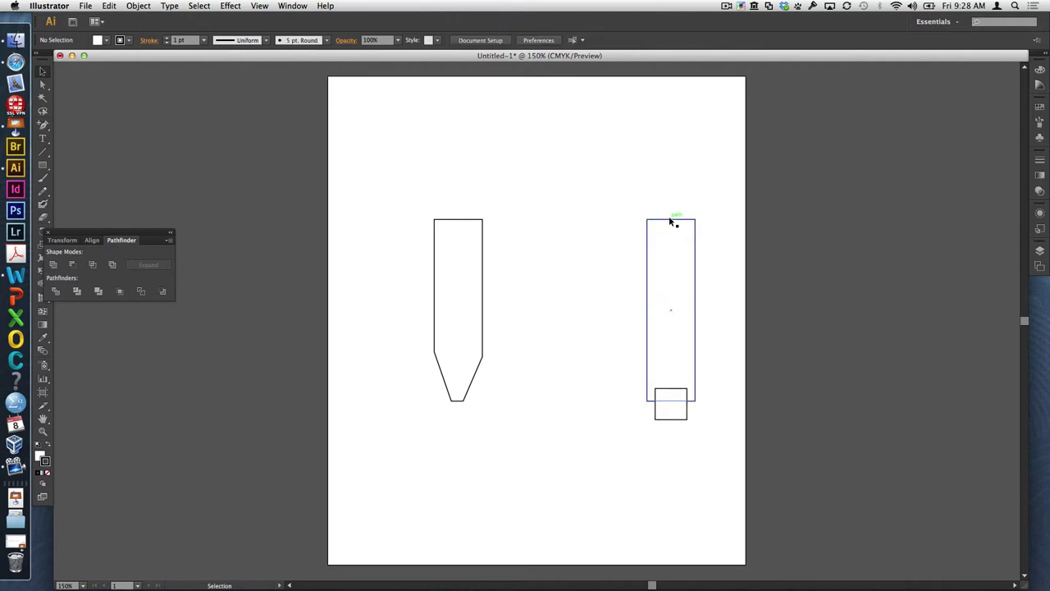
{"action": "left_click", "coordinate": [670, 219]}
{"action": "left_click_drag", "start_coordinate": [673, 219], "coordinate": [659, 373]}
{"action": "left_click", "coordinate": [687, 417]}
{"action": "left_click", "coordinate": [692, 377], "text": "shift"}
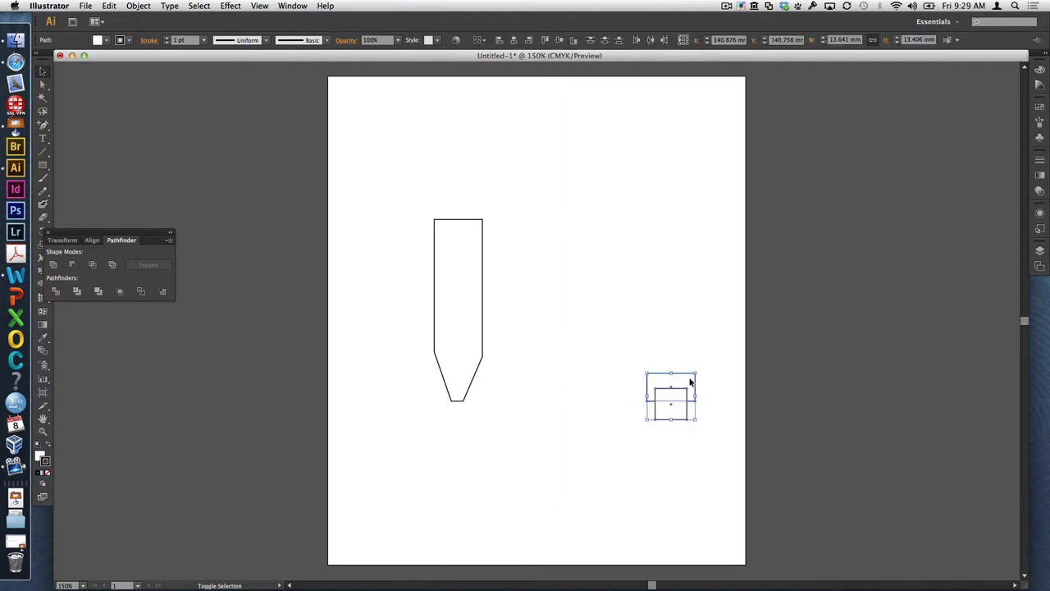
{"action": "left_click", "coordinate": [54, 266]}
{"action": "left_click", "coordinate": [543, 474]}
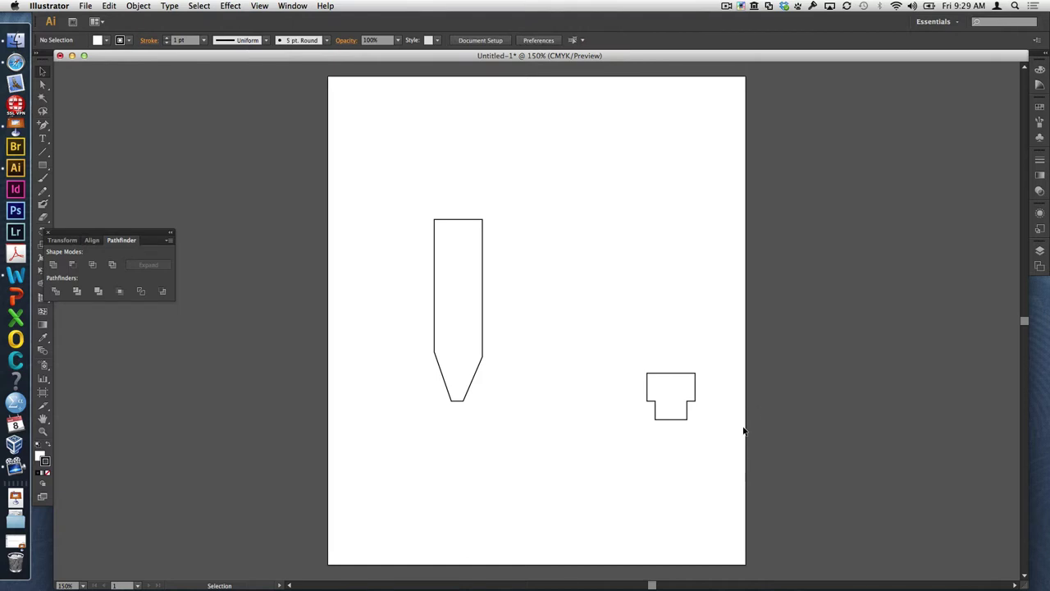
Step: Move the merged cap onto the pencil's upper end, leaving a small gap showing the narrow neck, and deselect it
{"action": "left_click_drag", "start_coordinate": [678, 408], "coordinate": [467, 225]}
{"action": "left_click", "coordinate": [582, 224]}
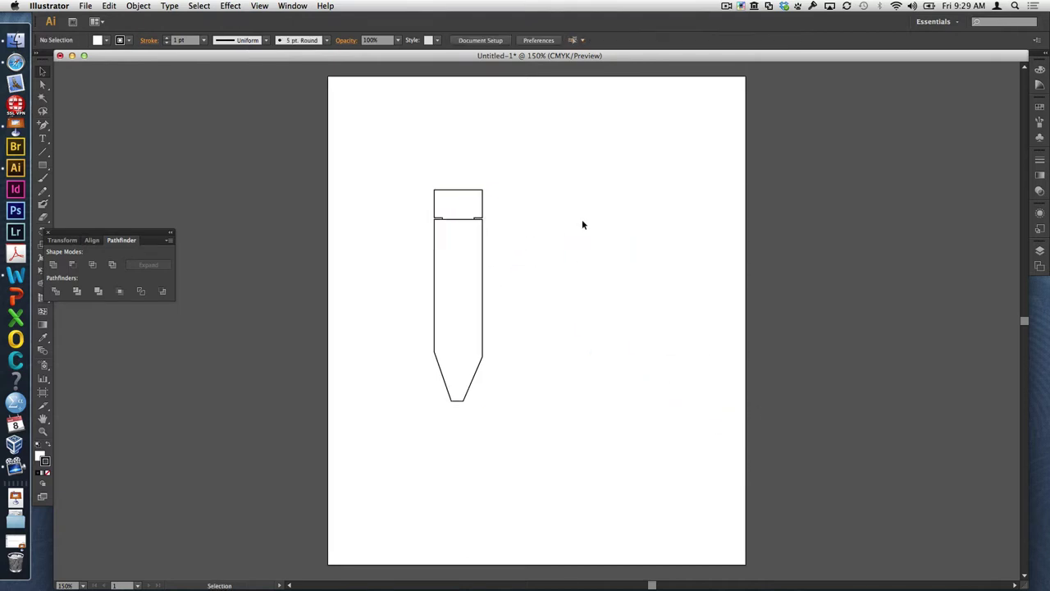
{"action": "left_click", "coordinate": [465, 211]}
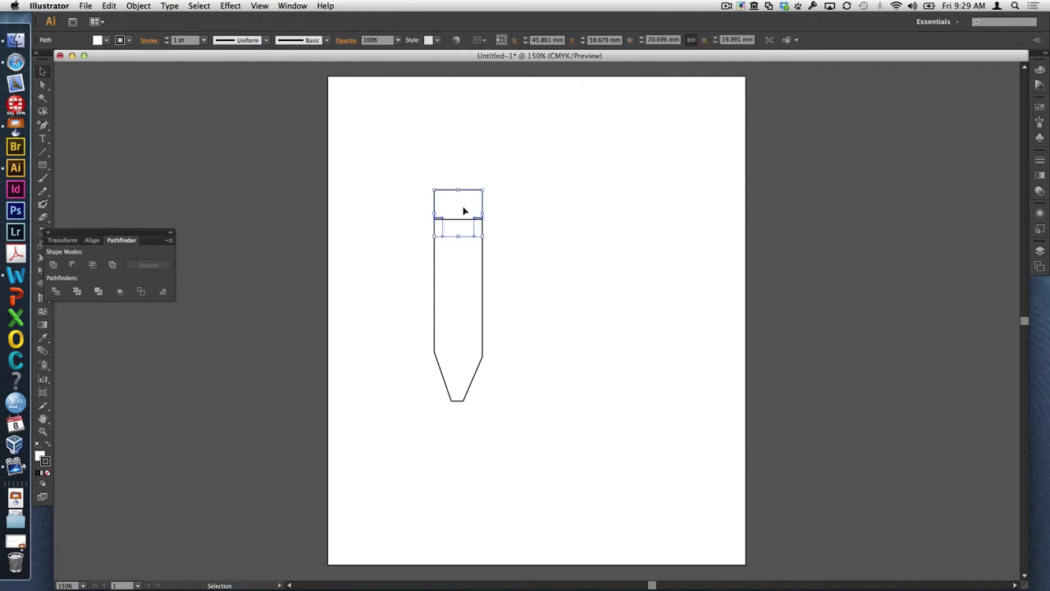
{"action": "left_click_drag", "start_coordinate": [465, 212], "coordinate": [464, 208]}
{"action": "left_click", "coordinate": [648, 223]}
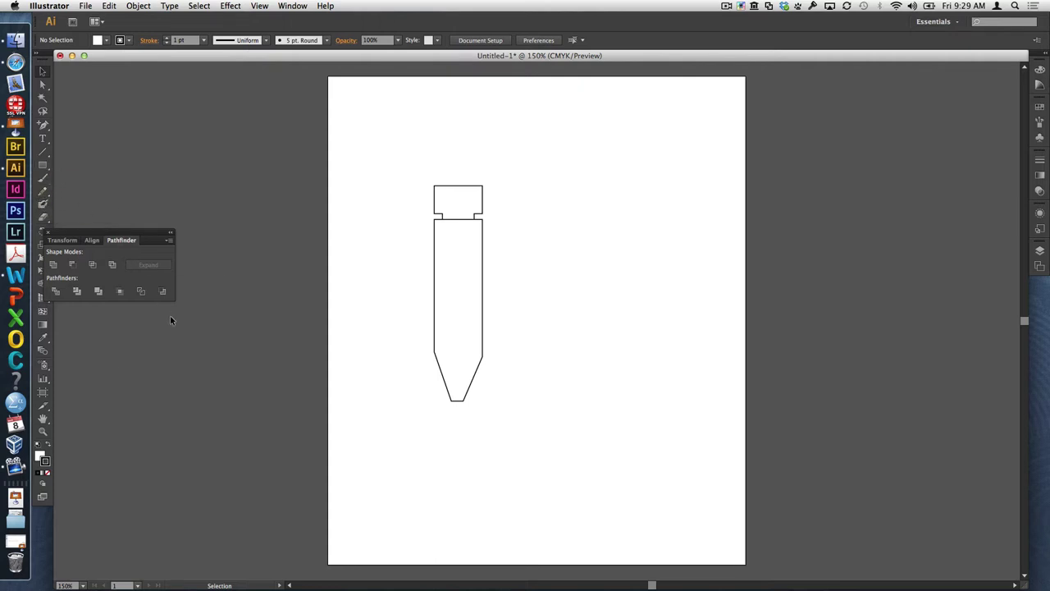
Step: Draw three overlapping circles about 39.5 mm in diameter to the upper right of the pencil, and deselect them
{"action": "left_click_drag", "start_coordinate": [101, 233], "coordinate": [188, 217]}
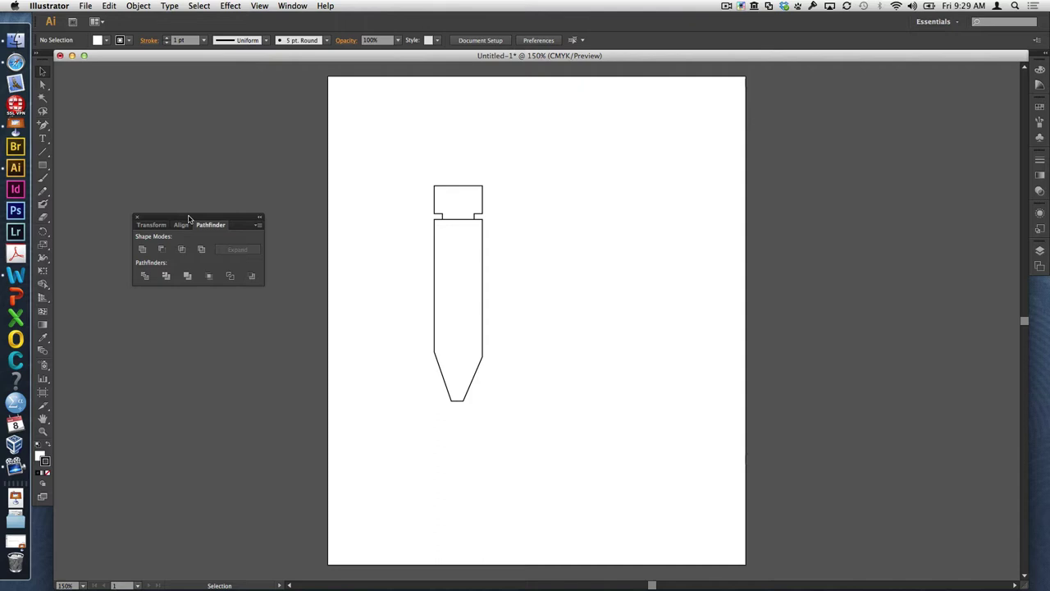
{"action": "left_click", "coordinate": [43, 284]}
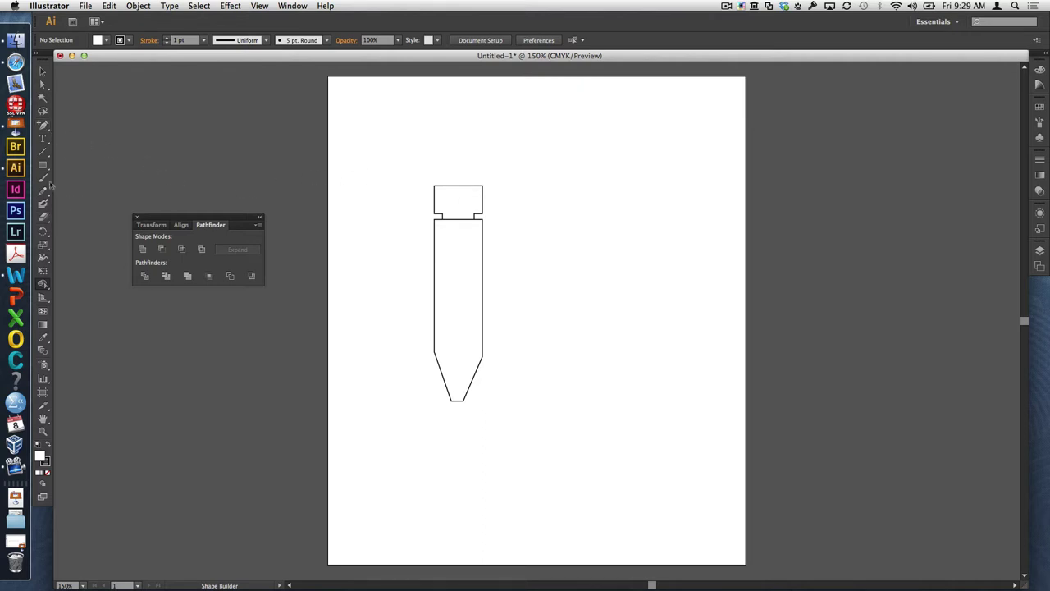
{"action": "left_click_drag", "start_coordinate": [43, 165], "coordinate": [78, 190]}
{"action": "left_click_drag", "start_coordinate": [549, 148], "coordinate": [614, 177]}
{"action": "left_click", "coordinate": [43, 69]}
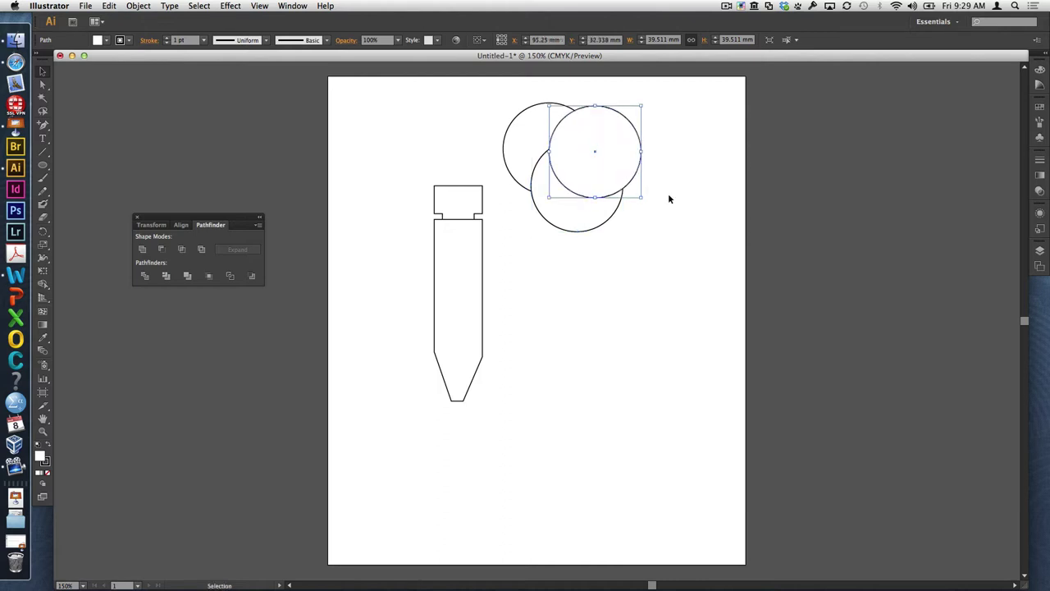
{"action": "left_click", "coordinate": [668, 193]}
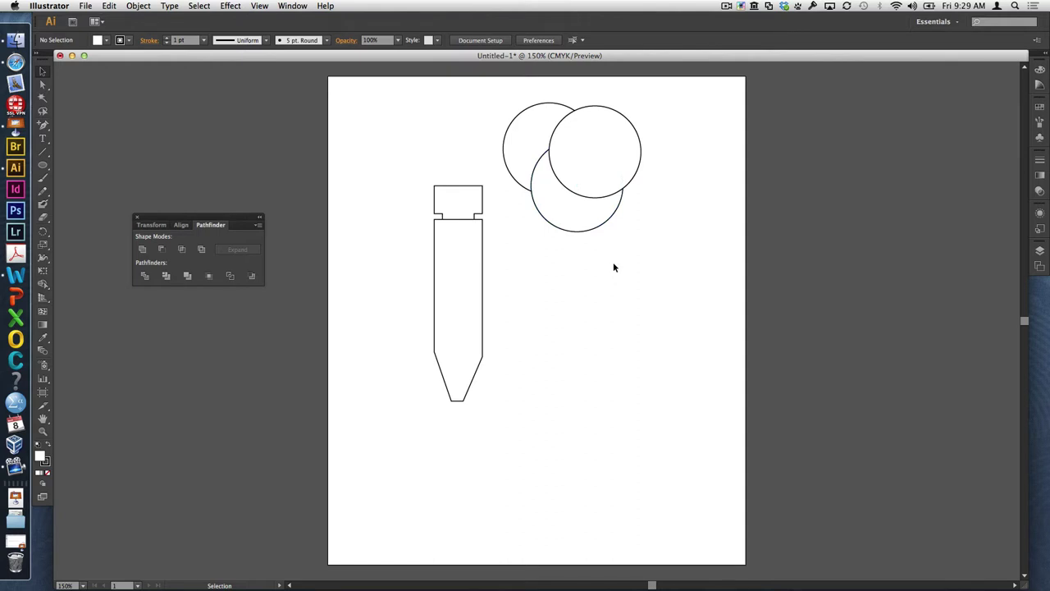
Step: Divide the three overlapping circles into separate pieces with Pathfinder Divide, and deselect them
{"action": "left_click_drag", "start_coordinate": [616, 242], "coordinate": [497, 99]}
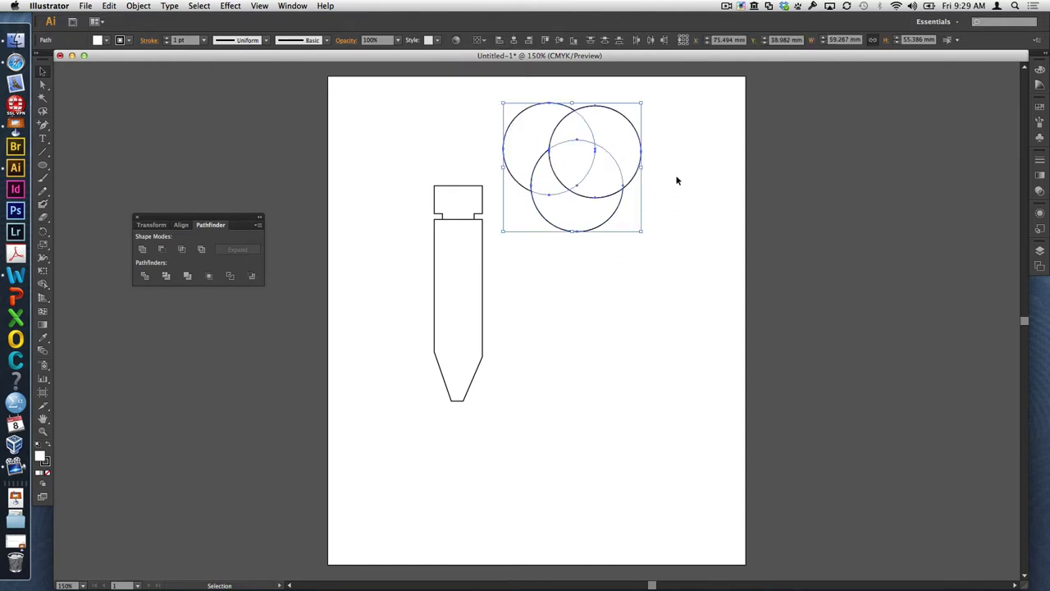
{"action": "left_click", "coordinate": [145, 277]}
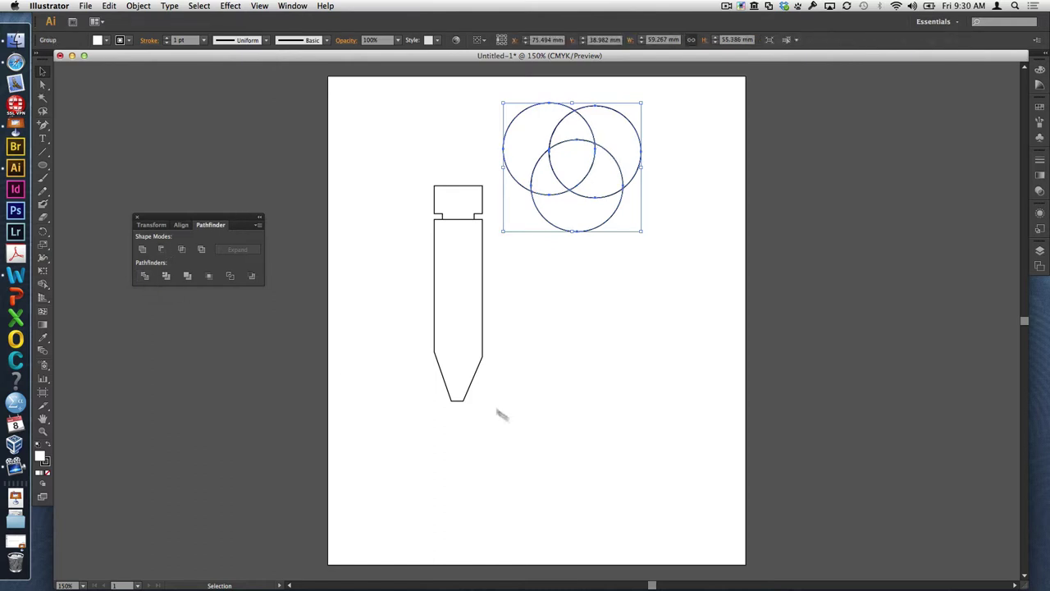
{"action": "left_click", "coordinate": [549, 436]}
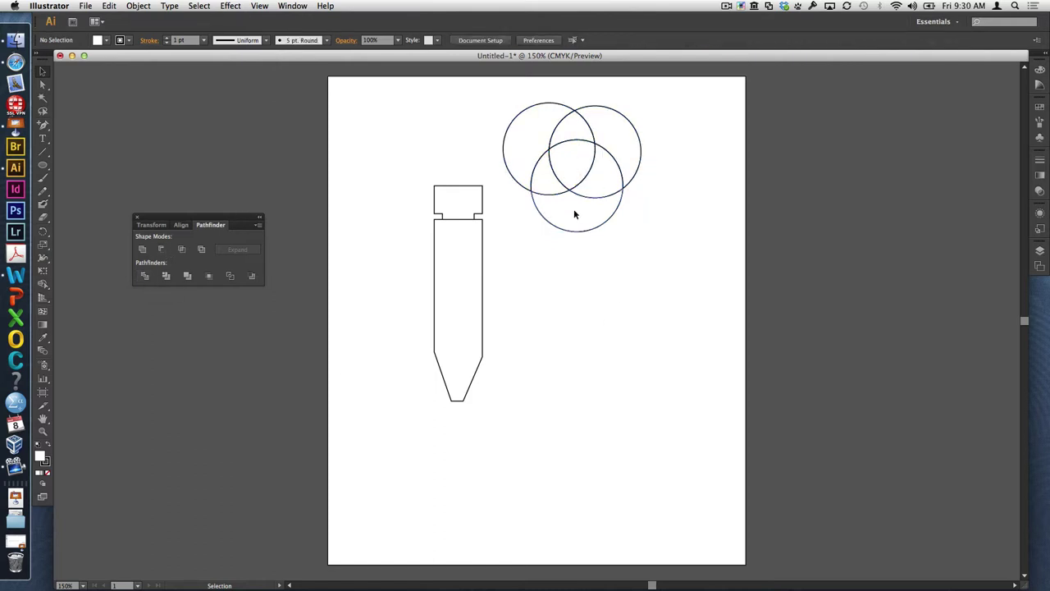
Step: Shift the divided circles down and right, and pull the lower crescent down away from the other pieces
{"action": "left_click_drag", "start_coordinate": [575, 213], "coordinate": [609, 304]}
{"action": "key", "text": "a"}
{"action": "left_click", "coordinate": [633, 328]}
Step: Move the right crescent outward away from the other circle pieces, and leave isolation mode
{"action": "left_click", "coordinate": [680, 211]}
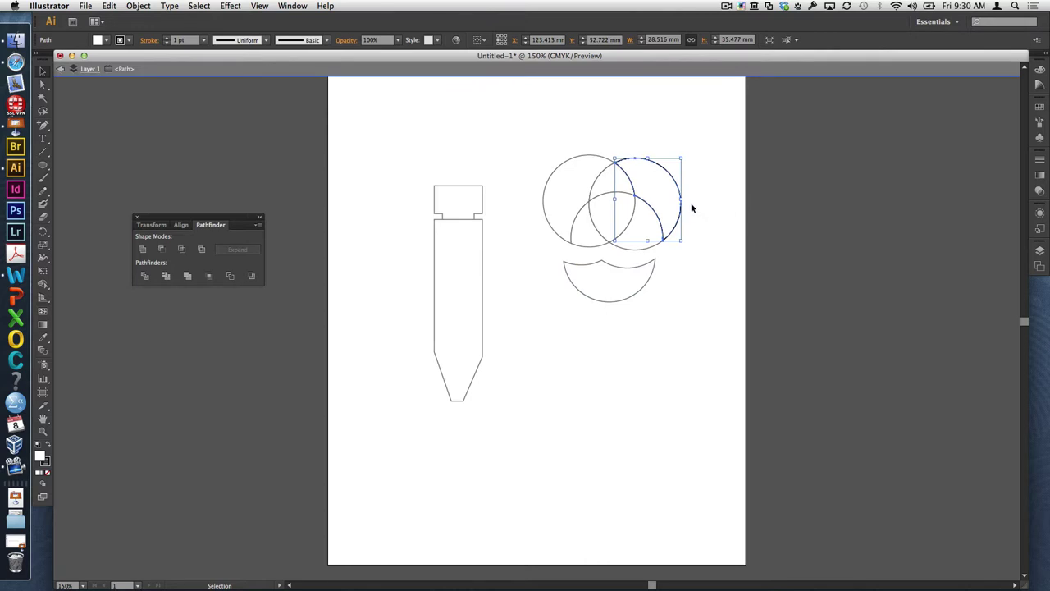
{"action": "left_click", "coordinate": [692, 171]}
{"action": "left_click_drag", "start_coordinate": [673, 199], "coordinate": [703, 189]}
{"action": "left_click", "coordinate": [563, 178]}
{"action": "double_click", "coordinate": [515, 163]}
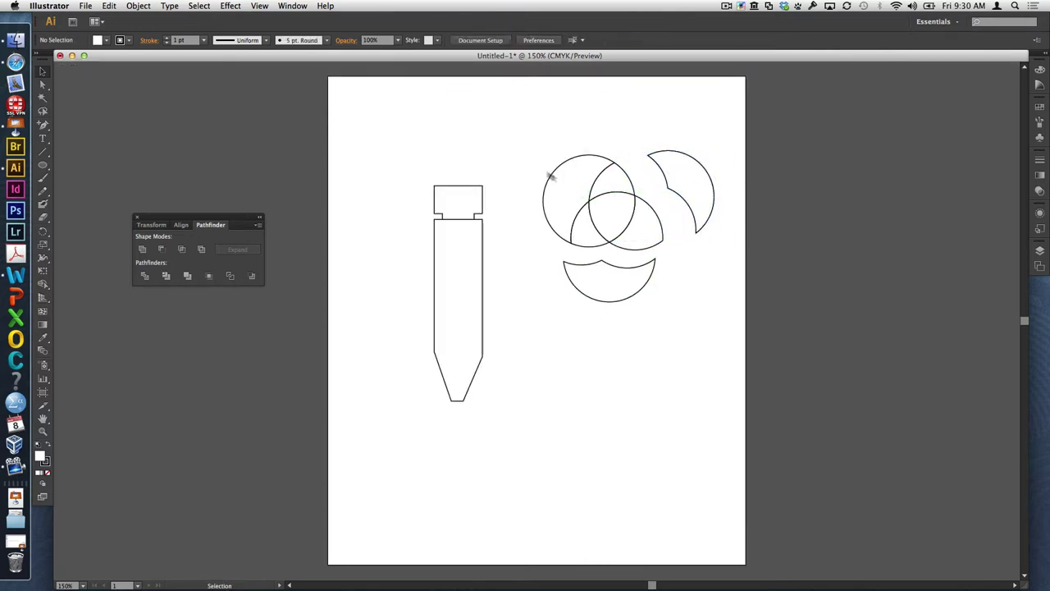
Step: Pull the left crescent and the three pieces around the central piece slightly outward, and deselect
{"action": "left_click_drag", "start_coordinate": [554, 179], "coordinate": [537, 177]}
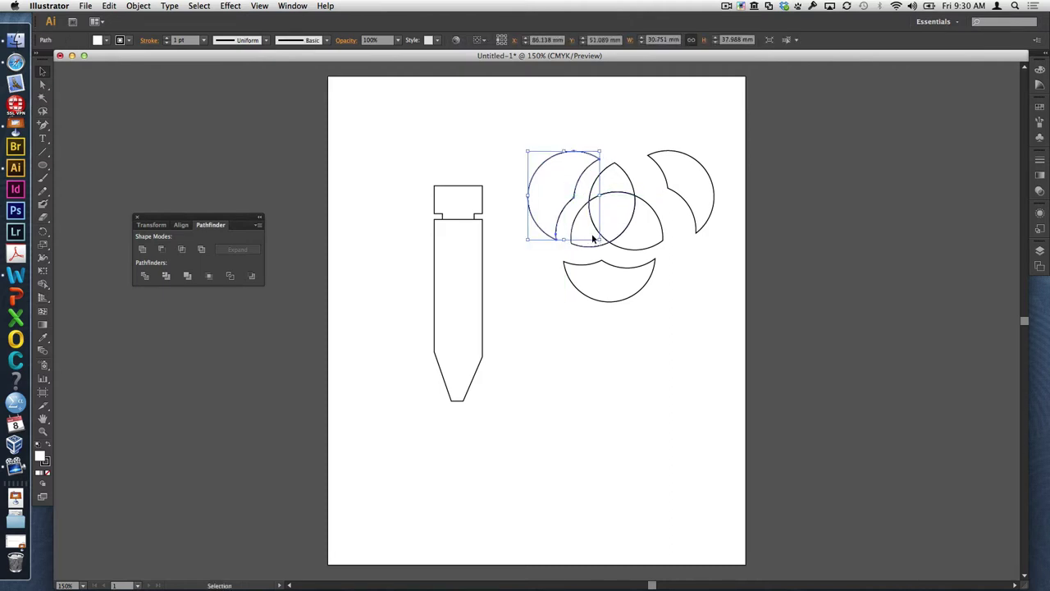
{"action": "left_click_drag", "start_coordinate": [594, 240], "coordinate": [584, 238]}
{"action": "left_click_drag", "start_coordinate": [657, 231], "coordinate": [669, 237]}
{"action": "left_click_drag", "start_coordinate": [623, 167], "coordinate": [618, 172]}
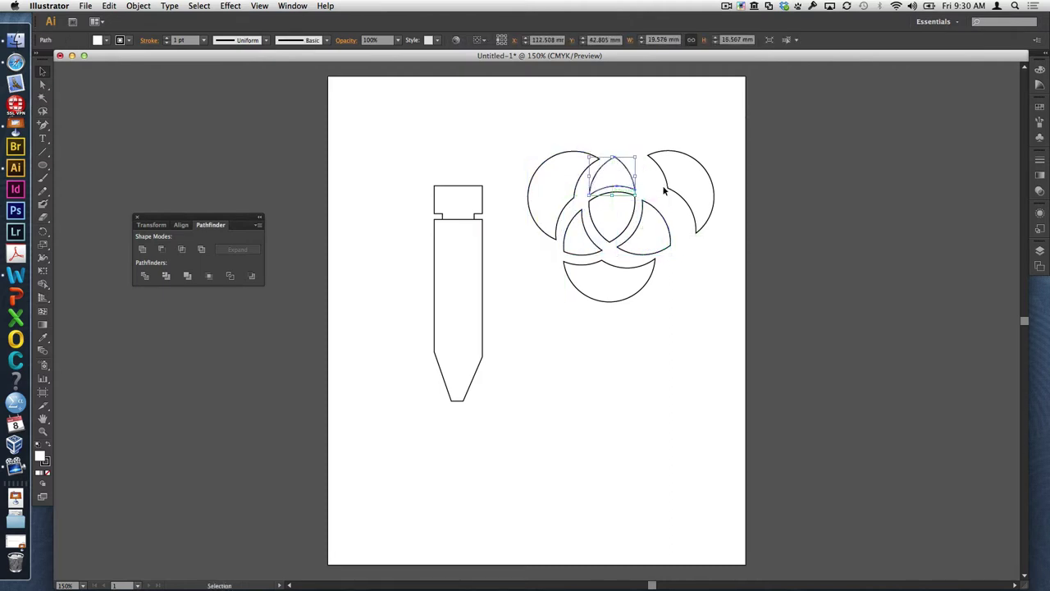
{"action": "left_click", "coordinate": [714, 333]}
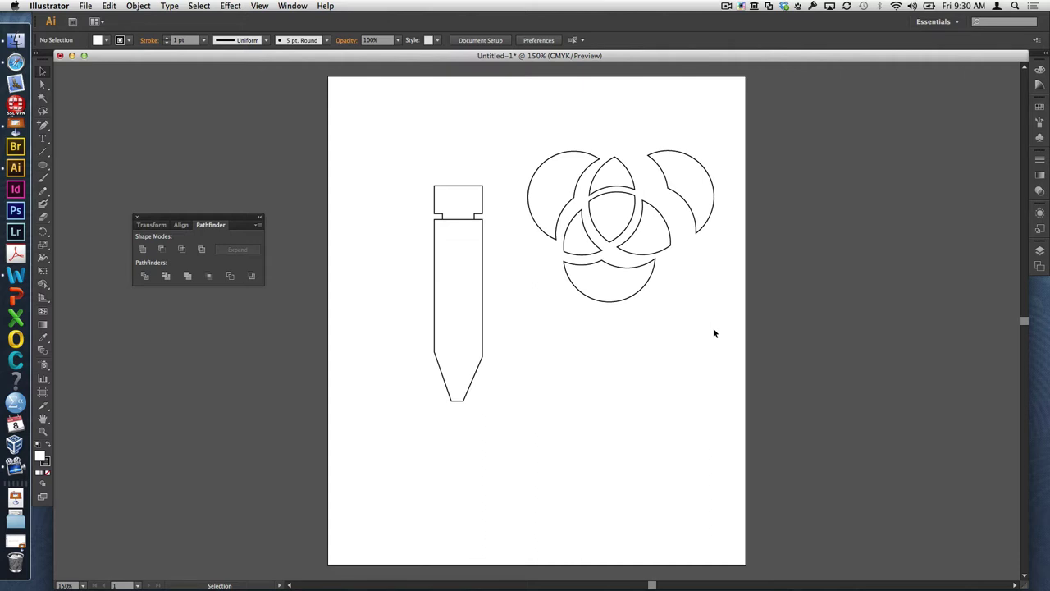
Step: Delete the pencil and all circle pieces, leaving the artboard empty
{"action": "mouse_move", "coordinate": [819, 137]}
{"action": "left_mouse_down"}
{"action": "mouse_move", "coordinate": [630, 168]}
{"action": "mouse_move", "coordinate": [428, 353]}
{"action": "mouse_move", "coordinate": [406, 484]}
{"action": "mouse_move", "coordinate": [371, 454]}
{"action": "left_mouse_up"}
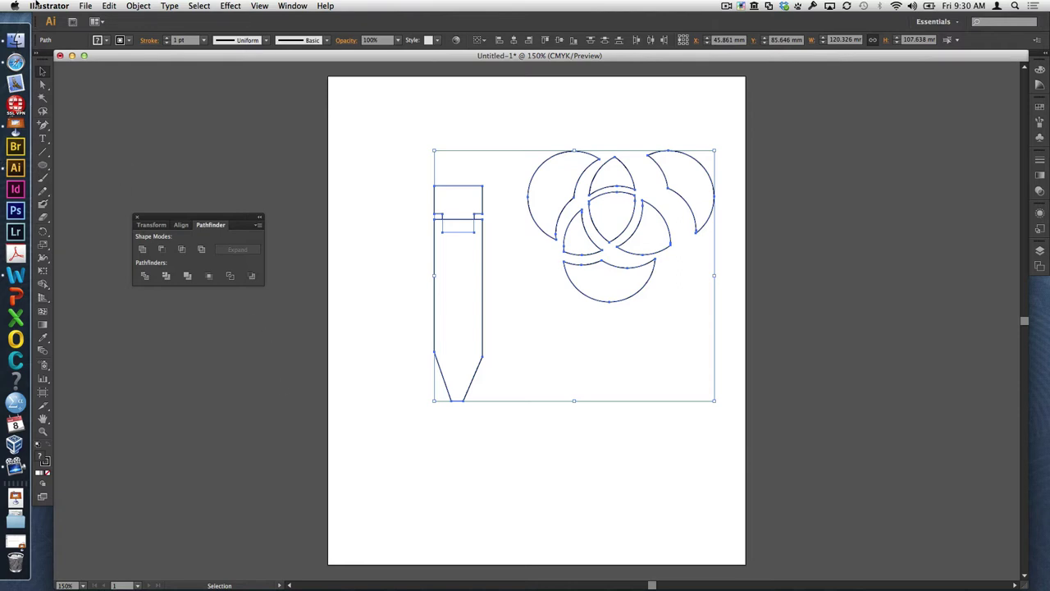
{"action": "left_click", "coordinate": [82, 4]}
{"action": "left_click", "coordinate": [82, 5]}
{"action": "key", "text": "Delete"}
Step: Place TraceImage.png from the Case-Illustration from scratch folder in Illustration course 2012 as a linked image
{"action": "left_click", "coordinate": [86, 6]}
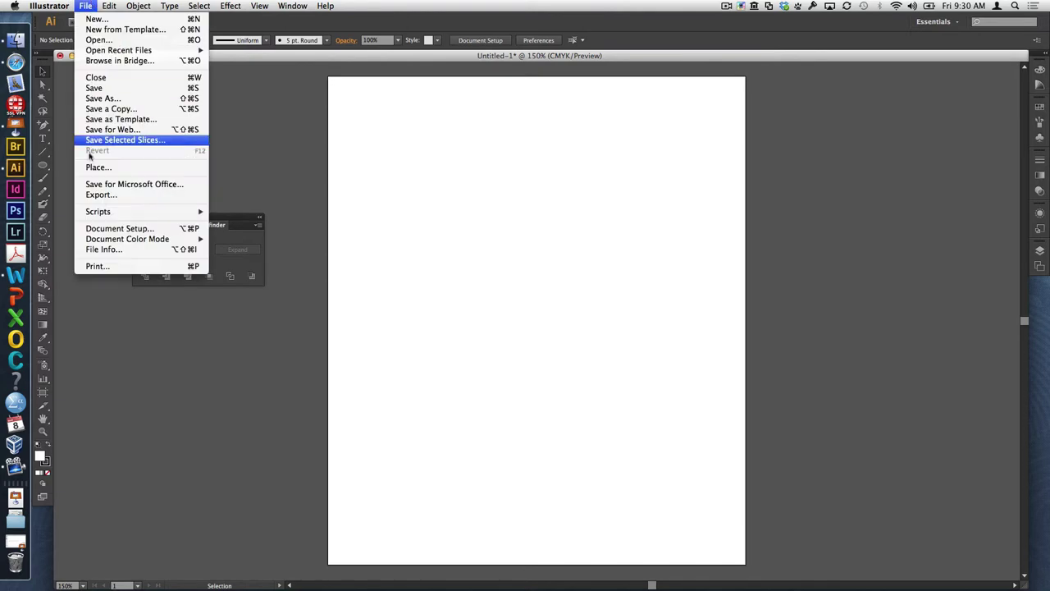
{"action": "left_click", "coordinate": [91, 164]}
{"action": "scroll", "coordinate": [484, 251], "scroll_direction": "left", "scroll_amount": 5}
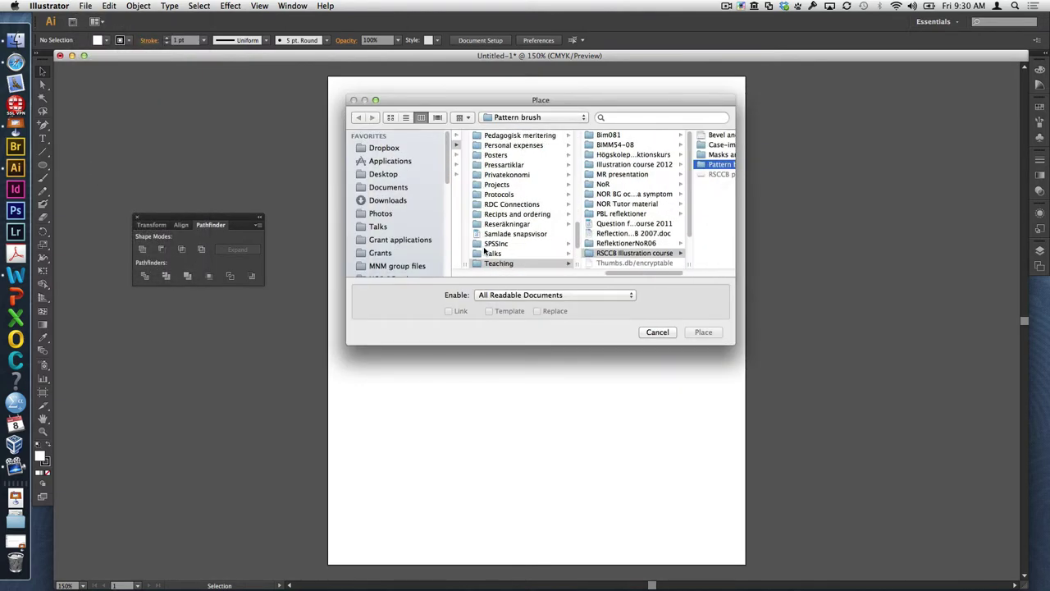
{"action": "left_click", "coordinate": [651, 165]}
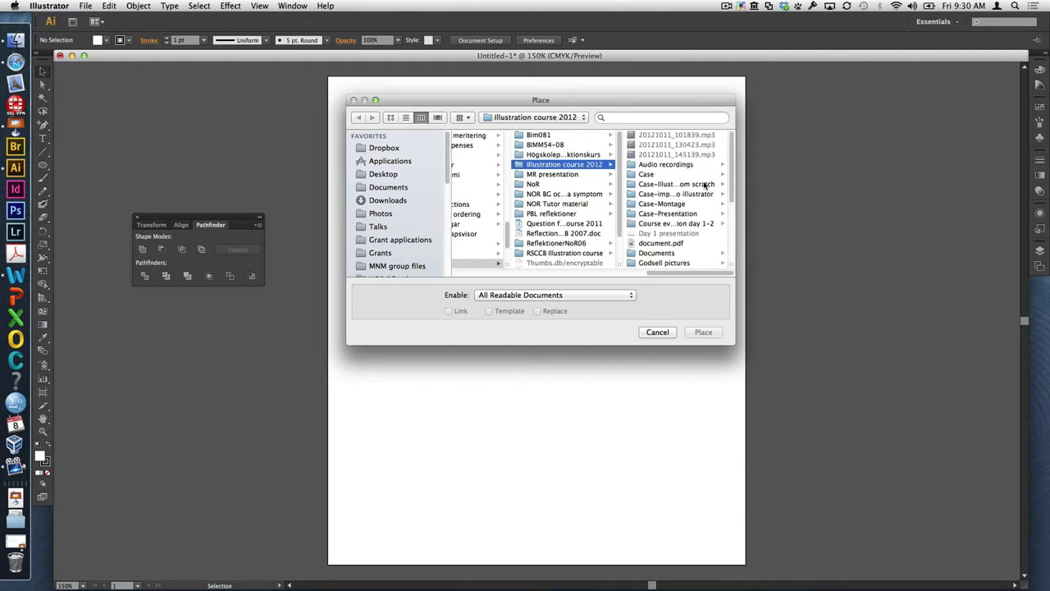
{"action": "left_click", "coordinate": [704, 185]}
{"action": "left_click", "coordinate": [690, 165]}
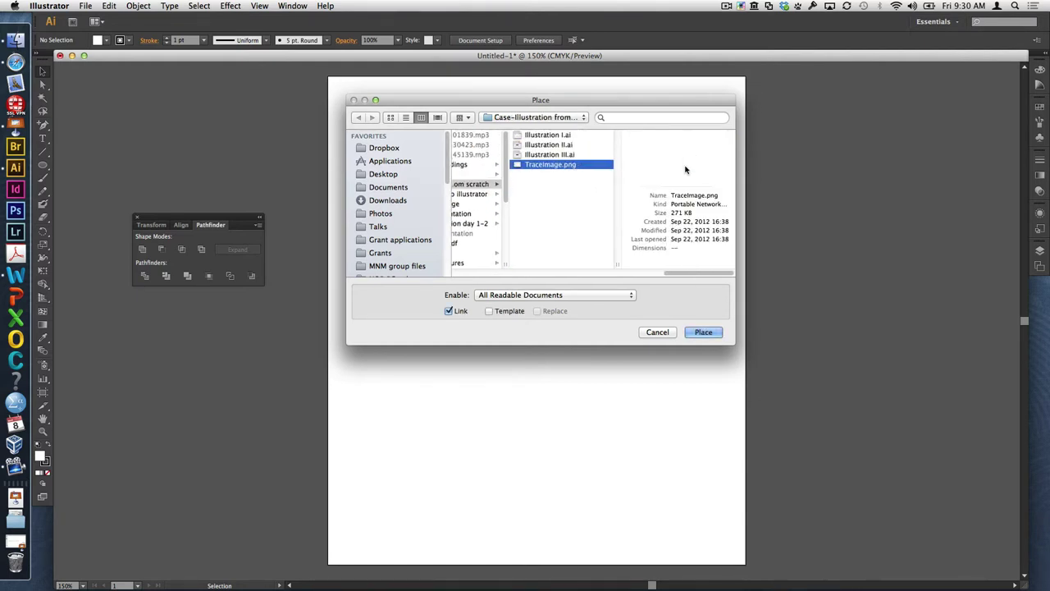
{"action": "left_click", "coordinate": [704, 332]}
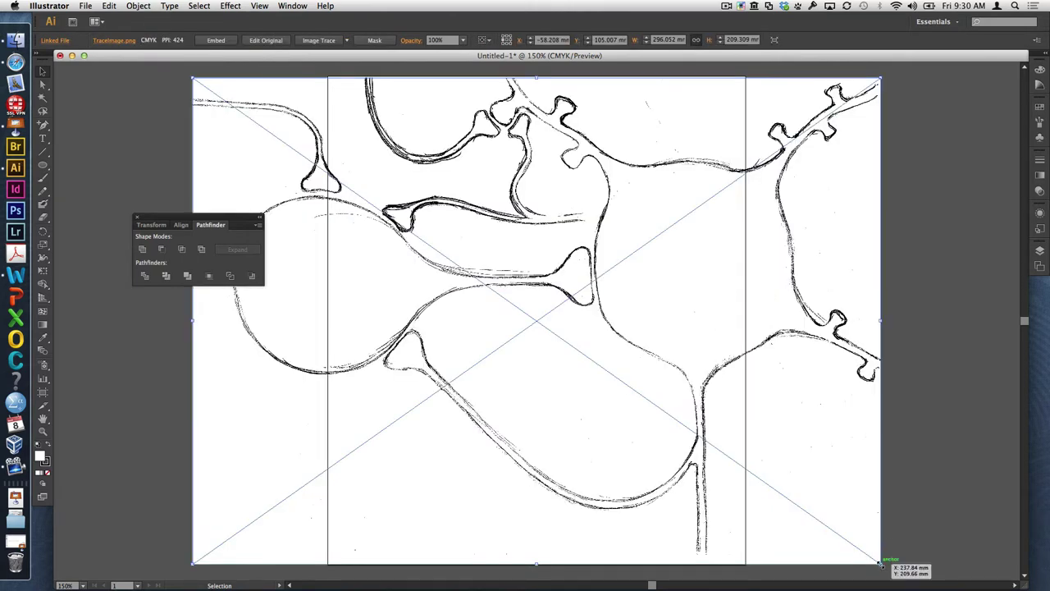
Step: Scale the placed sketch down to about 182 mm wide, center it across the artboard, and deselect it
{"action": "left_click_drag", "start_coordinate": [875, 551], "coordinate": [616, 376]}
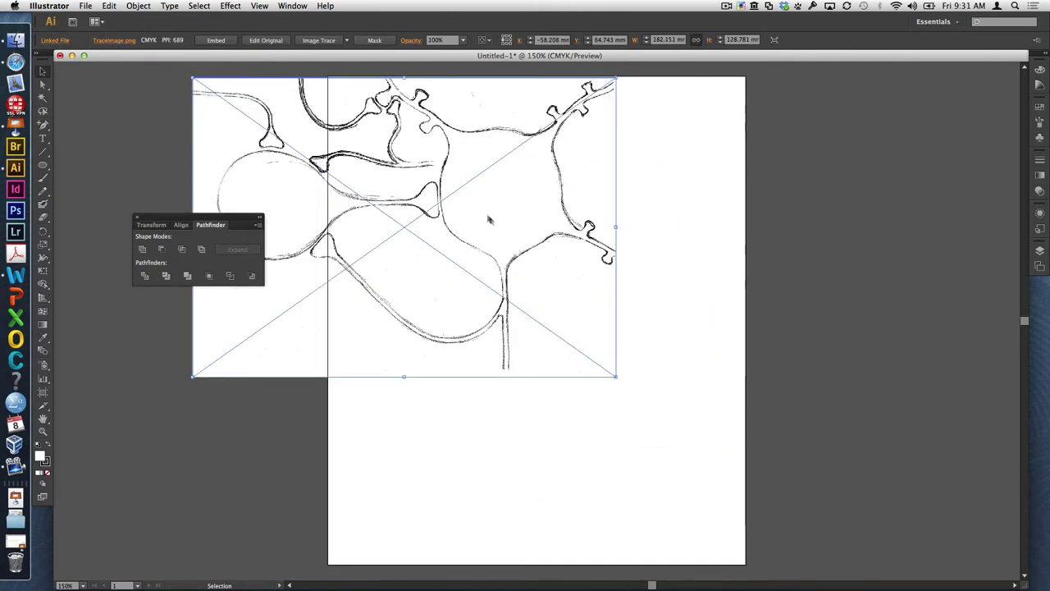
{"action": "left_click_drag", "start_coordinate": [488, 220], "coordinate": [614, 321]}
{"action": "left_click", "coordinate": [858, 373]}
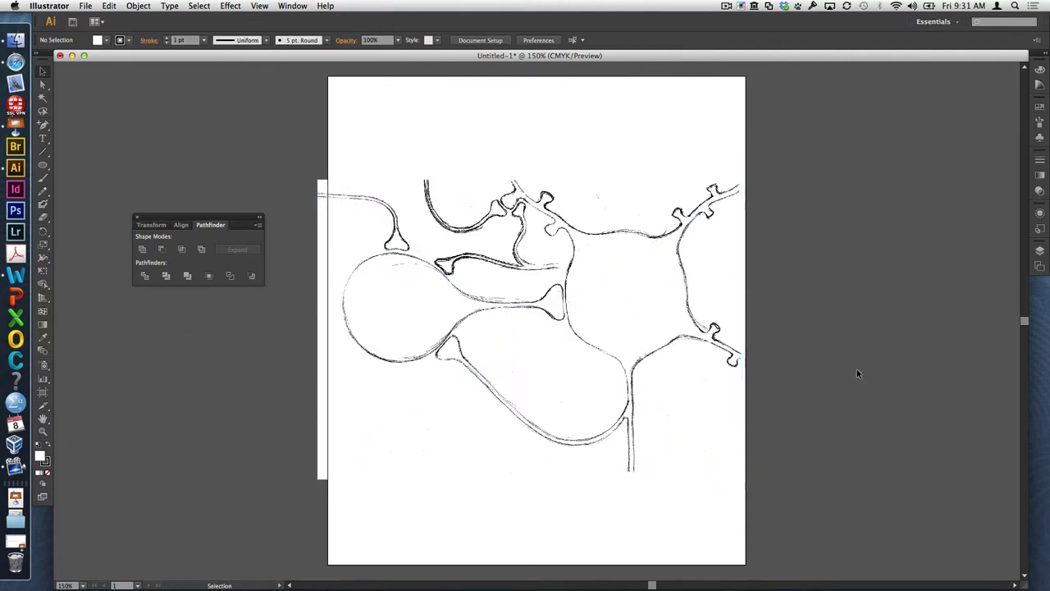
{"action": "left_click", "coordinate": [685, 442]}
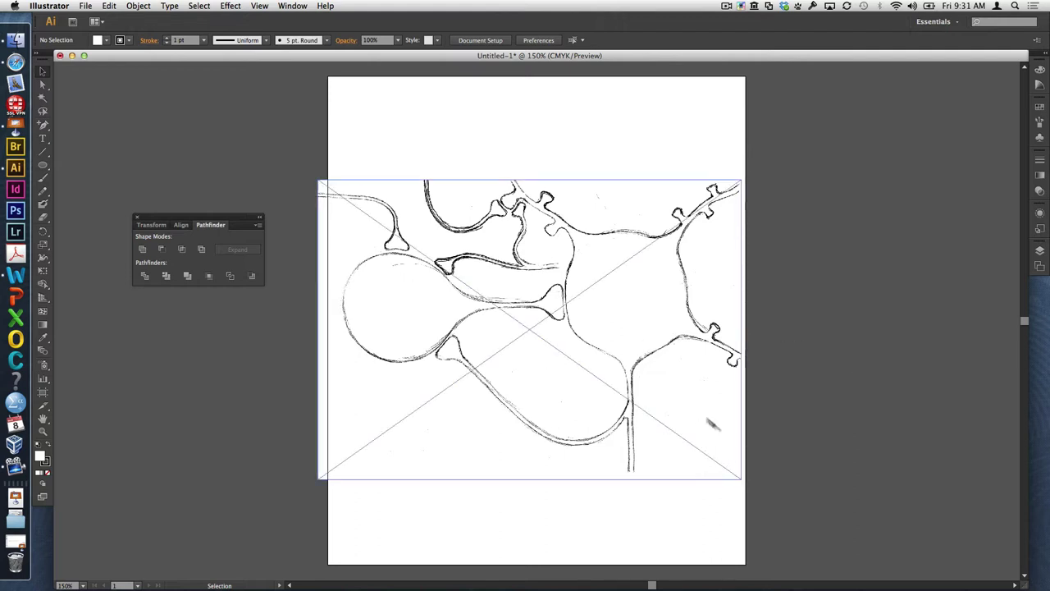
{"action": "left_click_drag", "start_coordinate": [481, 439], "coordinate": [500, 435]}
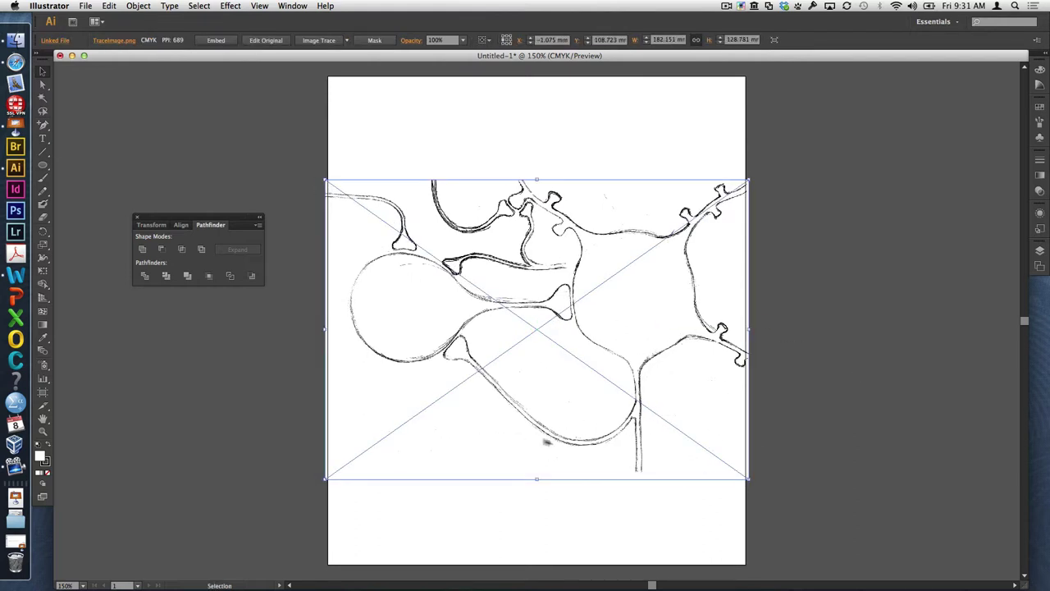
{"action": "left_click", "coordinate": [676, 524]}
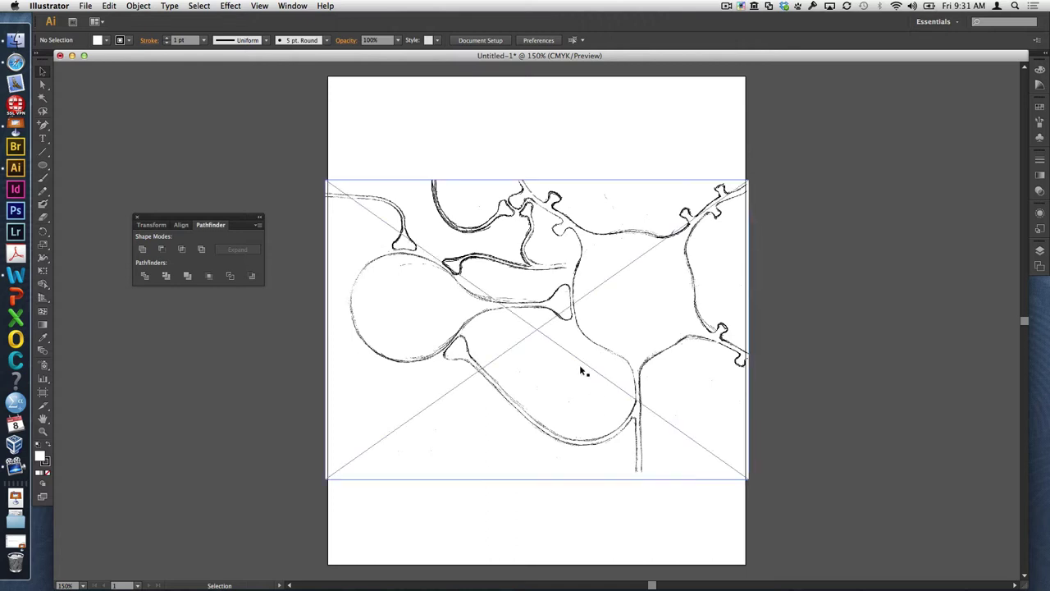
Step: Create a new layer named Layer 2 above the sketch's layer with Medium Blue as its color
{"action": "left_click", "coordinate": [665, 322]}
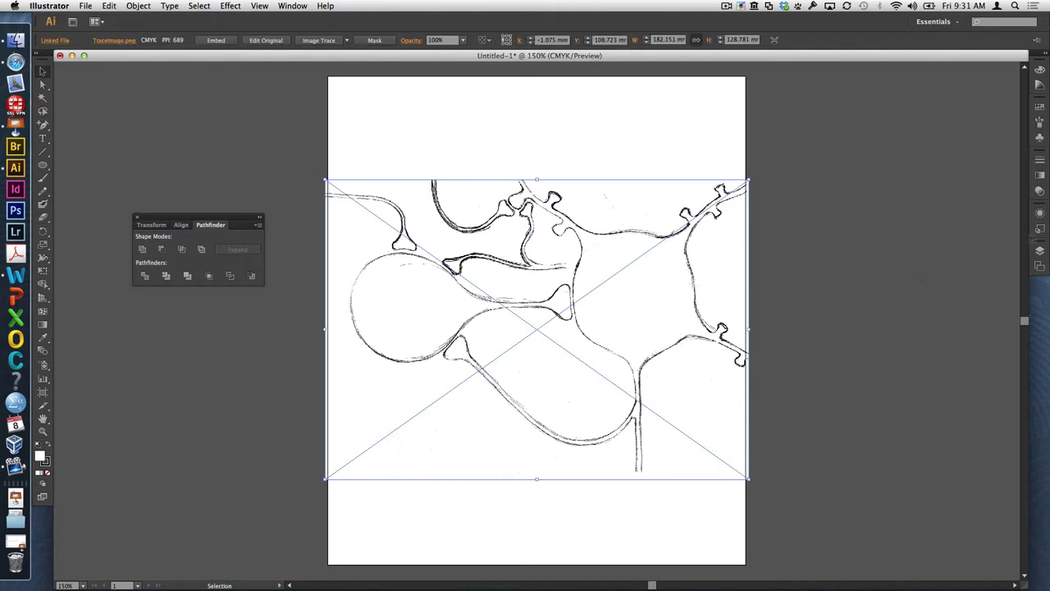
{"action": "left_click", "coordinate": [1041, 251]}
{"action": "left_click", "coordinate": [1023, 243]}
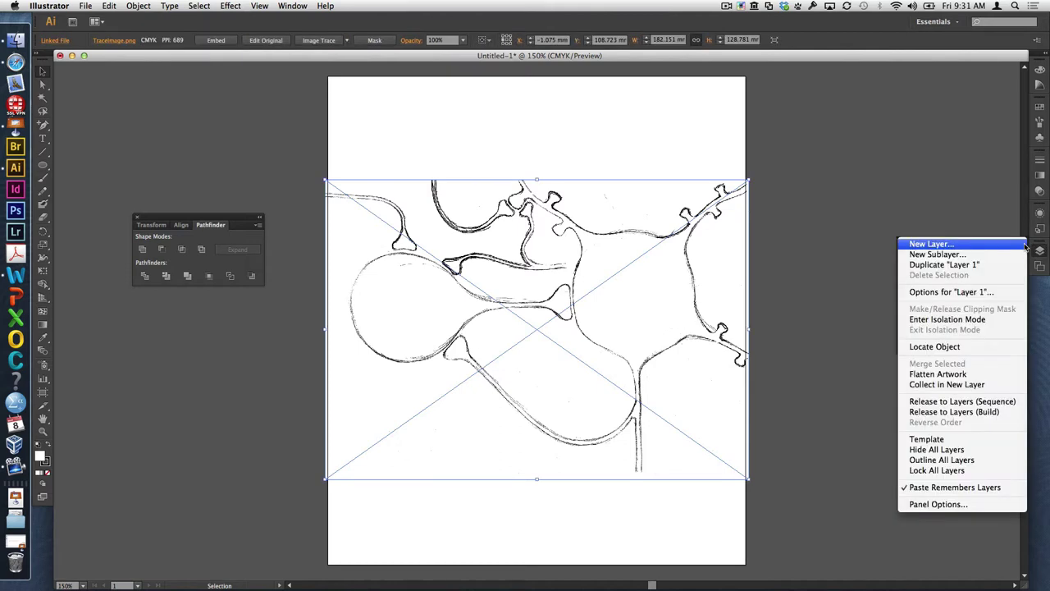
{"action": "left_click", "coordinate": [1015, 245]}
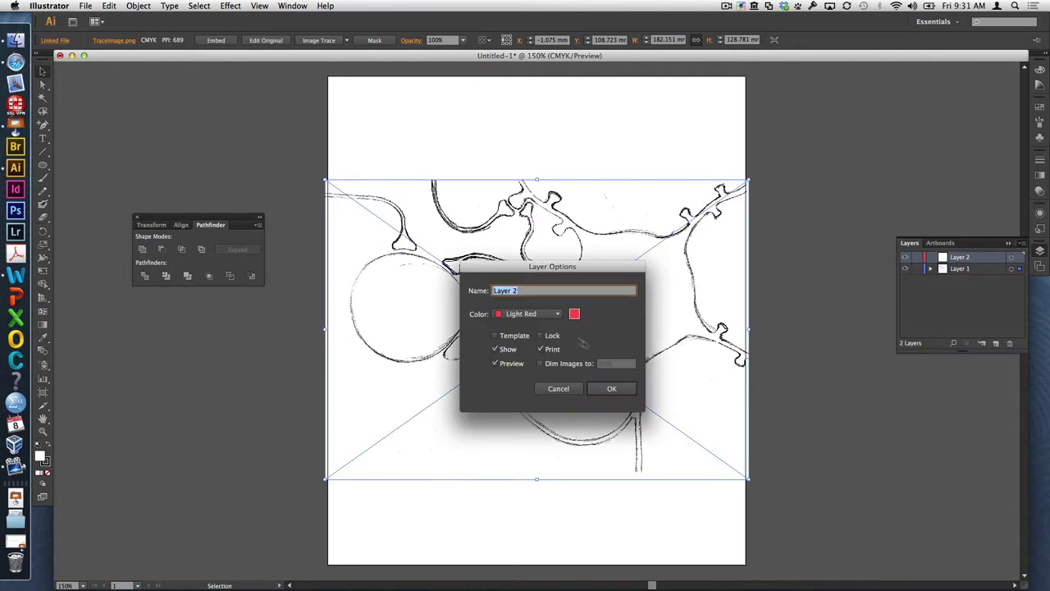
{"action": "left_click", "coordinate": [539, 316]}
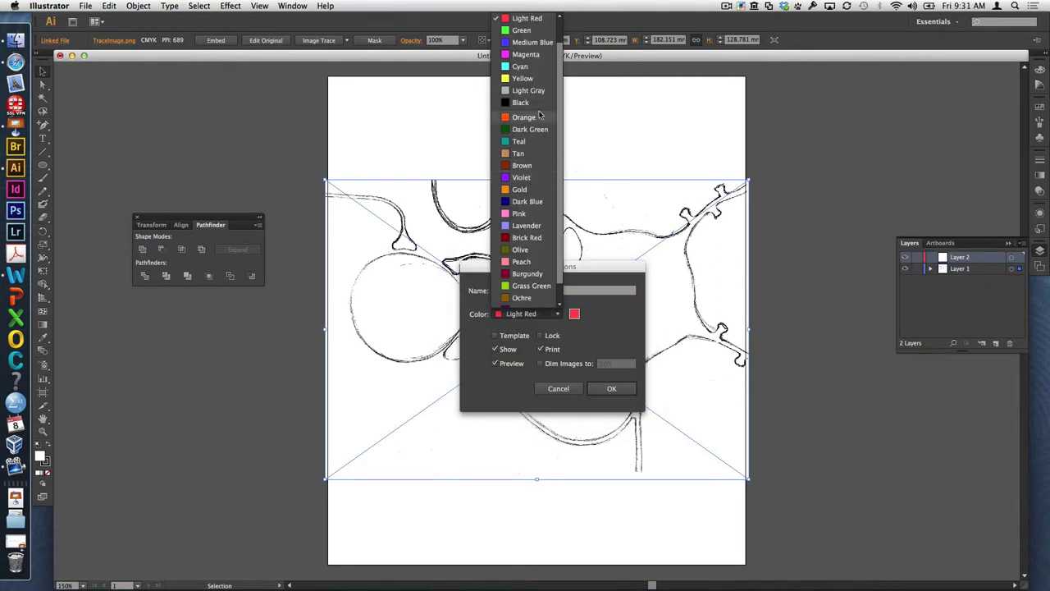
{"action": "left_click", "coordinate": [517, 42]}
{"action": "left_click", "coordinate": [613, 389]}
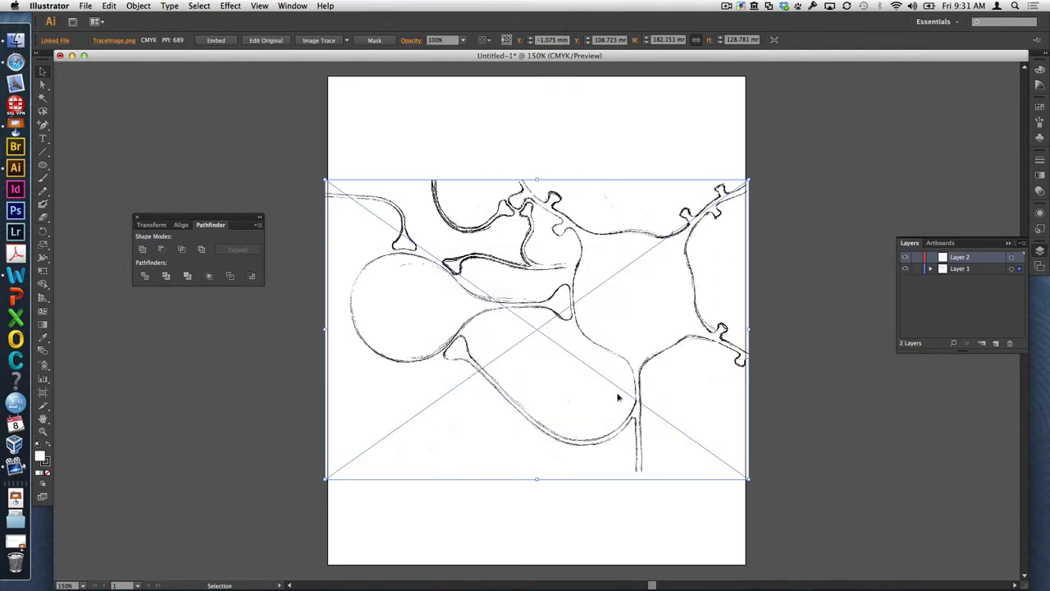
Step: Dim the images on Layer 1 to 50% and lock that layer
{"action": "double_click", "coordinate": [984, 273]}
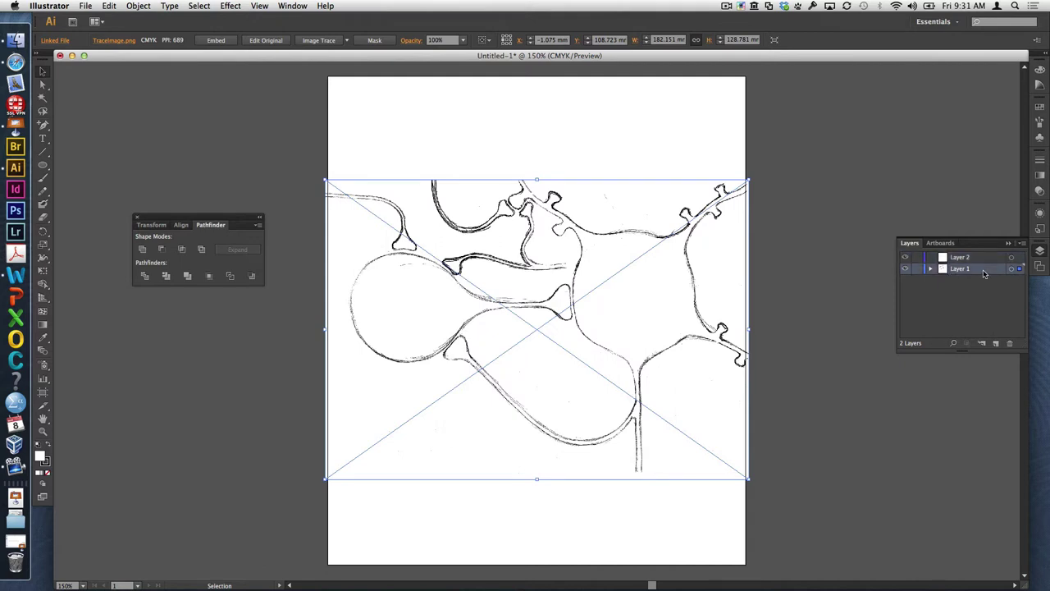
{"action": "left_click", "coordinate": [566, 364]}
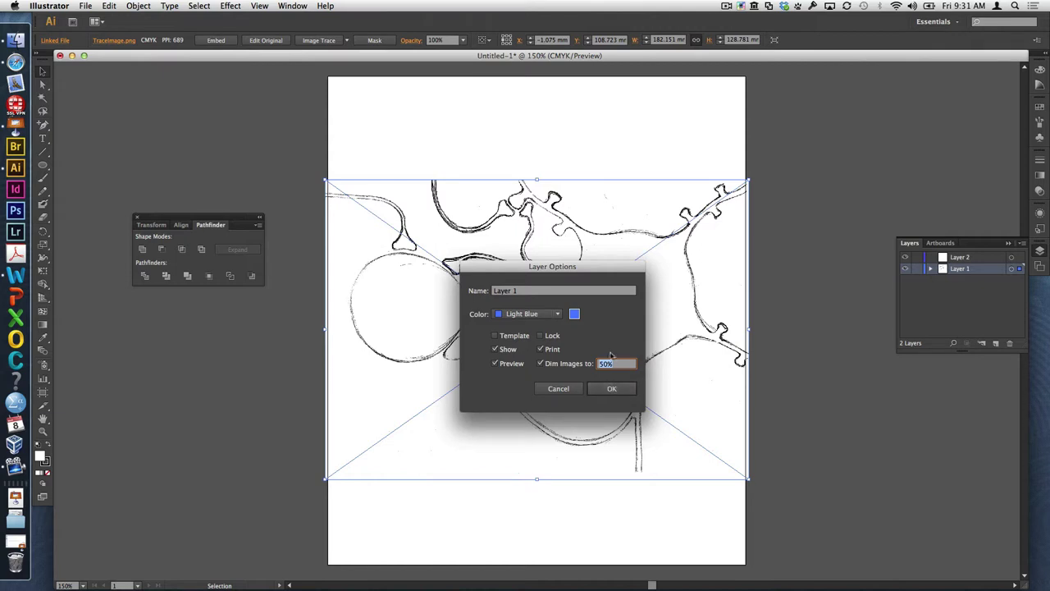
{"action": "left_click", "coordinate": [613, 389]}
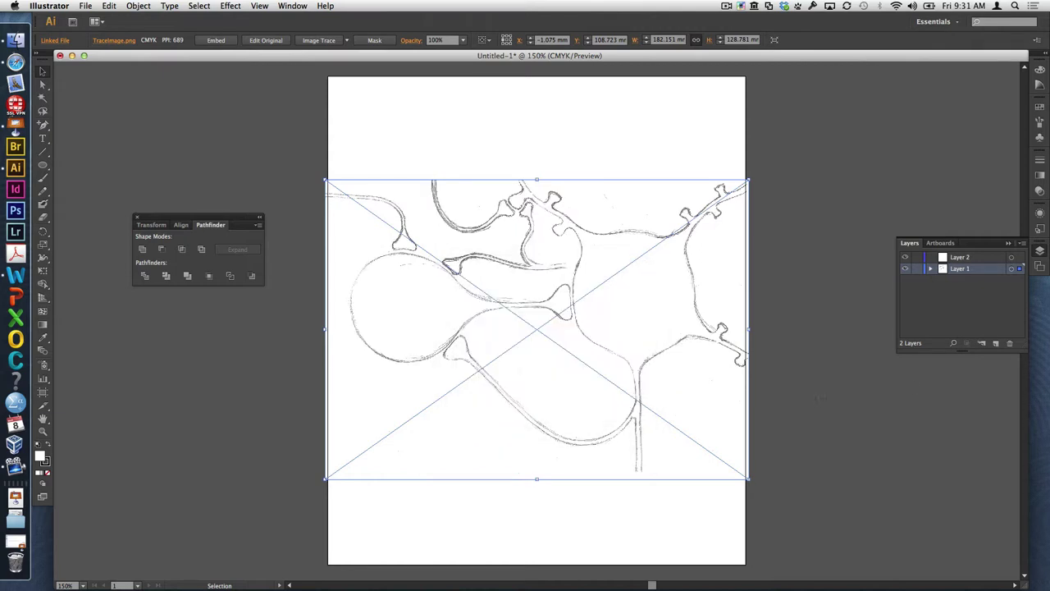
{"action": "left_click", "coordinate": [917, 269]}
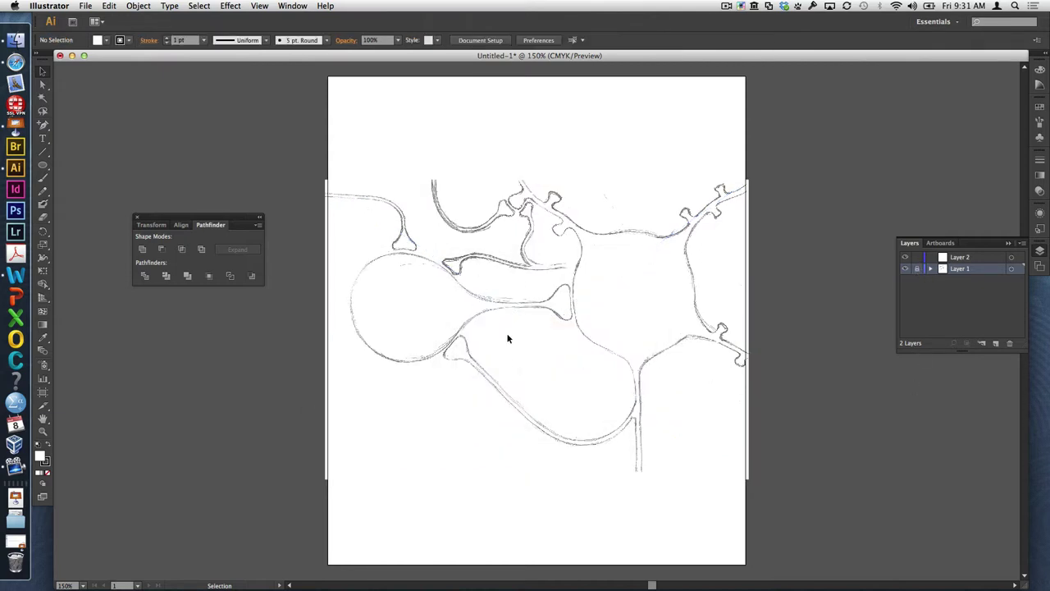
Step: On Layer 2, start a Pen path at the large round cell body's left edge and trace its lower-left curve
{"action": "left_click_drag", "start_coordinate": [505, 332], "coordinate": [394, 340]}
{"action": "key", "text": "a"}
{"action": "key", "text": "super+equal"}
{"action": "key", "text": "super+equal"}
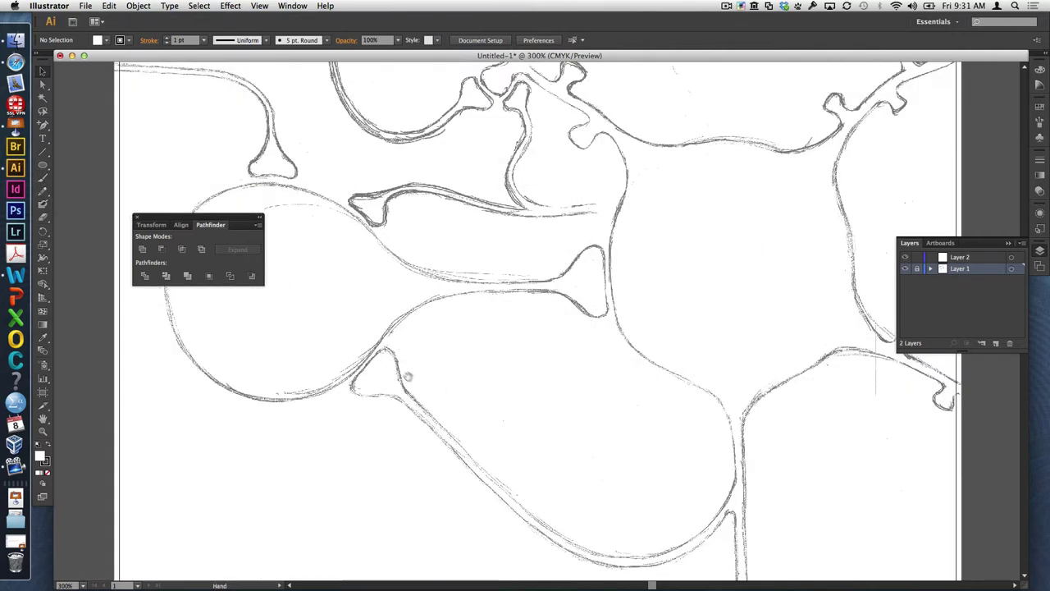
{"action": "left_click_drag", "start_coordinate": [403, 368], "coordinate": [463, 397]}
{"action": "left_click_drag", "start_coordinate": [331, 286], "coordinate": [391, 331]}
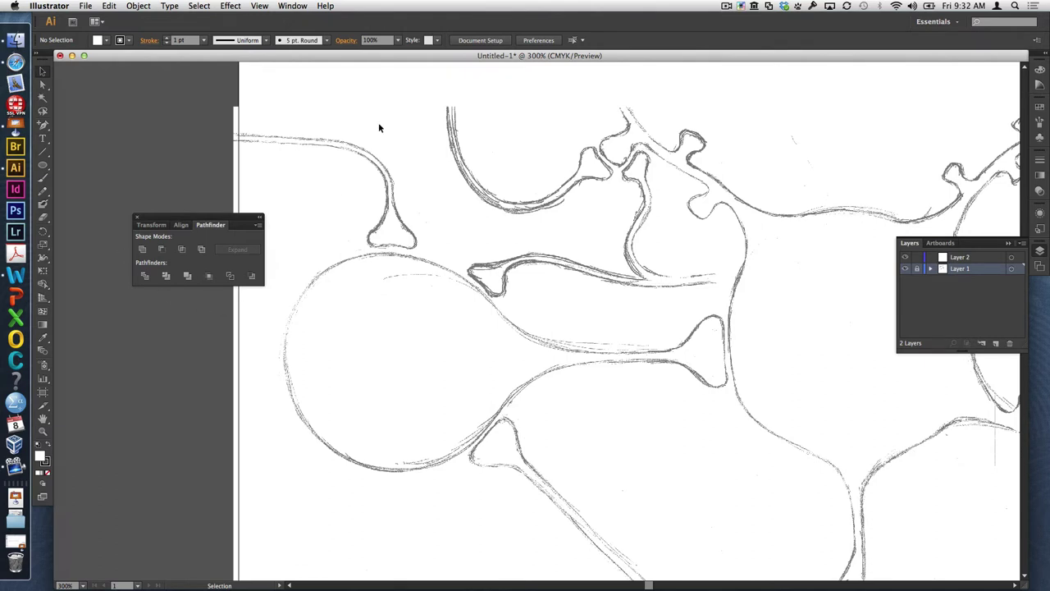
{"action": "left_click_drag", "start_coordinate": [42, 125], "coordinate": [82, 126]}
{"action": "left_click", "coordinate": [986, 260]}
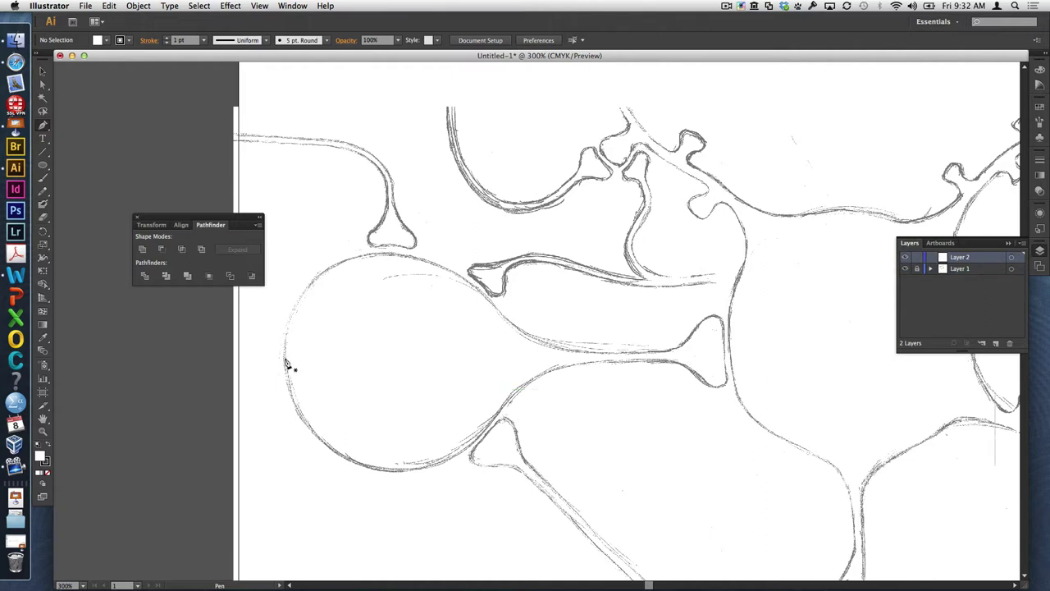
{"action": "left_click_drag", "start_coordinate": [286, 358], "coordinate": [284, 434]}
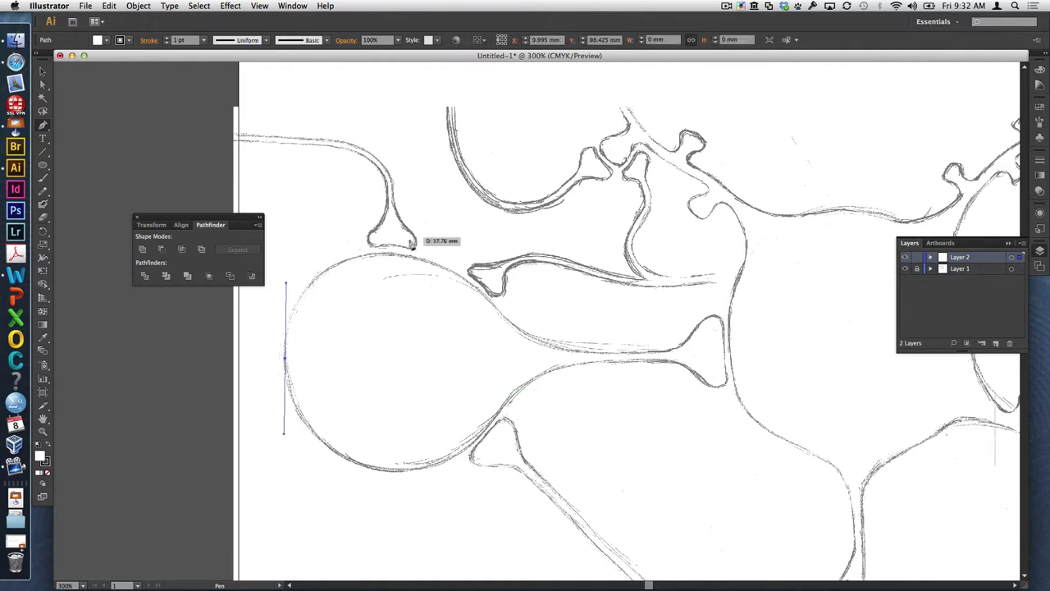
{"action": "mouse_move", "coordinate": [393, 255]}
{"action": "left_mouse_down"}
{"action": "mouse_move", "coordinate": [447, 261]}
{"action": "mouse_move", "coordinate": [403, 265]}
{"action": "left_mouse_up"}
{"action": "key", "text": "cmd+z"}
{"action": "left_click_drag", "start_coordinate": [391, 469], "coordinate": [426, 470]}
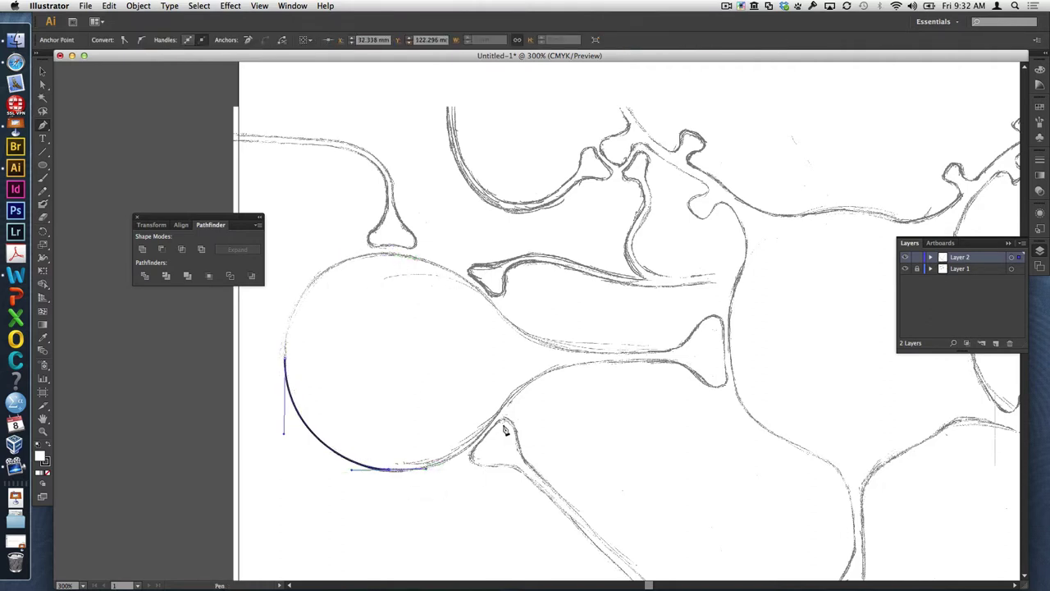
Step: Continue the path along the lower edge of the cell's neck and around its flared right end
{"action": "mouse_move", "coordinate": [522, 391]}
{"action": "left_mouse_down"}
{"action": "mouse_move", "coordinate": [563, 354]}
{"action": "mouse_move", "coordinate": [567, 331]}
{"action": "mouse_move", "coordinate": [551, 334]}
{"action": "left_mouse_up"}
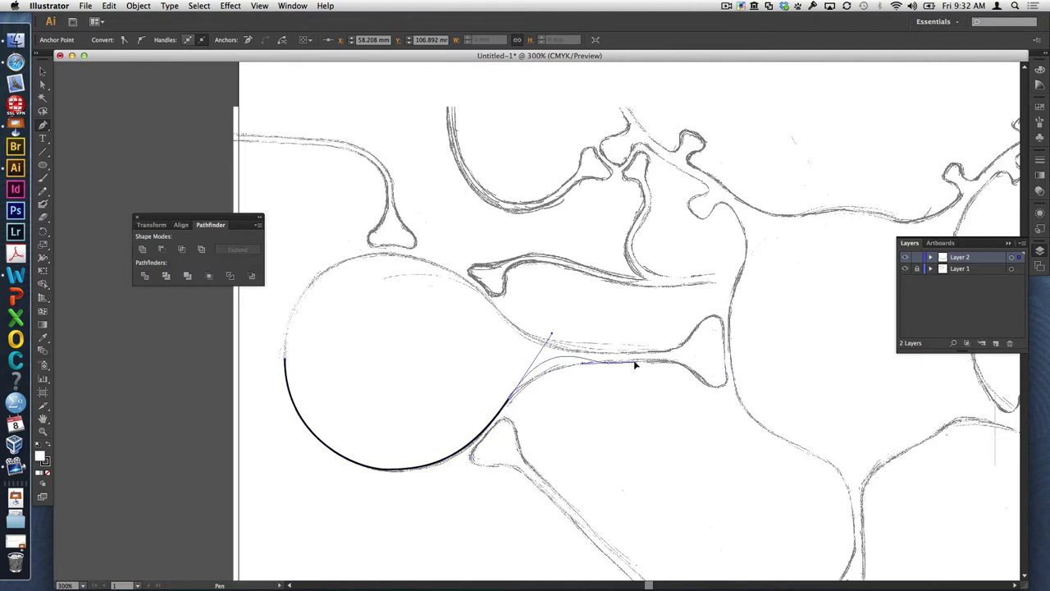
{"action": "left_click", "coordinate": [685, 359]}
{"action": "left_click_drag", "start_coordinate": [685, 359], "coordinate": [728, 376]}
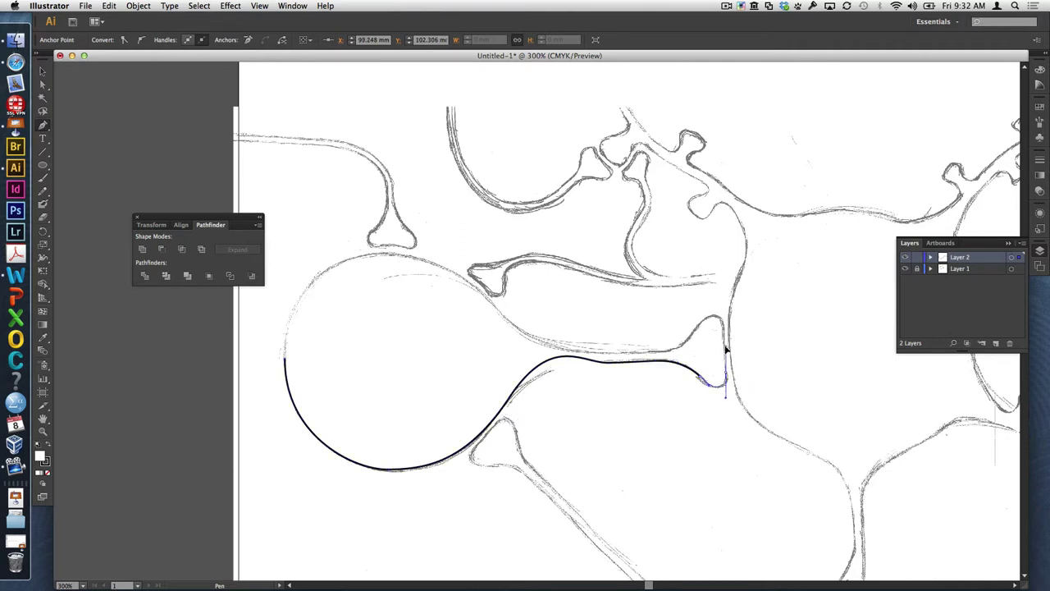
{"action": "left_click_drag", "start_coordinate": [724, 327], "coordinate": [690, 333]}
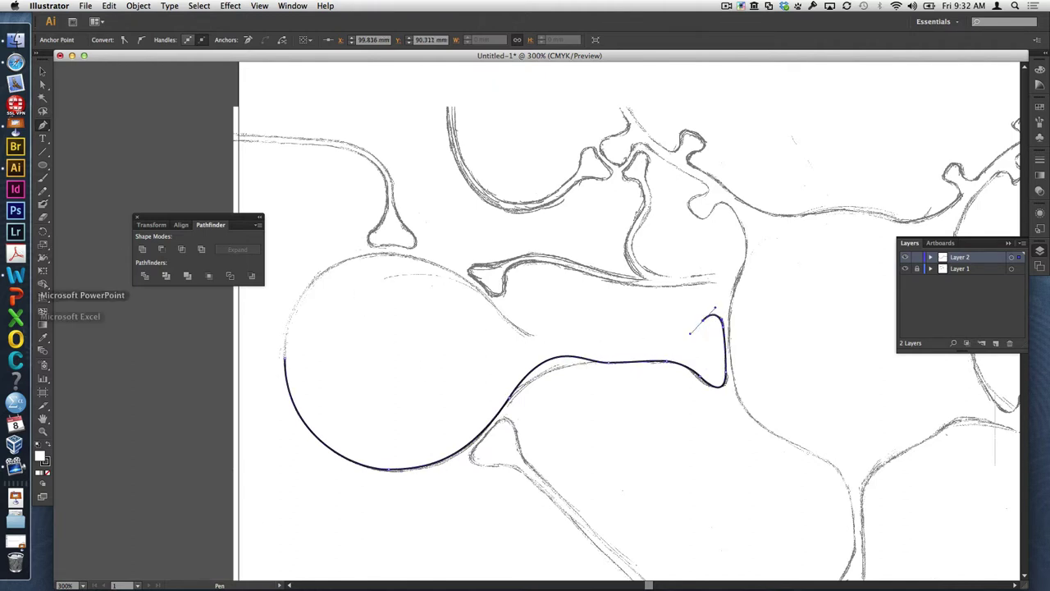
Step: Remove the path's fill, trace the neck's upper edge and the top of the round body, and close the outline
{"action": "left_click", "coordinate": [47, 475]}
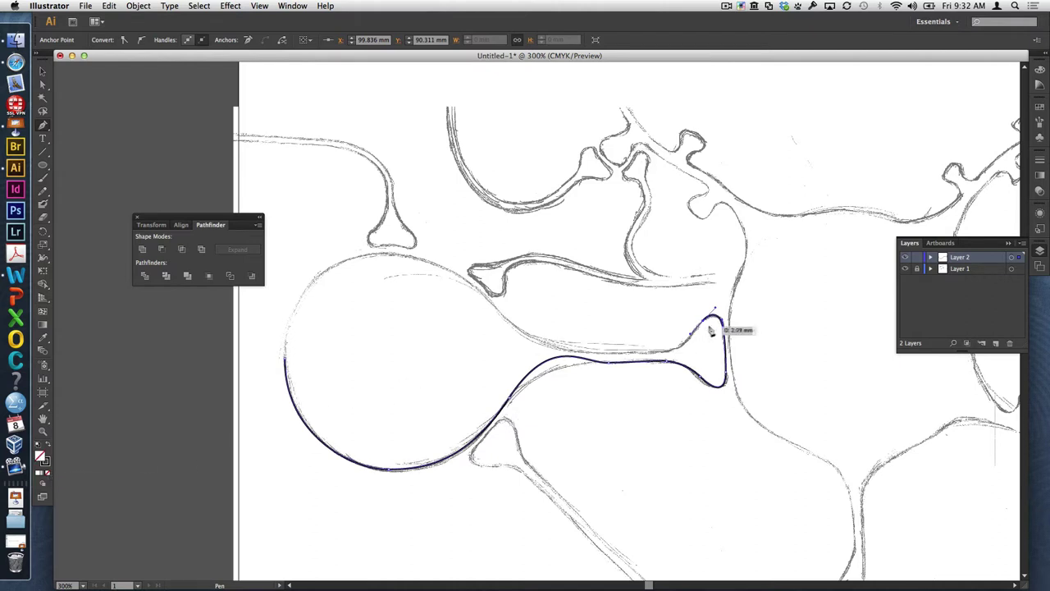
{"action": "left_click_drag", "start_coordinate": [691, 351], "coordinate": [534, 339]}
{"action": "left_click", "coordinate": [522, 334]}
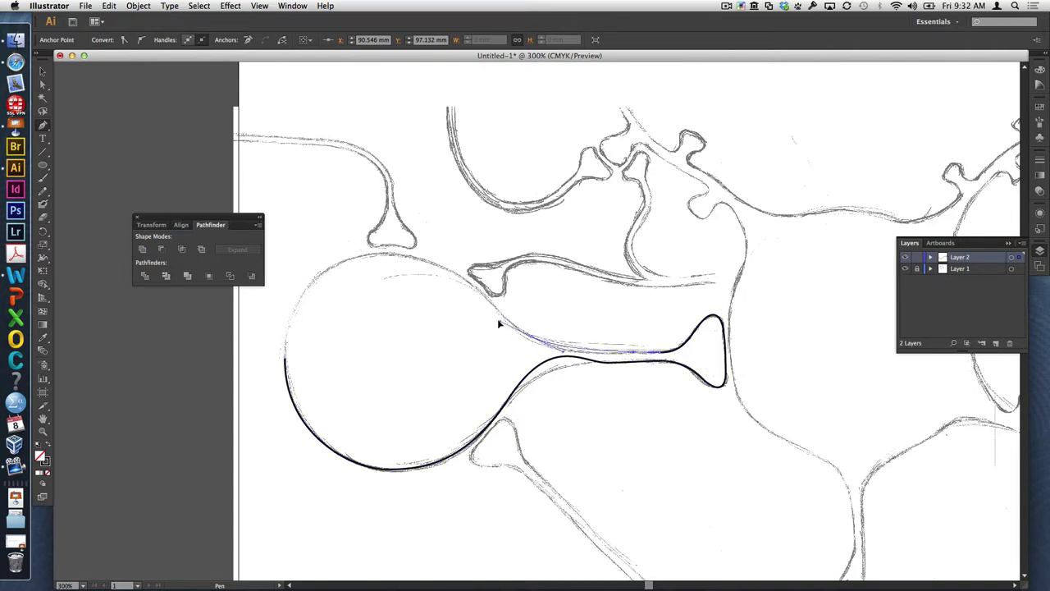
{"action": "left_click_drag", "start_coordinate": [496, 313], "coordinate": [313, 261]}
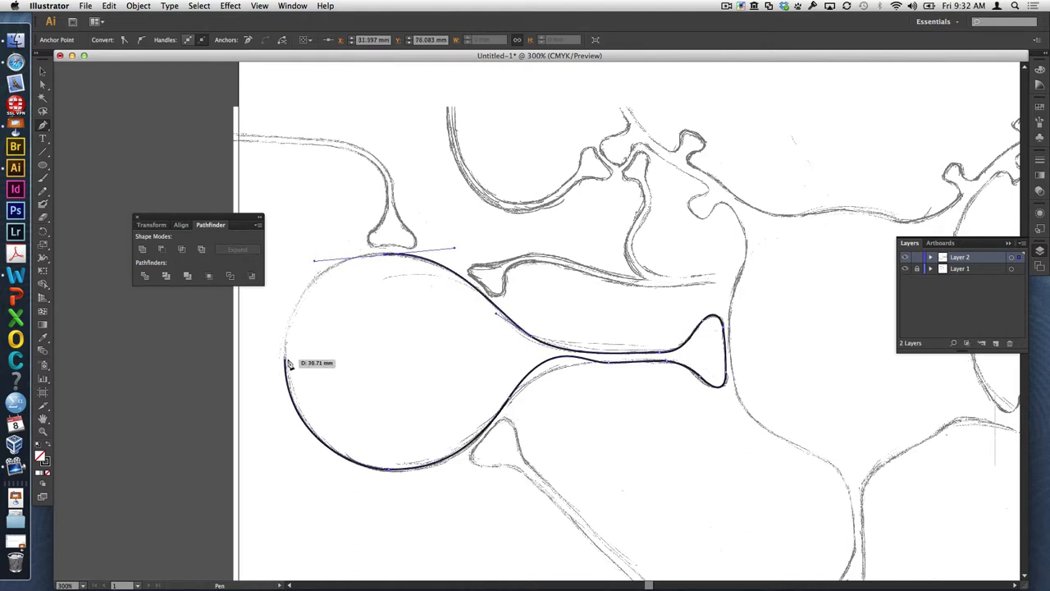
{"action": "left_click_drag", "start_coordinate": [285, 371], "coordinate": [284, 430]}
Step: Adjust the direction handles of the anchor at the body's lower neck junction so the curve follows the sketch
{"action": "scroll", "coordinate": [247, 328], "scroll_direction": "right", "scroll_amount": 1}
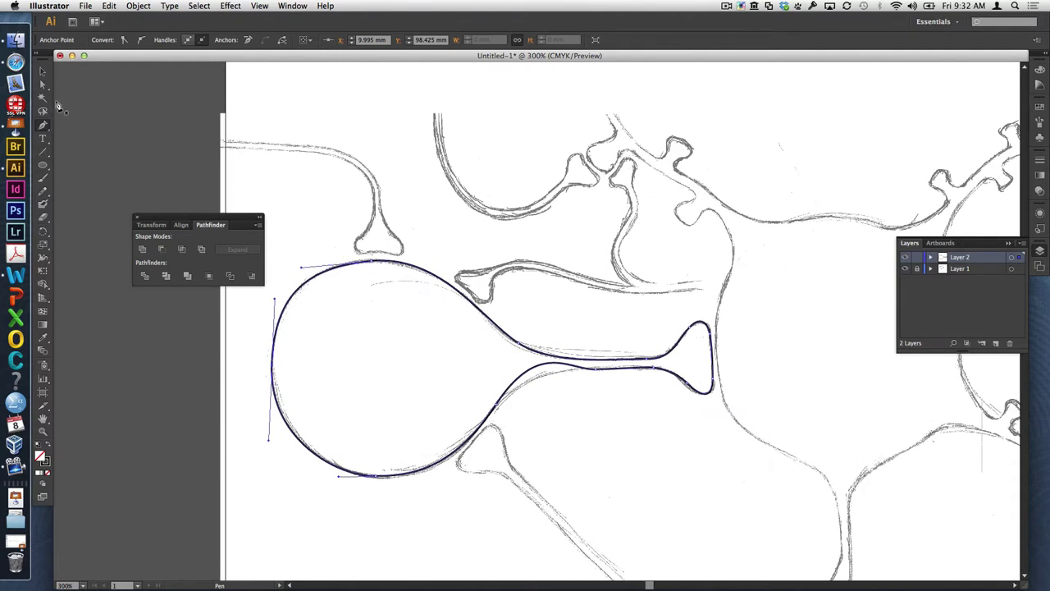
{"action": "left_click", "coordinate": [43, 84]}
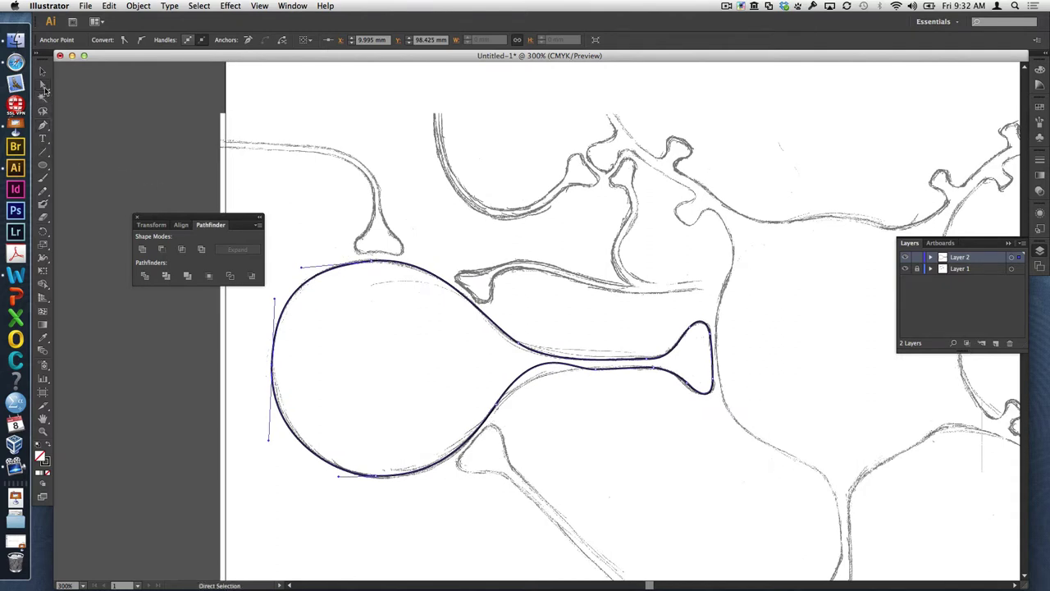
{"action": "left_click", "coordinate": [499, 404]}
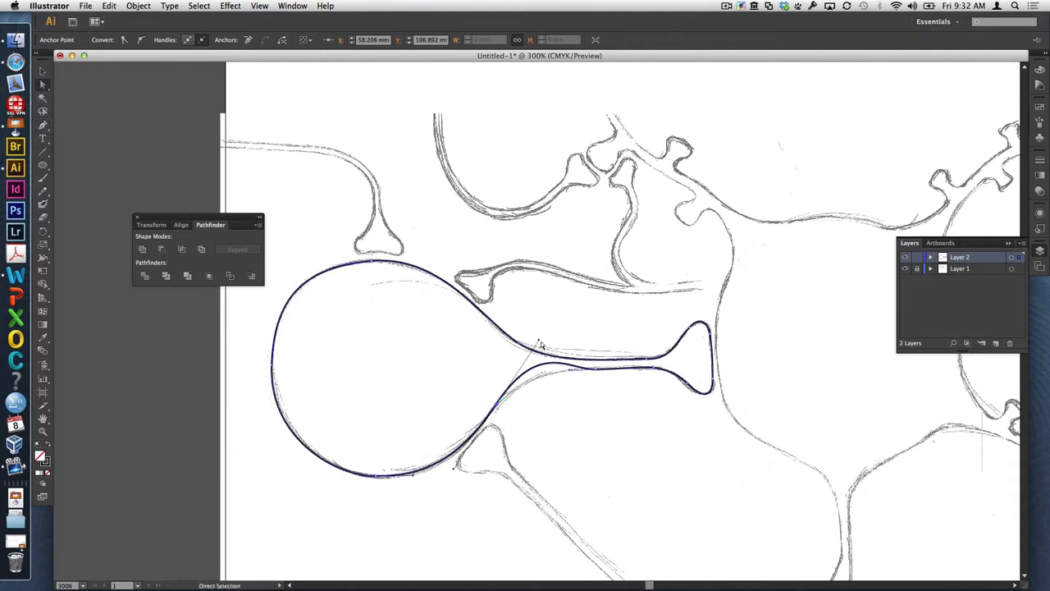
{"action": "left_click_drag", "start_coordinate": [539, 343], "coordinate": [522, 374]}
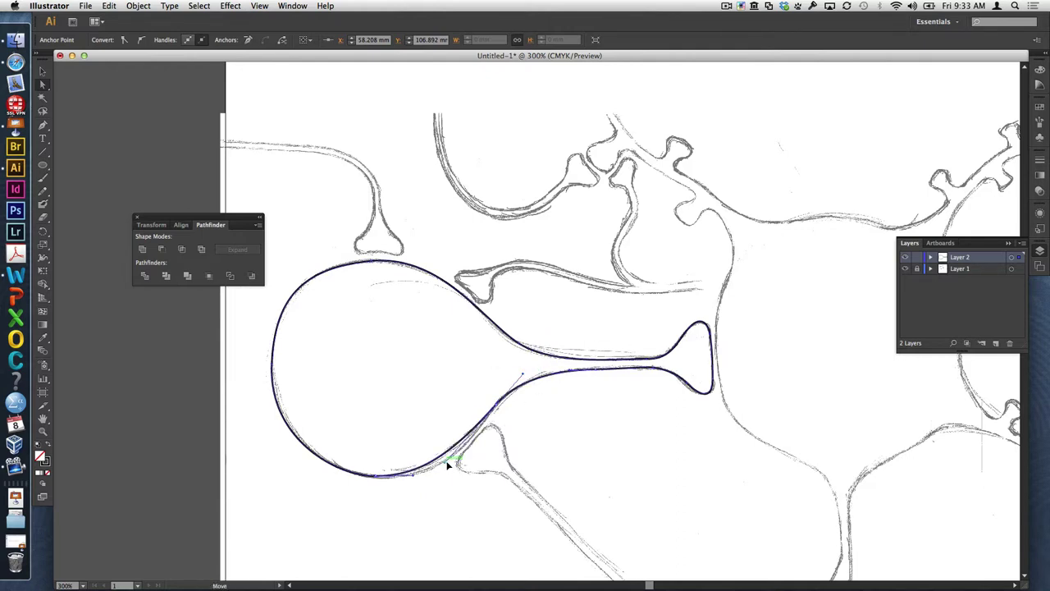
{"action": "left_click_drag", "start_coordinate": [445, 466], "coordinate": [454, 467]}
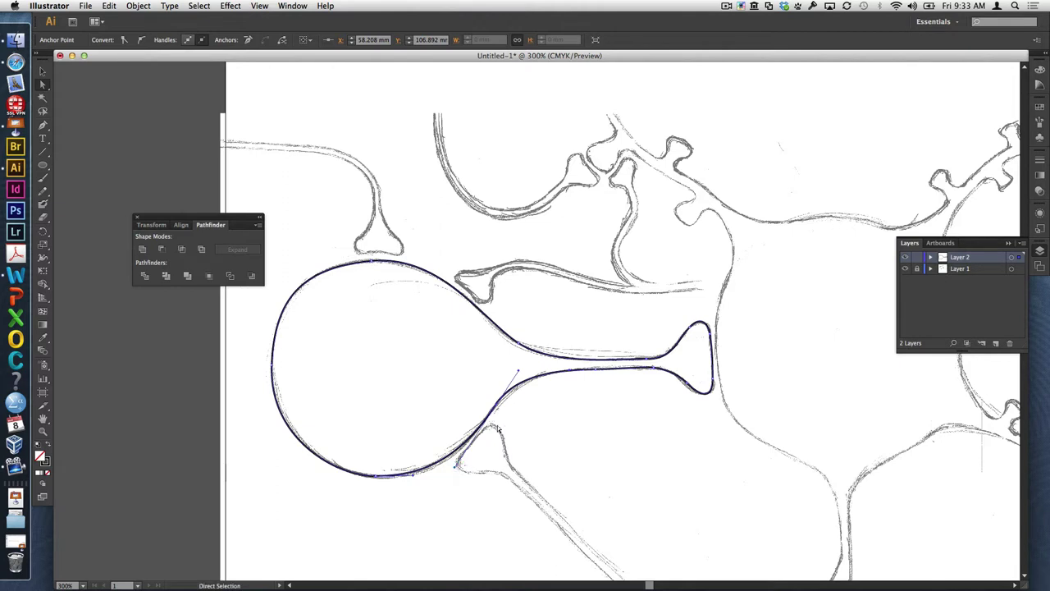
Step: Try to reshape the curve below the cell's neck by moving the junction anchor's direction handle, undo it, and deselect the outline
{"action": "left_click_drag", "start_coordinate": [518, 374], "coordinate": [569, 374]}
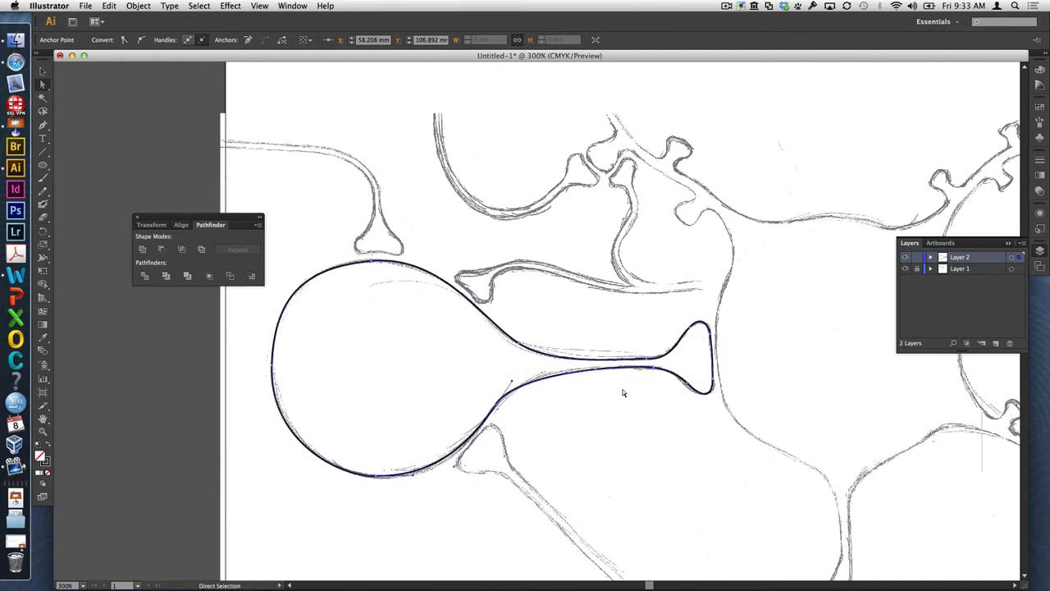
{"action": "key", "text": "super+z"}
{"action": "key", "text": "super+z"}
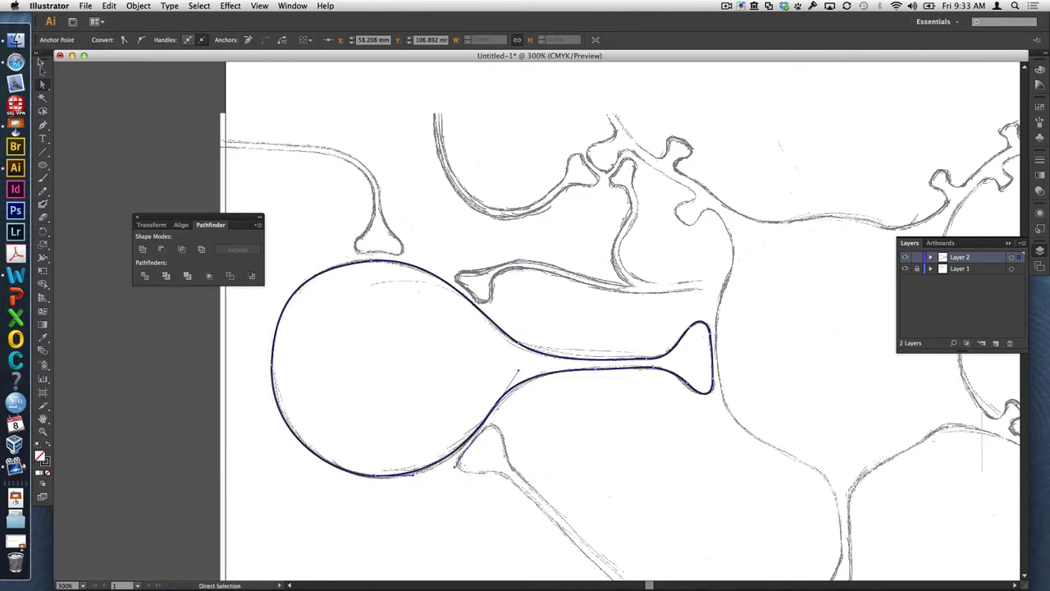
{"action": "key", "text": "v"}
{"action": "left_click", "coordinate": [770, 439]}
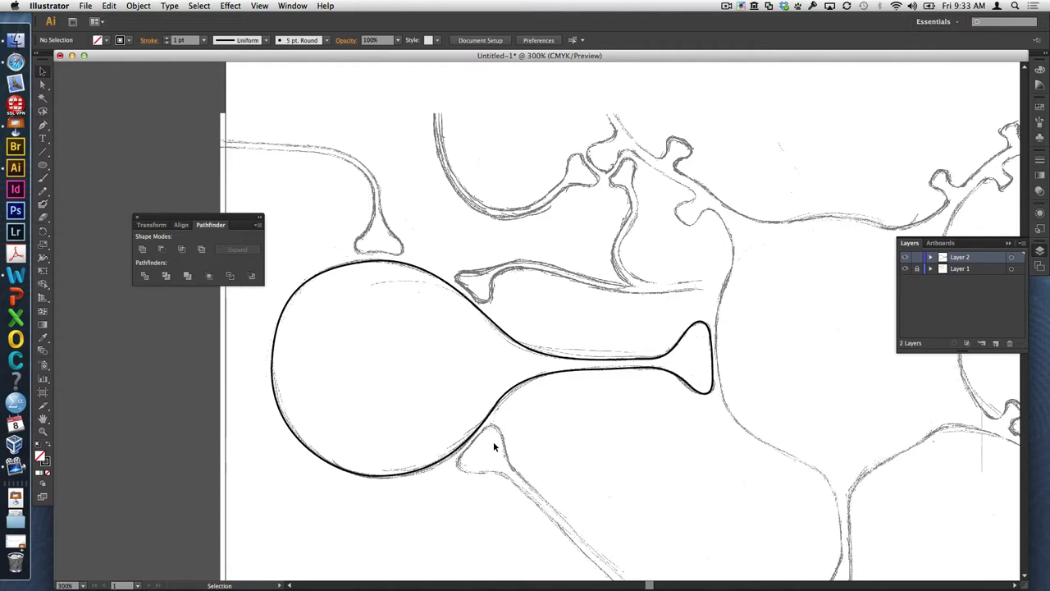
Step: Close the traced sketch document without saving its changes
{"action": "left_click", "coordinate": [59, 55]}
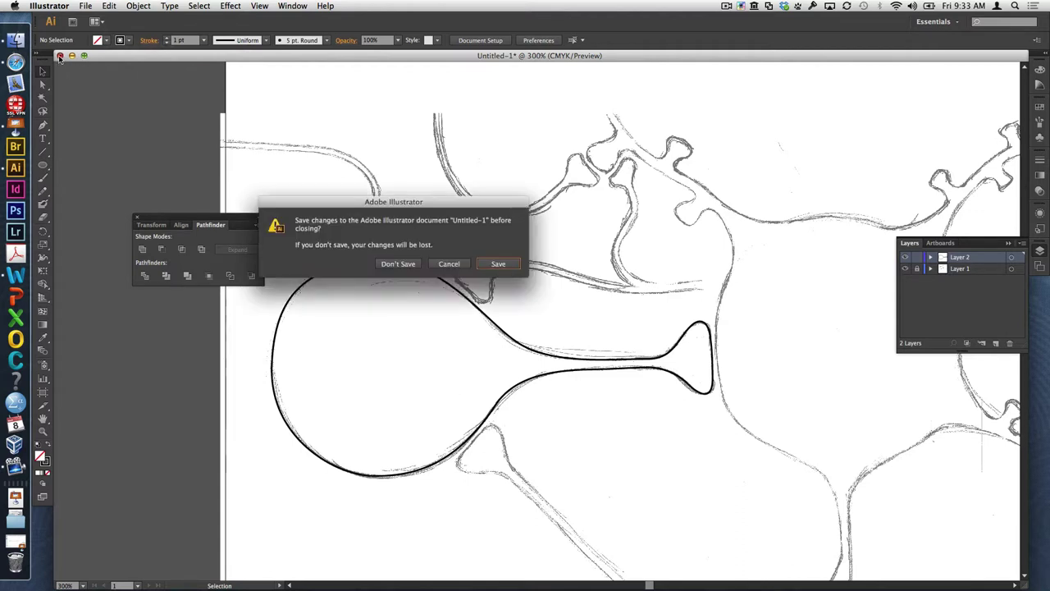
{"action": "left_click", "coordinate": [411, 264]}
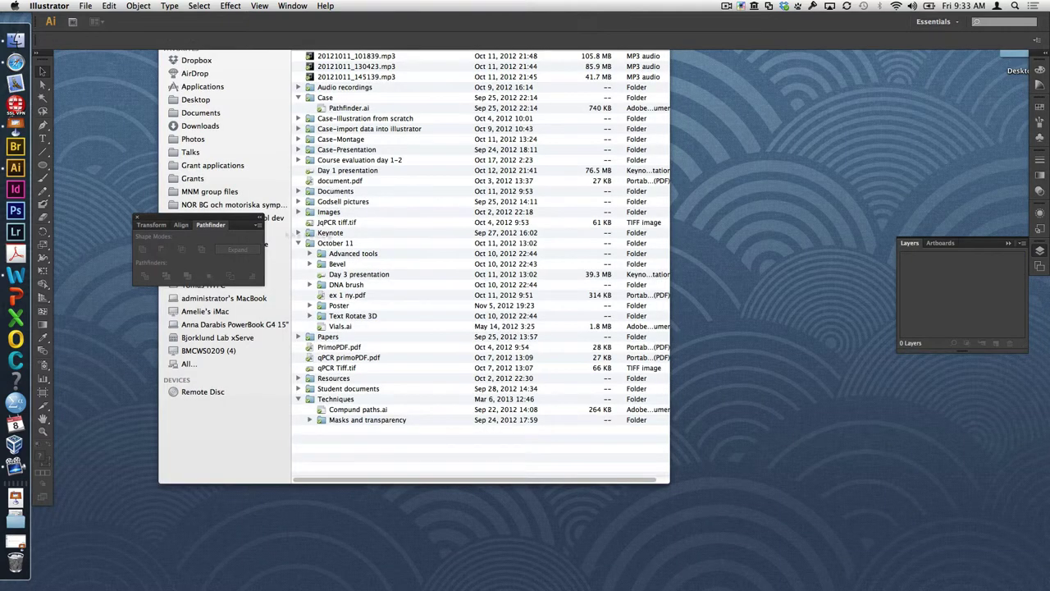
{"action": "key", "text": "super+n"}
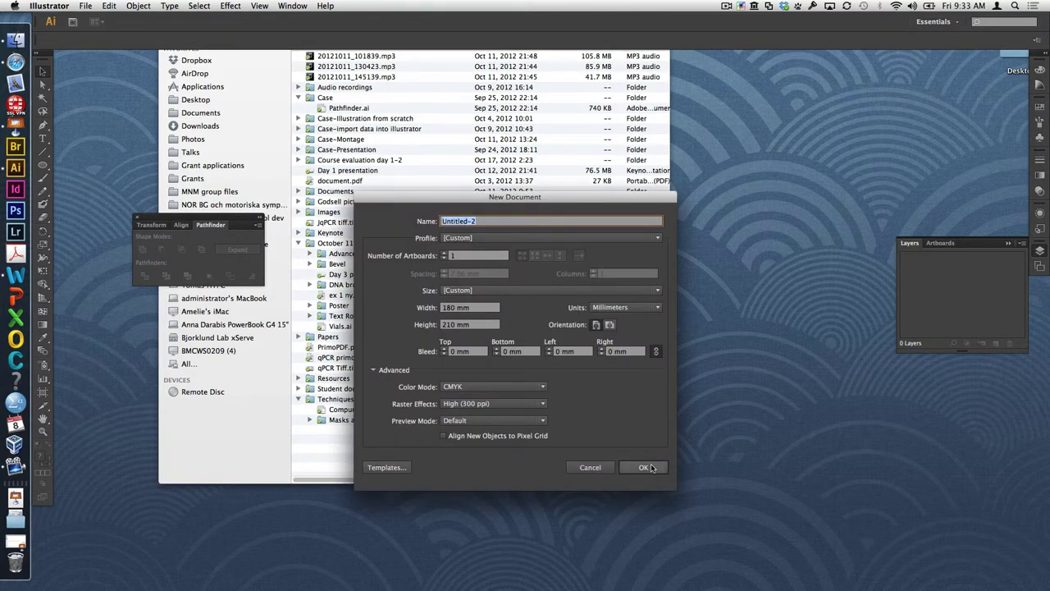
{"action": "left_click", "coordinate": [591, 468]}
Step: Switch to Finder and open Membrane start.ai from the Pattern brush folder in RSCCB Illustration course
{"action": "left_click", "coordinate": [422, 464]}
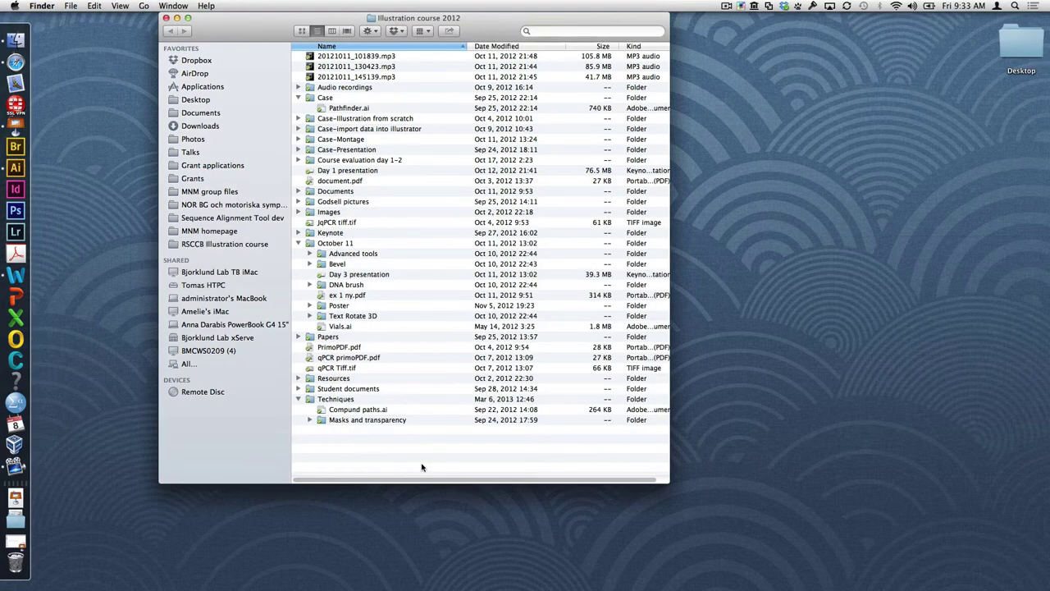
{"action": "left_click", "coordinate": [243, 244]}
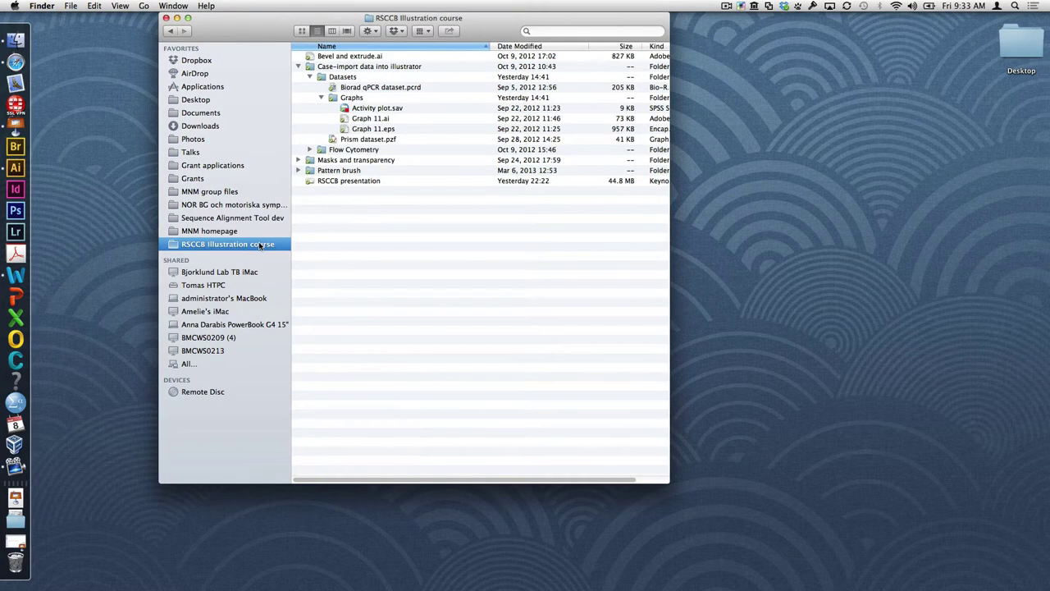
{"action": "double_click", "coordinate": [338, 169]}
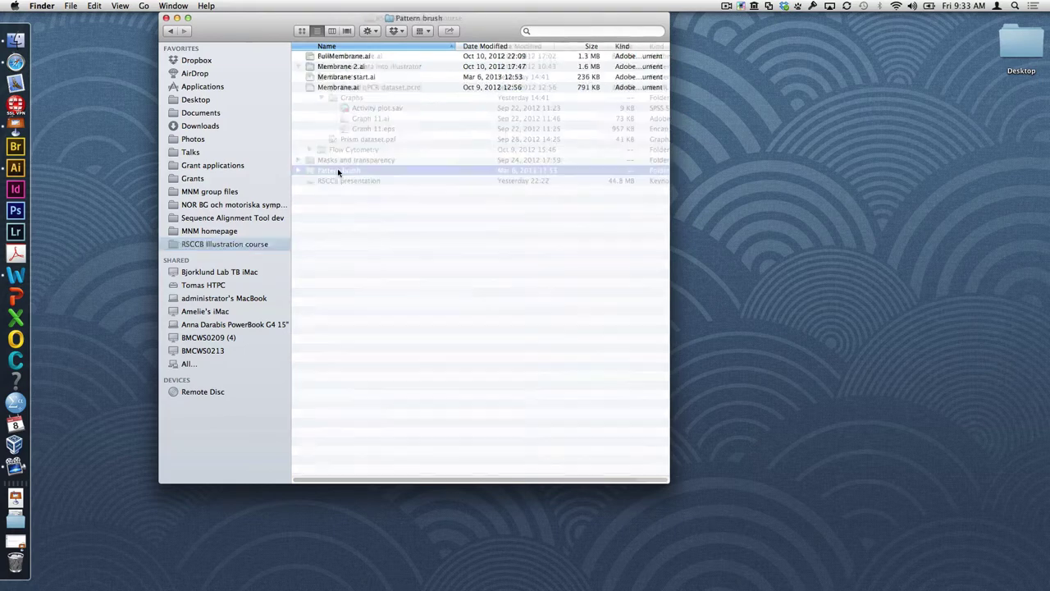
{"action": "double_click", "coordinate": [358, 77]}
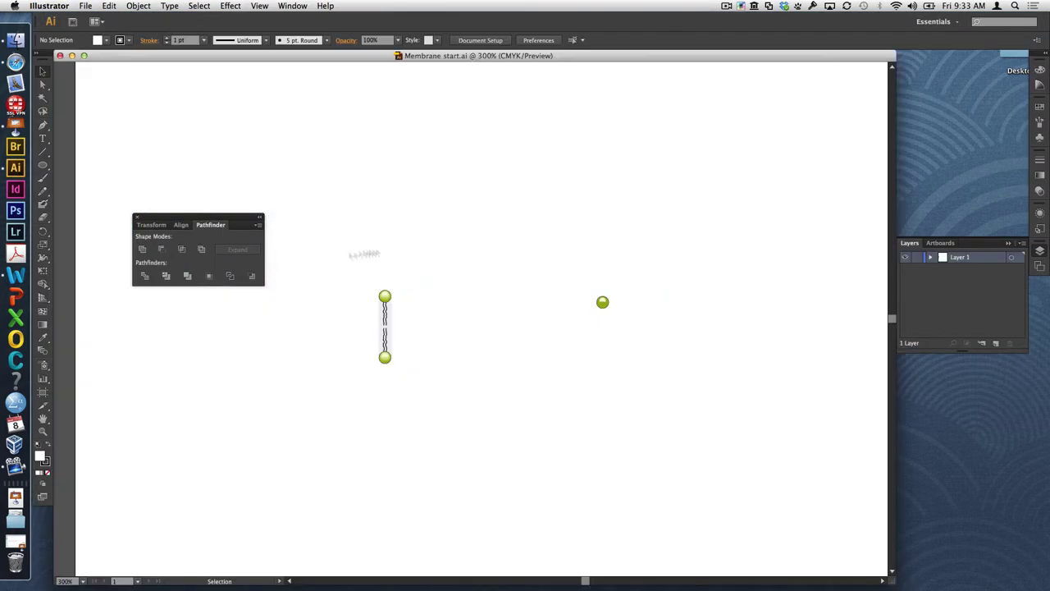
Step: Move the pale highlight shape out of the single green circle into the empty area beside it
{"action": "left_click", "coordinate": [42, 432]}
{"action": "left_click_drag", "start_coordinate": [689, 275], "coordinate": [527, 327]}
{"action": "left_click", "coordinate": [504, 261]}
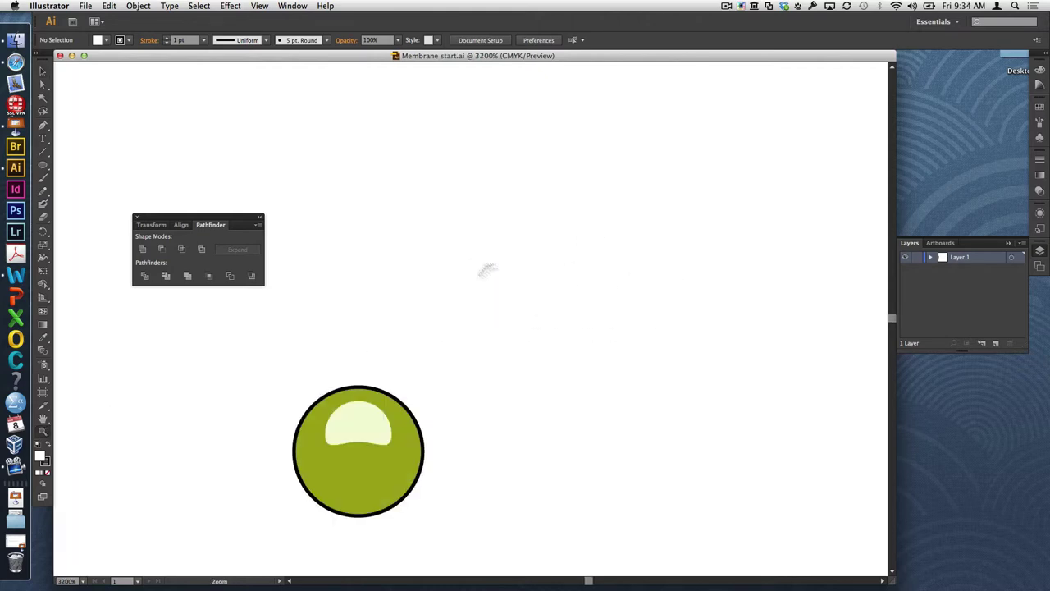
{"action": "left_click", "coordinate": [354, 469]}
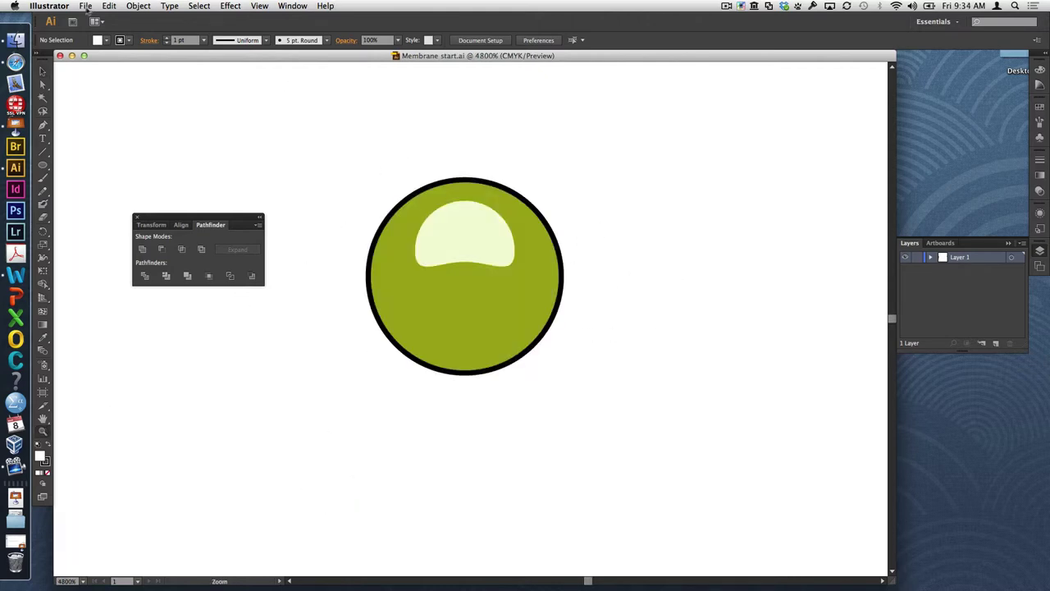
{"action": "left_click", "coordinate": [43, 70]}
{"action": "left_click_drag", "start_coordinate": [458, 239], "coordinate": [713, 238]}
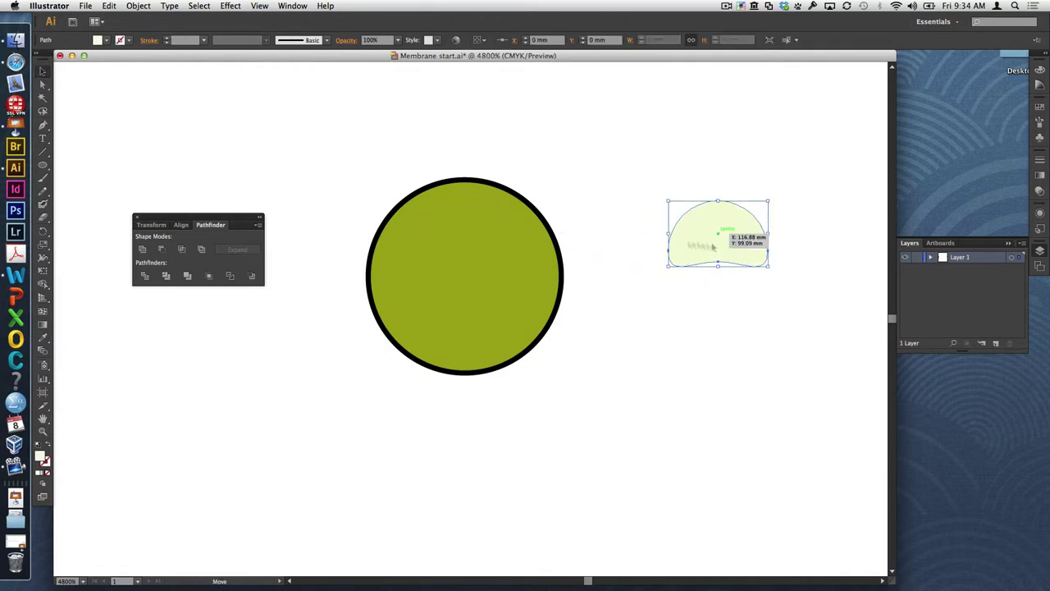
Step: Duplicate the green circle, scale the copy to about 1.24 mm, and place it in the upper part of the original
{"action": "left_click", "coordinate": [476, 331]}
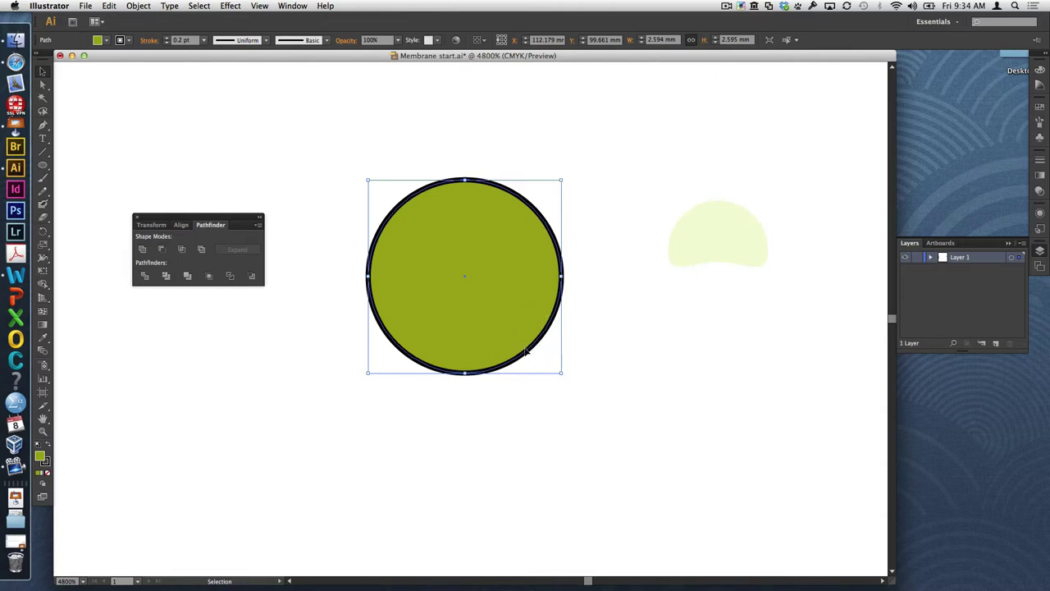
{"action": "left_click_drag", "start_coordinate": [527, 351], "coordinate": [529, 321]}
{"action": "left_click_drag", "start_coordinate": [563, 150], "coordinate": [490, 220]}
{"action": "left_click_drag", "start_coordinate": [481, 323], "coordinate": [515, 294]}
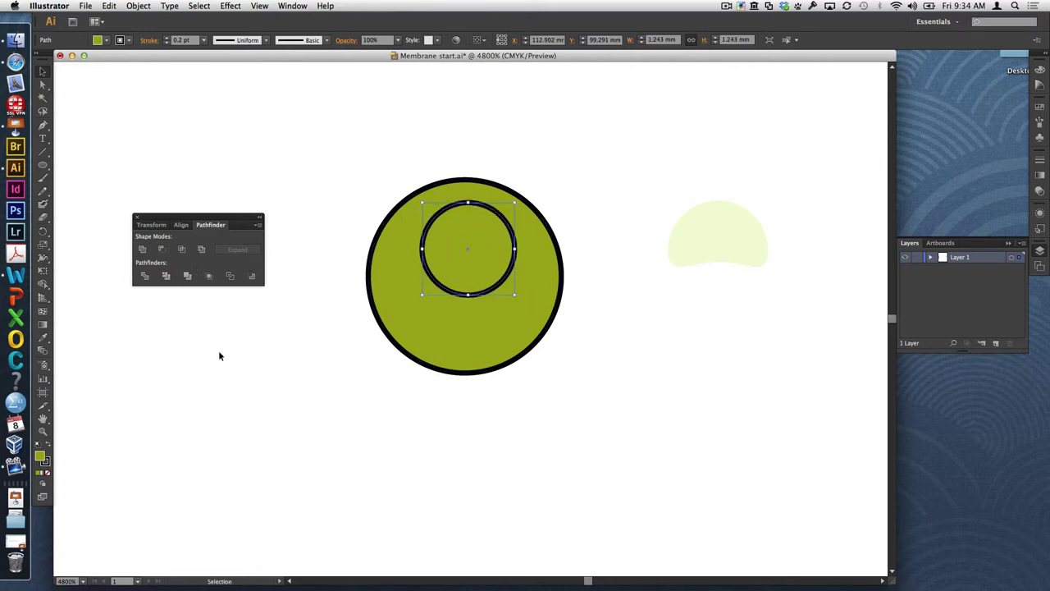
Step: Apply the old highlight's pale fill and no stroke to the small circle with the Eyedropper
{"action": "left_click", "coordinate": [43, 337]}
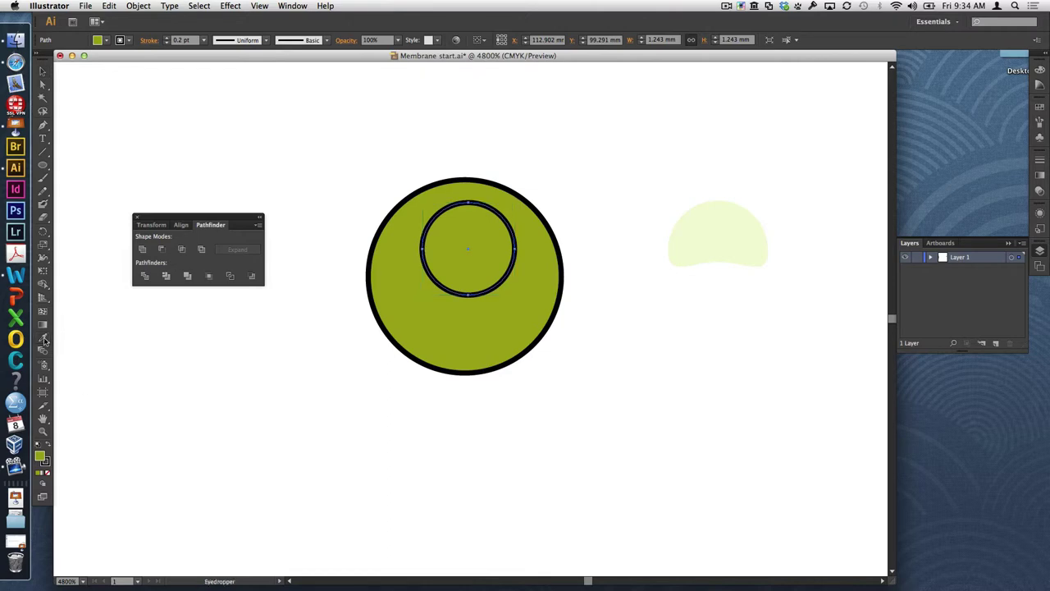
{"action": "left_click", "coordinate": [722, 249]}
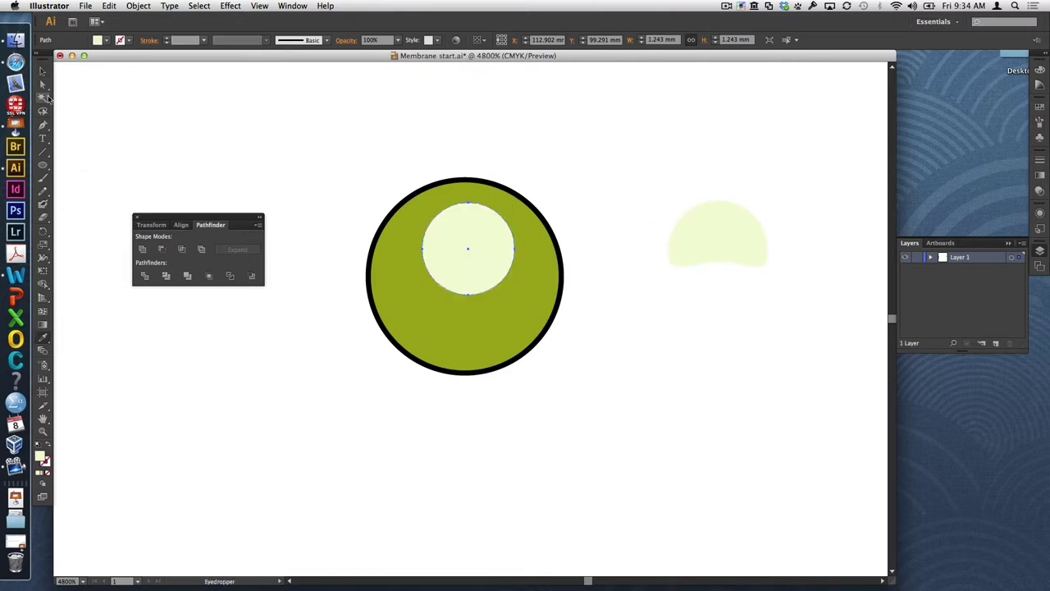
{"action": "left_click", "coordinate": [42, 71]}
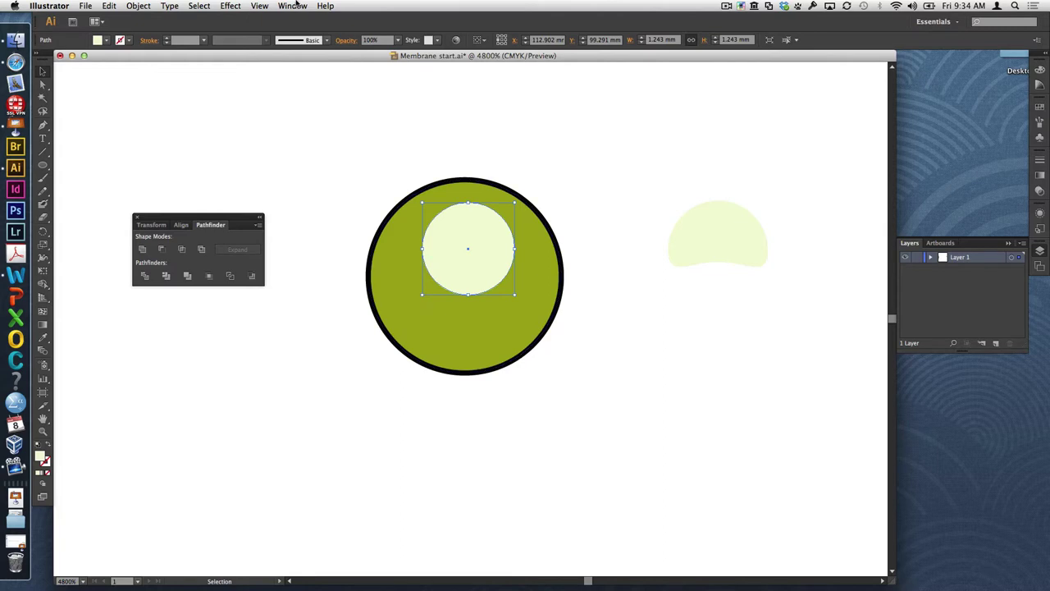
Step: Move the small circle's bottom anchor up to just below its centre to form a curved highlight shape
{"action": "left_click", "coordinate": [43, 84]}
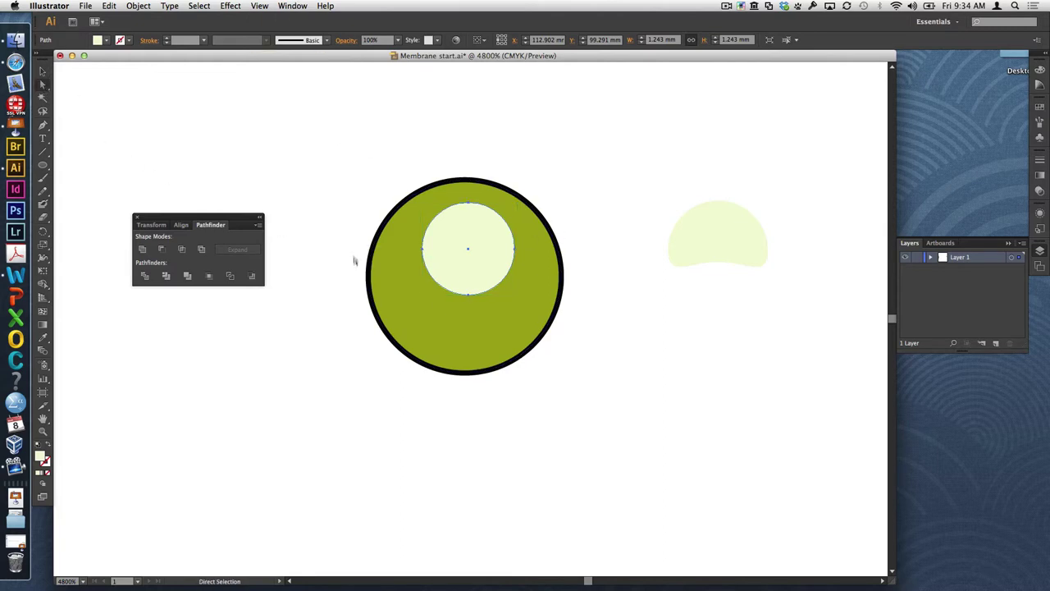
{"action": "left_click", "coordinate": [345, 246]}
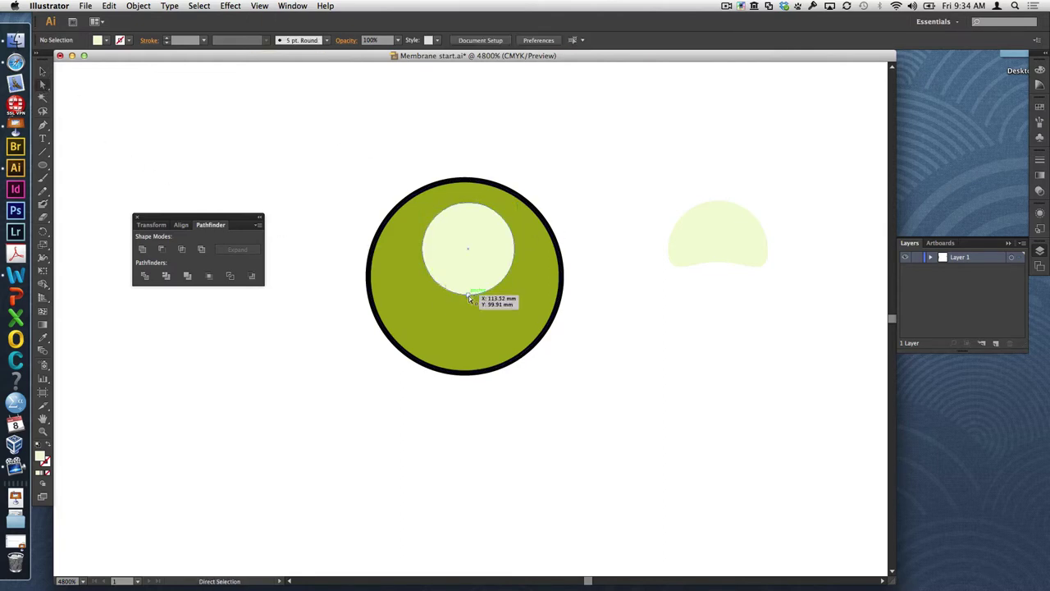
{"action": "left_click_drag", "start_coordinate": [469, 295], "coordinate": [469, 253]}
{"action": "key", "text": "v"}
{"action": "left_click_drag", "start_coordinate": [528, 300], "coordinate": [509, 280]}
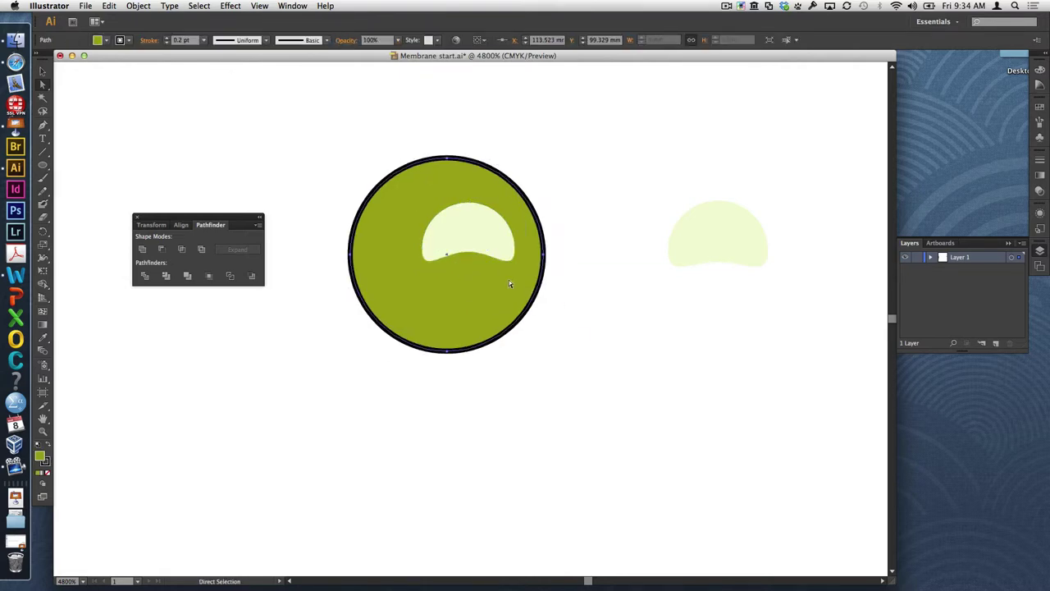
{"action": "key", "text": "super+z"}
{"action": "left_click", "coordinate": [624, 368]}
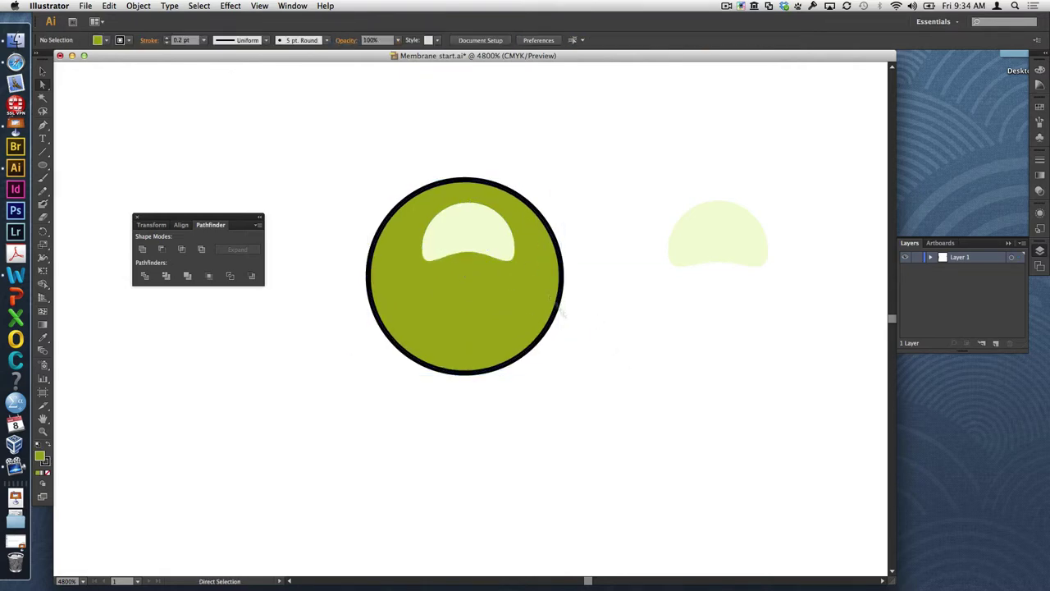
Step: Nudge the new highlight down inside the green circle, return it to its upper position, and deselect it
{"action": "key", "text": "a"}
{"action": "left_click", "coordinate": [478, 234]}
{"action": "key", "text": "Down"}
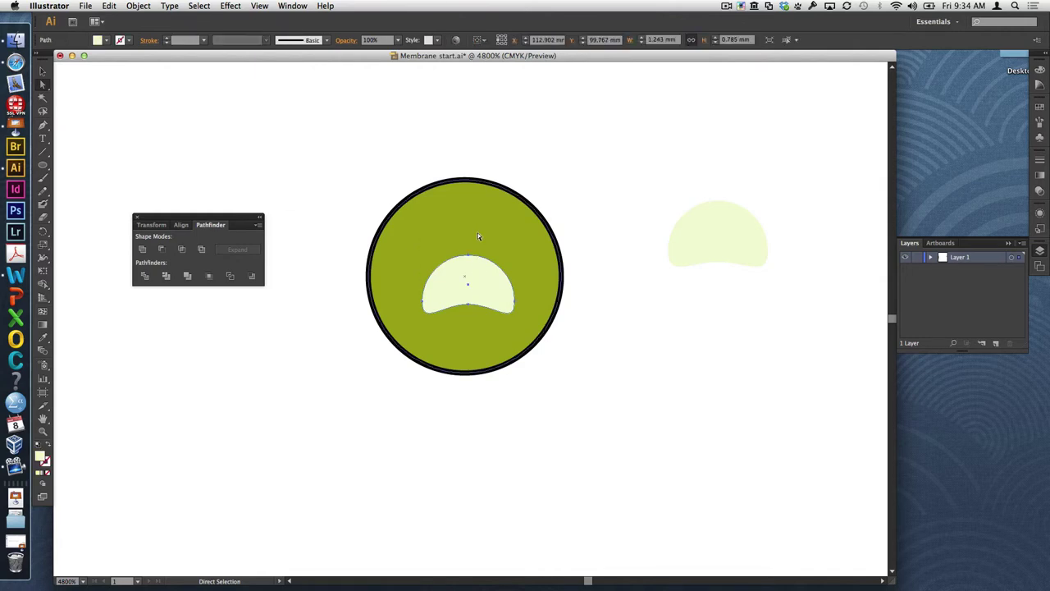
{"action": "key", "text": "Up"}
{"action": "key", "text": "Up"}
{"action": "key", "text": "Up"}
{"action": "key", "text": "Up"}
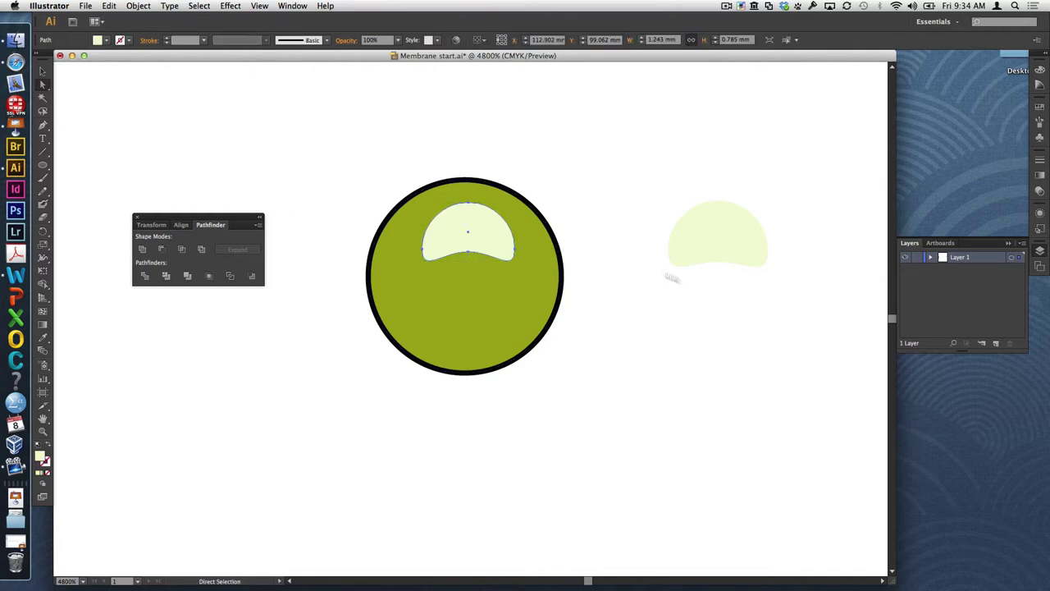
{"action": "left_click", "coordinate": [693, 339]}
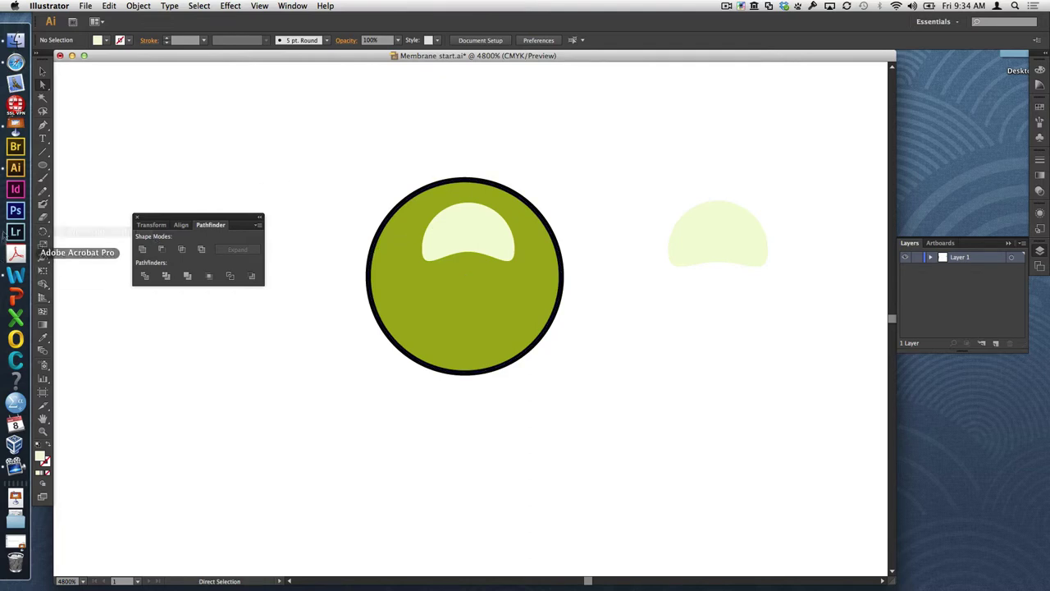
Step: Align the new highlight and the green circle on their horizontal centres
{"action": "left_click", "coordinate": [42, 70]}
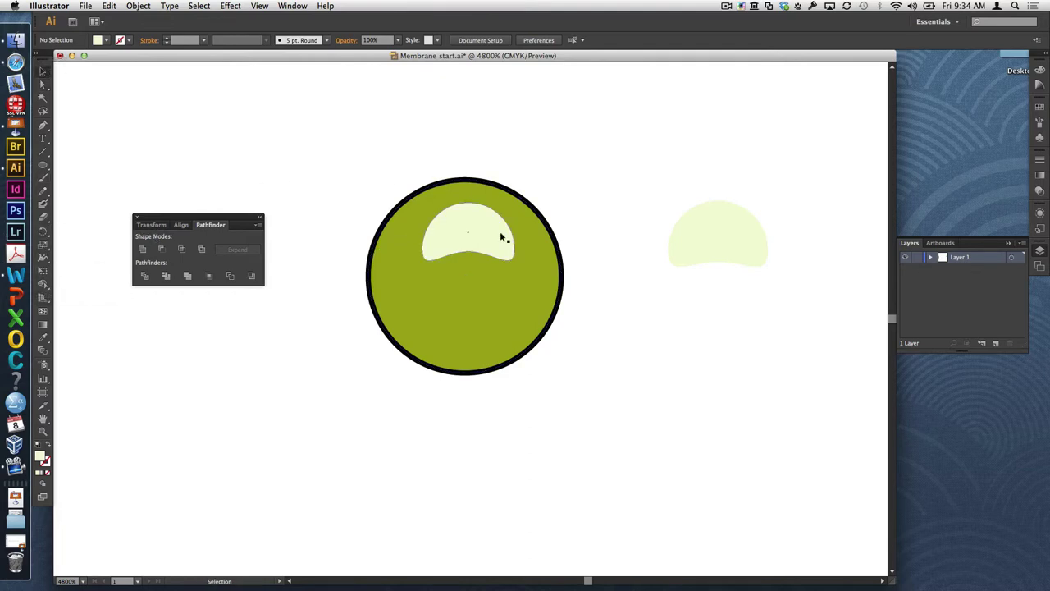
{"action": "left_click_drag", "start_coordinate": [586, 202], "coordinate": [499, 233]}
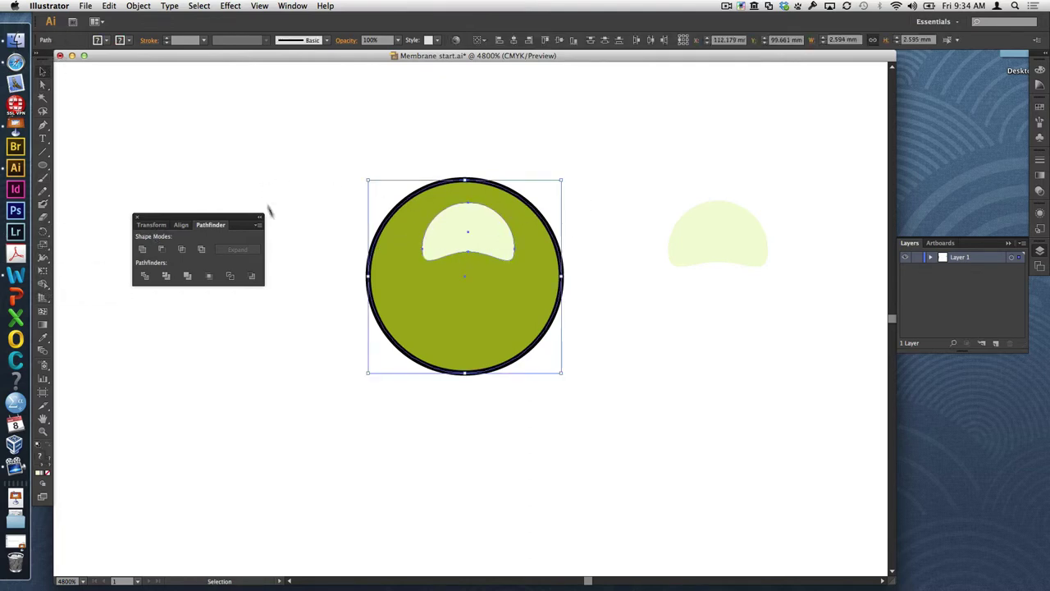
{"action": "left_click", "coordinate": [182, 225]}
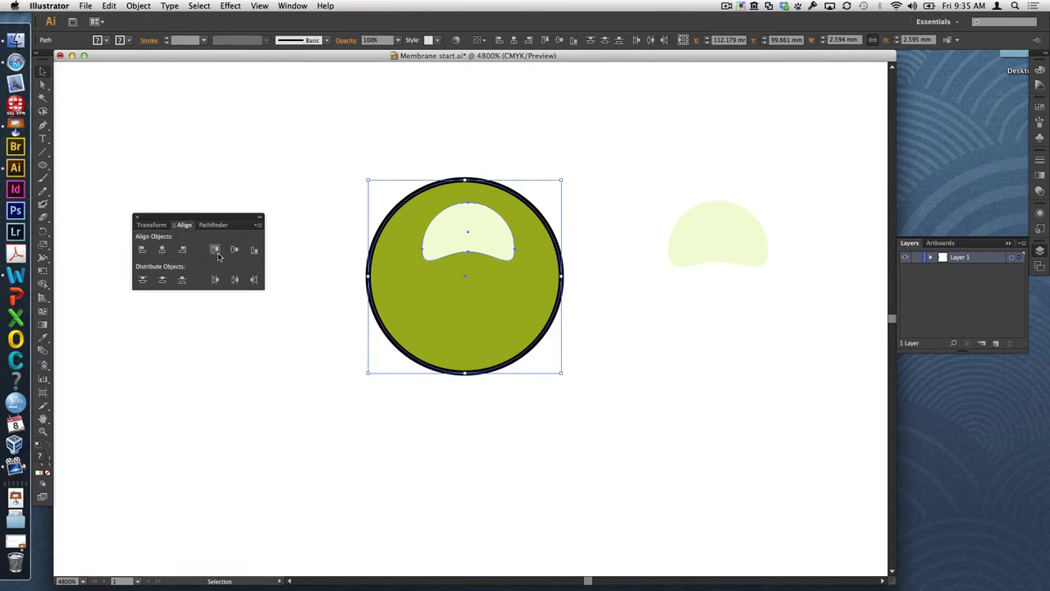
{"action": "left_click", "coordinate": [166, 252]}
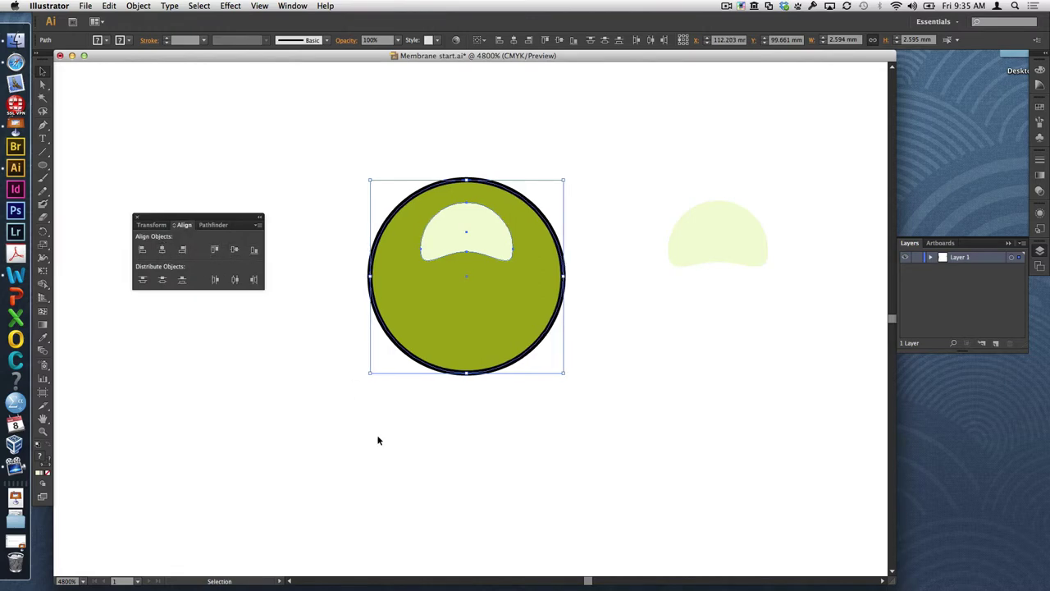
{"action": "left_click", "coordinate": [378, 441]}
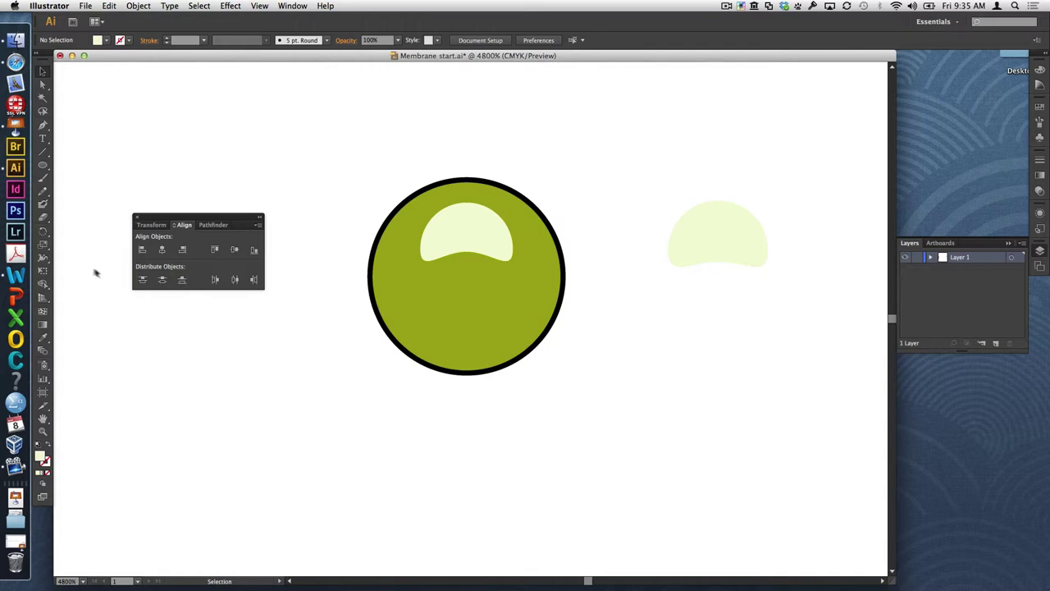
Step: Blend the pale highlight into the green circle with the Blend tool to shade it as a sphere, and deselect it
{"action": "left_click", "coordinate": [47, 354]}
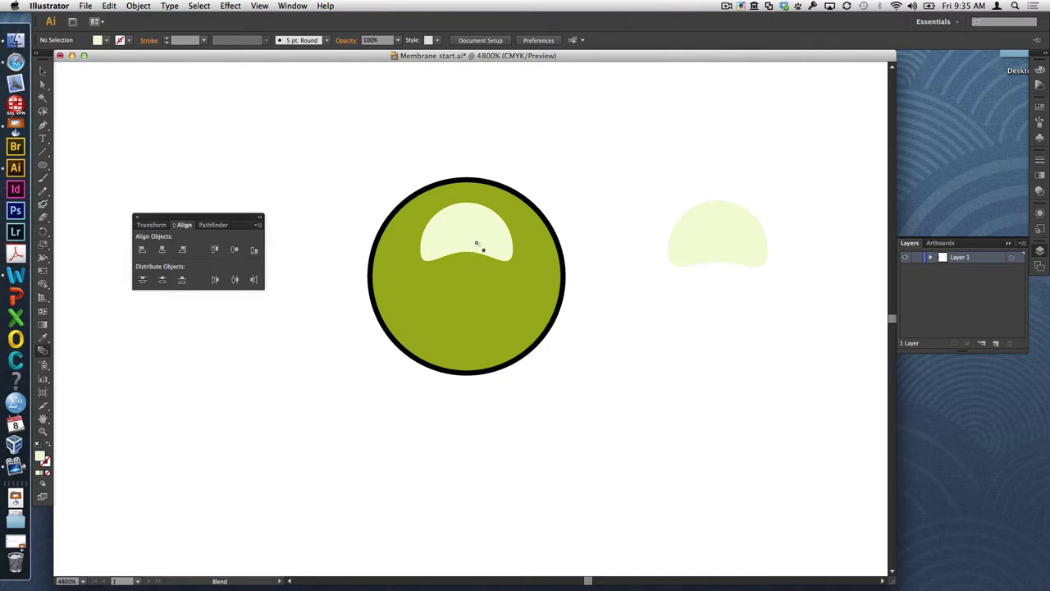
{"action": "left_click", "coordinate": [463, 232]}
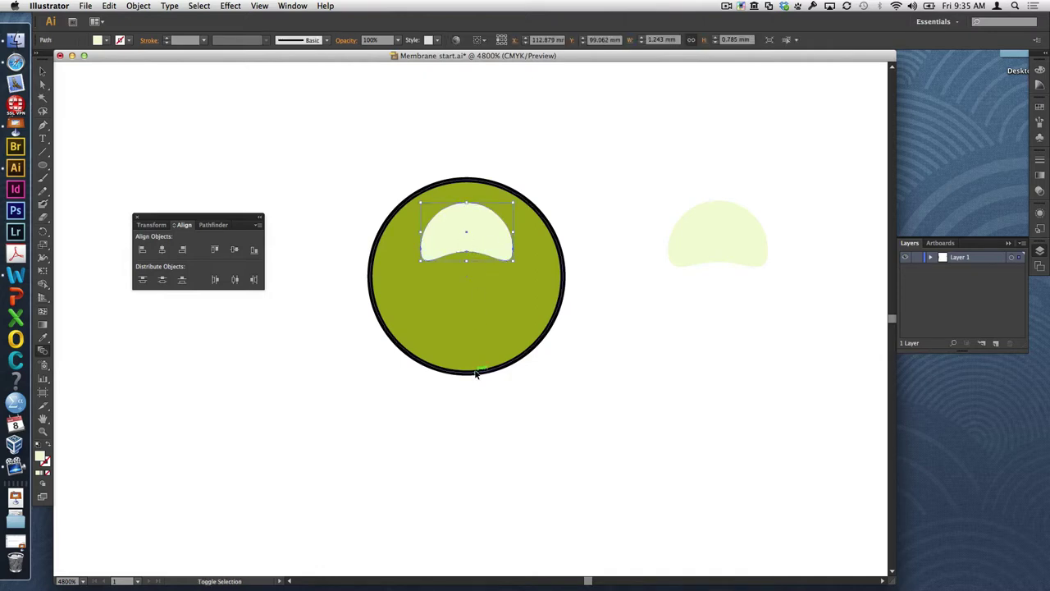
{"action": "left_click", "coordinate": [476, 374]}
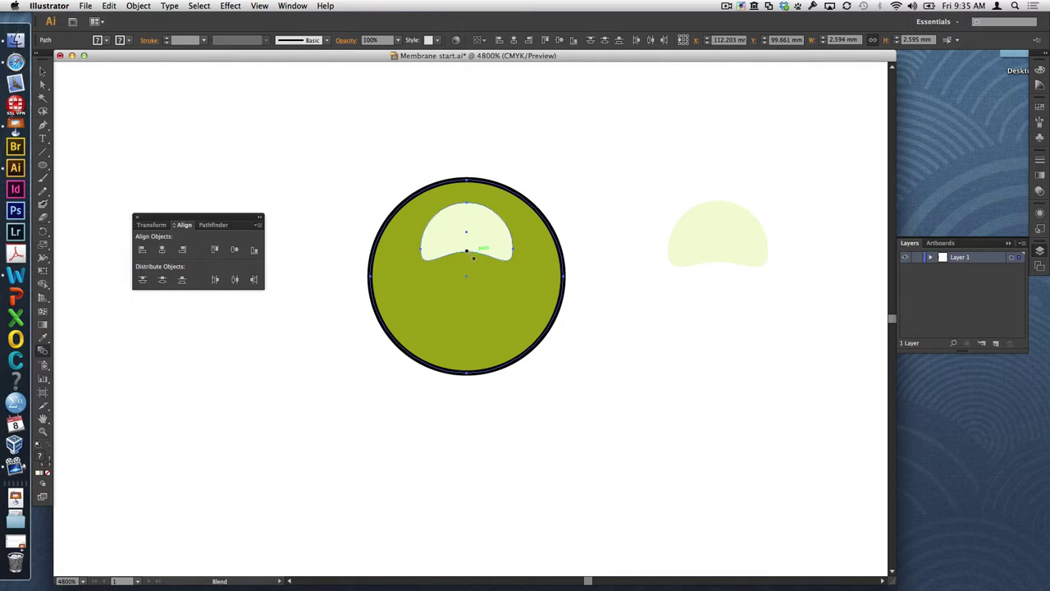
{"action": "left_click", "coordinate": [474, 380]}
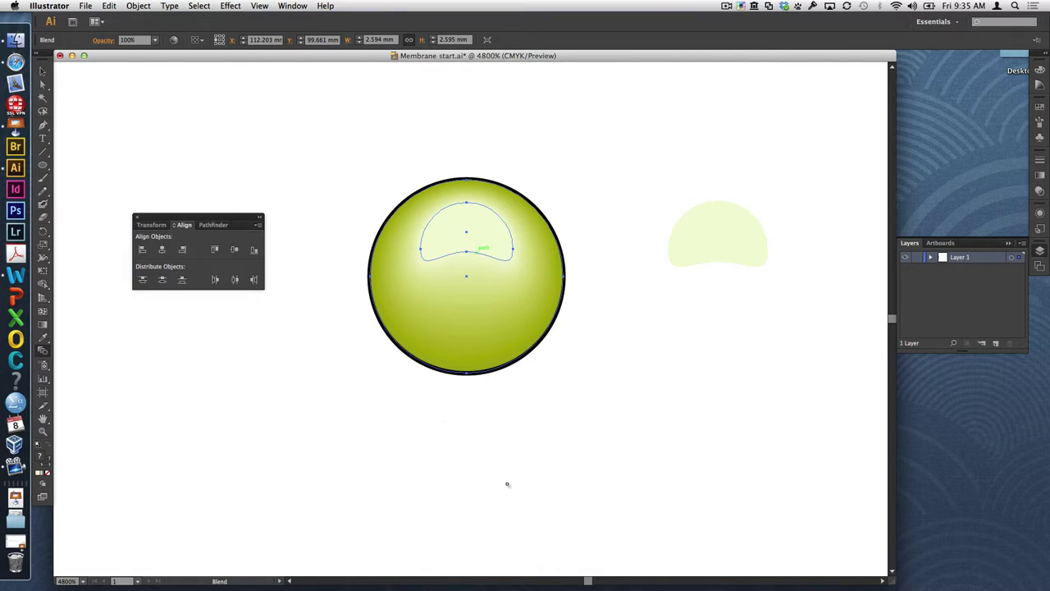
{"action": "left_click", "coordinate": [42, 70]}
{"action": "left_click", "coordinate": [258, 185]}
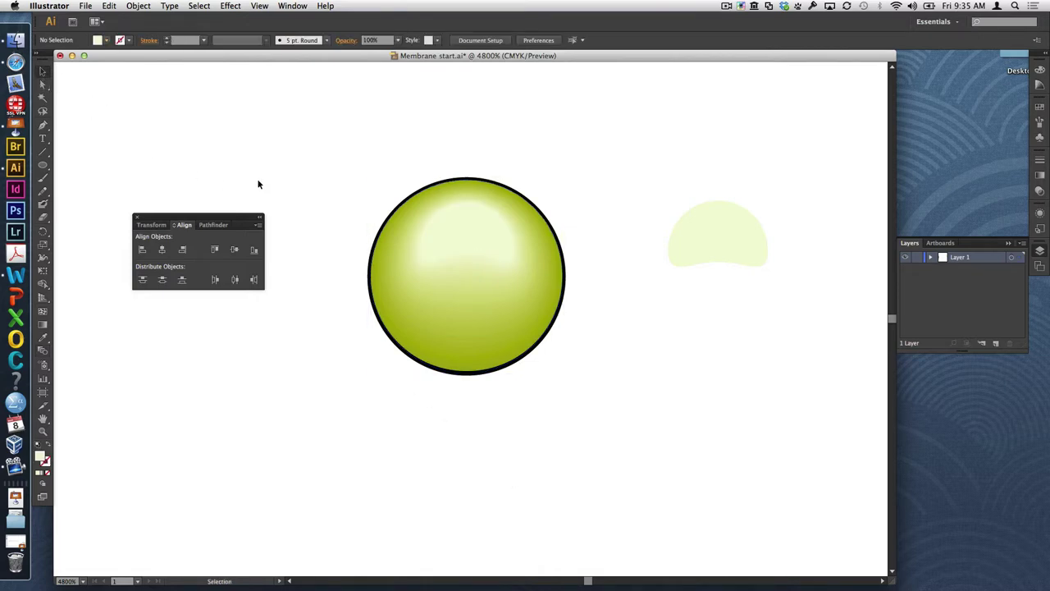
Step: Undo the blend between the pale highlight and the green circle, and deselect both shapes
{"action": "key", "text": "super+minus"}
{"action": "key", "text": "super+minus"}
{"action": "key", "text": "super+minus"}
{"action": "key", "text": "super+minus"}
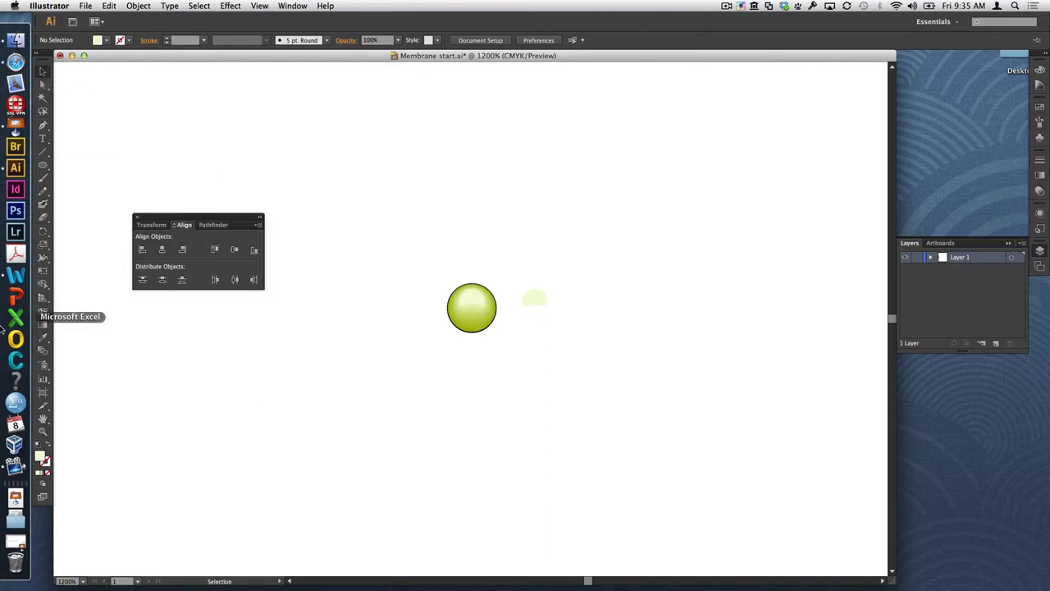
{"action": "key", "text": "super+z"}
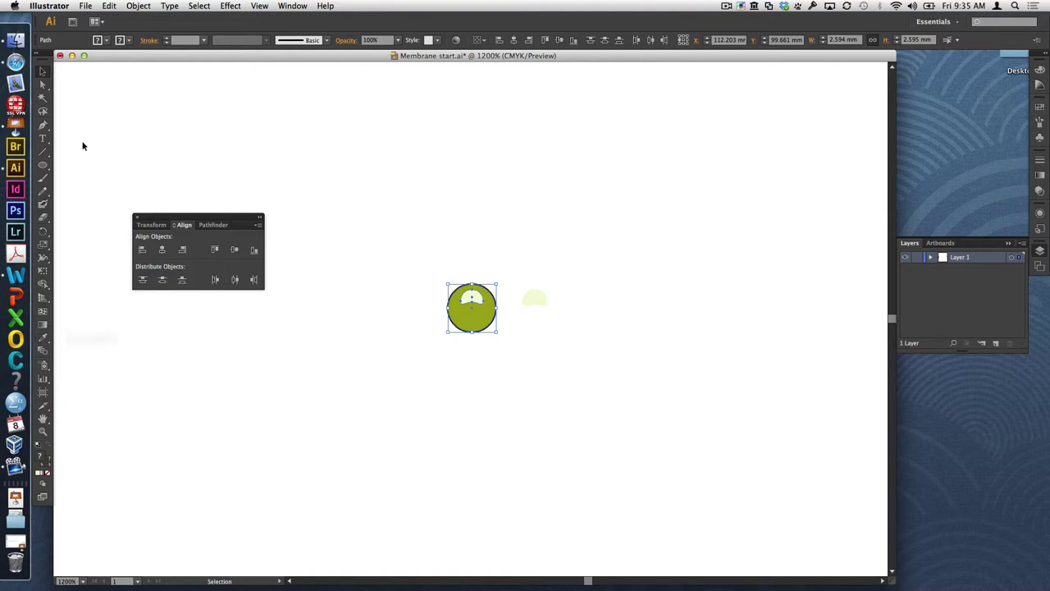
{"action": "left_click", "coordinate": [315, 187]}
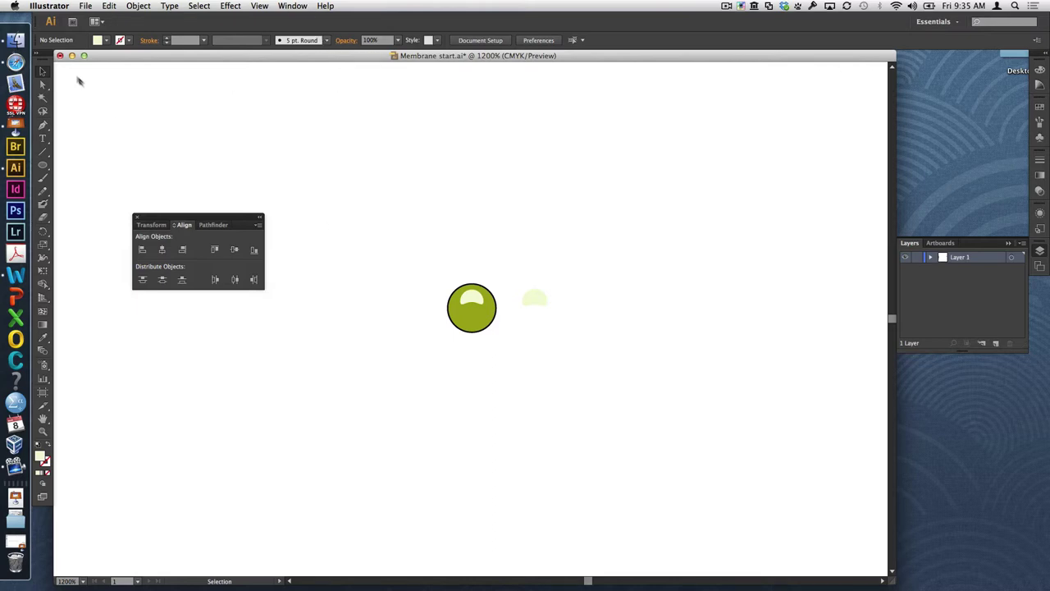
Step: Switch to Finder and open the file Bevel and extrude.ai in Illustrator
{"action": "left_click", "coordinate": [16, 38]}
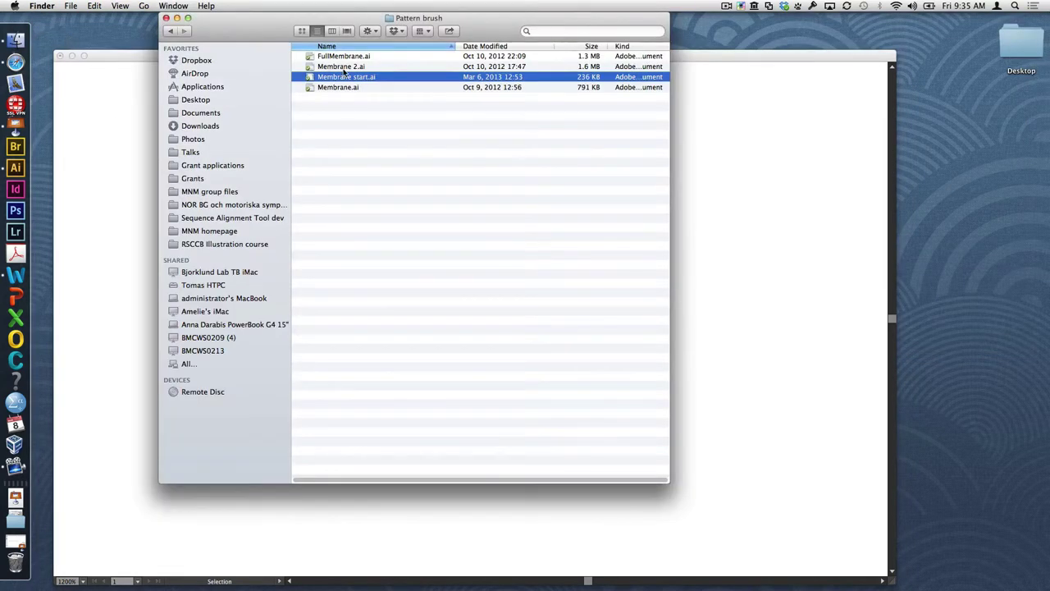
{"action": "double_click", "coordinate": [347, 78]}
{"action": "left_click", "coordinate": [169, 31]}
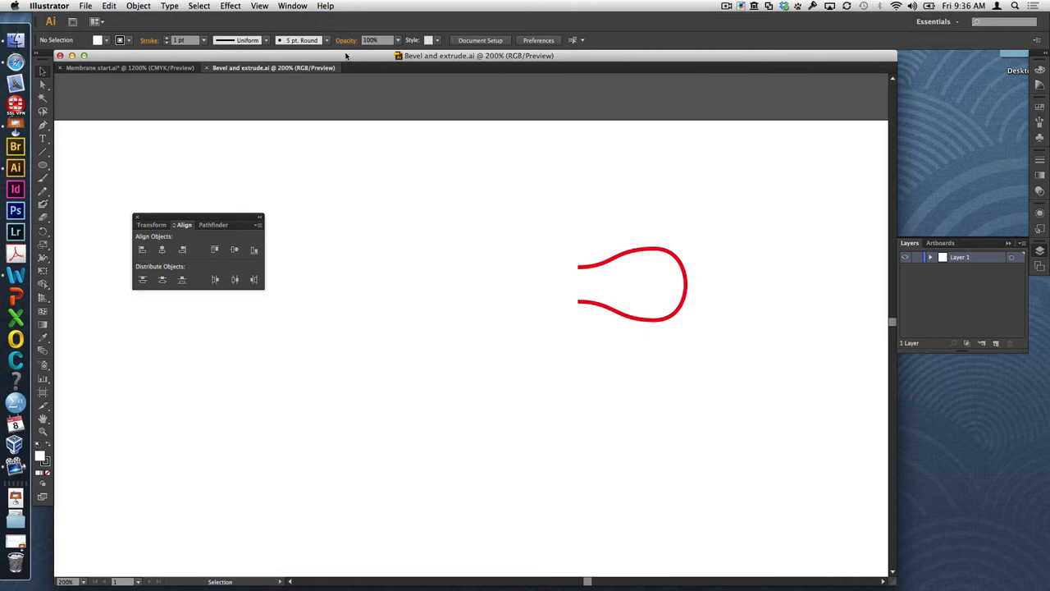
Step: Swap the stroke and fill of the red bulb-shaped outline to make it a solid red shape without a stroke
{"action": "left_click", "coordinate": [684, 296]}
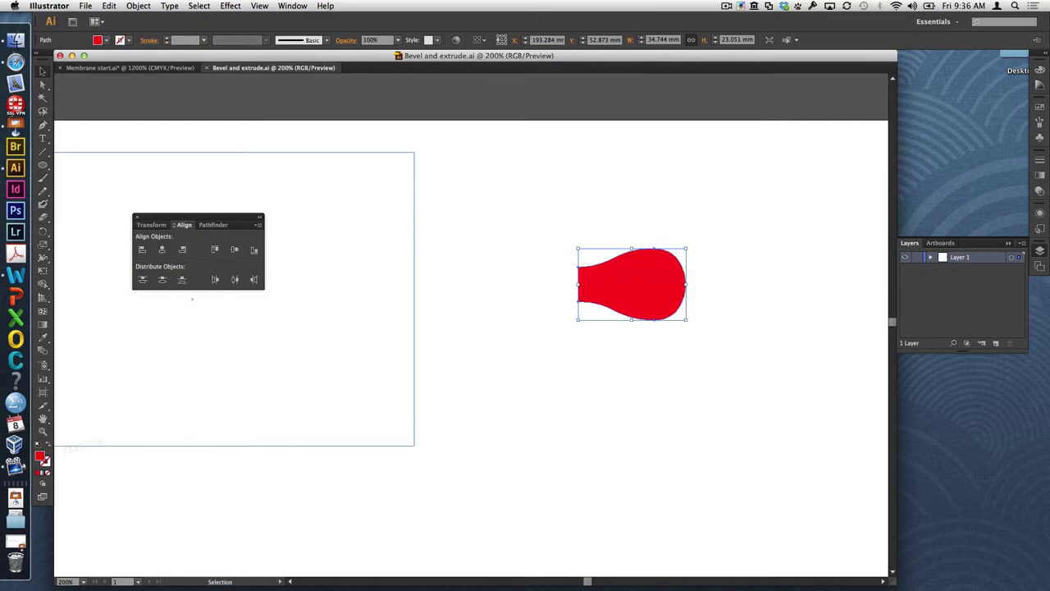
{"action": "left_click", "coordinate": [47, 451]}
{"action": "left_click", "coordinate": [605, 366]}
Step: Duplicate the solid red profile and rotate the left-hand copy by 180 degrees
{"action": "left_click_drag", "start_coordinate": [688, 284], "coordinate": [592, 308]}
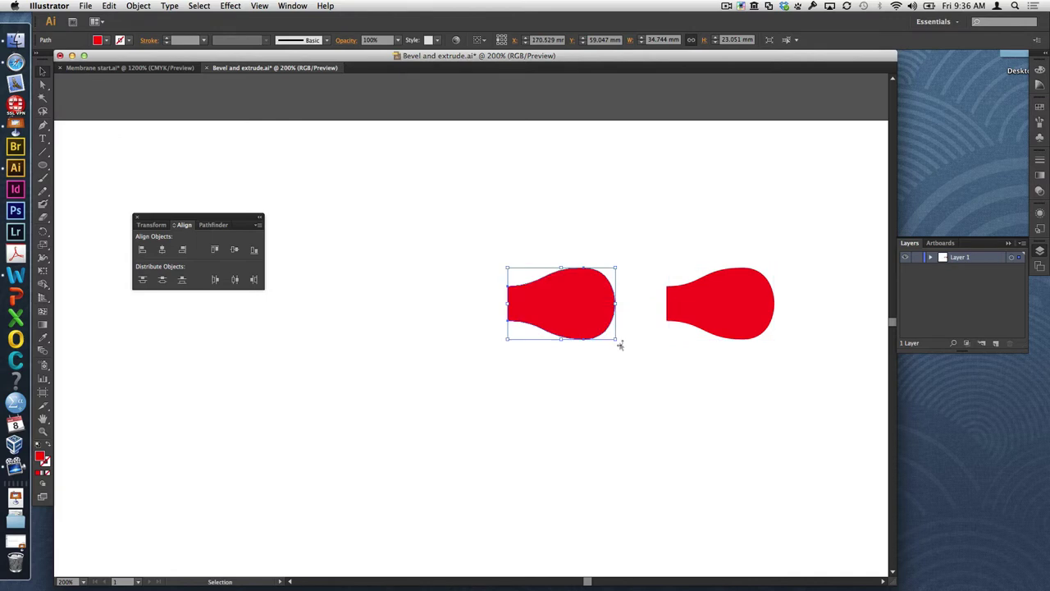
{"action": "left_click_drag", "start_coordinate": [620, 345], "coordinate": [500, 320]}
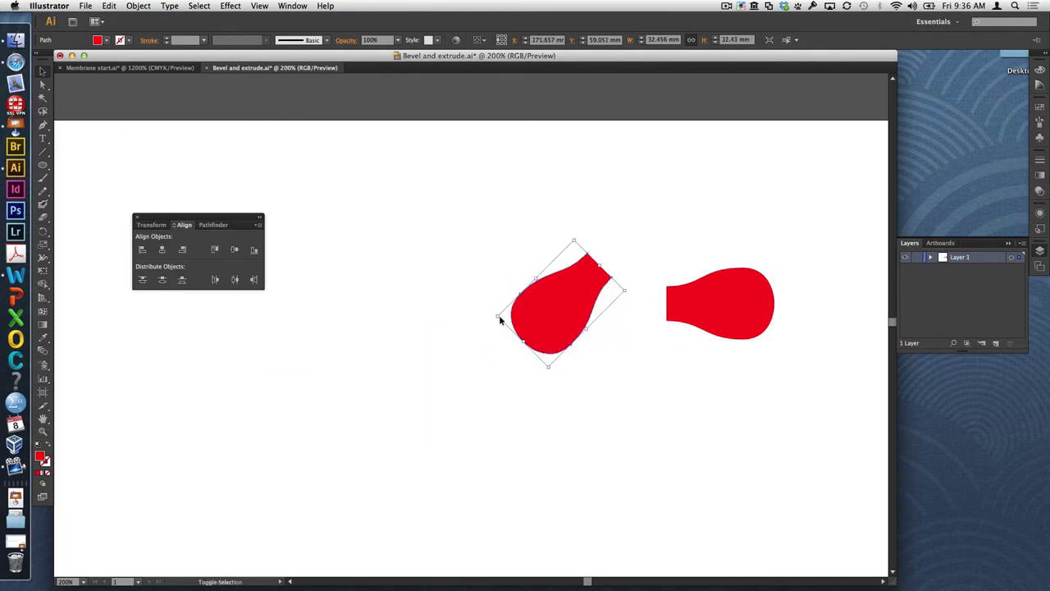
{"action": "left_click", "coordinate": [493, 313]}
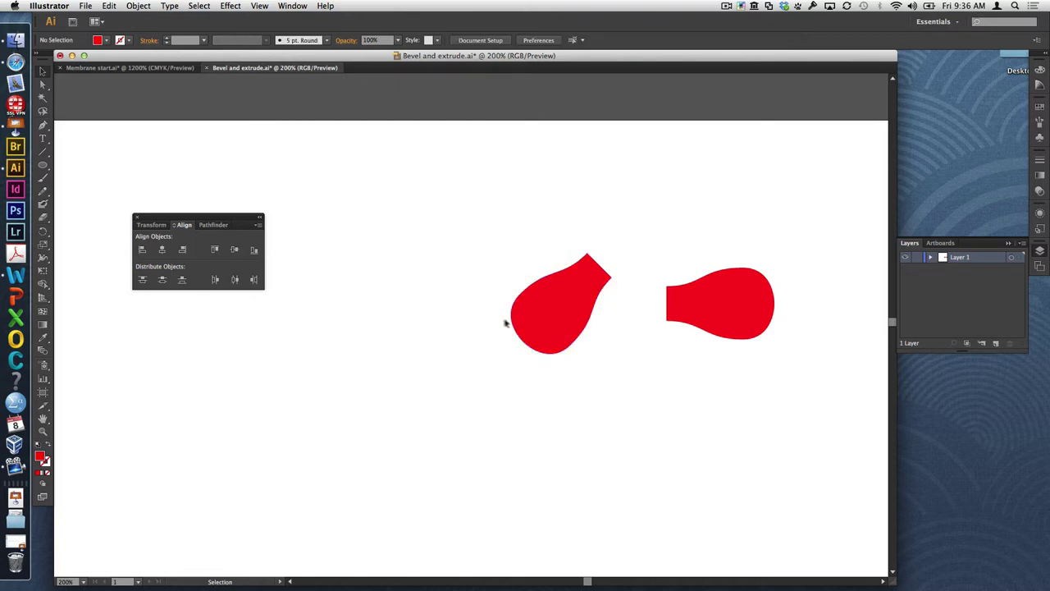
{"action": "left_click", "coordinate": [510, 322]}
{"action": "left_click", "coordinate": [490, 314]}
{"action": "left_click", "coordinate": [527, 322]}
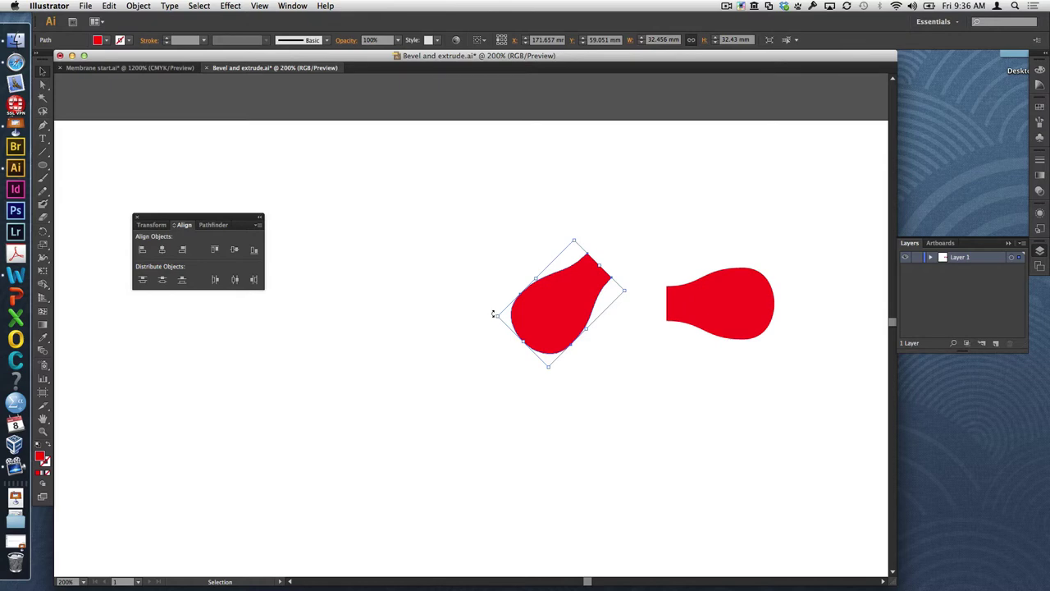
{"action": "left_click_drag", "start_coordinate": [494, 314], "coordinate": [495, 279]}
Step: Butt the rotated copy against the original profile's flat end to show the full cross-section, and delete the copy
{"action": "left_click_drag", "start_coordinate": [553, 307], "coordinate": [606, 312]}
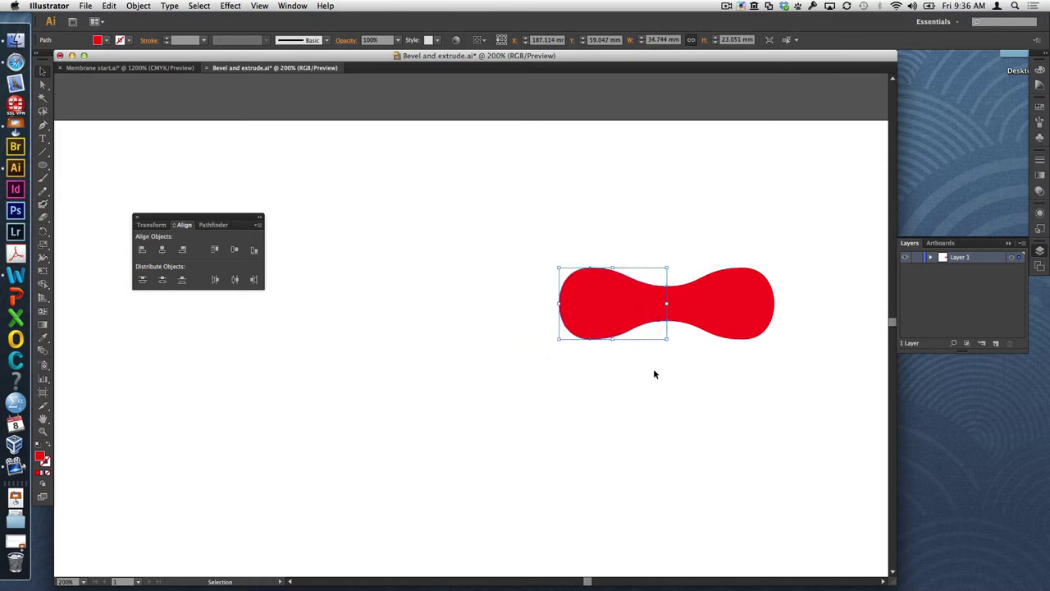
{"action": "left_click", "coordinate": [654, 378]}
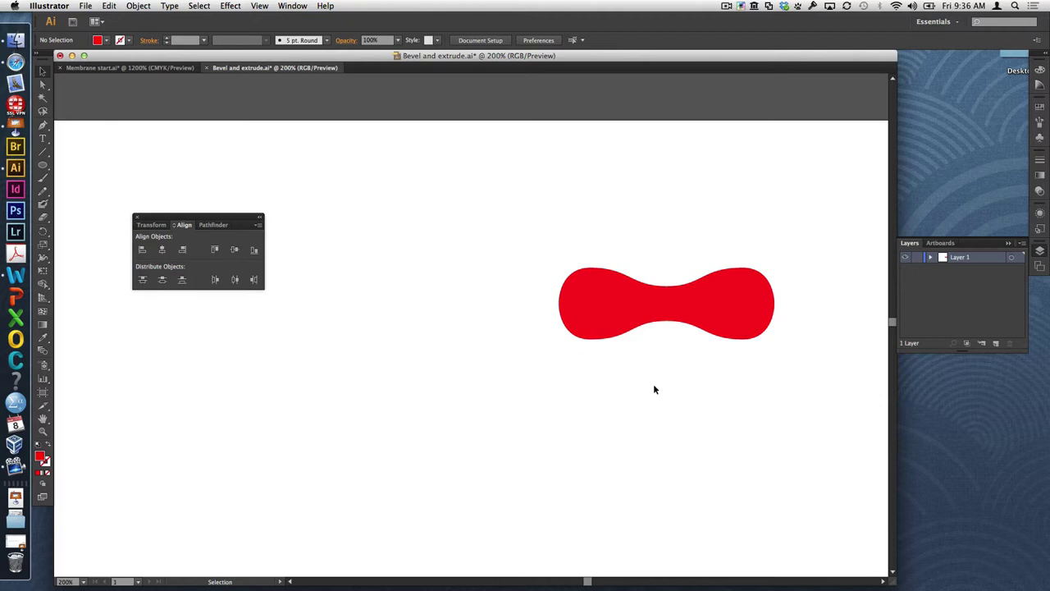
{"action": "left_click", "coordinate": [595, 303]}
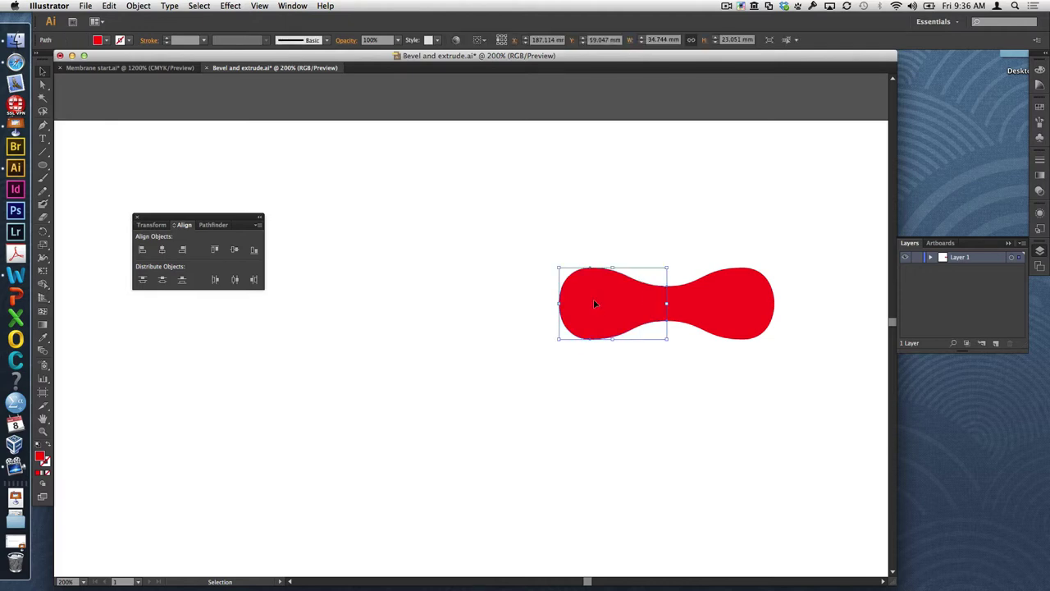
{"action": "key", "text": "Delete"}
Step: Apply a 360° 3D Revolve from the left edge to the red profile, with plastic shading and rotation angles -26°, -20° and 9°
{"action": "left_click", "coordinate": [754, 304]}
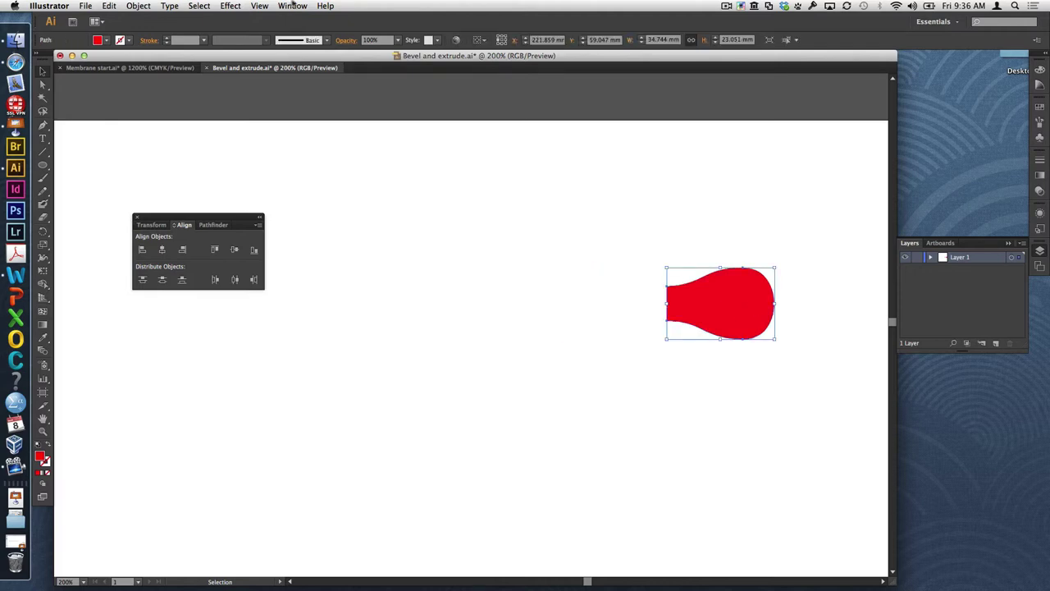
{"action": "left_click", "coordinate": [231, 5]}
{"action": "mouse_move", "coordinate": [251, 75]}
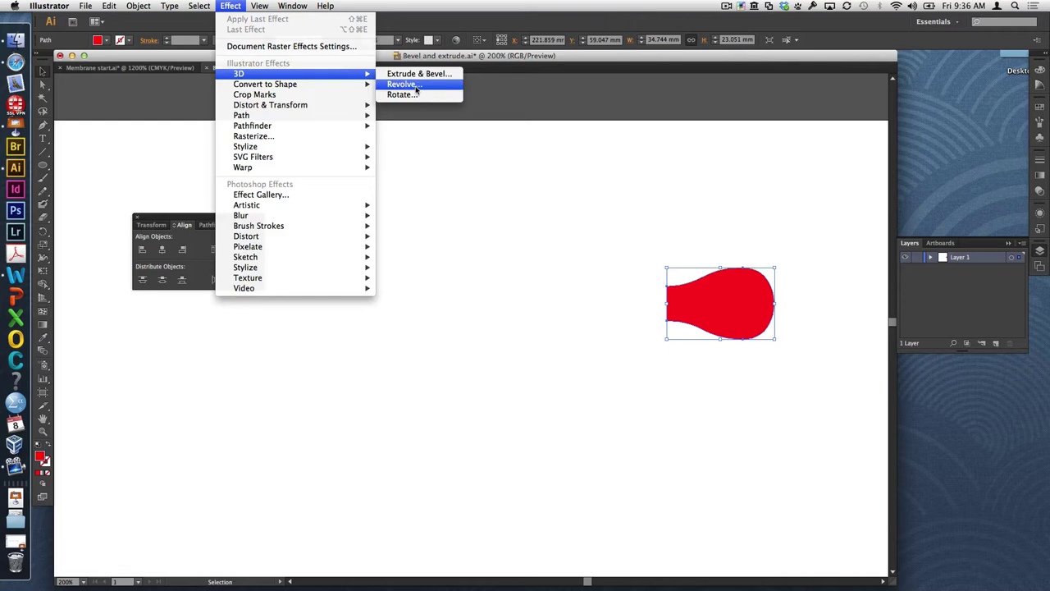
{"action": "left_click", "coordinate": [416, 85]}
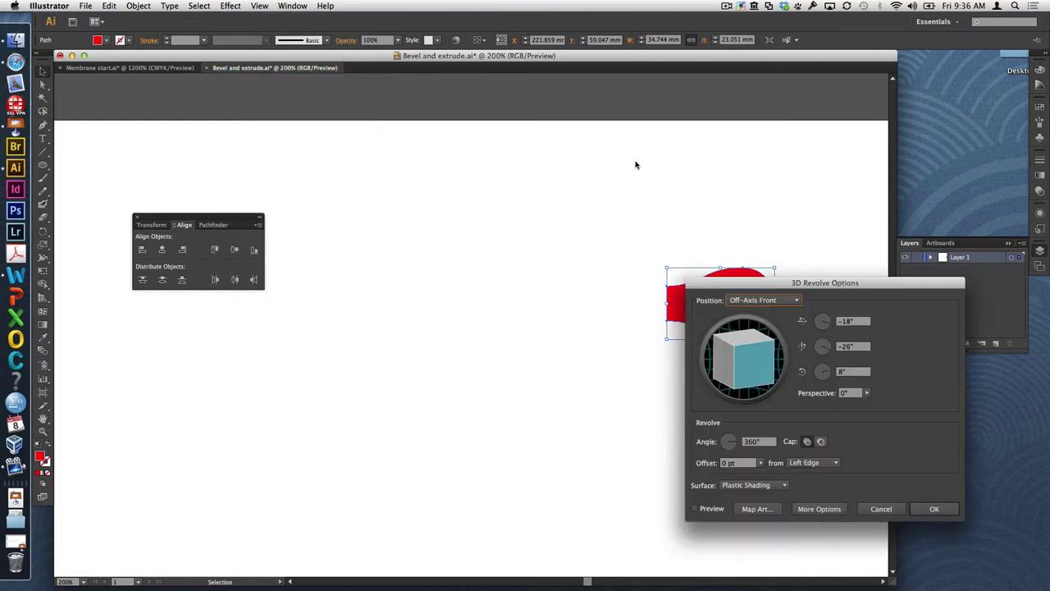
{"action": "left_click_drag", "start_coordinate": [741, 285], "coordinate": [270, 299]}
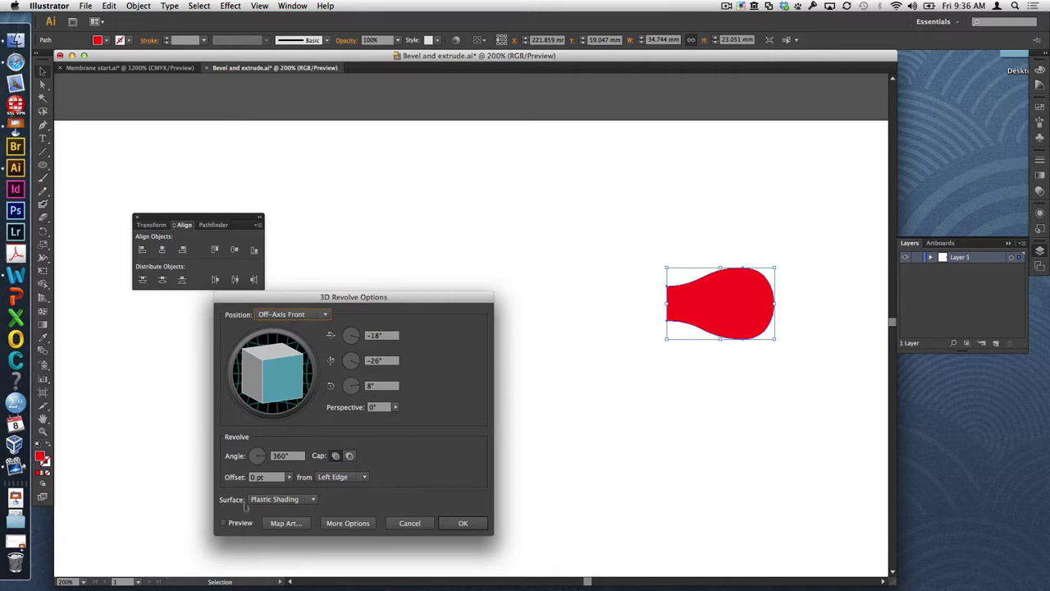
{"action": "left_click", "coordinate": [224, 524]}
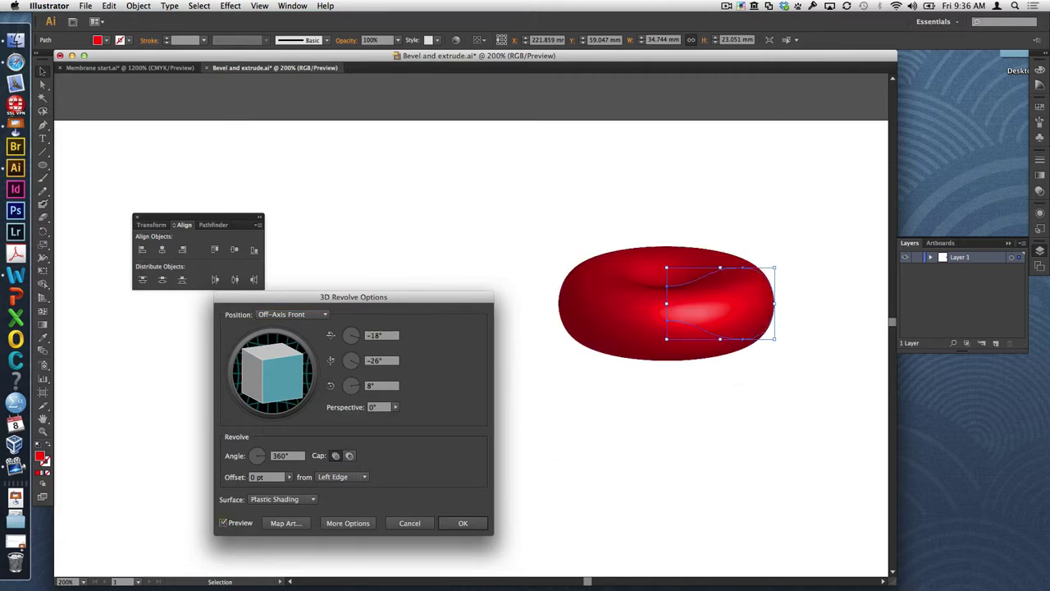
{"action": "left_click_drag", "start_coordinate": [272, 391], "coordinate": [279, 391]}
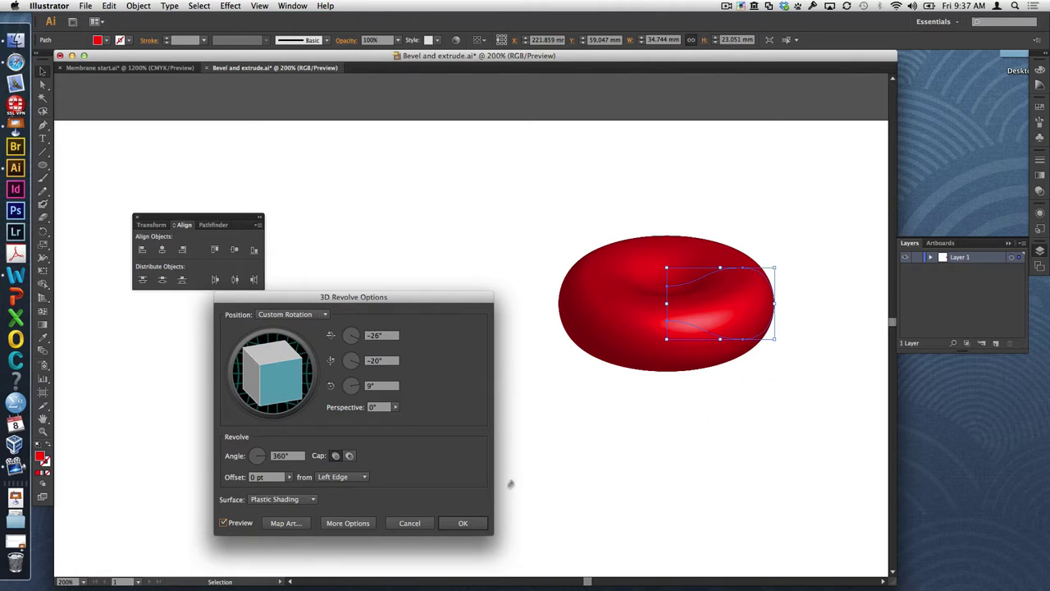
{"action": "left_click", "coordinate": [468, 522]}
{"action": "left_click", "coordinate": [702, 534]}
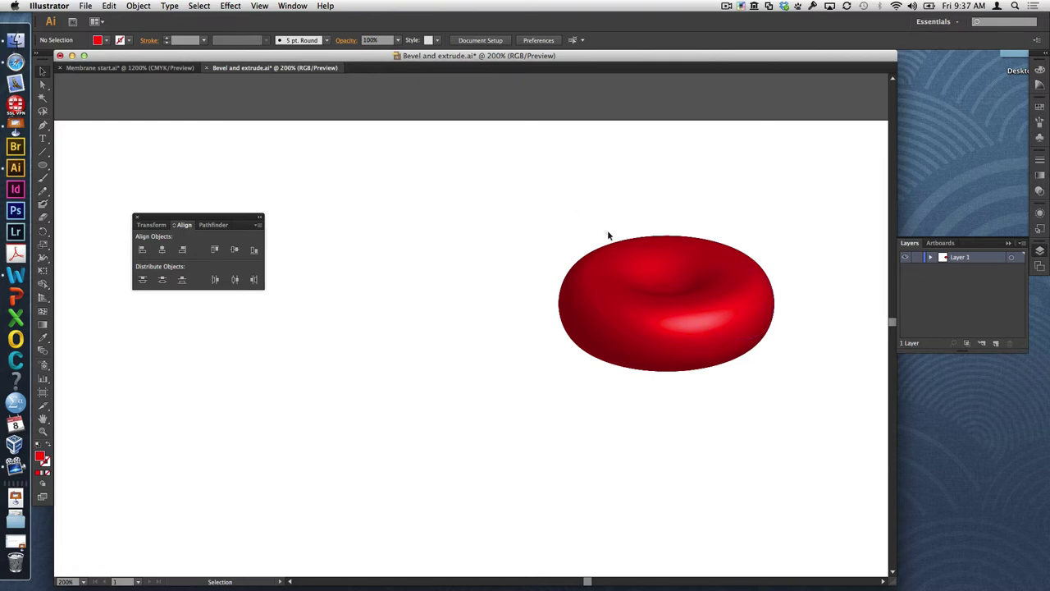
Step: Reshape the revolved cell by moving the profile's two inner end anchors slightly down and its outermost anchor slightly outward
{"action": "left_click", "coordinate": [43, 84]}
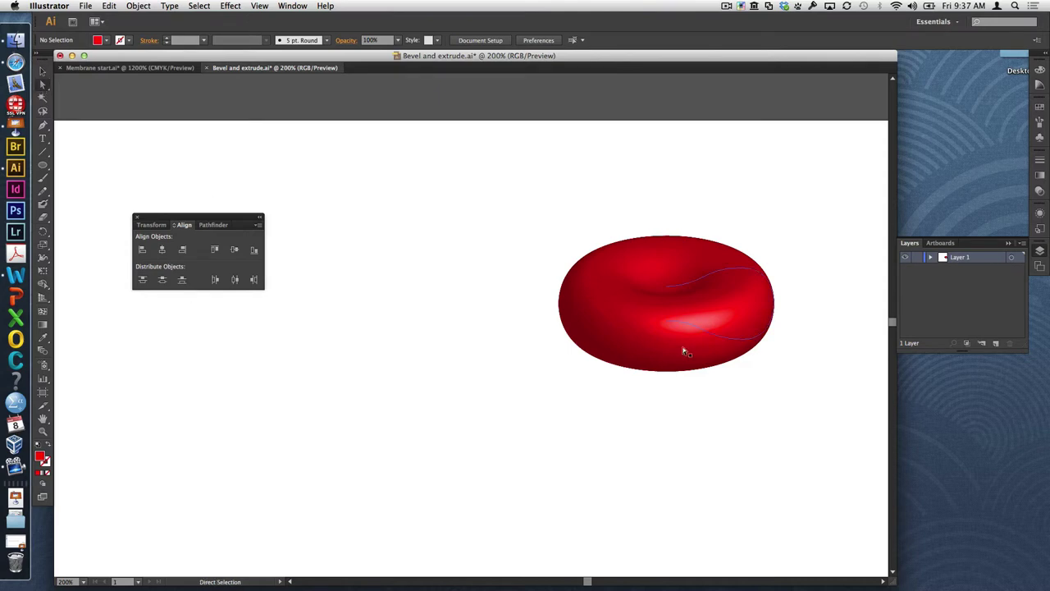
{"action": "left_click_drag", "start_coordinate": [667, 329], "coordinate": [668, 293]}
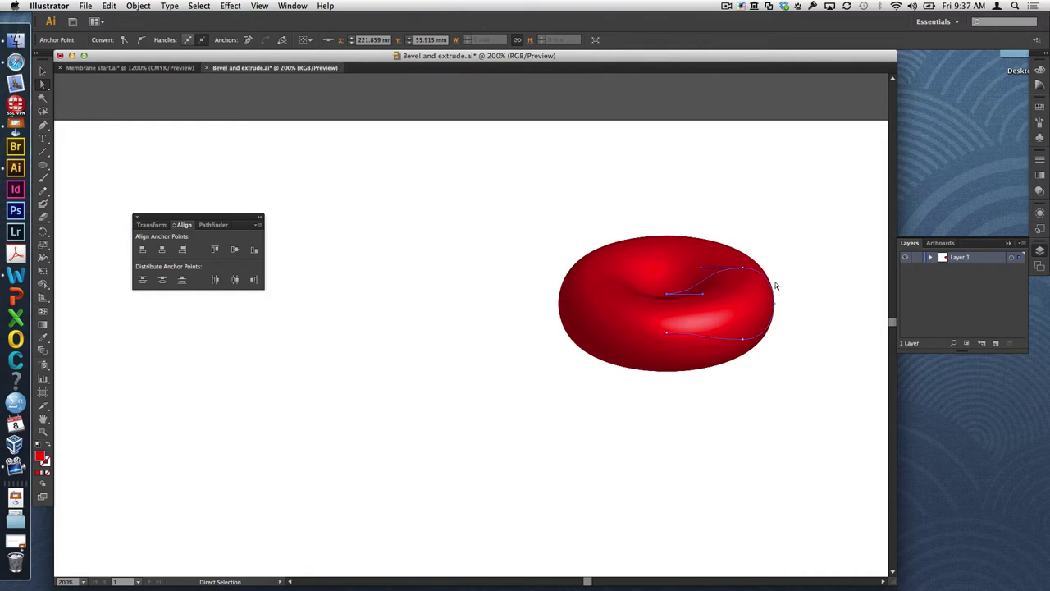
{"action": "left_click_drag", "start_coordinate": [777, 310], "coordinate": [781, 302]}
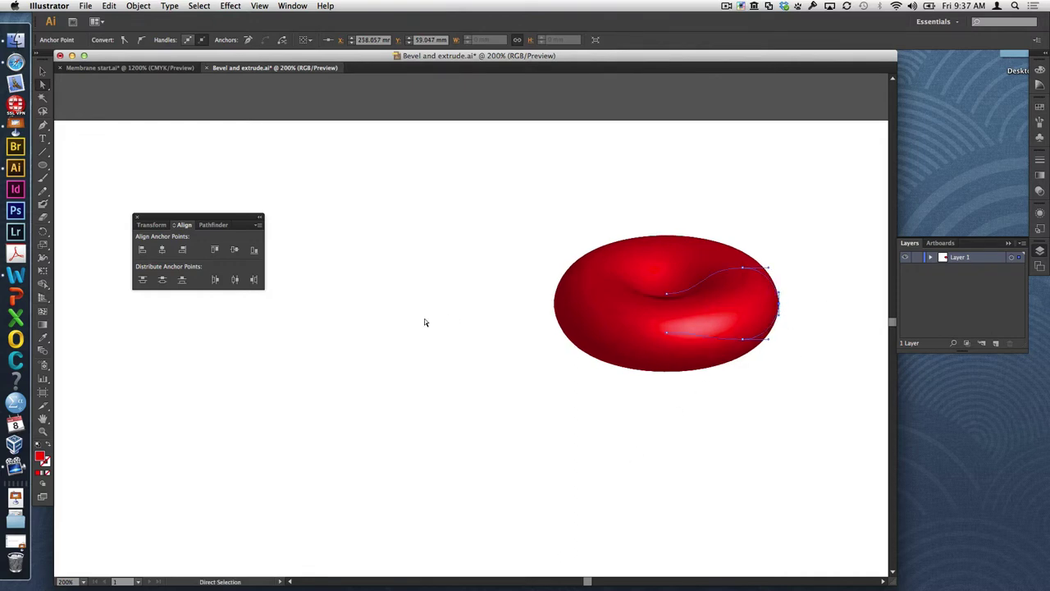
Step: Edit the cell's 3D Revolve effect to rotation angles -27°, -9° and 10° with a perspective of 64°
{"action": "left_click", "coordinate": [43, 71]}
{"action": "left_click", "coordinate": [1040, 214]}
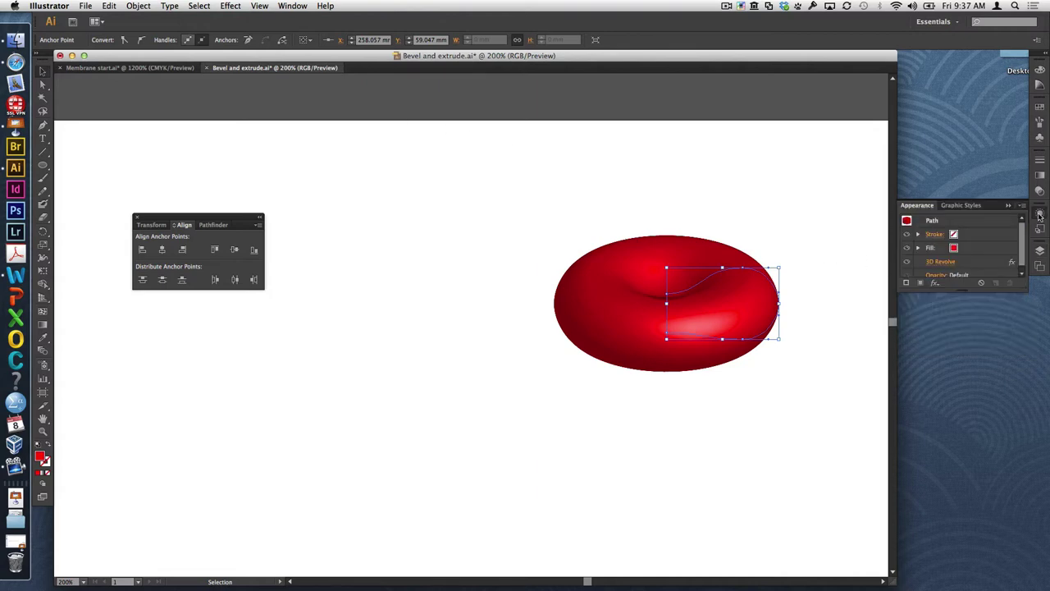
{"action": "left_click", "coordinate": [940, 257]}
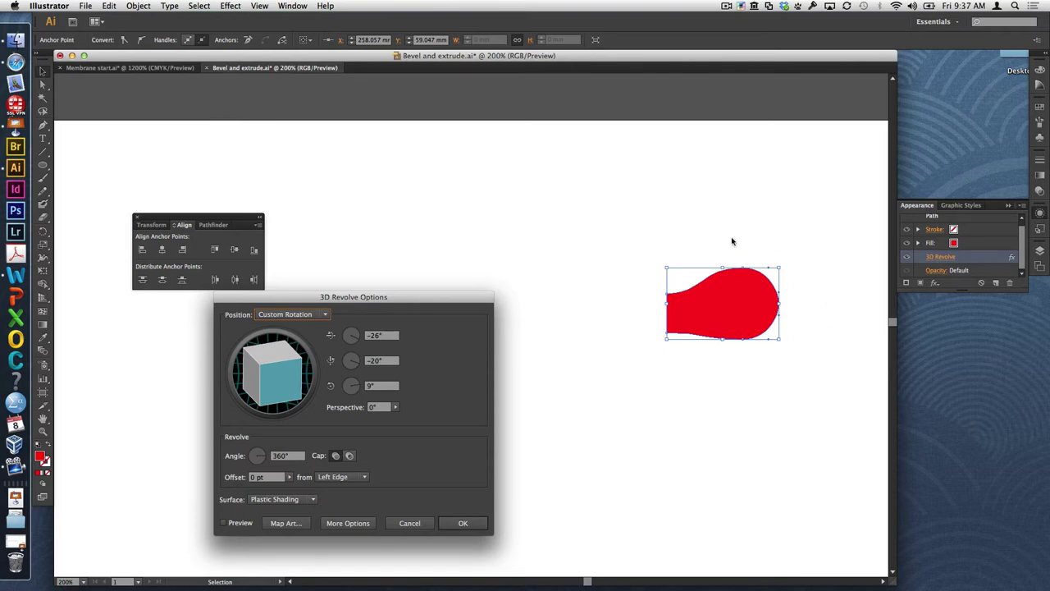
{"action": "mouse_move", "coordinate": [272, 384]}
{"action": "left_mouse_down"}
{"action": "mouse_move", "coordinate": [289, 377]}
{"action": "mouse_move", "coordinate": [287, 390]}
{"action": "left_mouse_up"}
{"action": "left_click", "coordinate": [231, 522]}
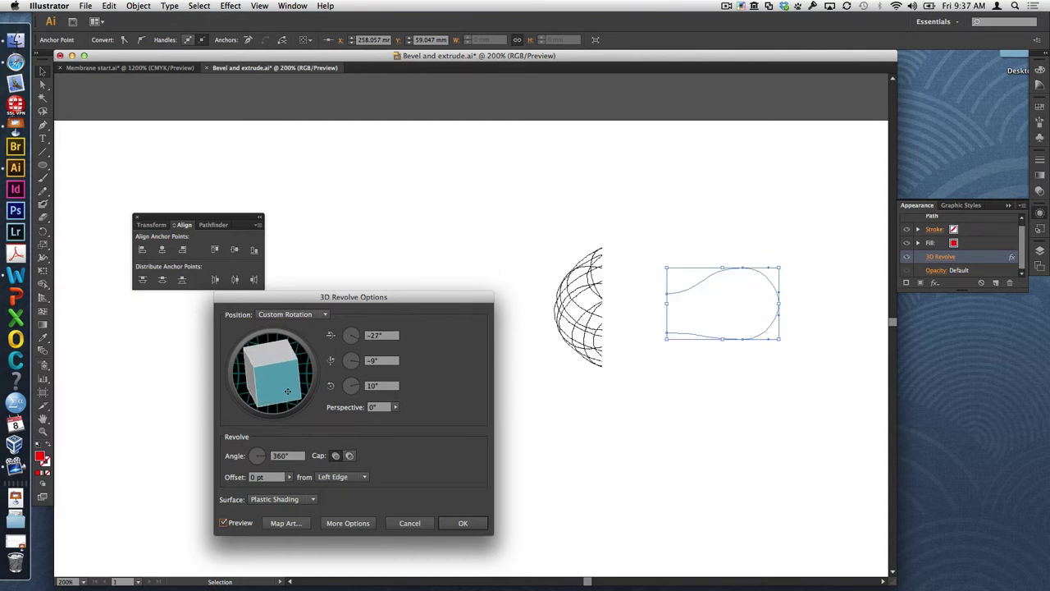
{"action": "left_click", "coordinate": [395, 407]}
{"action": "left_click_drag", "start_coordinate": [338, 418], "coordinate": [361, 419]}
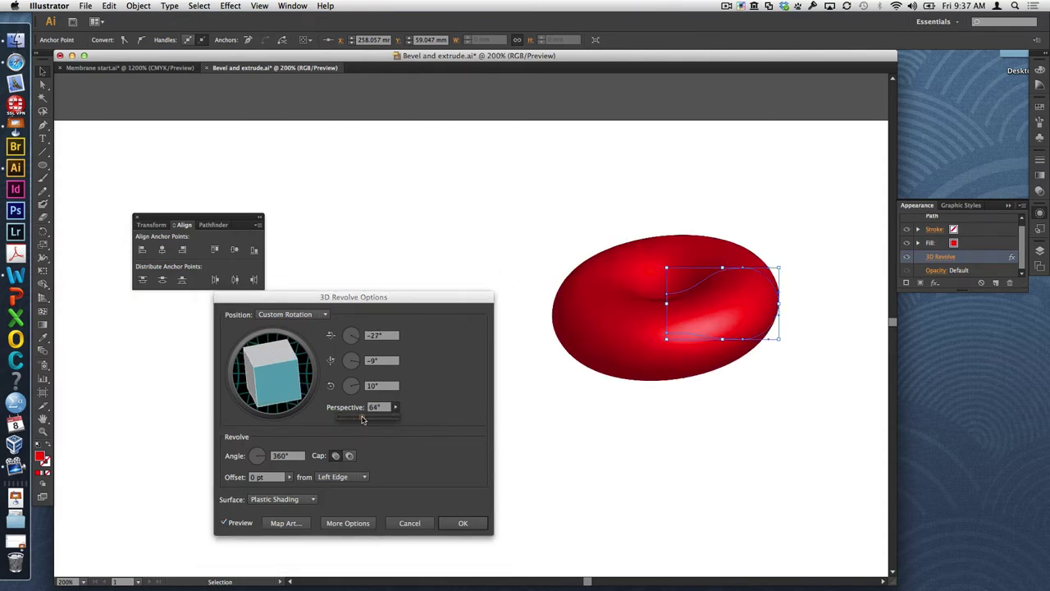
{"action": "left_click", "coordinate": [478, 525]}
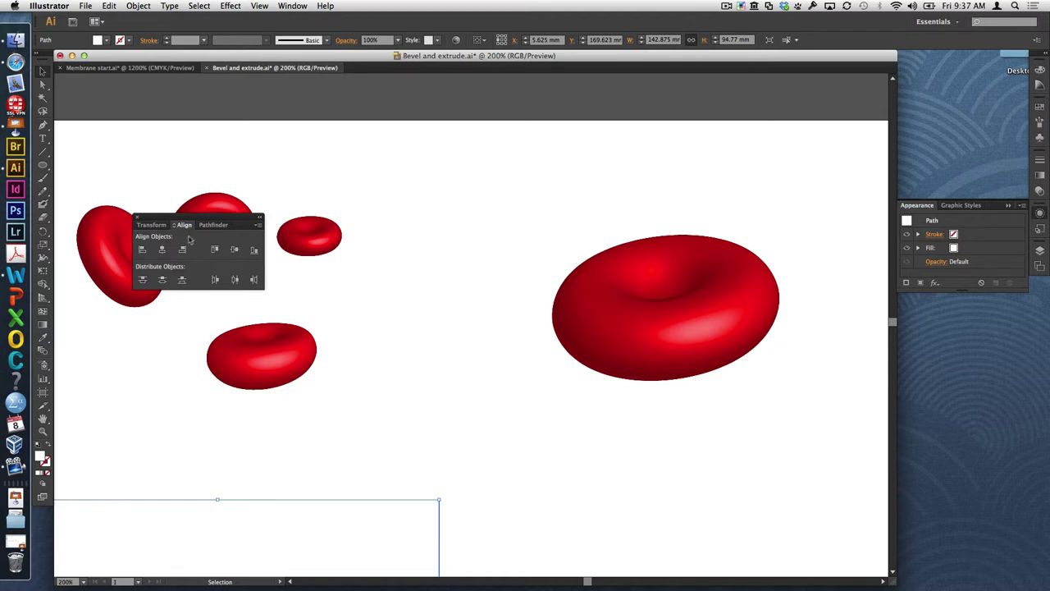
Step: Uncover the smaller red cells behind the white rectangle and Align options, and select individual cells to examine them
{"action": "left_click", "coordinate": [138, 219]}
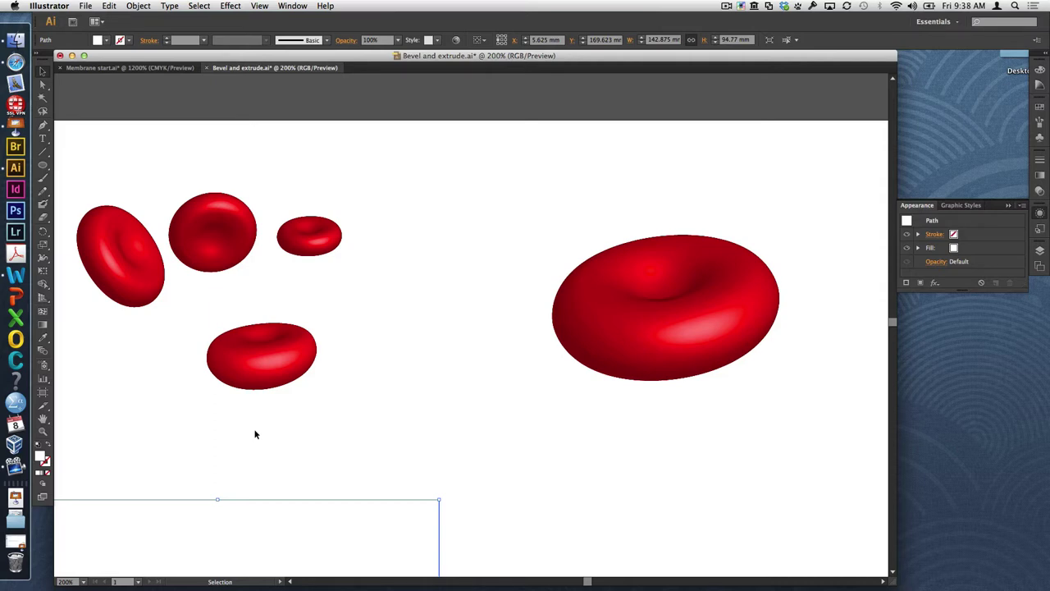
{"action": "left_click", "coordinate": [713, 330]}
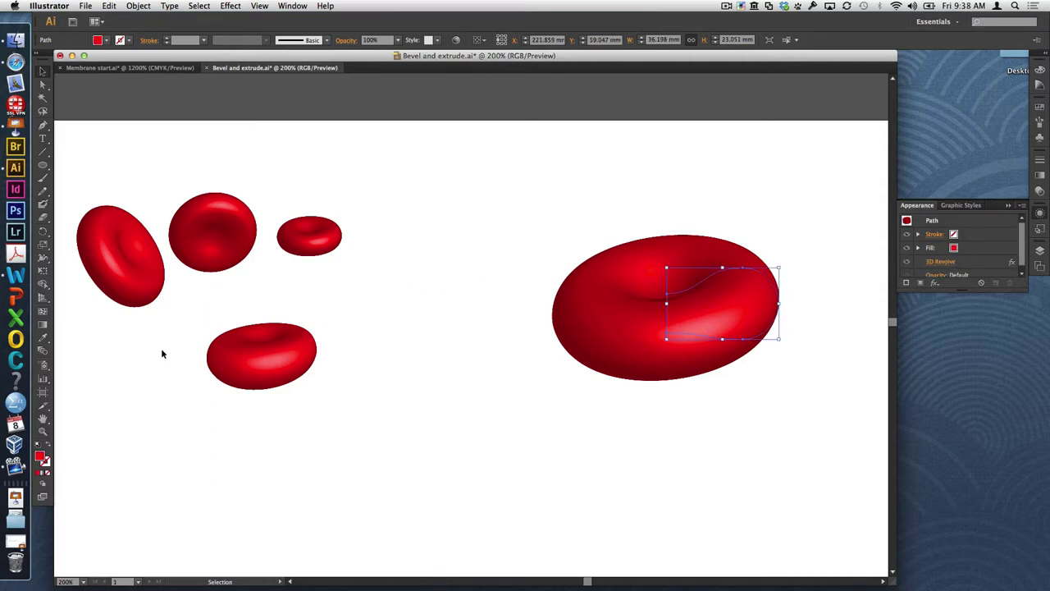
{"action": "left_click", "coordinate": [289, 355]}
{"action": "left_click", "coordinate": [240, 238]}
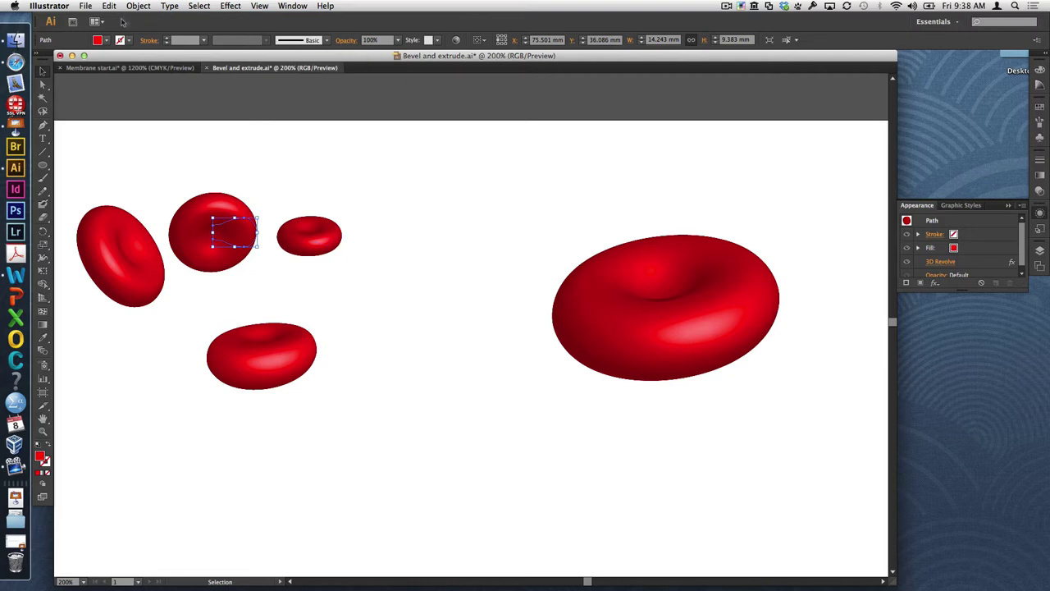
Step: Return to the Membrane start.ai document and delete the spare pale highlight beside the green circle
{"action": "left_click", "coordinate": [129, 68]}
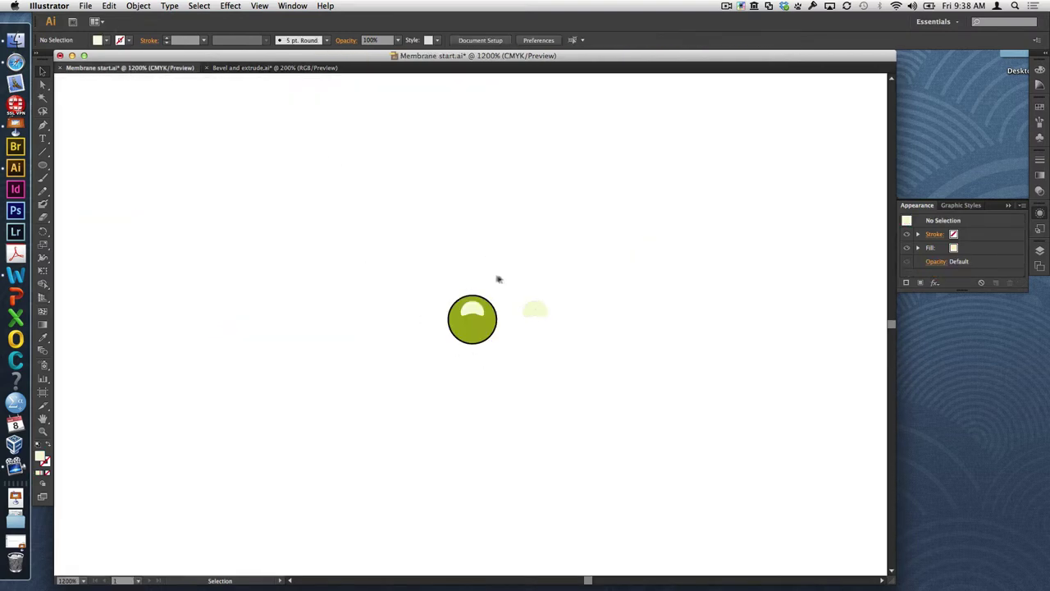
{"action": "left_click", "coordinate": [542, 312]}
{"action": "key", "text": "Delete"}
Step: Select the green circle together with its pale highlight, show the Align options, and collapse that panel group to icons
{"action": "left_click", "coordinate": [43, 431]}
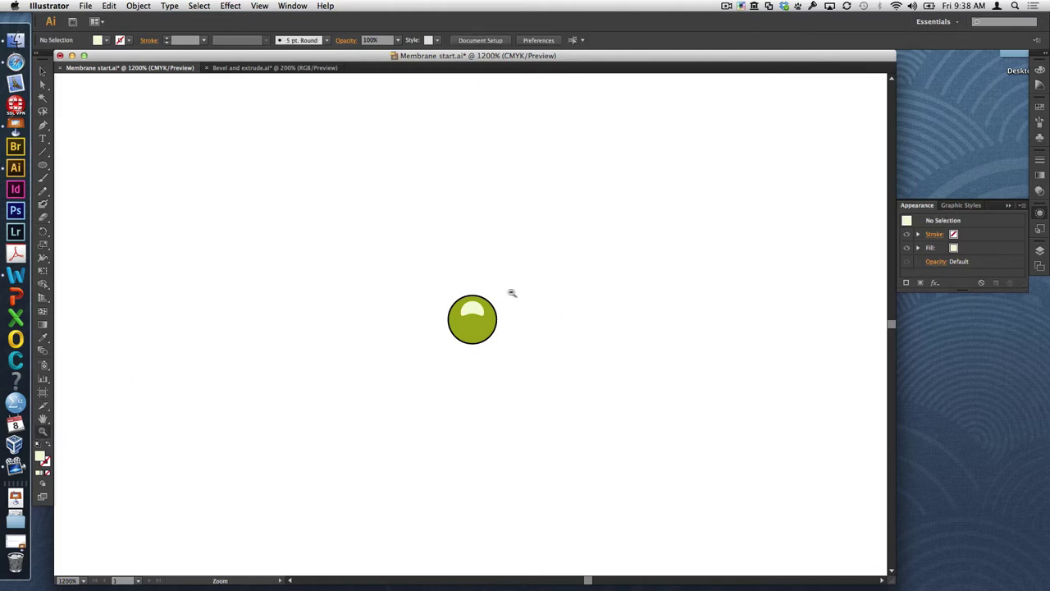
{"action": "left_click_drag", "start_coordinate": [515, 291], "coordinate": [434, 357]}
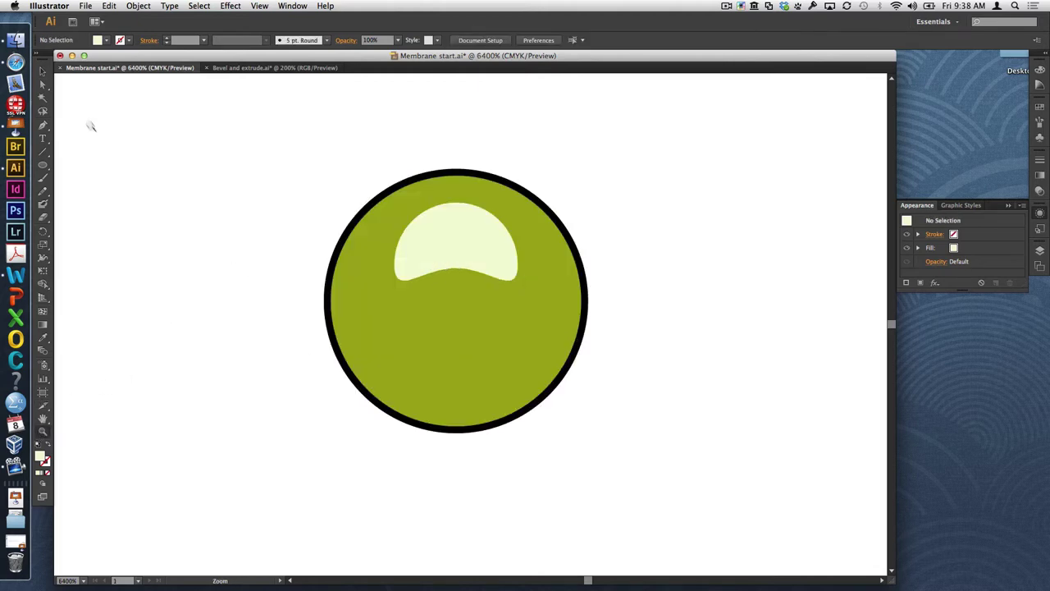
{"action": "left_click", "coordinate": [43, 71]}
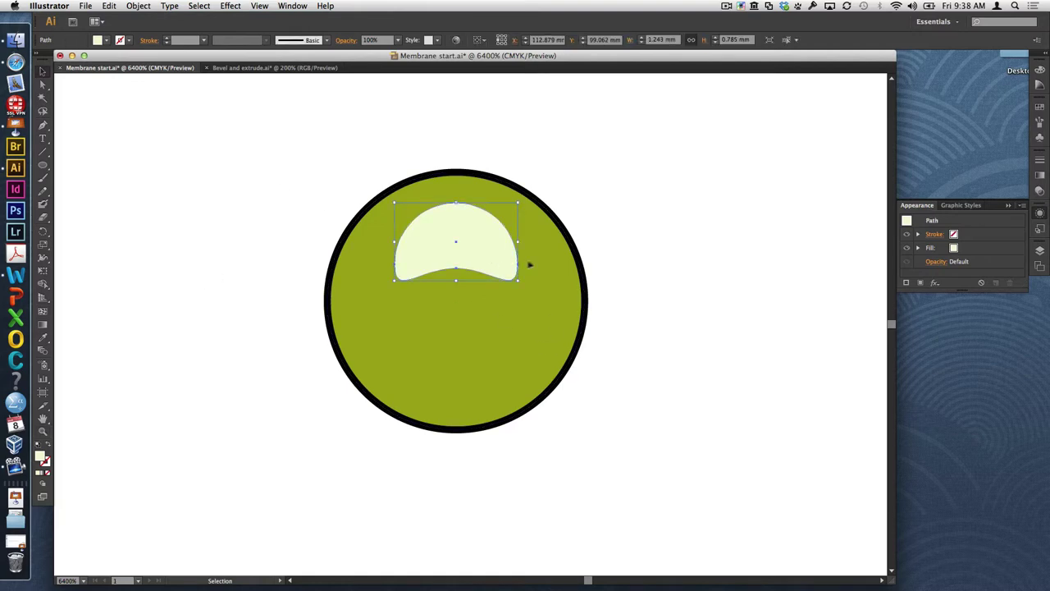
{"action": "left_click_drag", "start_coordinate": [652, 224], "coordinate": [433, 340]}
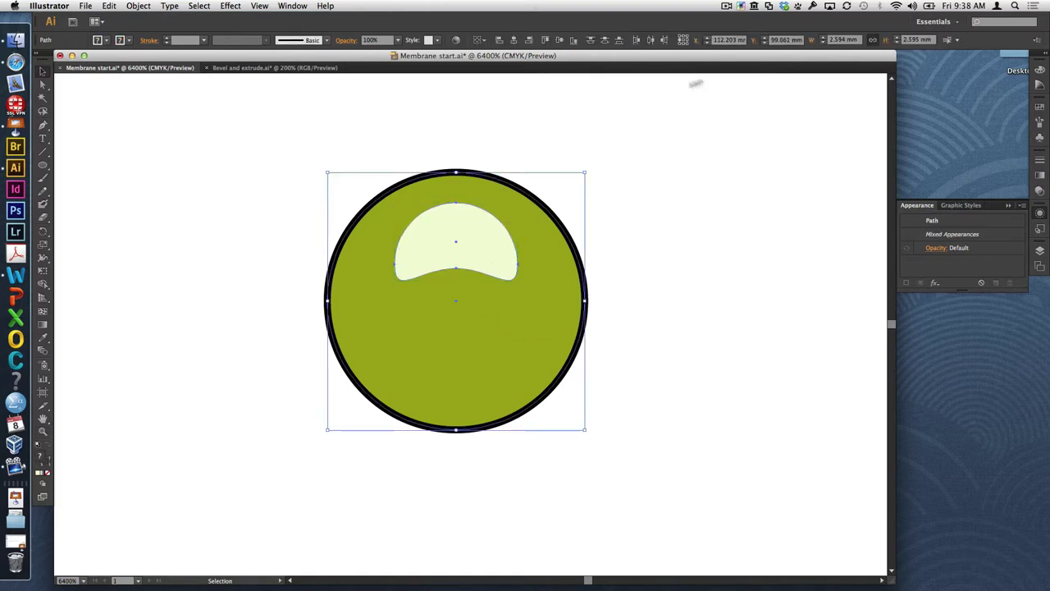
{"action": "left_click", "coordinate": [300, 7]}
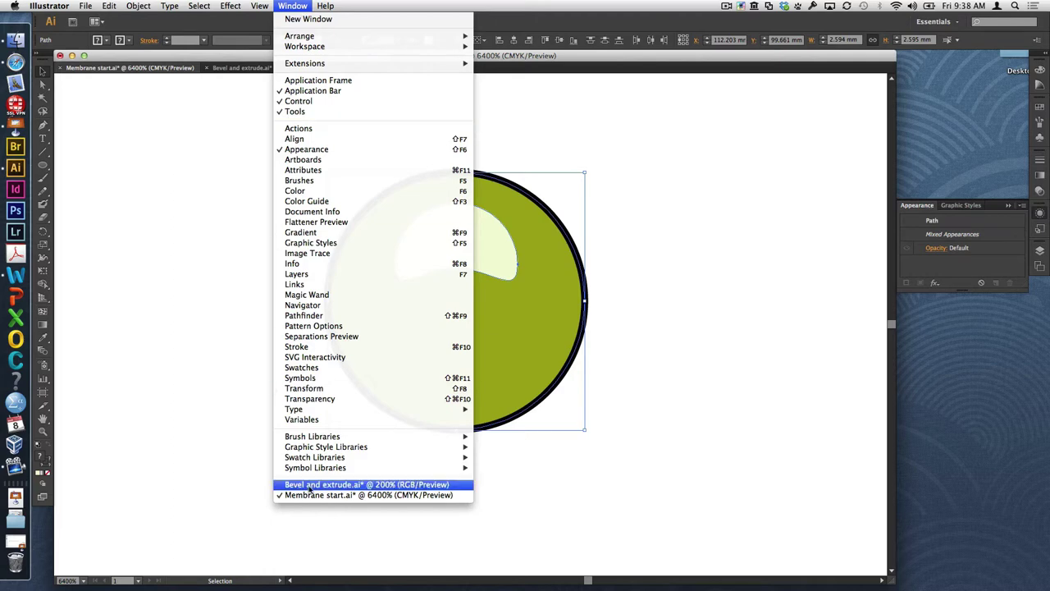
{"action": "left_click", "coordinate": [302, 138]}
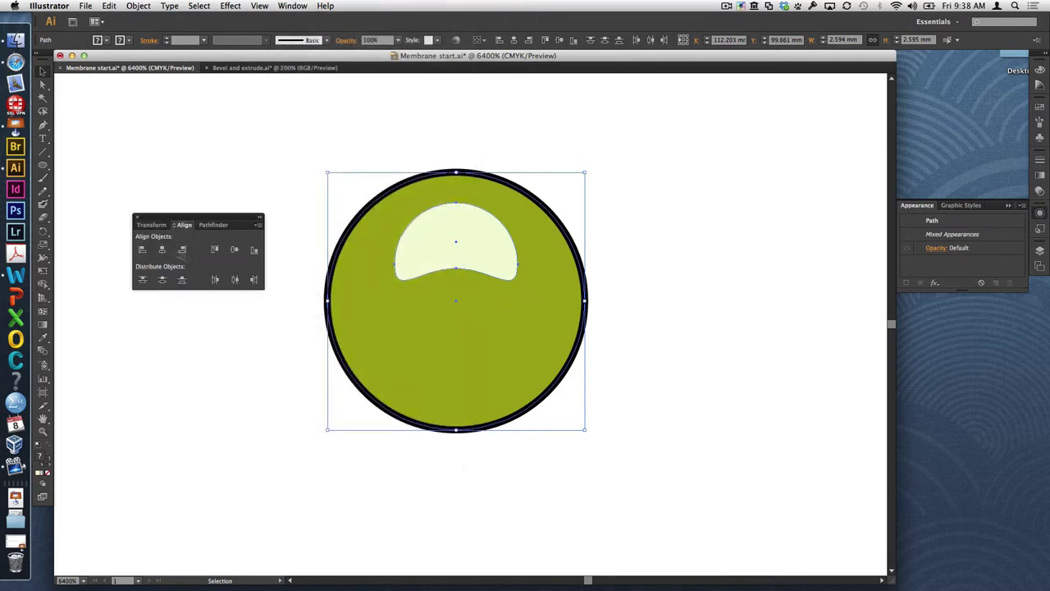
{"action": "left_click", "coordinate": [260, 220]}
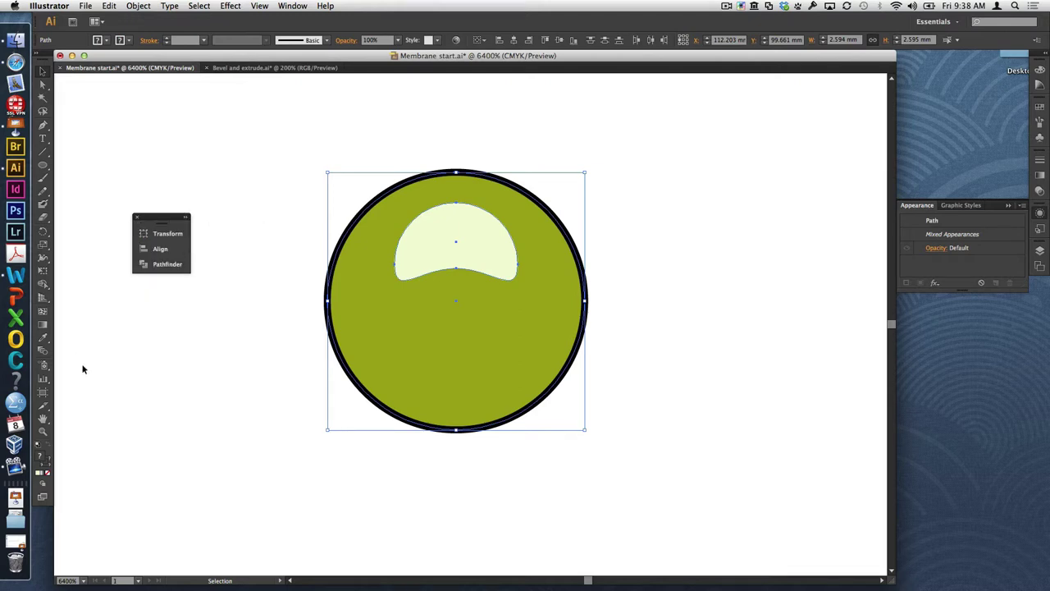
Step: Select the finished lipid pair with its two shaded heads, wavy tails and pale background rectangle
{"action": "scroll", "coordinate": [121, 414], "scroll_direction": "left", "scroll_amount": 10}
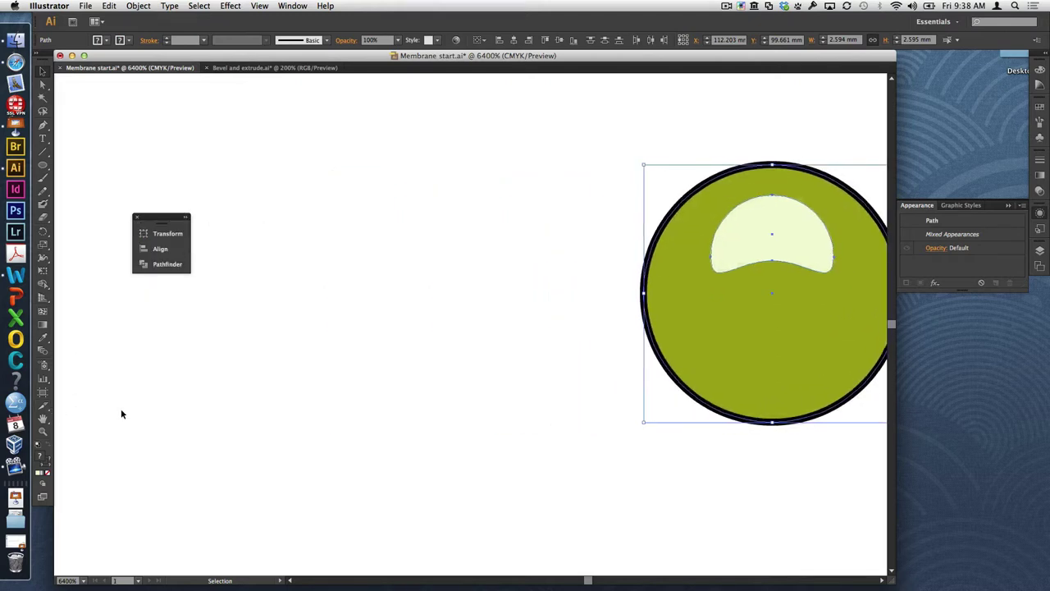
{"action": "key", "text": "super+minus"}
{"action": "key", "text": "super+minus"}
{"action": "key", "text": "super+minus"}
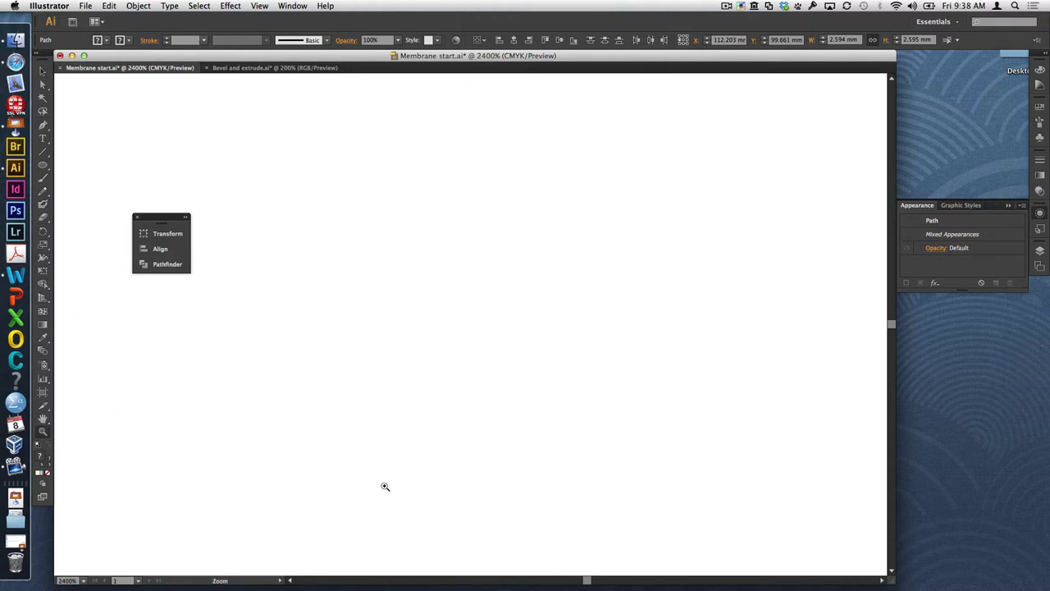
{"action": "key", "text": "super+minus"}
{"action": "key", "text": "super+minus"}
{"action": "key", "text": "super+minus"}
{"action": "key", "text": "super+minus"}
{"action": "key", "text": "z"}
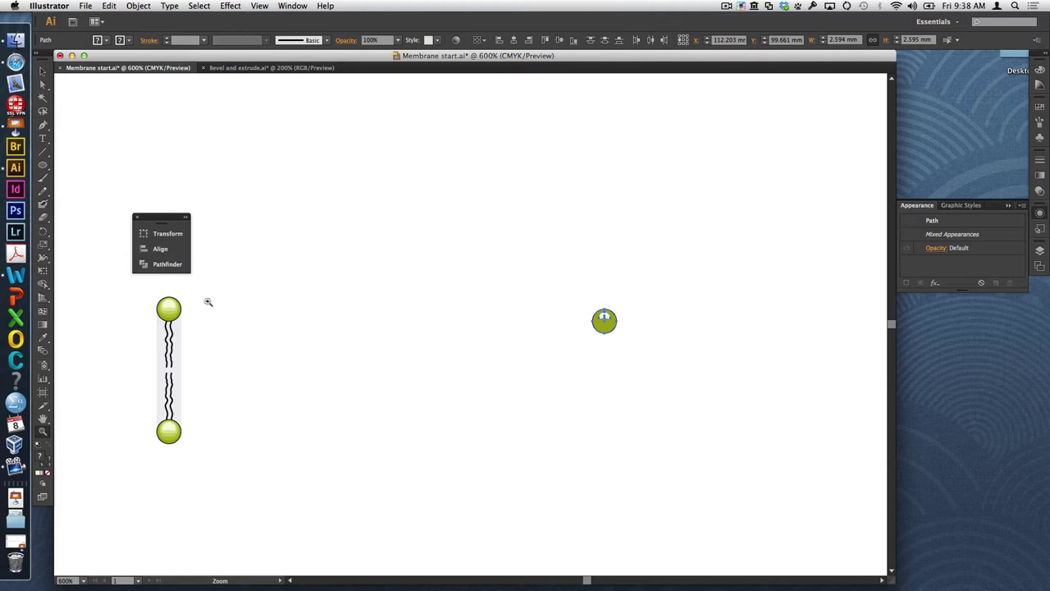
{"action": "left_click_drag", "start_coordinate": [202, 293], "coordinate": [115, 499]}
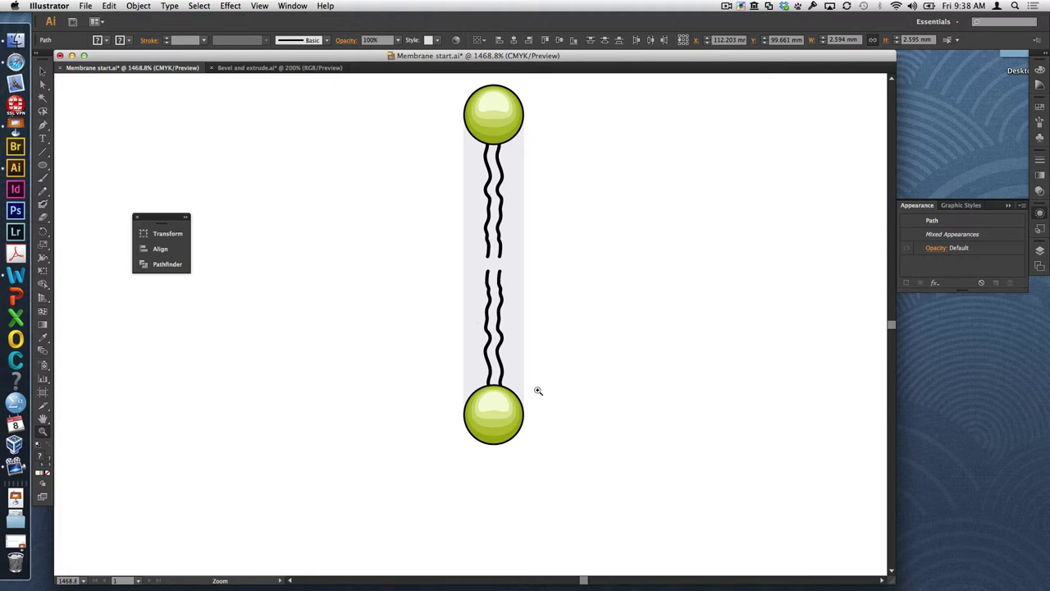
{"action": "left_click", "coordinate": [42, 70]}
{"action": "left_click_drag", "start_coordinate": [541, 88], "coordinate": [405, 453]}
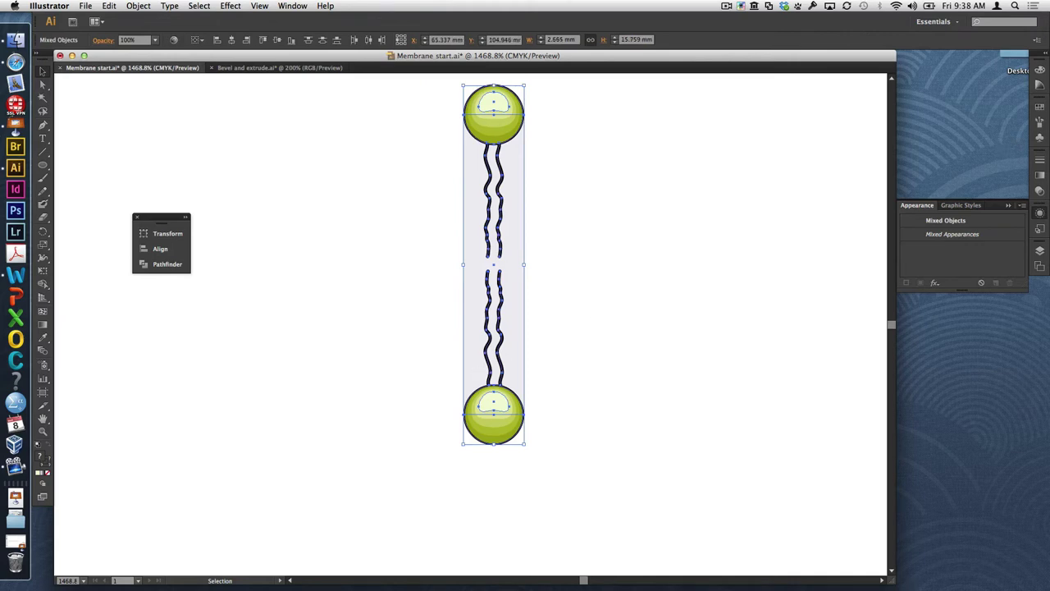
Step: Create a pattern brush from the selected lipid pair, with Fixed 100% scale, 0% spacing and Stretch to fit
{"action": "left_click", "coordinate": [1039, 121]}
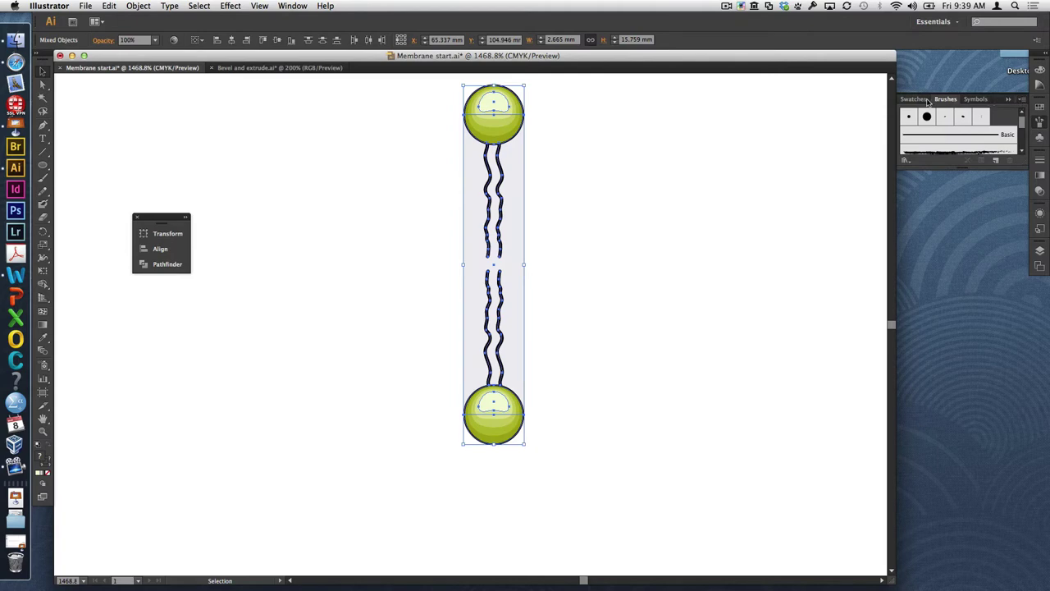
{"action": "left_click_drag", "start_coordinate": [1025, 169], "coordinate": [1018, 310]}
{"action": "left_click", "coordinate": [1023, 100]}
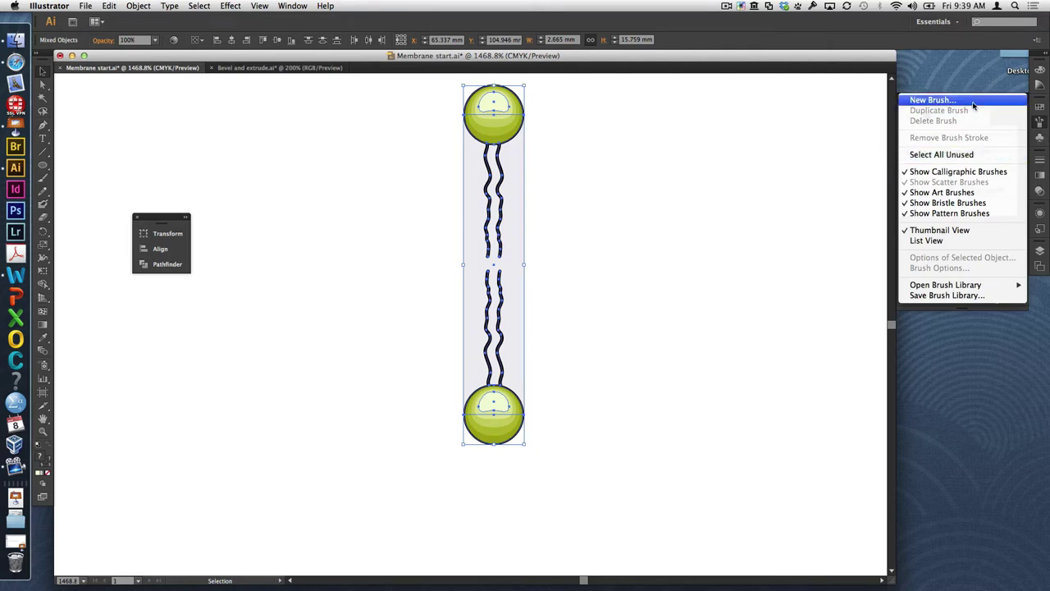
{"action": "left_click", "coordinate": [935, 100]}
{"action": "left_click", "coordinate": [735, 494]}
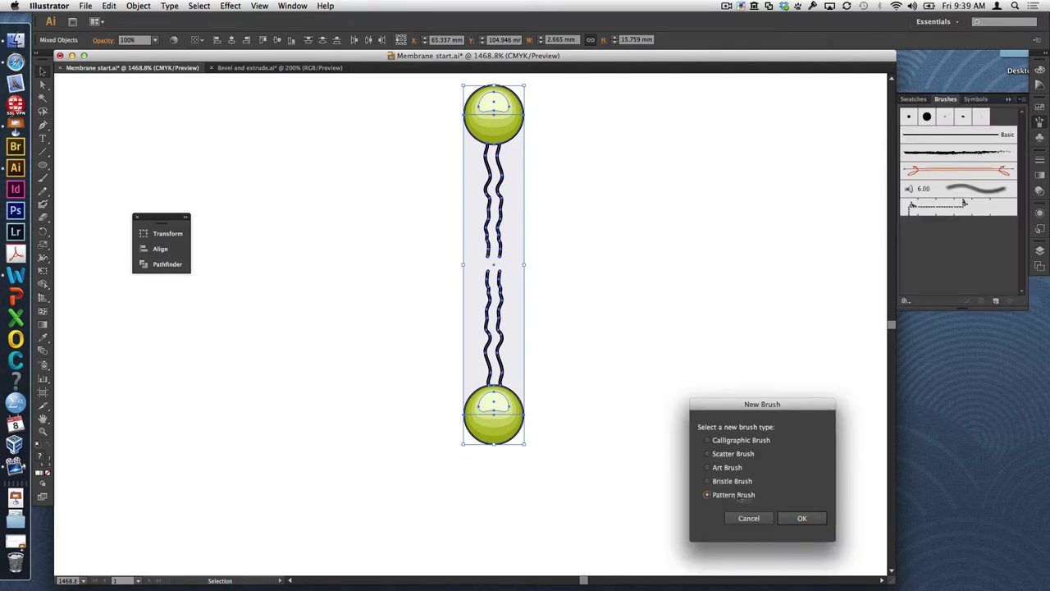
{"action": "left_click", "coordinate": [808, 517]}
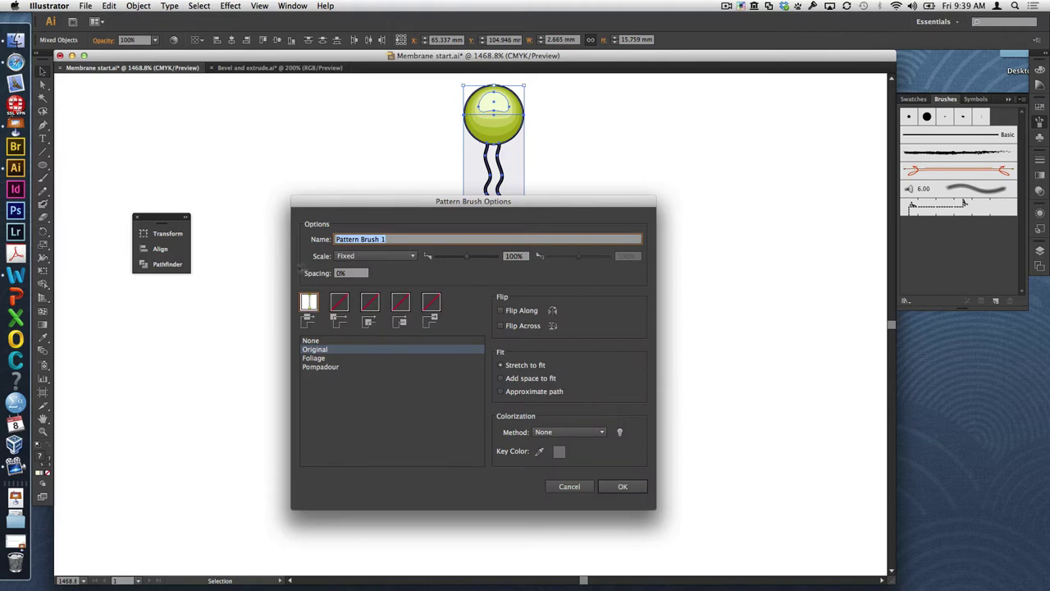
{"action": "left_click", "coordinate": [626, 486]}
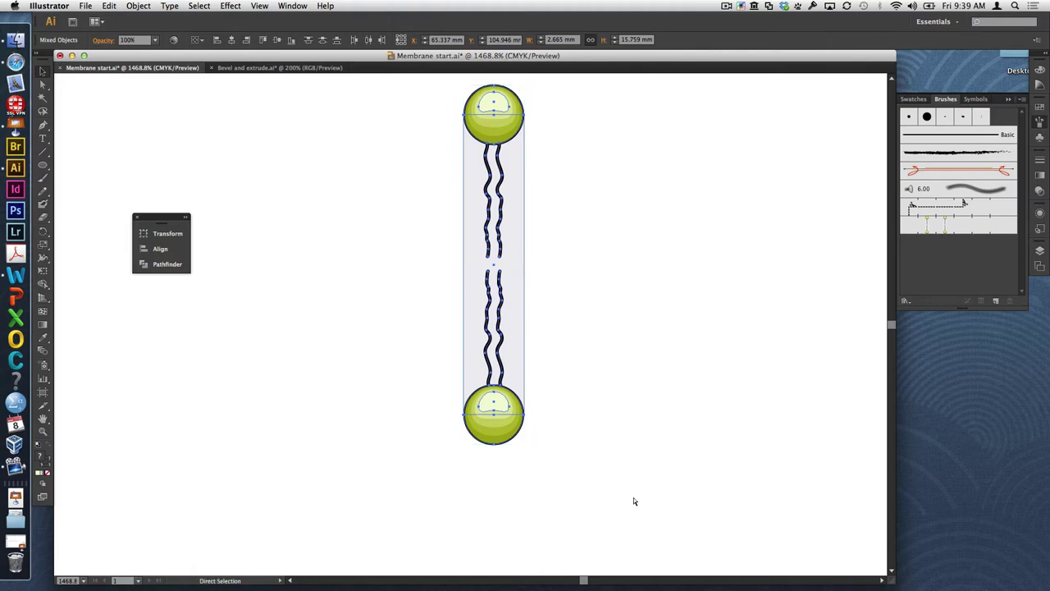
Step: Draw a sagging three-anchor open curve with the Pen tool across the artboard's lower half, about 173 mm wide and 20 mm high
{"action": "key", "text": "super+minus"}
{"action": "key", "text": "super+minus"}
{"action": "key", "text": "super+minus"}
{"action": "key", "text": "super+minus"}
{"action": "key", "text": "super+minus"}
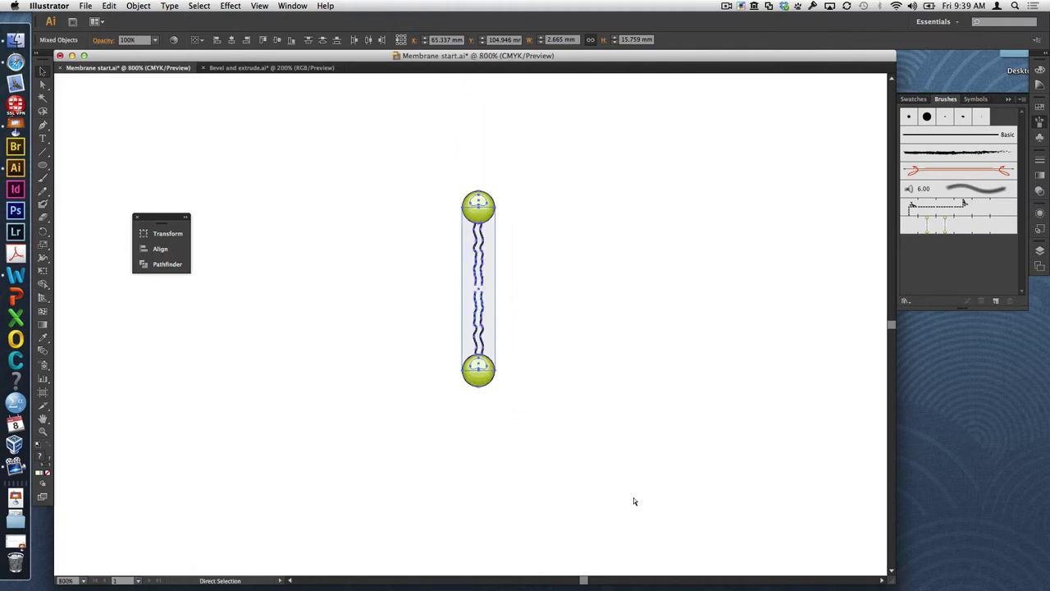
{"action": "key", "text": "super+minus"}
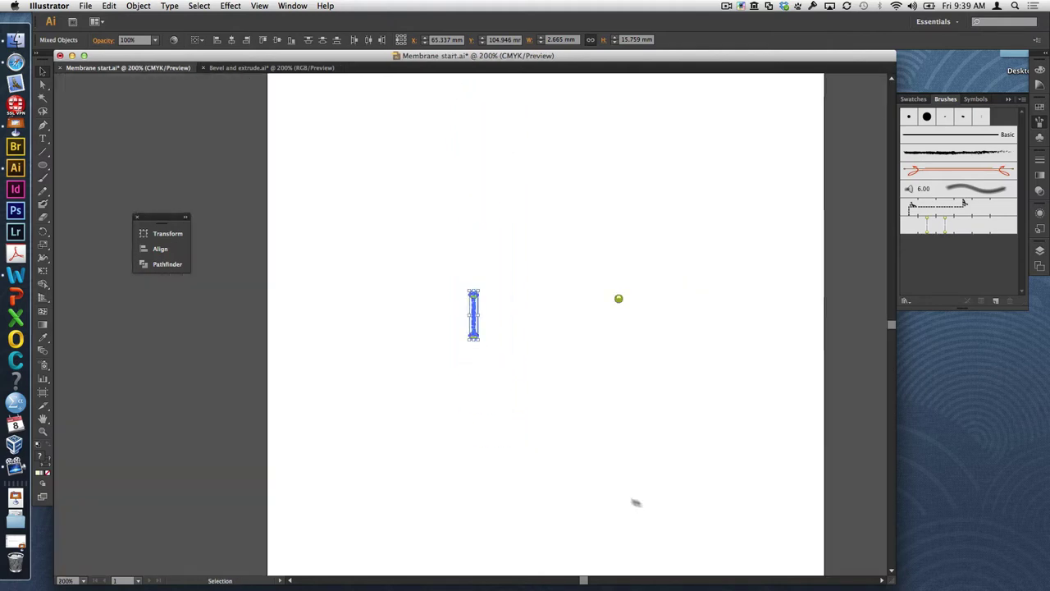
{"action": "left_click_drag", "start_coordinate": [634, 502], "coordinate": [631, 375]}
{"action": "left_click", "coordinate": [42, 125]}
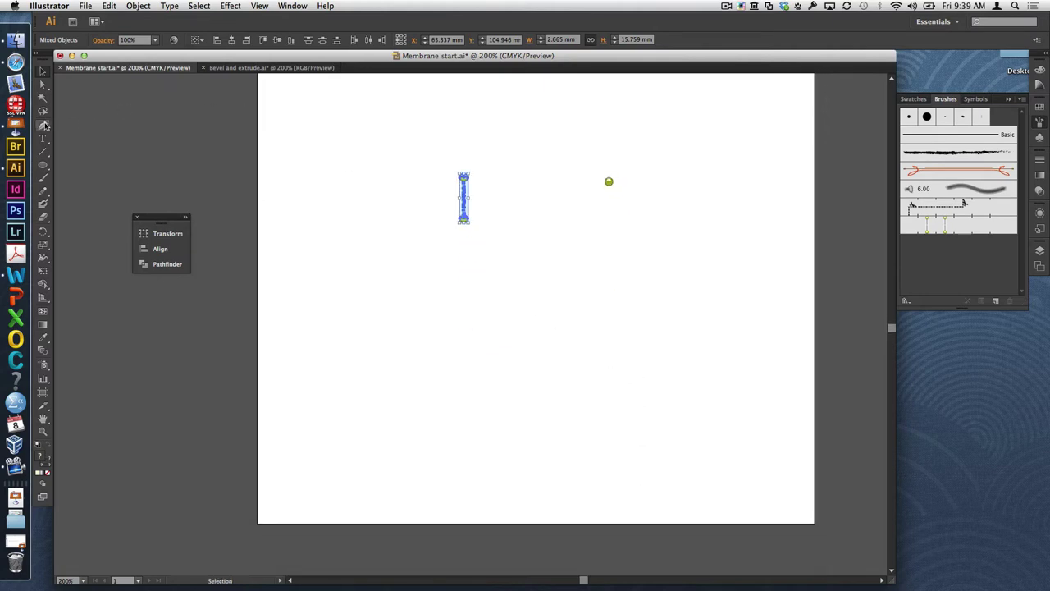
{"action": "left_click_drag", "start_coordinate": [267, 348], "coordinate": [366, 347]}
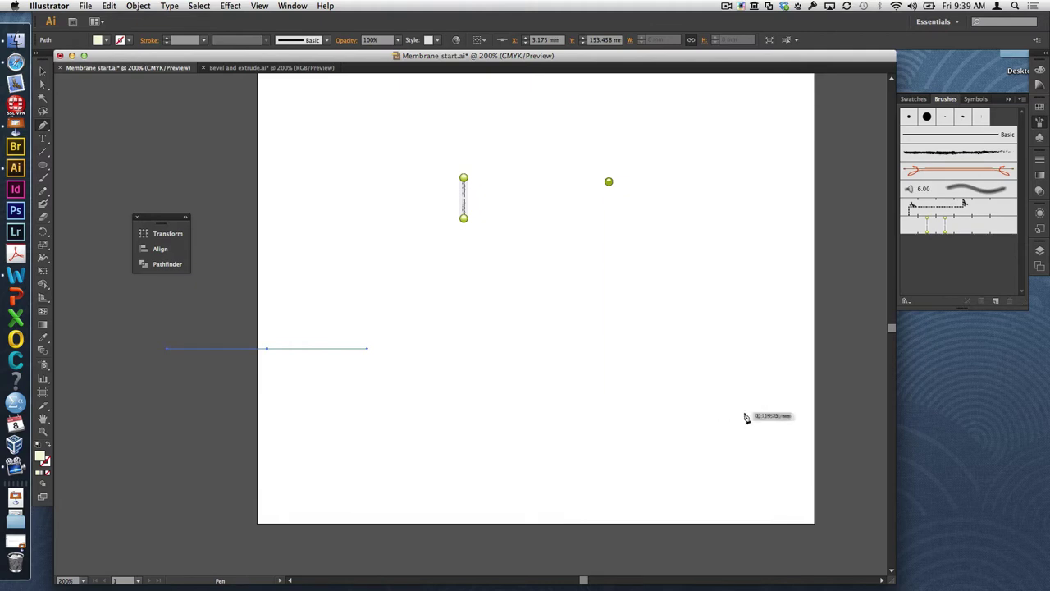
{"action": "left_click_drag", "start_coordinate": [596, 410], "coordinate": [670, 413]}
{"action": "left_click_drag", "start_coordinate": [804, 350], "coordinate": [837, 348]}
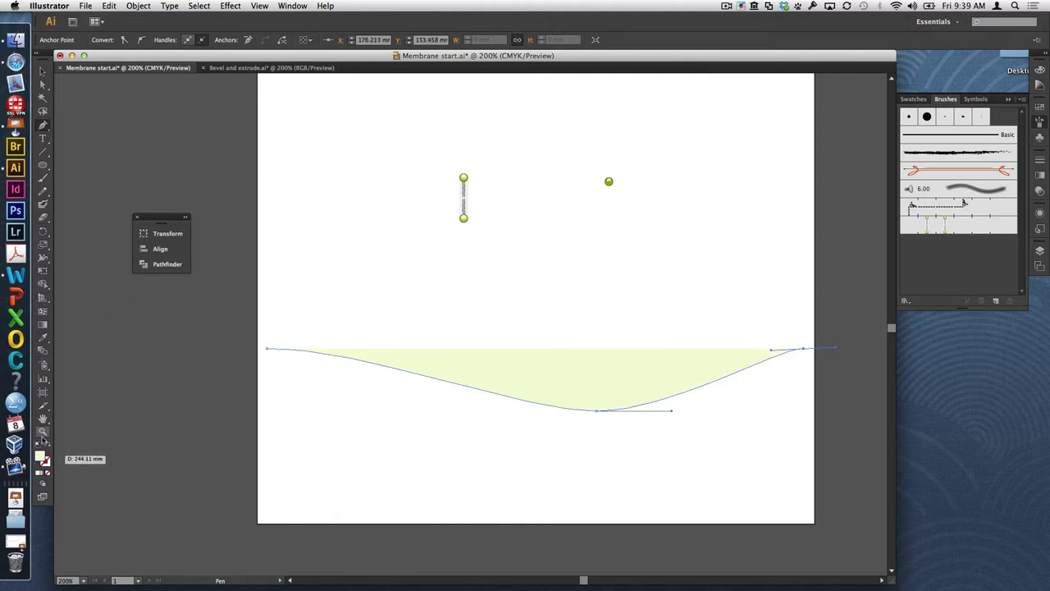
Step: Give the curve no fill and a black stroke, and apply the new lipid pattern brush to it
{"action": "left_click", "coordinate": [45, 475]}
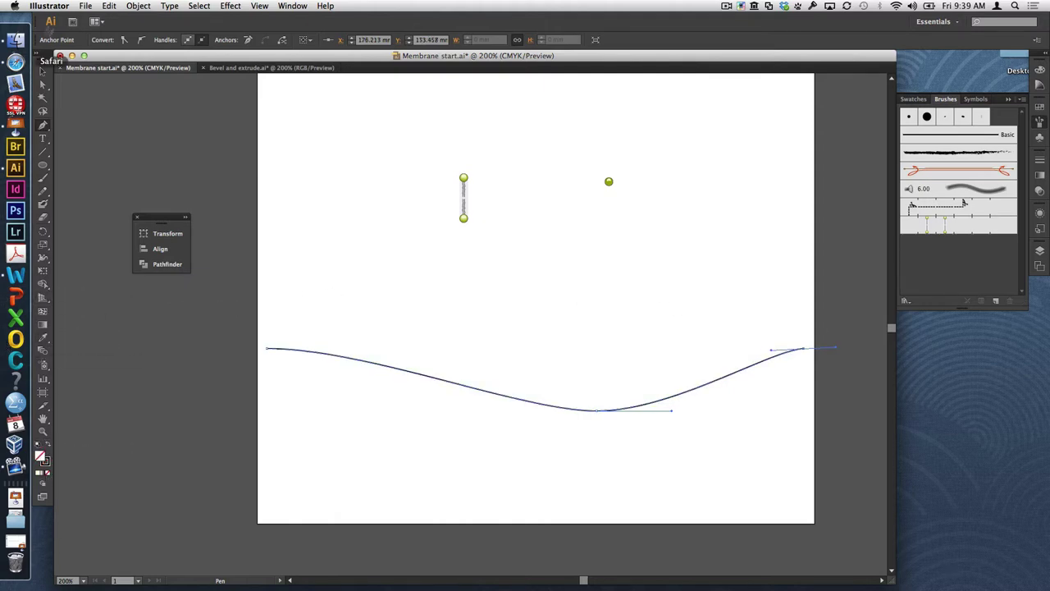
{"action": "left_click", "coordinate": [43, 72]}
{"action": "left_click", "coordinate": [659, 498]}
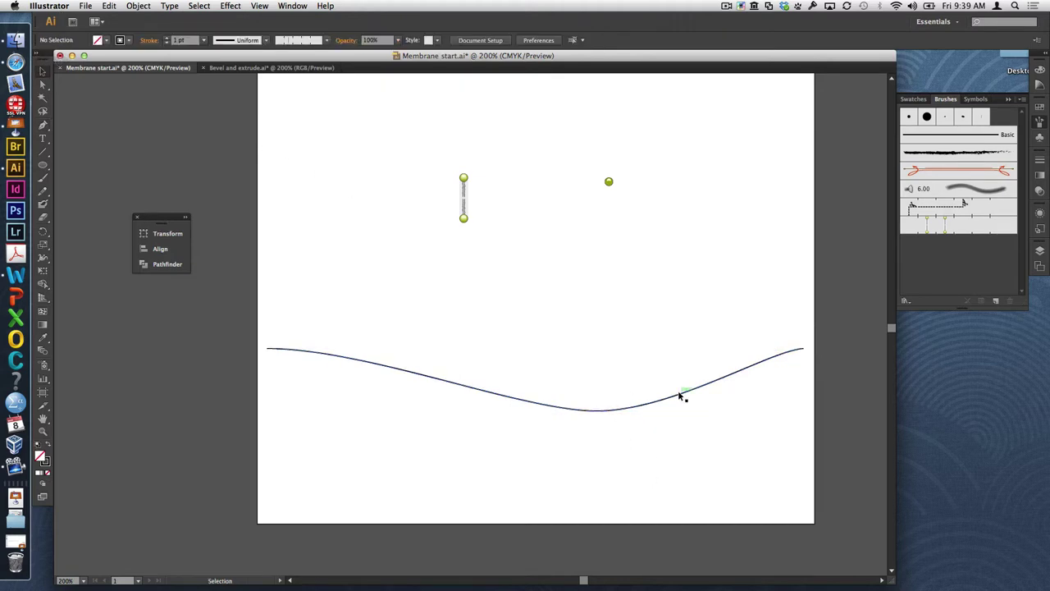
{"action": "left_click", "coordinate": [680, 394]}
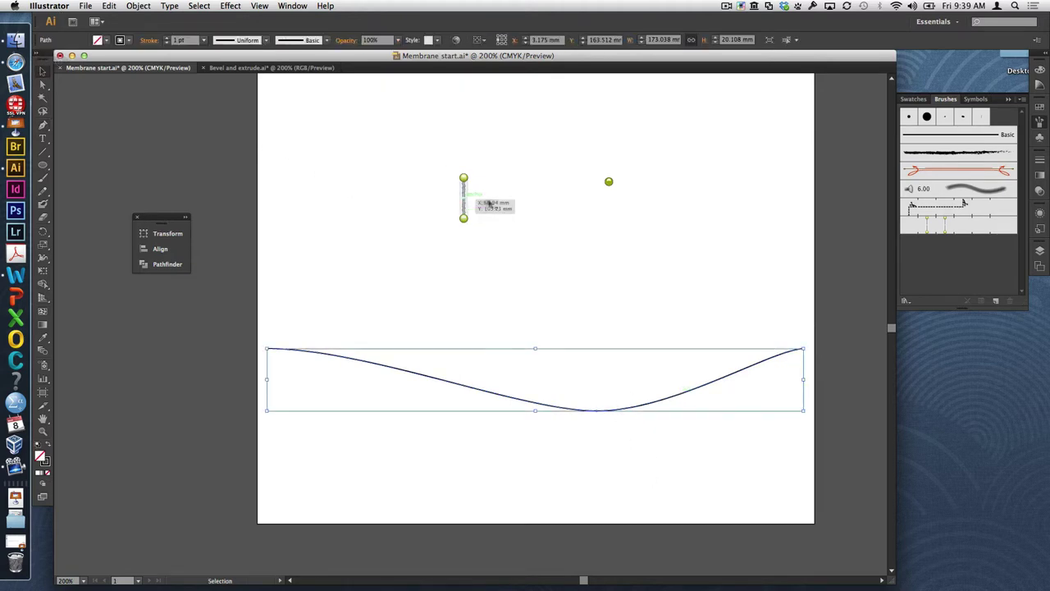
{"action": "left_click", "coordinate": [946, 225]}
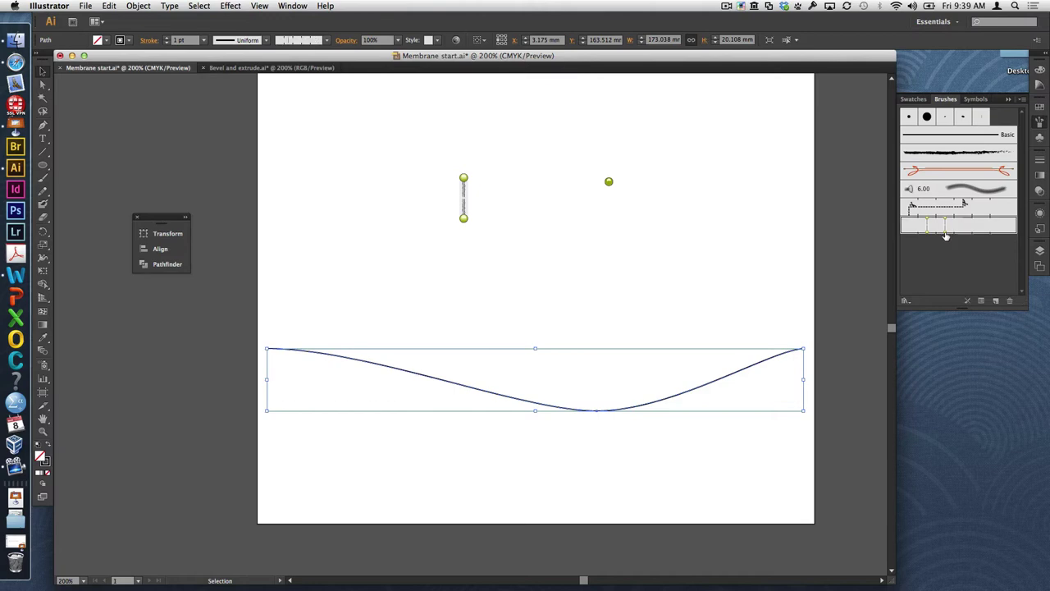
{"action": "left_click", "coordinate": [718, 294]}
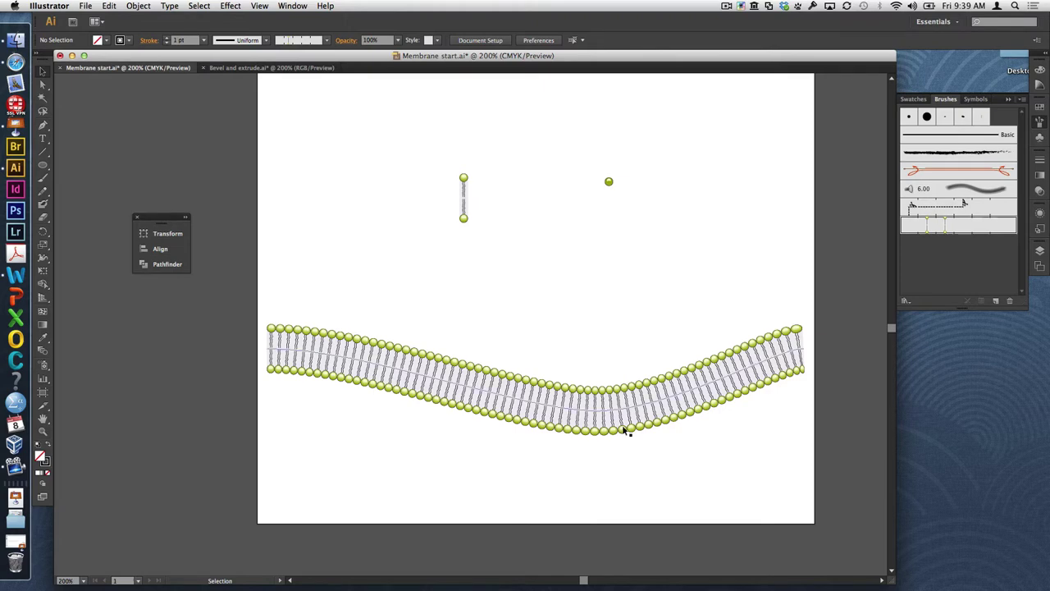
Step: Reshape the membrane by moving its path's left end anchor down about 6 mm
{"action": "left_click", "coordinate": [44, 84]}
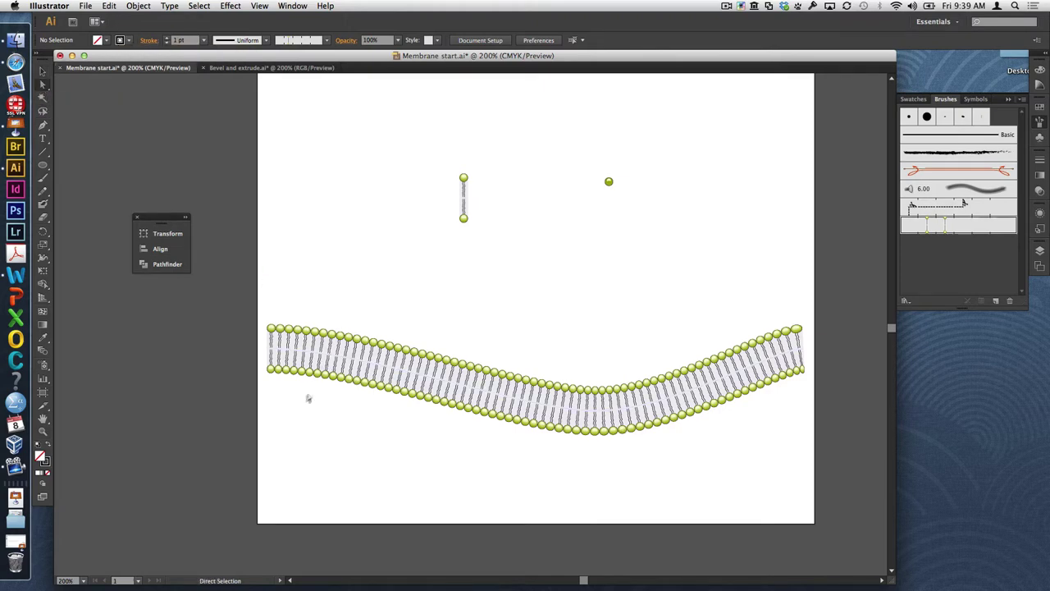
{"action": "left_click_drag", "start_coordinate": [269, 350], "coordinate": [268, 371]}
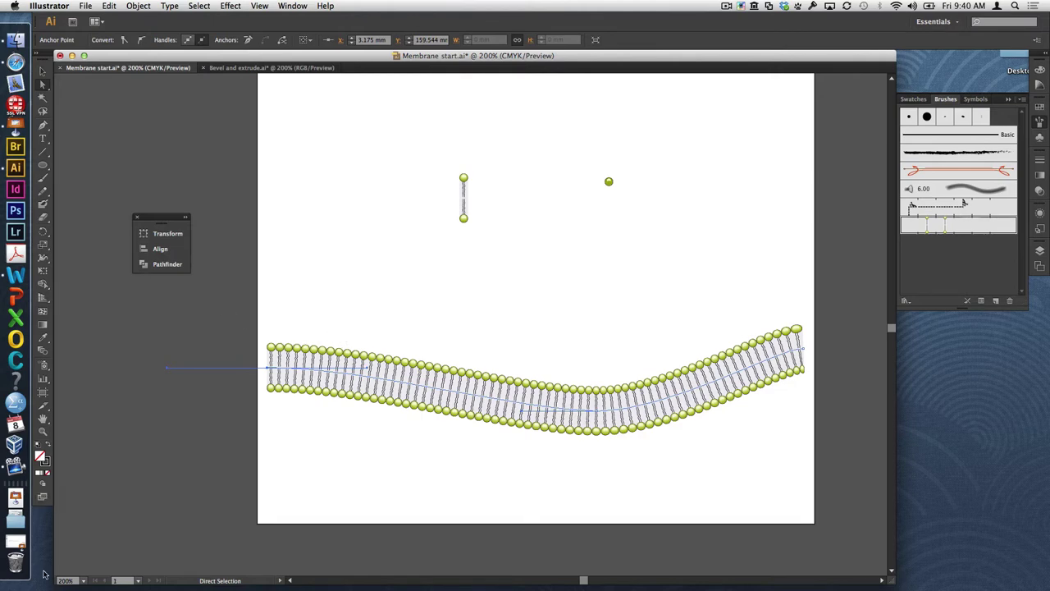
{"action": "left_click", "coordinate": [389, 443]}
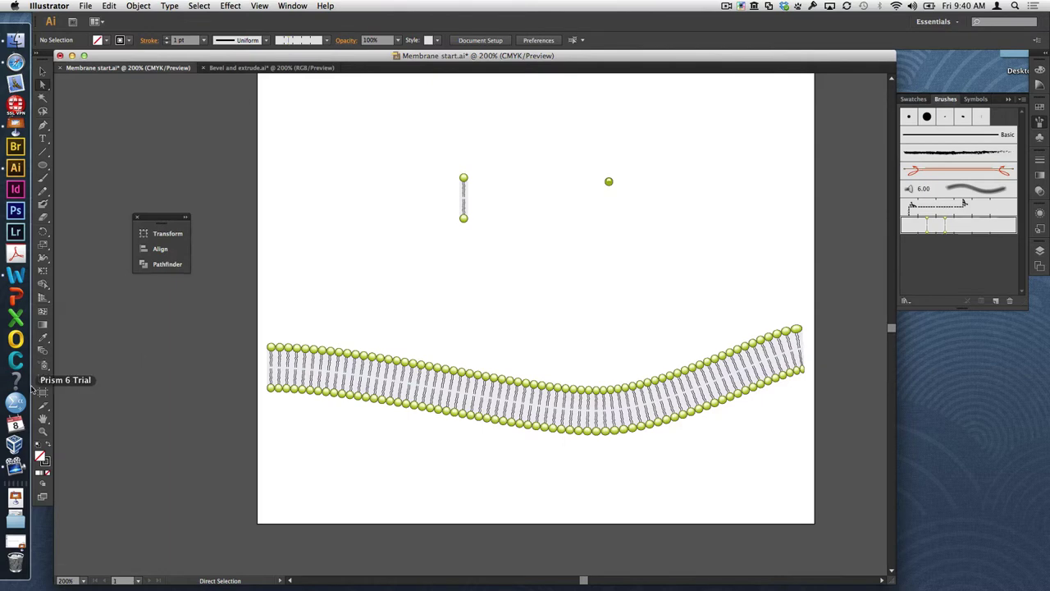
Step: Blend the pale highlight with the green circle using the Blend tool
{"action": "left_click", "coordinate": [42, 432]}
{"action": "left_click_drag", "start_coordinate": [647, 164], "coordinate": [596, 196]}
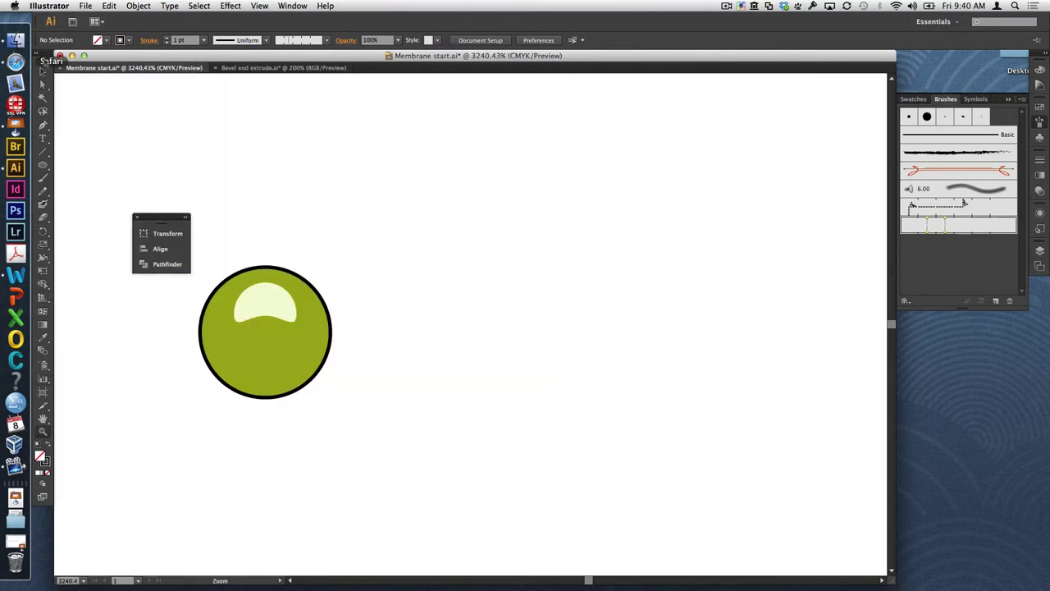
{"action": "left_click", "coordinate": [42, 70]}
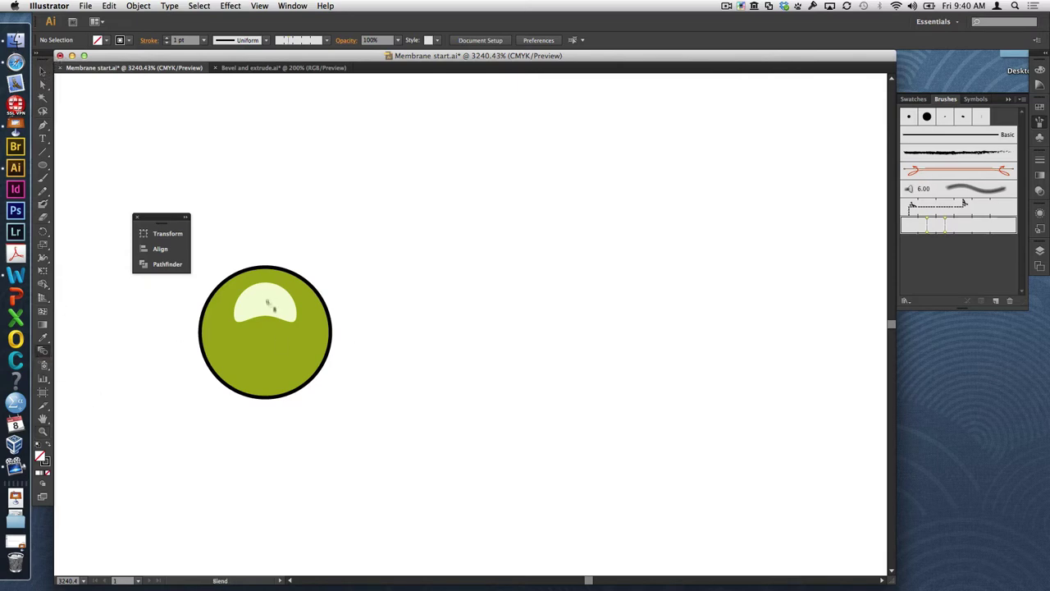
{"action": "left_click", "coordinate": [265, 310]}
{"action": "key", "text": "w"}
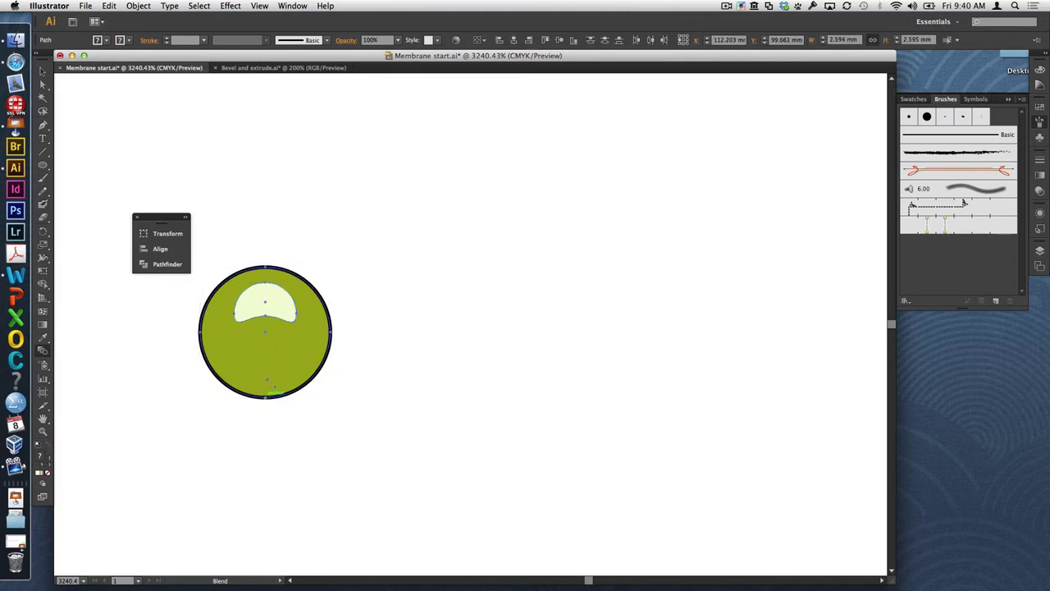
{"action": "left_click", "coordinate": [272, 404]}
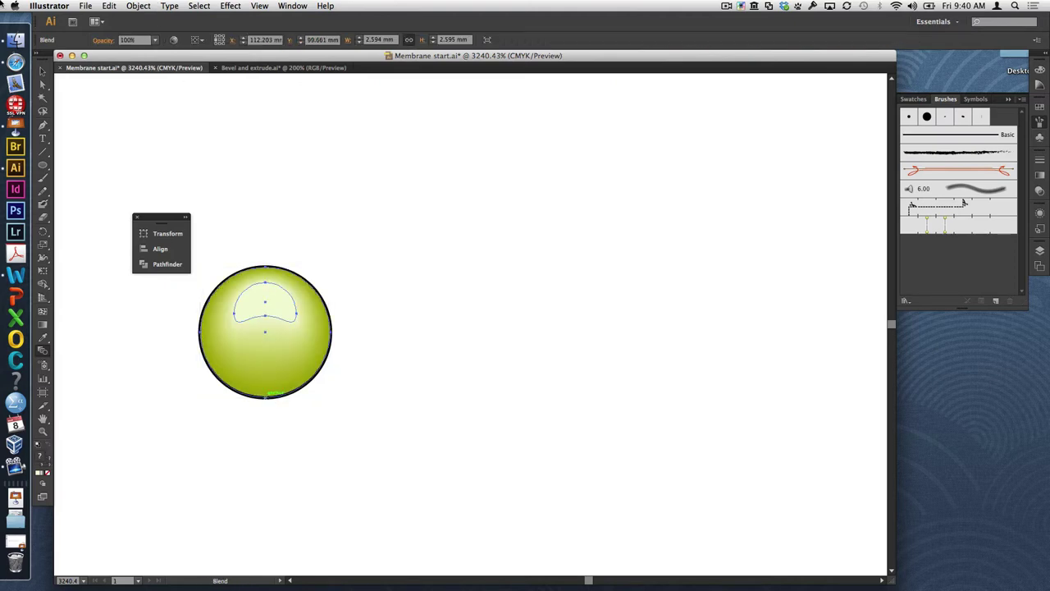
Step: Set the blend's spacing to Specified Steps with 3 steps, and deselect the blended circle
{"action": "left_click", "coordinate": [138, 6]}
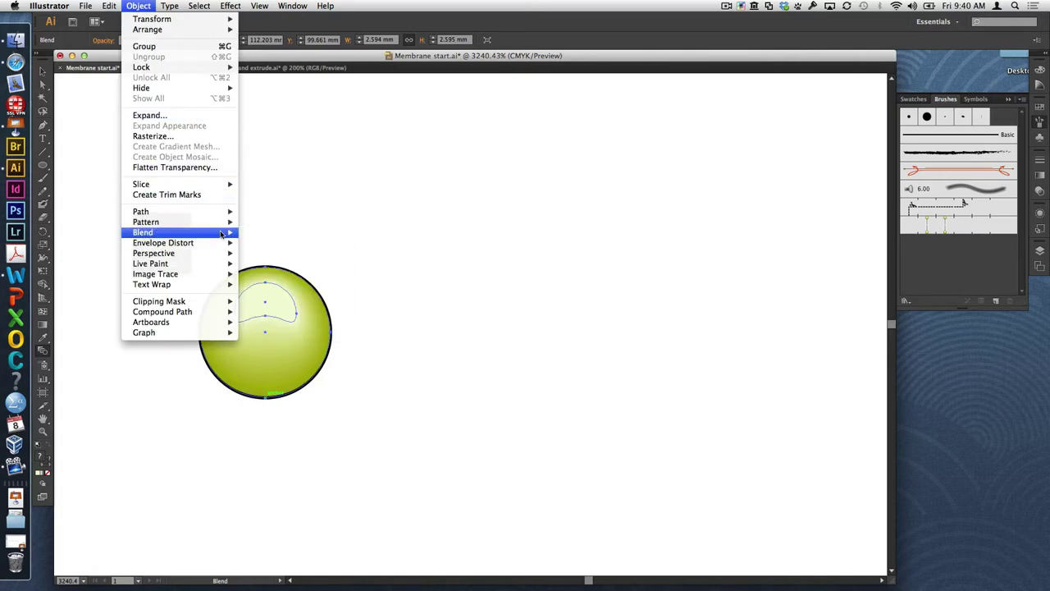
{"action": "mouse_move", "coordinate": [220, 234]}
{"action": "left_click", "coordinate": [286, 260]}
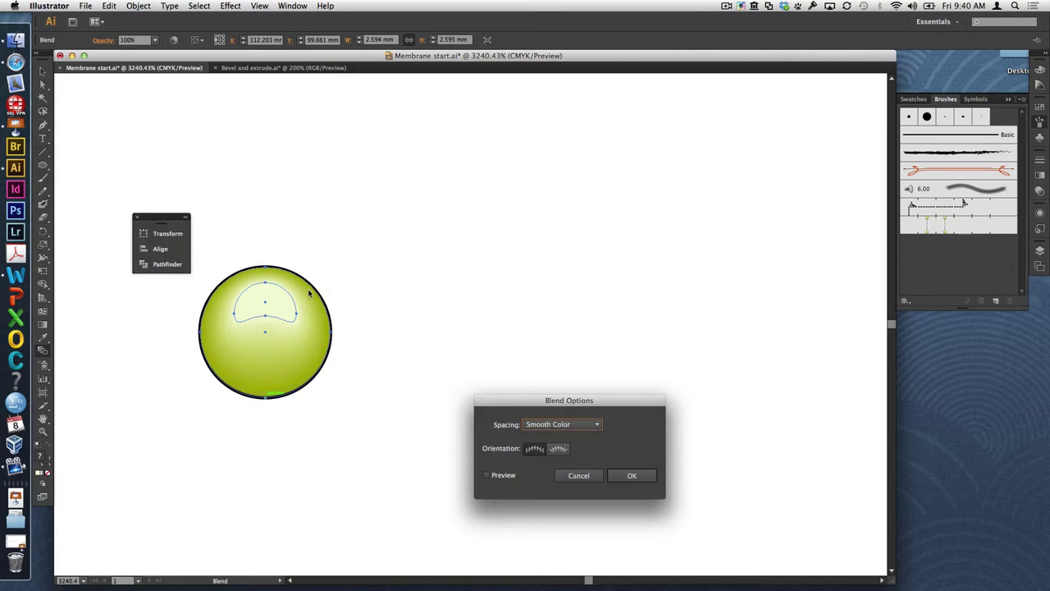
{"action": "left_click", "coordinate": [597, 424]}
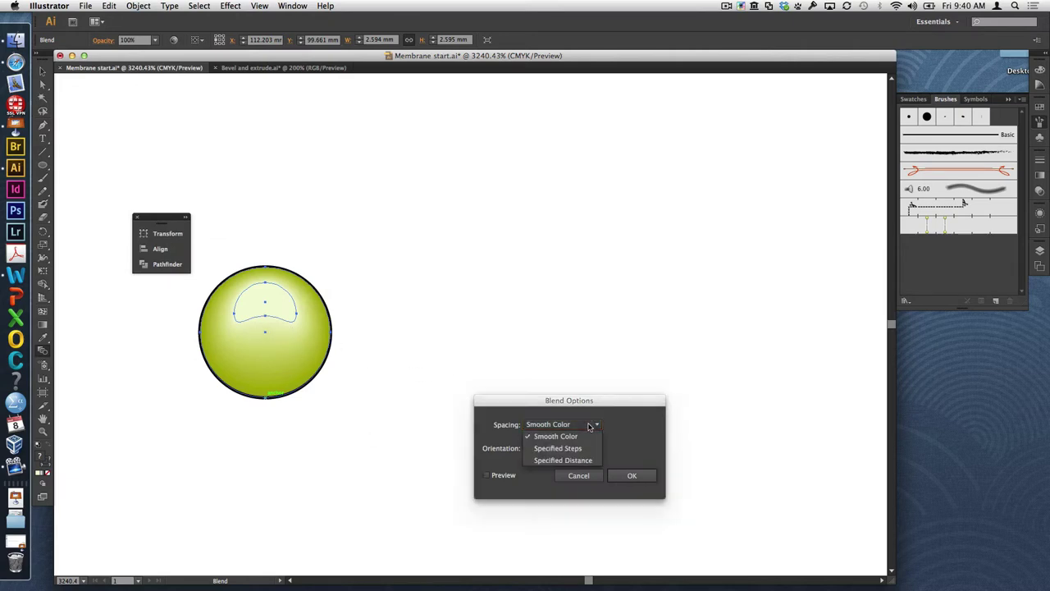
{"action": "left_click", "coordinate": [578, 449]}
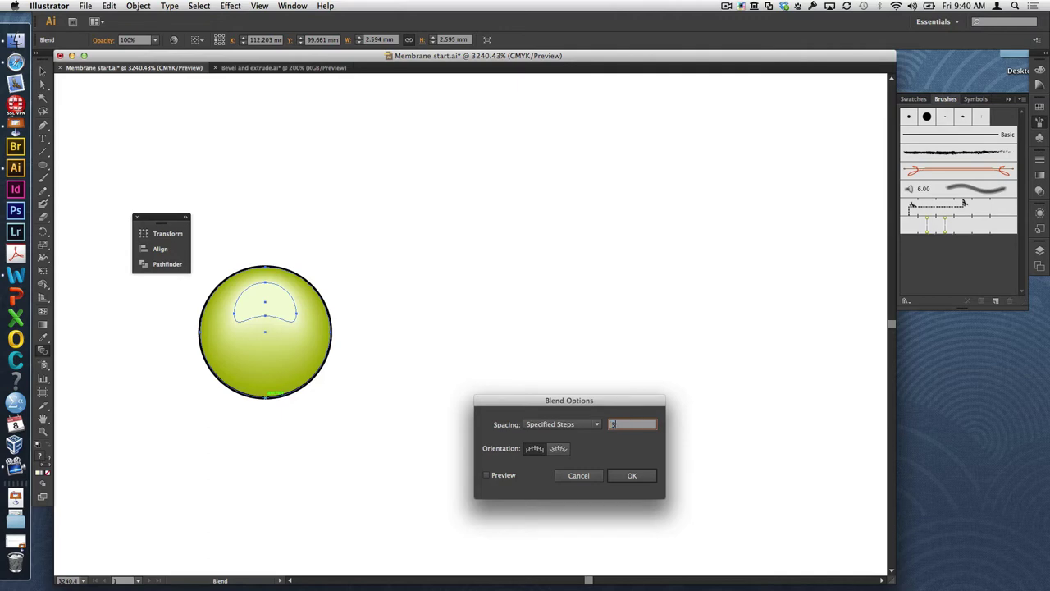
{"action": "key", "text": "Tab"}
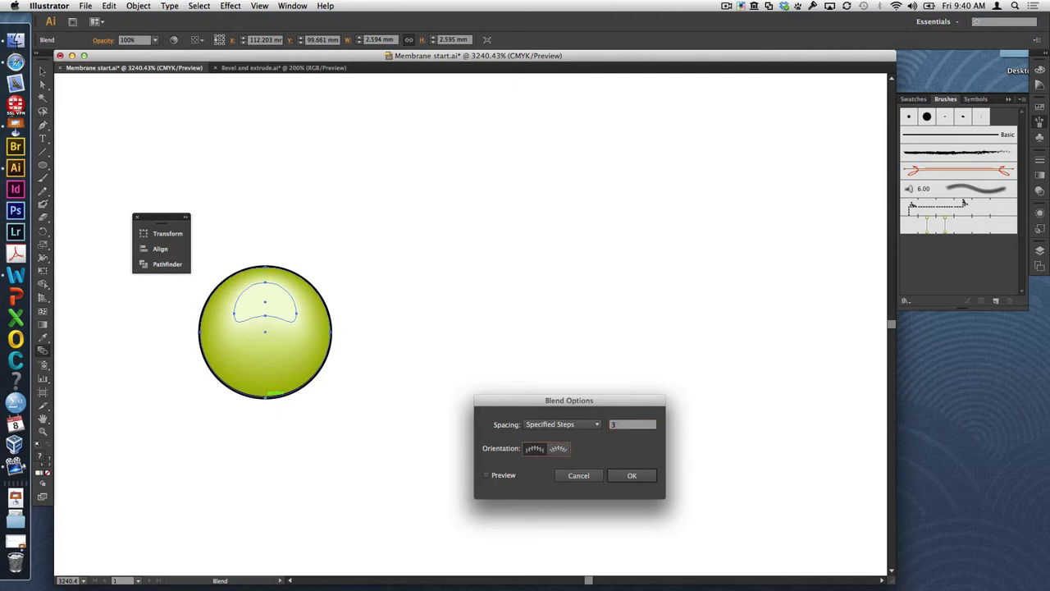
{"action": "left_click", "coordinate": [628, 475]}
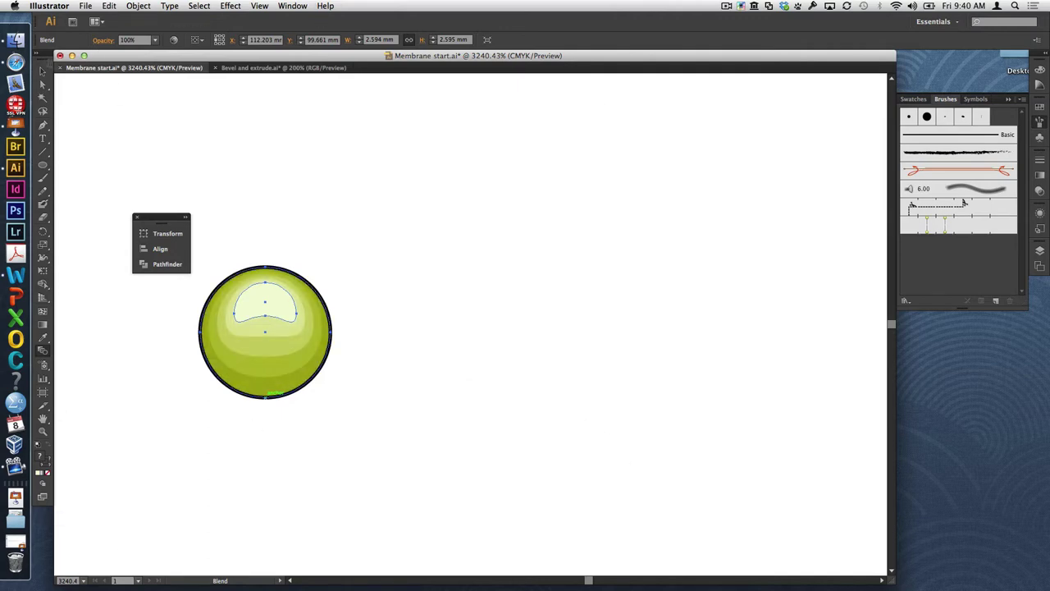
{"action": "left_click", "coordinate": [42, 83]}
{"action": "left_click", "coordinate": [202, 184]}
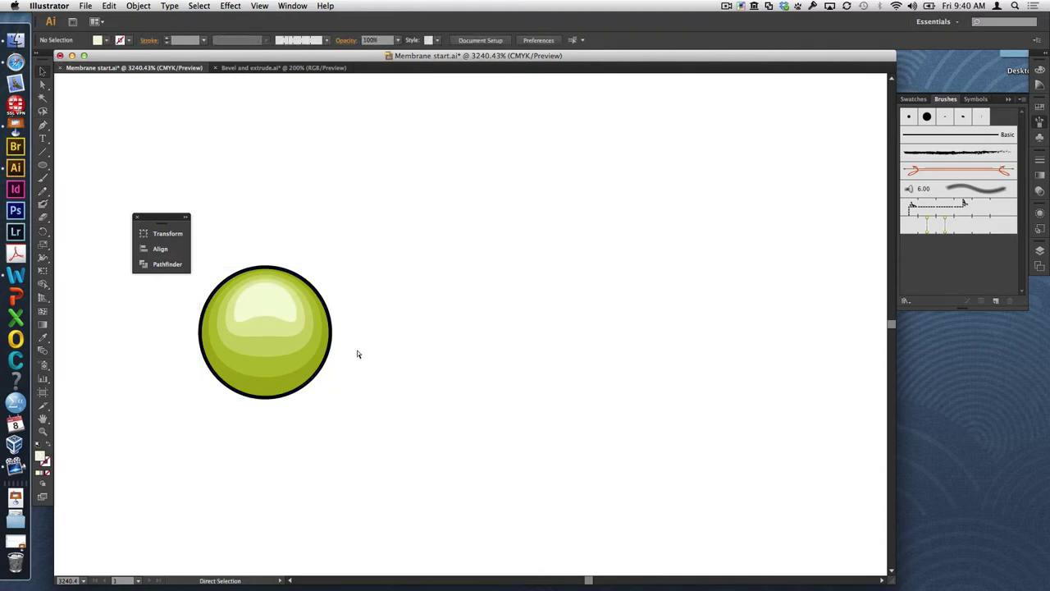
Step: Select the whole blended lipid head on the artboard with the Selection tool
{"action": "key", "text": "super+minus"}
{"action": "key", "text": "super+minus"}
{"action": "key", "text": "super+minus"}
{"action": "key", "text": "super+minus"}
{"action": "key", "text": "super+minus"}
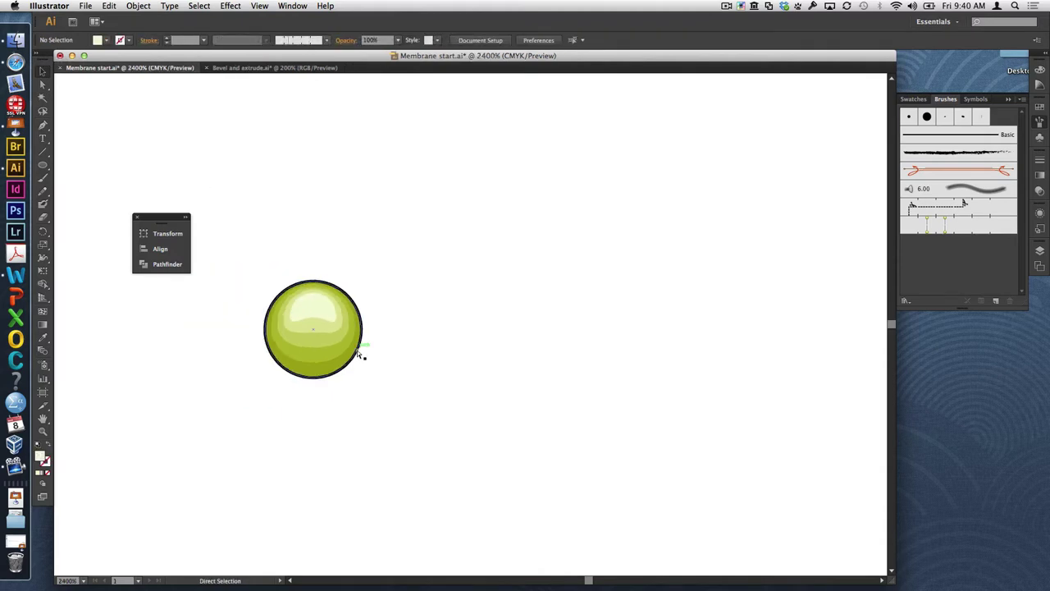
{"action": "key", "text": "super+minus"}
{"action": "key", "text": "v"}
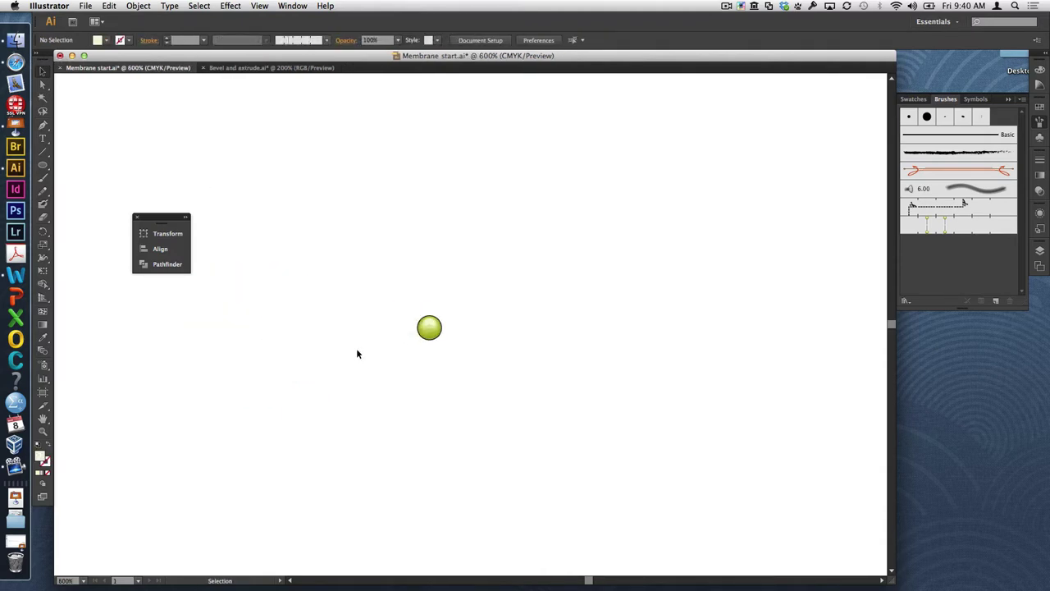
{"action": "left_click", "coordinate": [428, 326]}
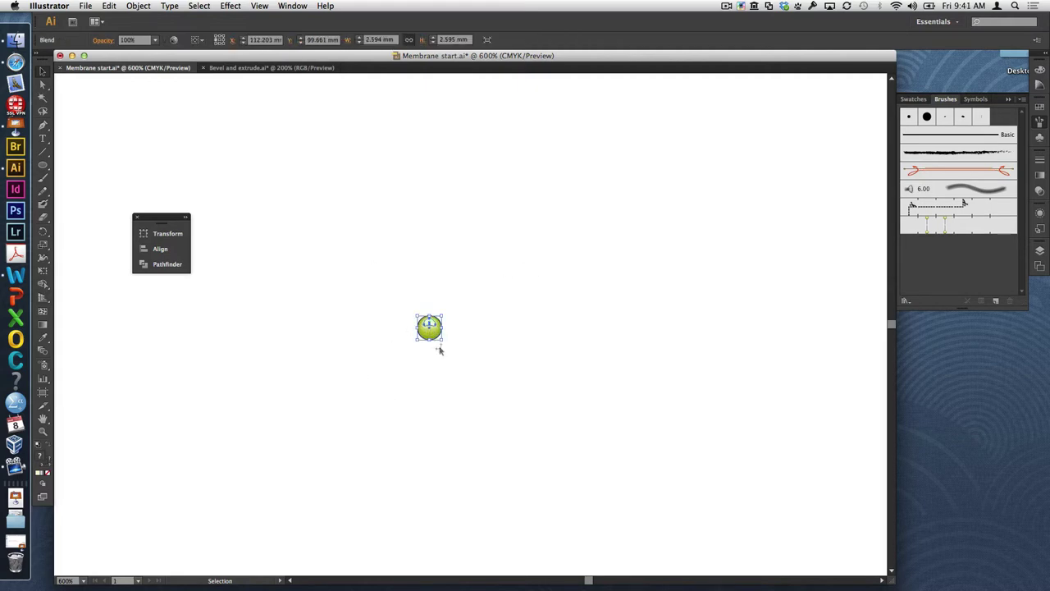
{"action": "left_click", "coordinate": [230, 6]}
{"action": "mouse_move", "coordinate": [151, 5]}
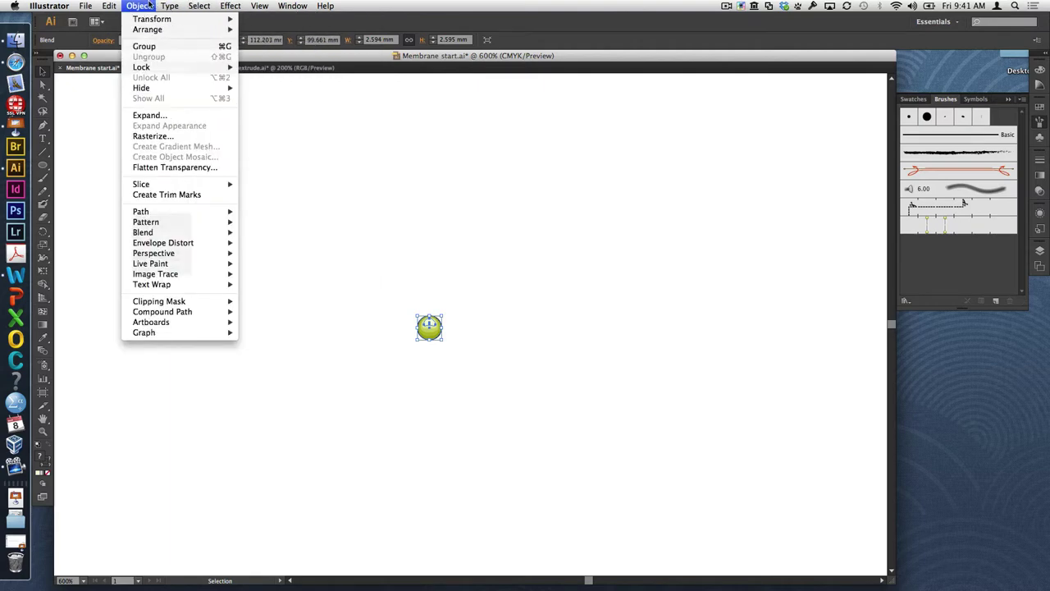
{"action": "mouse_move", "coordinate": [220, 4]}
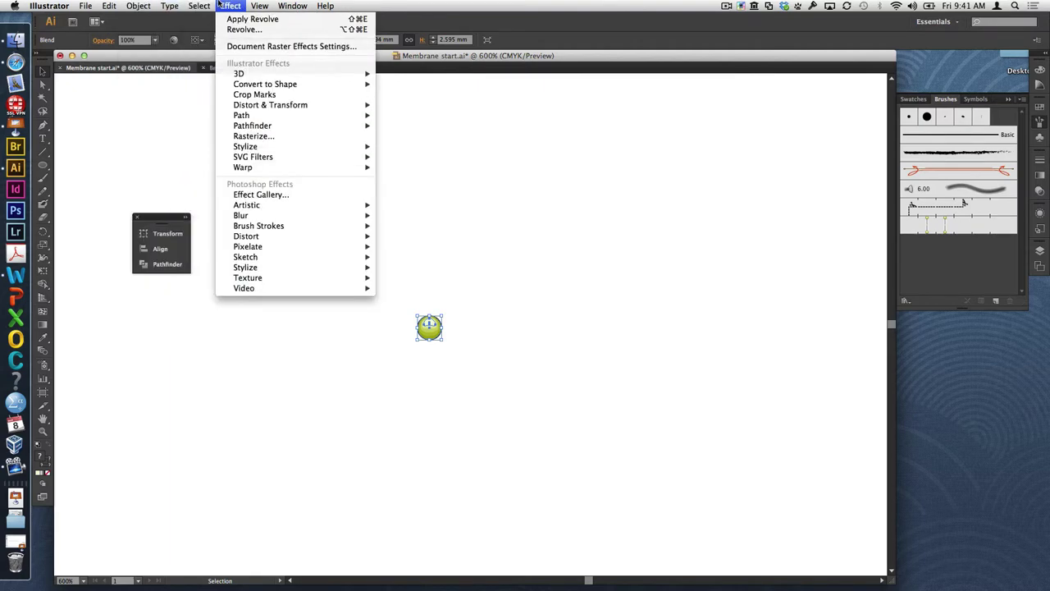
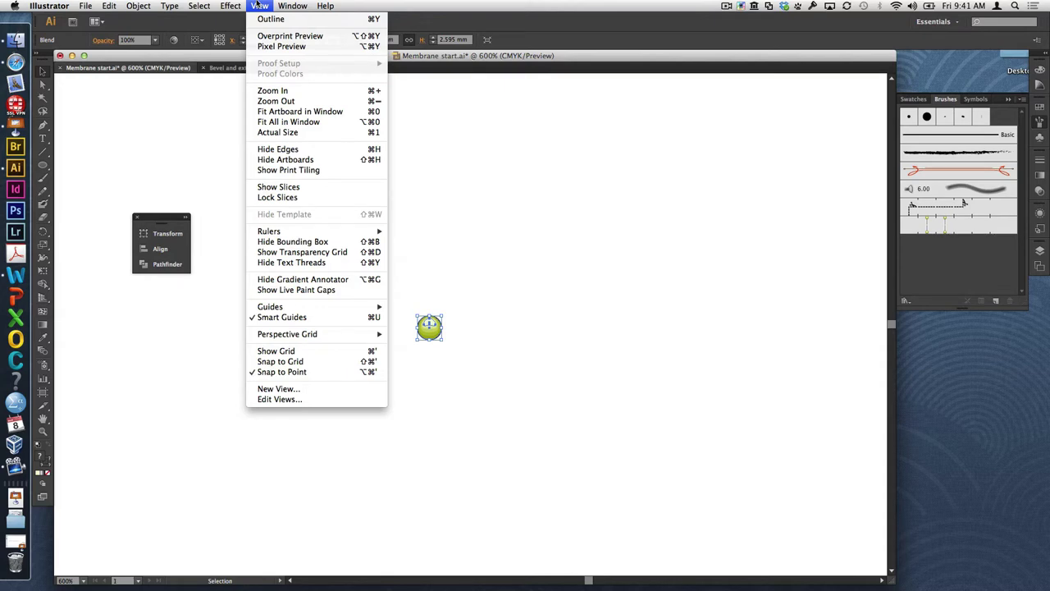
{"action": "mouse_move", "coordinate": [109, 5]}
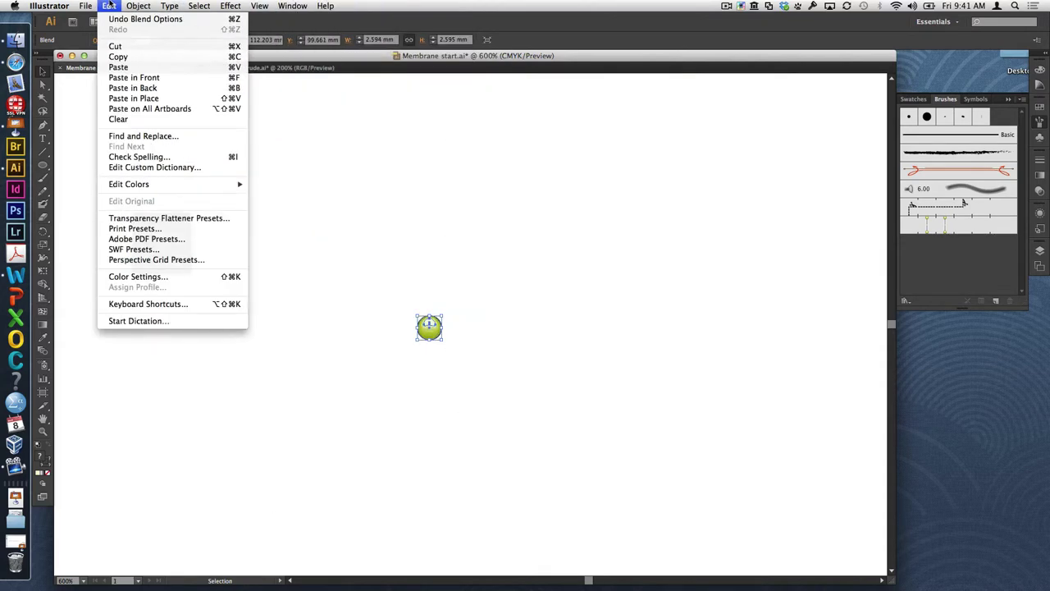
{"action": "left_click", "coordinate": [109, 5]}
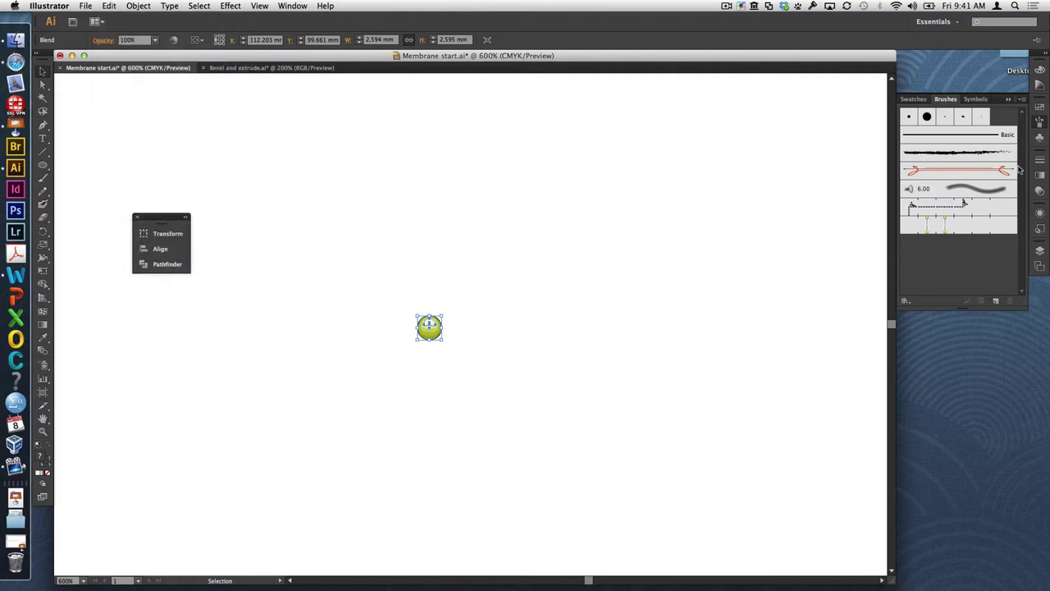
{"action": "left_click", "coordinate": [1040, 108]}
{"action": "left_click", "coordinate": [1021, 100]}
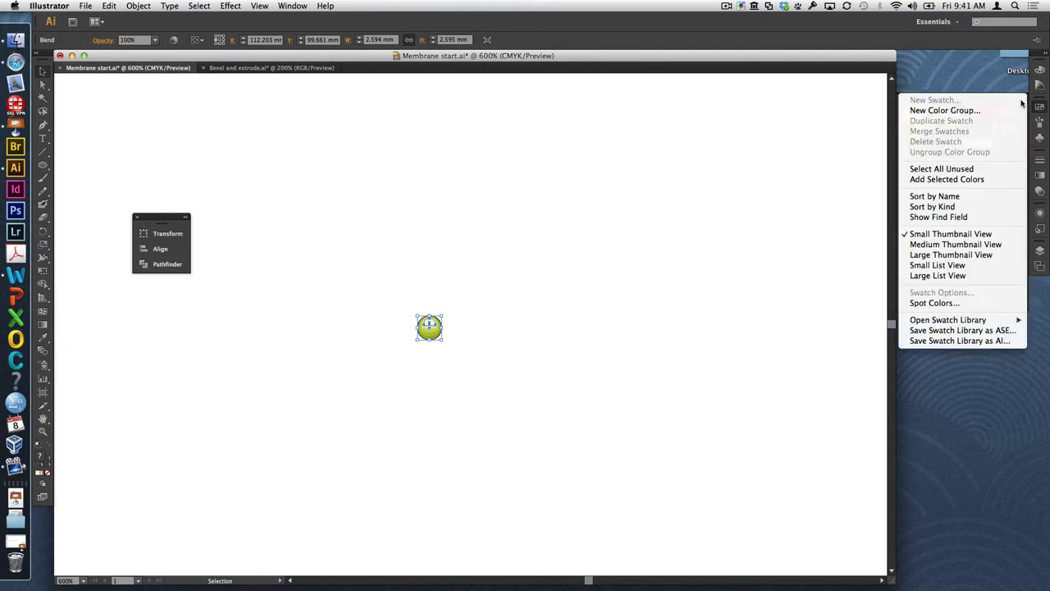
{"action": "key", "text": "Escape"}
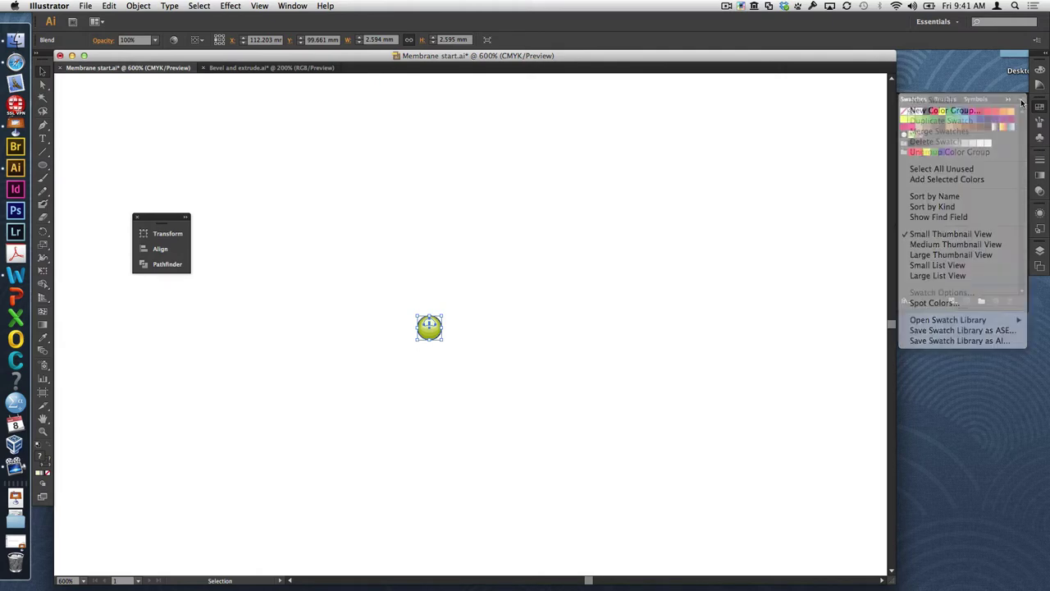
Step: Show the Pattern Options and make a new pattern from the selected green sphere
{"action": "left_click", "coordinate": [293, 6]}
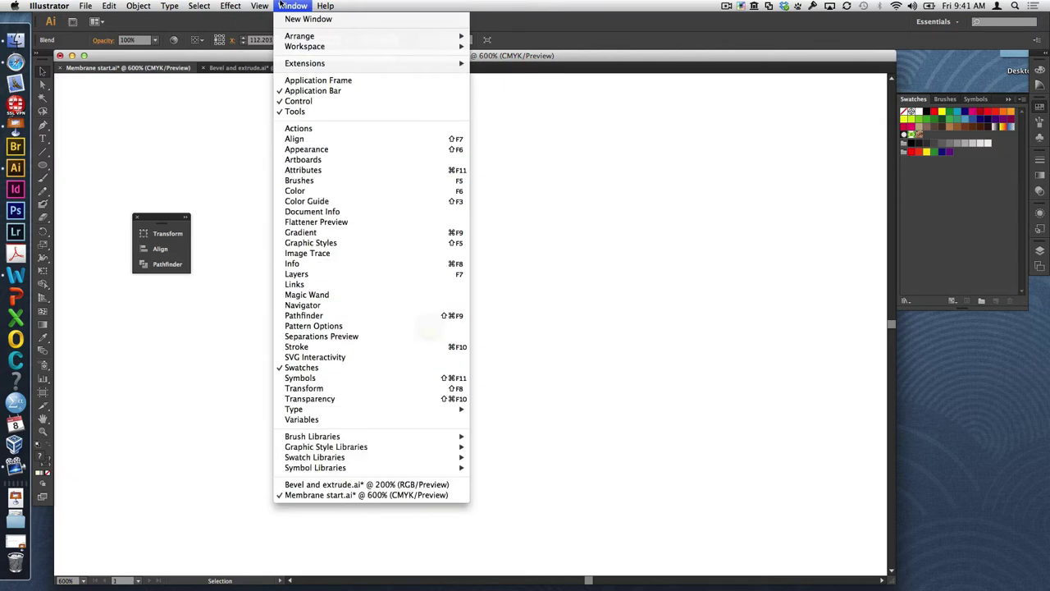
{"action": "left_click", "coordinate": [331, 326]}
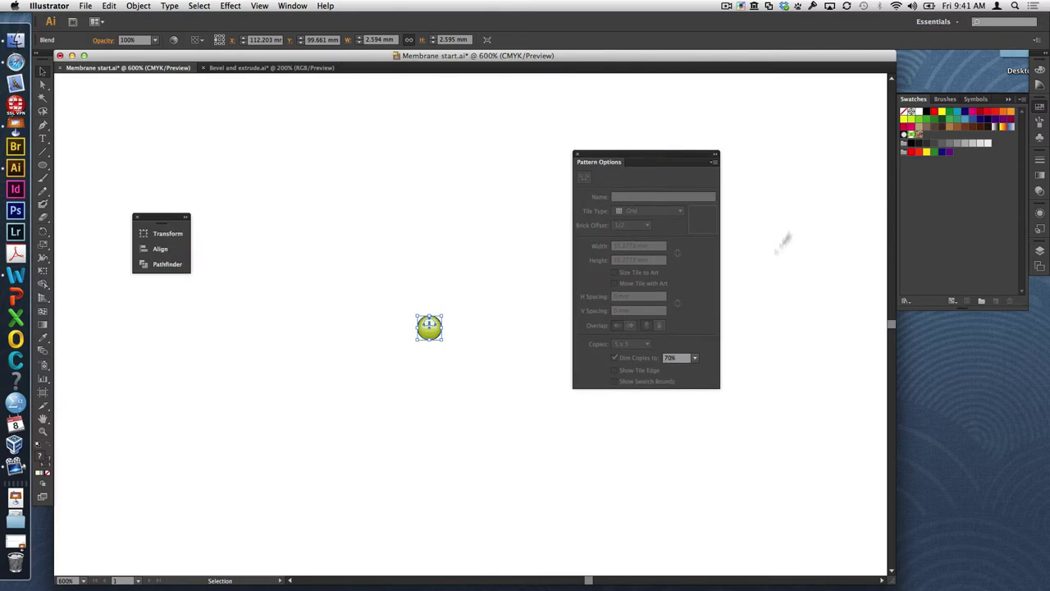
{"action": "left_click", "coordinate": [714, 162]}
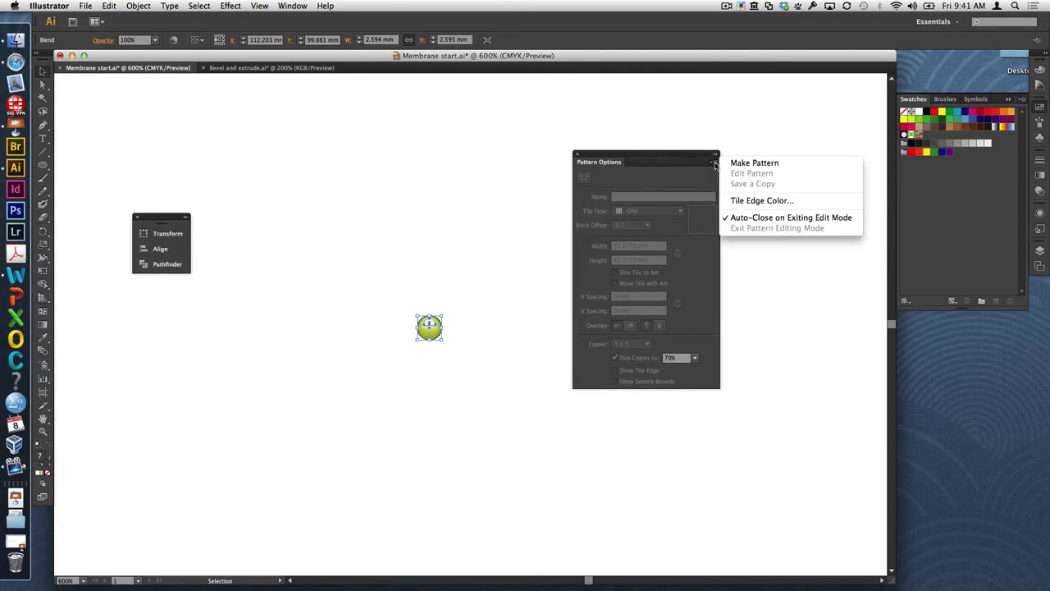
{"action": "left_click", "coordinate": [755, 164]}
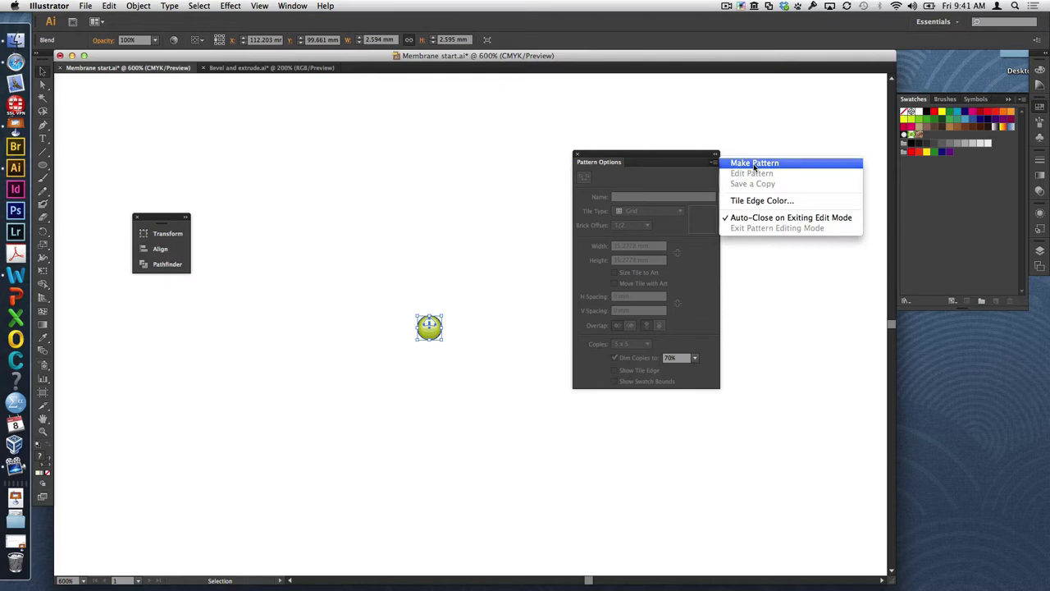
{"action": "left_click", "coordinate": [499, 264]}
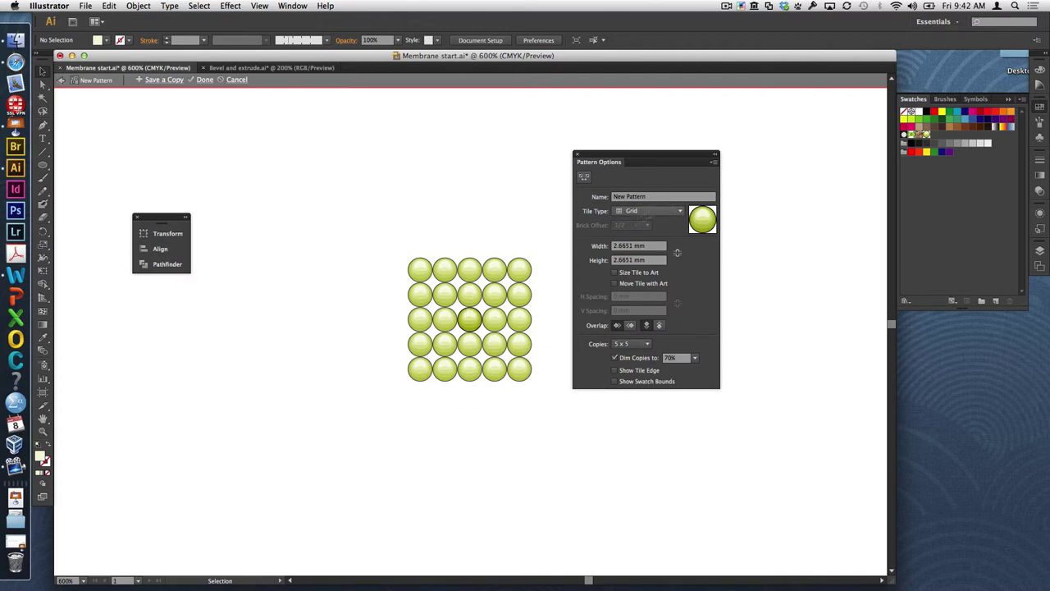
Step: Set the pattern's tile type to Brick by Row and its tile height to 1 mm
{"action": "left_click", "coordinate": [679, 212]}
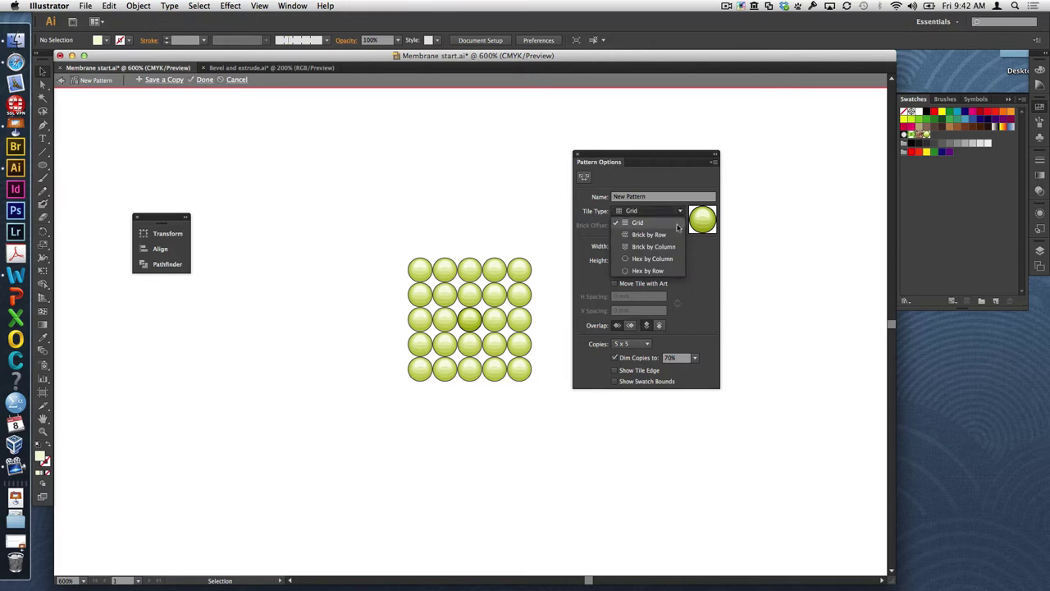
{"action": "left_click", "coordinate": [674, 235]}
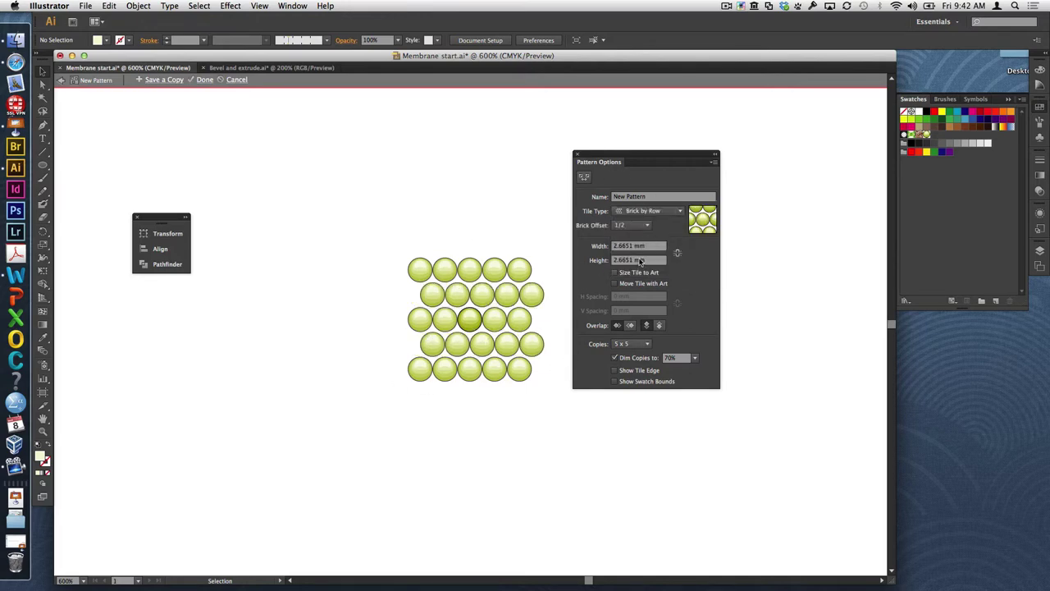
{"action": "left_click", "coordinate": [641, 260]}
{"action": "key", "text": "BackSpace"}
{"action": "key", "text": "BackSpace"}
{"action": "key", "text": "BackSpace"}
{"action": "key", "text": "Tab"}
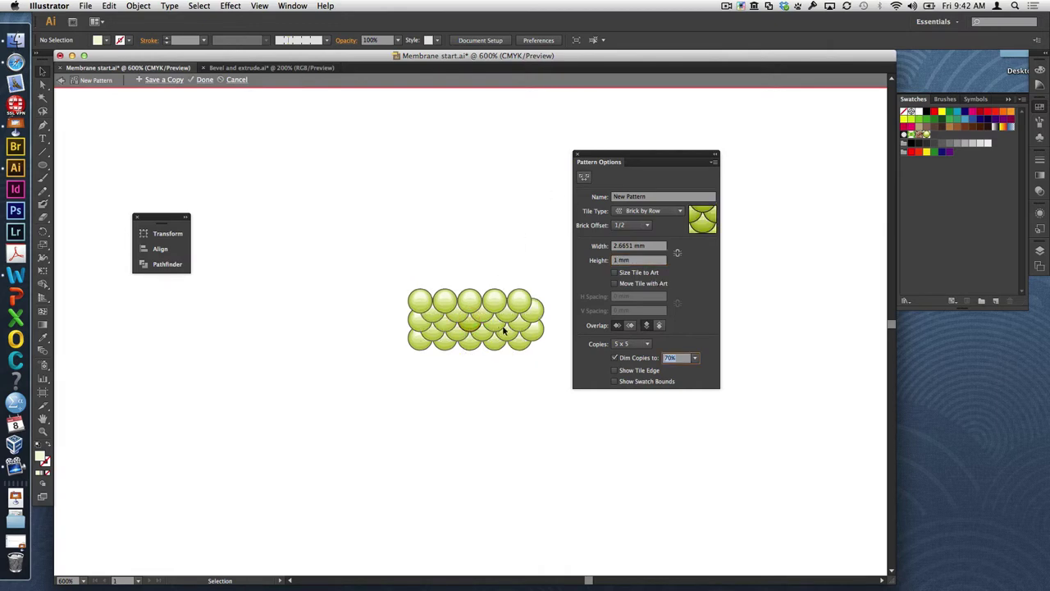
Step: Set the pattern's vertical overlap so lower rows lie in front of upper ones, and exit pattern editing mode
{"action": "left_click", "coordinate": [646, 325]}
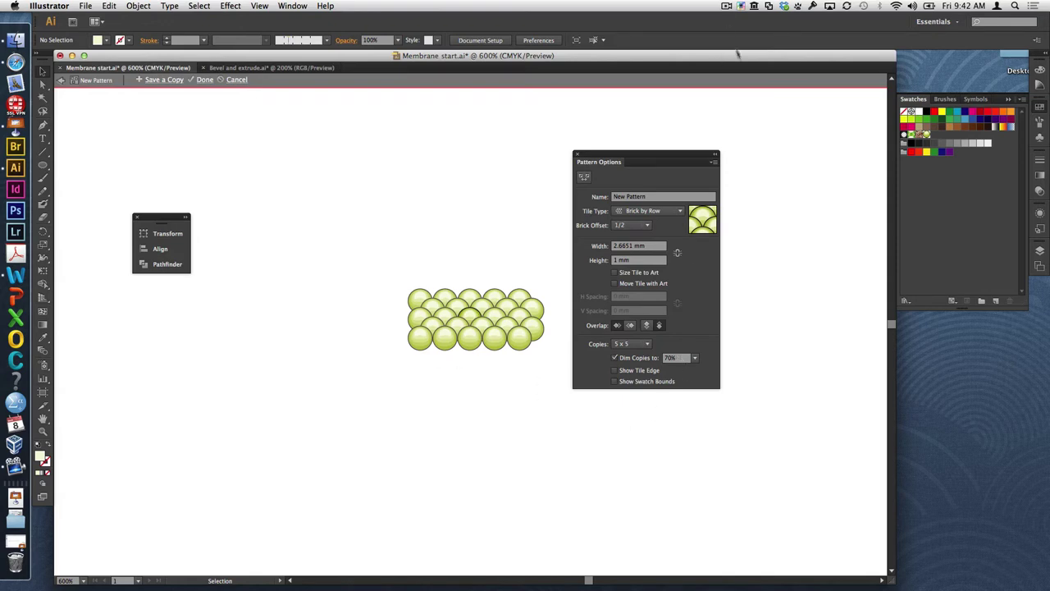
{"action": "left_click", "coordinate": [715, 163]}
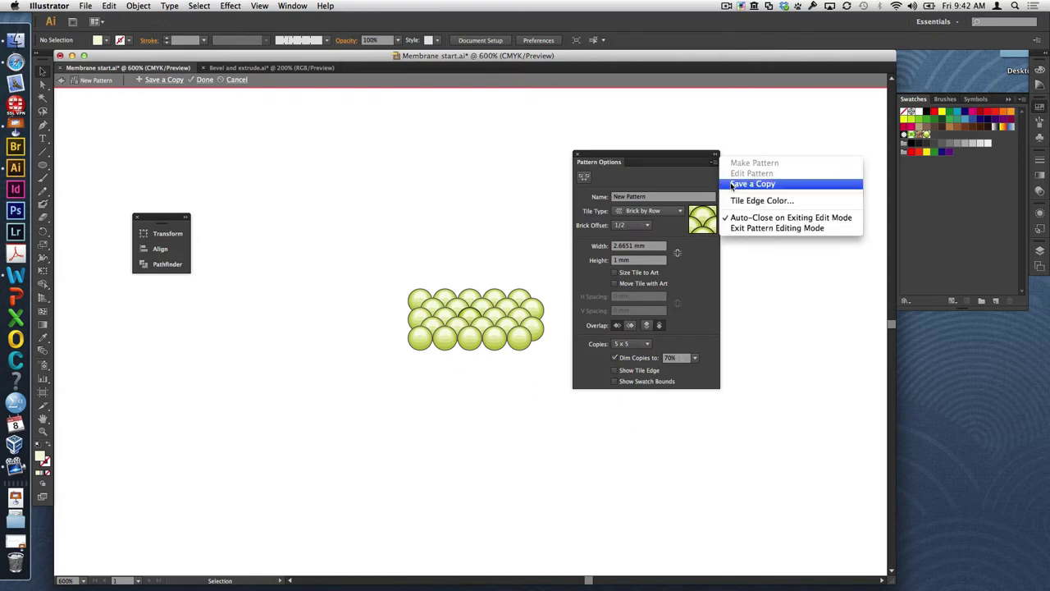
{"action": "left_click", "coordinate": [749, 228]}
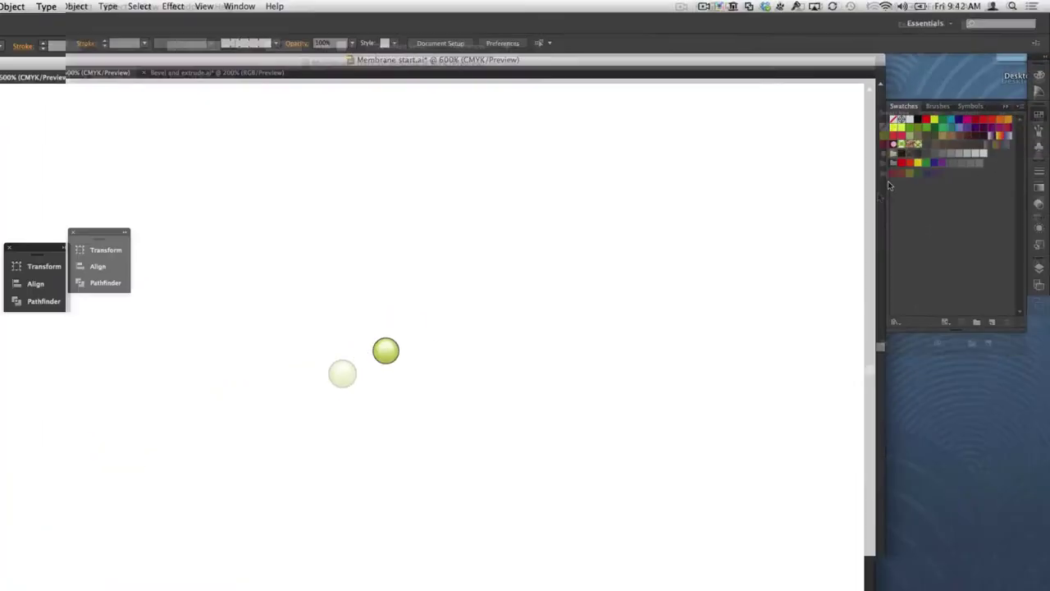
Step: Draw a rectangle about 172 × 45 mm across the membrane's full width, with its lower edge overlapping the membrane
{"action": "key", "text": "super+minus"}
{"action": "key", "text": "super+minus"}
{"action": "key", "text": "super+minus"}
{"action": "key", "text": "super+minus"}
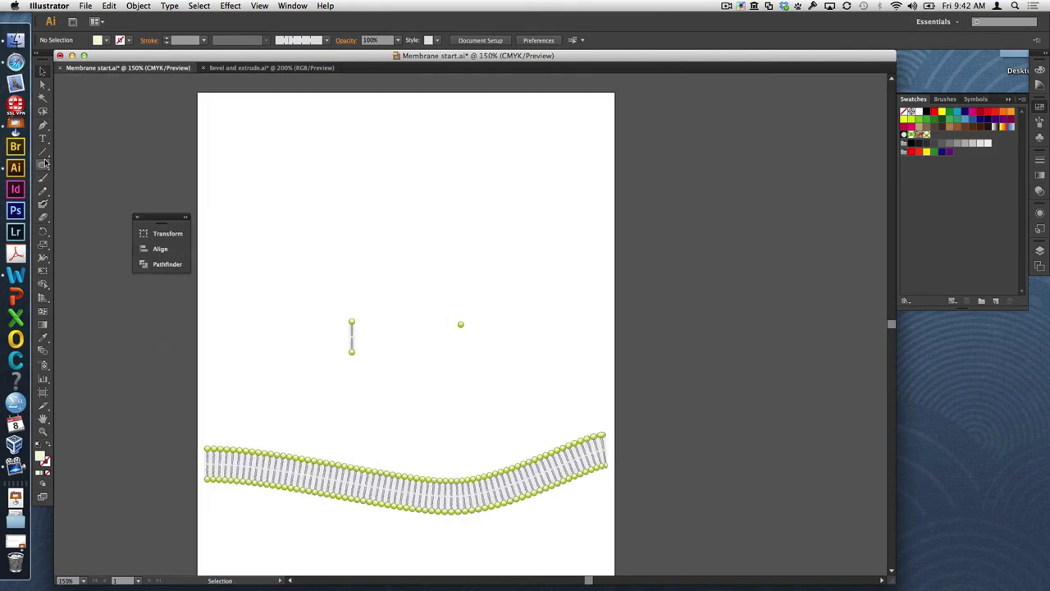
{"action": "left_click_drag", "start_coordinate": [43, 165], "coordinate": [79, 164]}
{"action": "left_click_drag", "start_coordinate": [206, 463], "coordinate": [607, 358]}
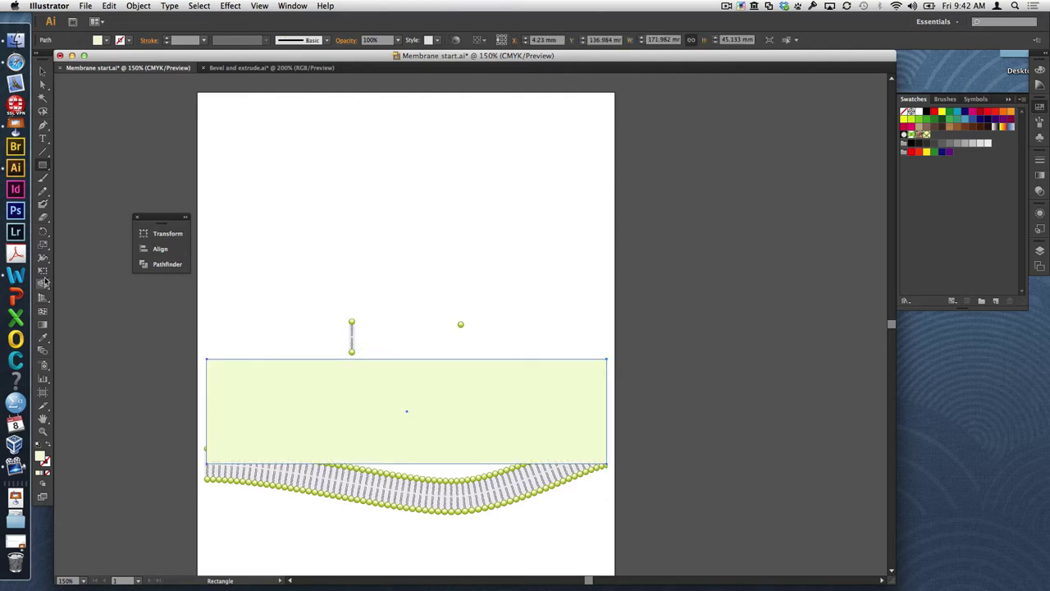
Step: Add an anchor point on the rectangle's lower edge and pull it down about 13 mm to follow the membrane's dip
{"action": "left_click_drag", "start_coordinate": [42, 124], "coordinate": [86, 136]}
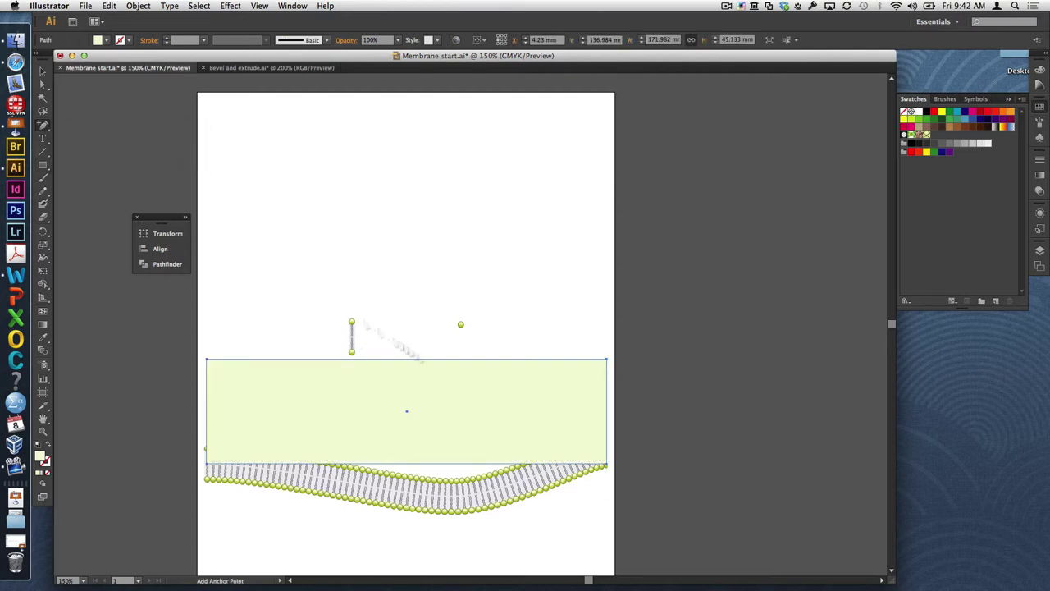
{"action": "left_click", "coordinate": [444, 466]}
{"action": "left_click", "coordinate": [443, 465]}
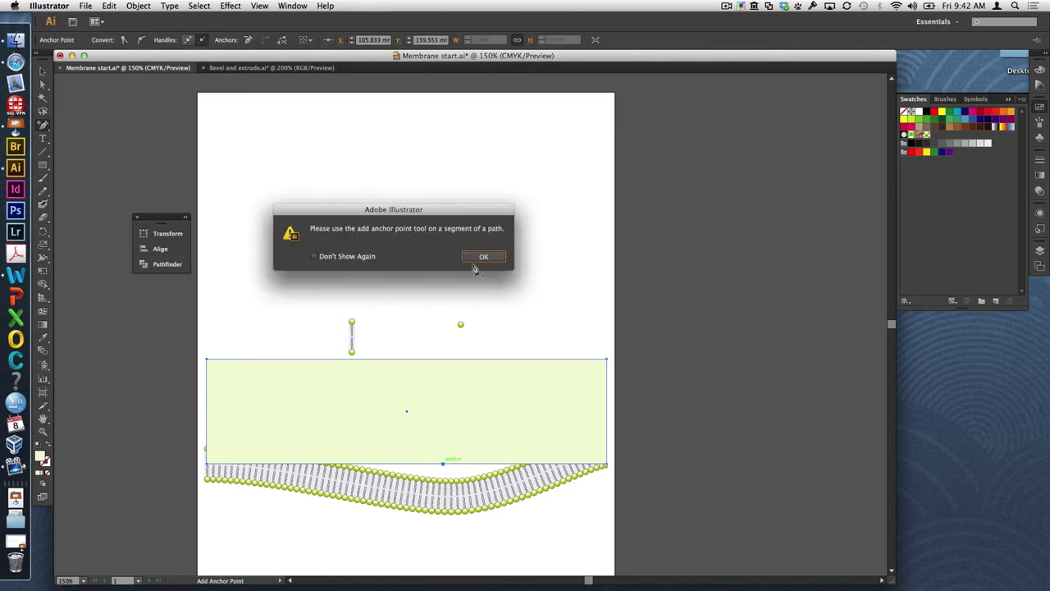
{"action": "left_click", "coordinate": [483, 257]}
{"action": "left_click", "coordinate": [43, 84]}
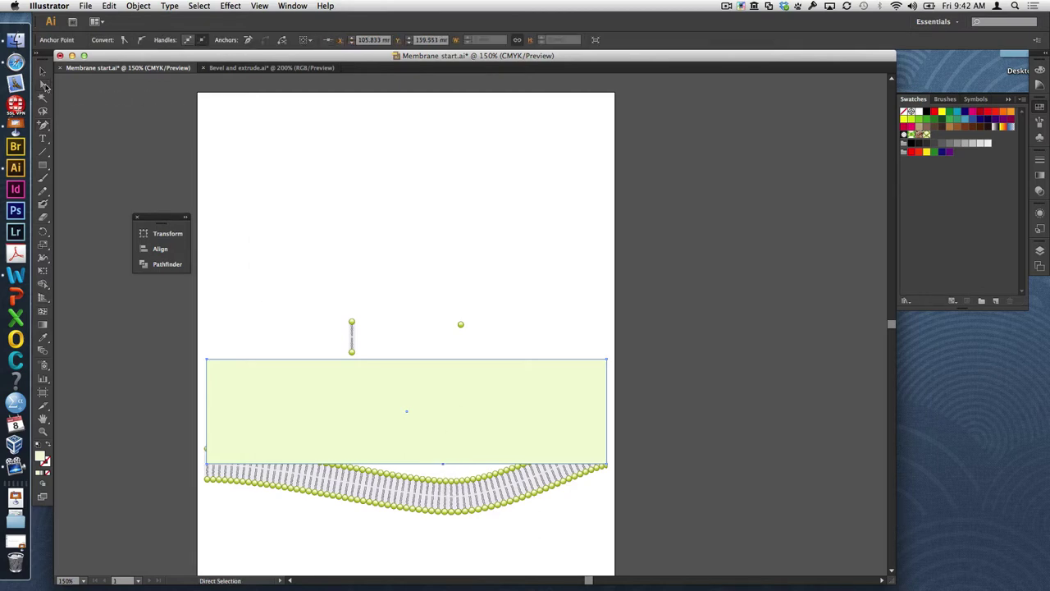
{"action": "left_click_drag", "start_coordinate": [445, 465], "coordinate": [446, 494]}
{"action": "left_click", "coordinate": [498, 565]}
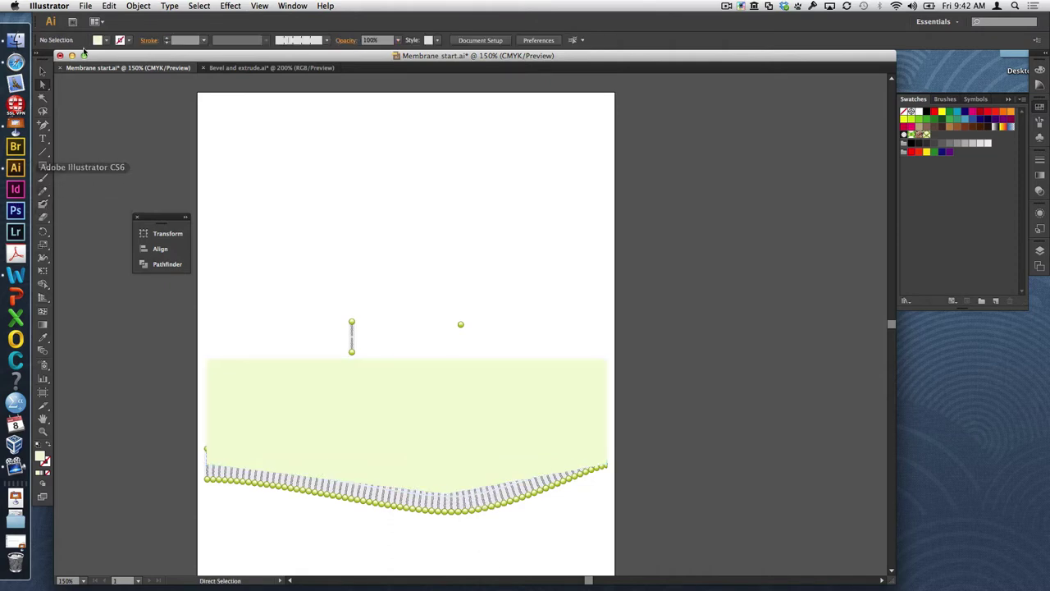
Step: Send the pale green shape to the back, behind the membrane
{"action": "left_click", "coordinate": [43, 71]}
{"action": "left_click", "coordinate": [340, 390]}
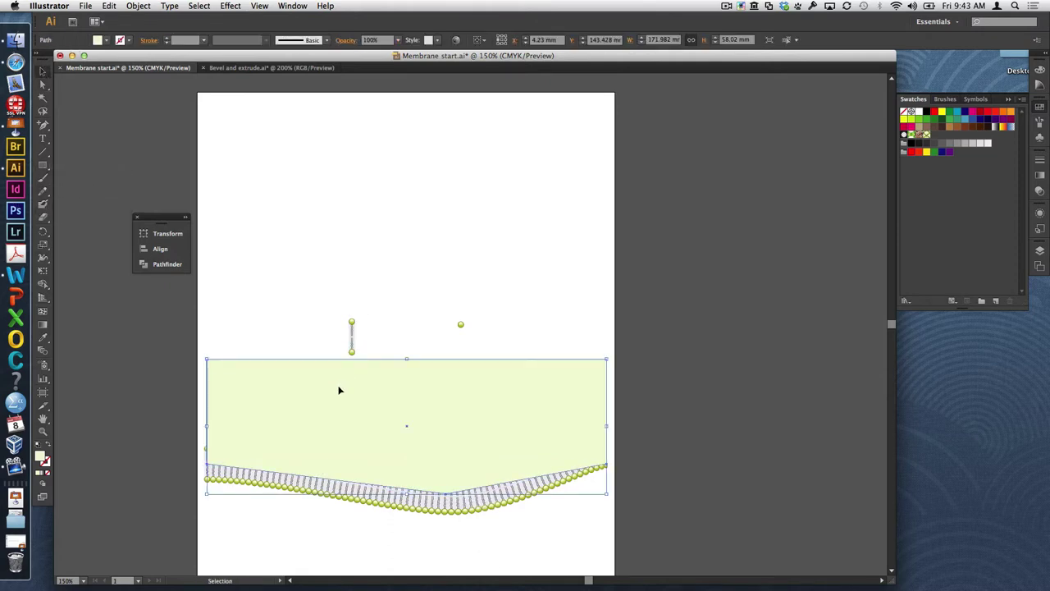
{"action": "right_click", "coordinate": [340, 391]}
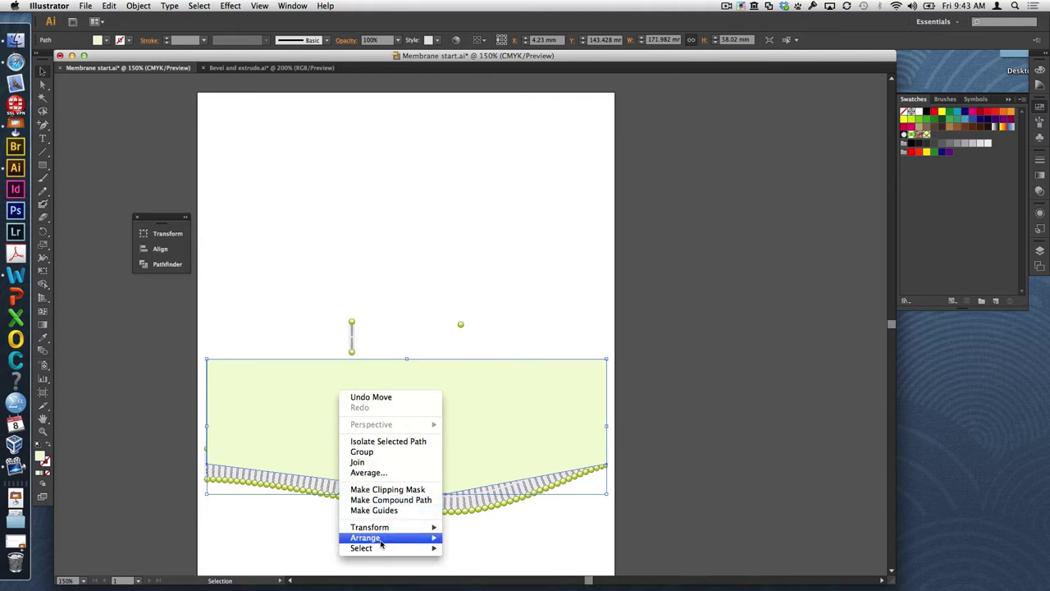
{"action": "mouse_move", "coordinate": [384, 539]}
{"action": "left_click", "coordinate": [476, 563]}
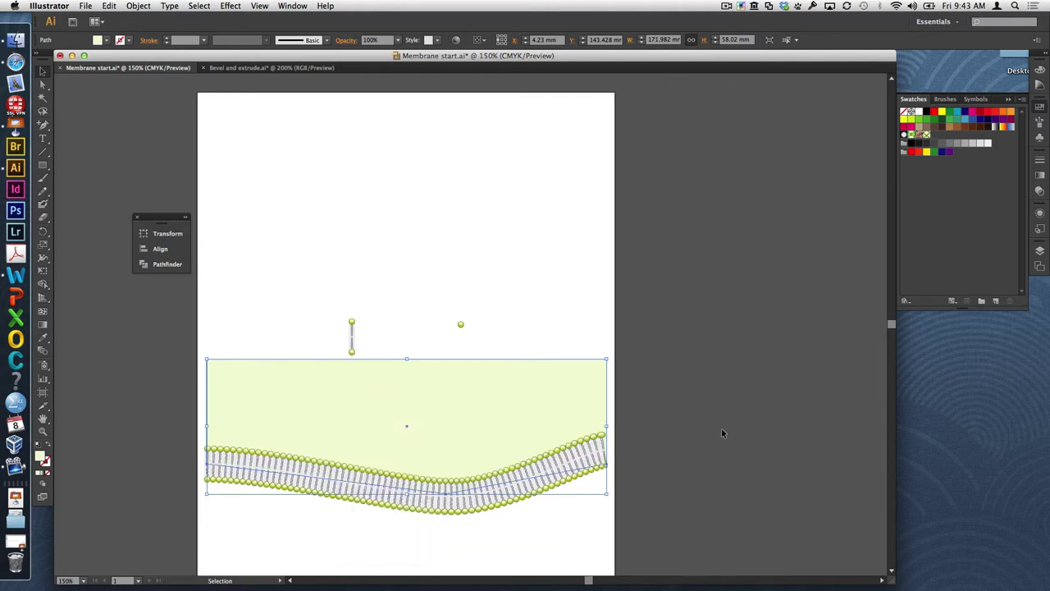
{"action": "left_click", "coordinate": [722, 428]}
Step: Fill the pale green shape with the new sphere pattern swatch and inspect it against the membrane edge
{"action": "left_click", "coordinate": [490, 405]}
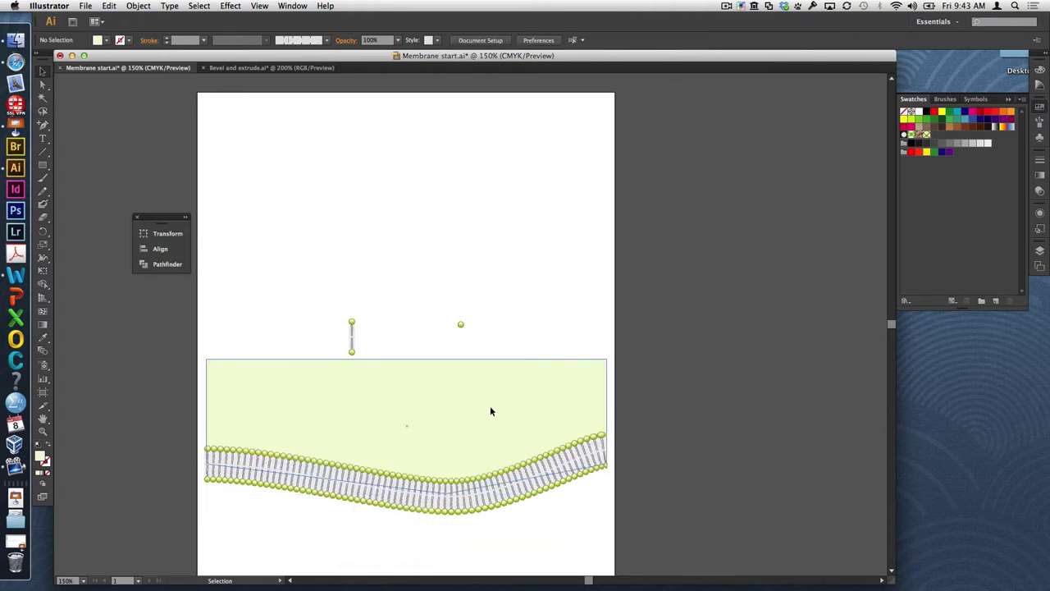
{"action": "left_click", "coordinate": [926, 136]}
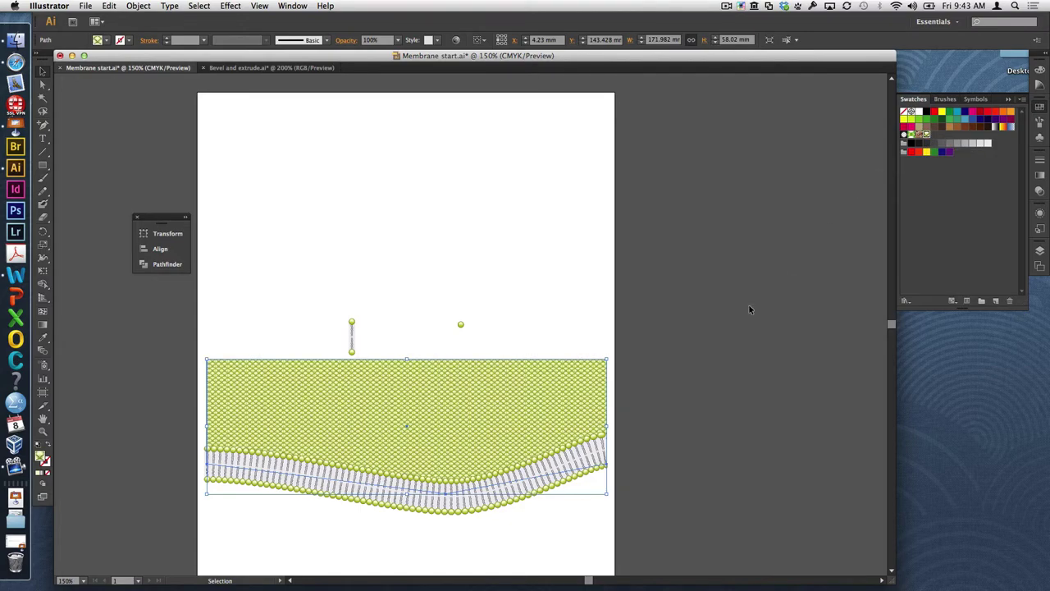
{"action": "left_click", "coordinate": [749, 309]}
{"action": "key", "text": "super+equal"}
{"action": "key", "text": "super+equal"}
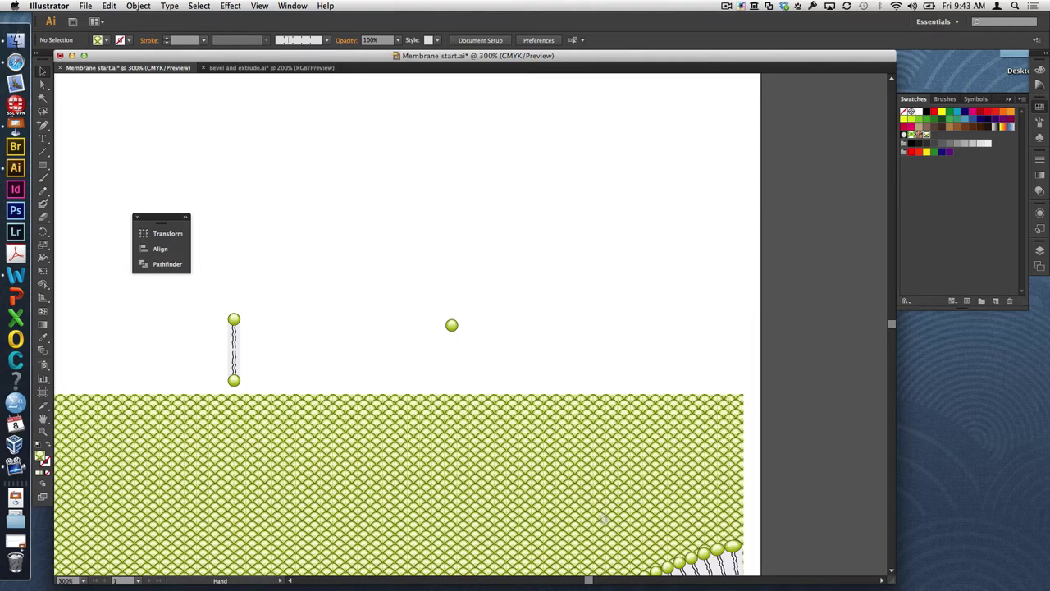
{"action": "left_click_drag", "start_coordinate": [599, 502], "coordinate": [626, 317]}
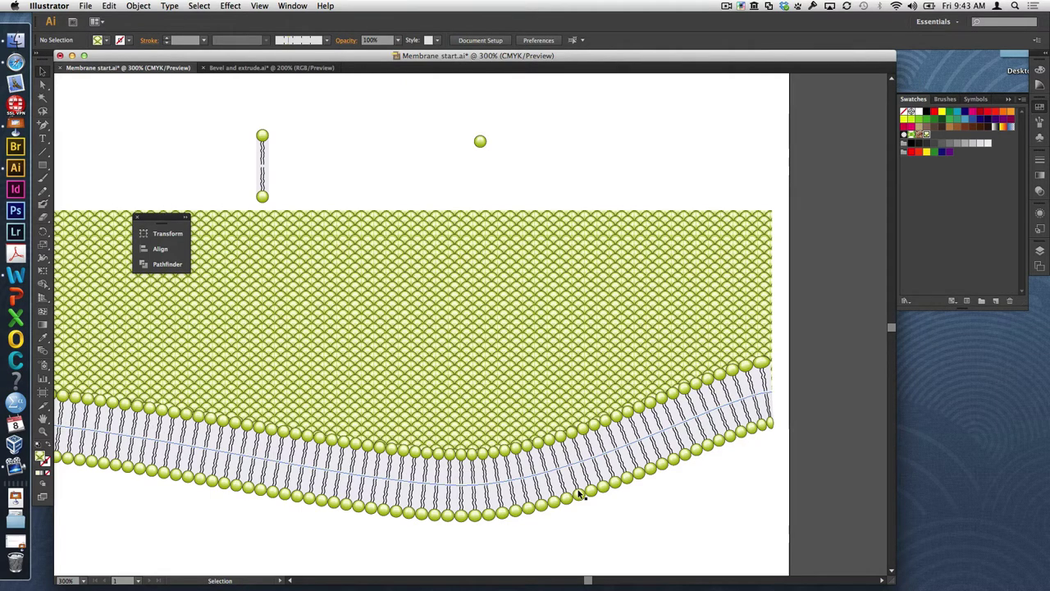
{"action": "key", "text": "a"}
{"action": "key", "text": "super+minus"}
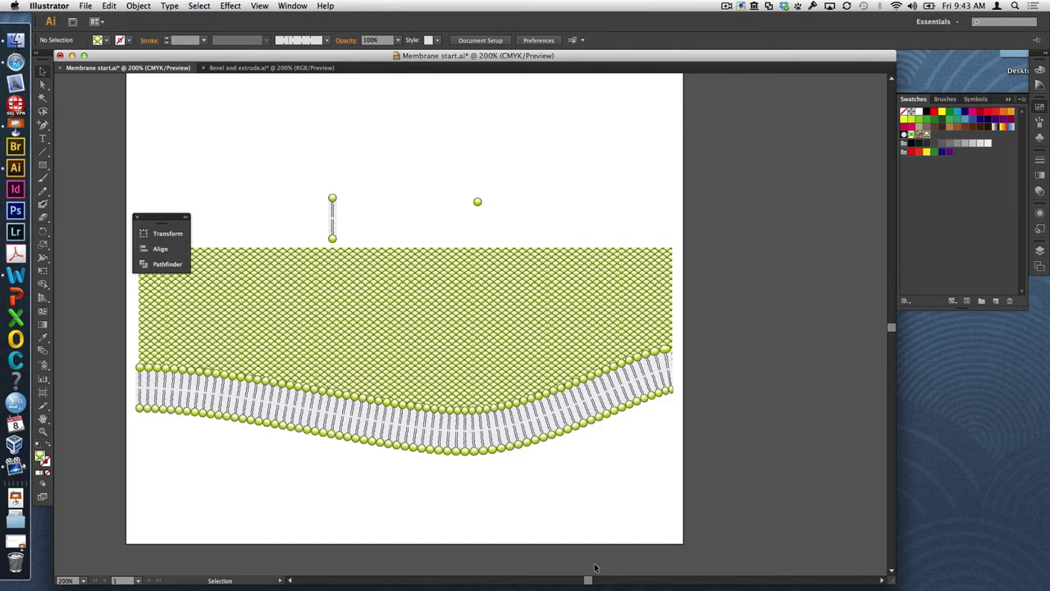
Step: Close Membrane start.ai and Bevel and extrude.ai without saving their changes
{"action": "key", "text": "super+w"}
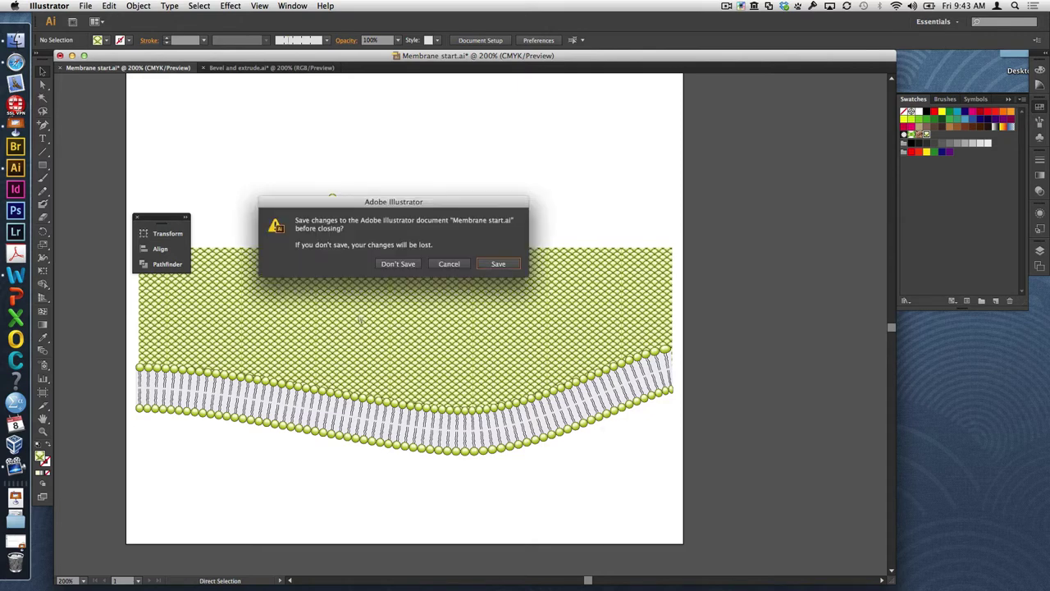
{"action": "left_click", "coordinate": [398, 263]}
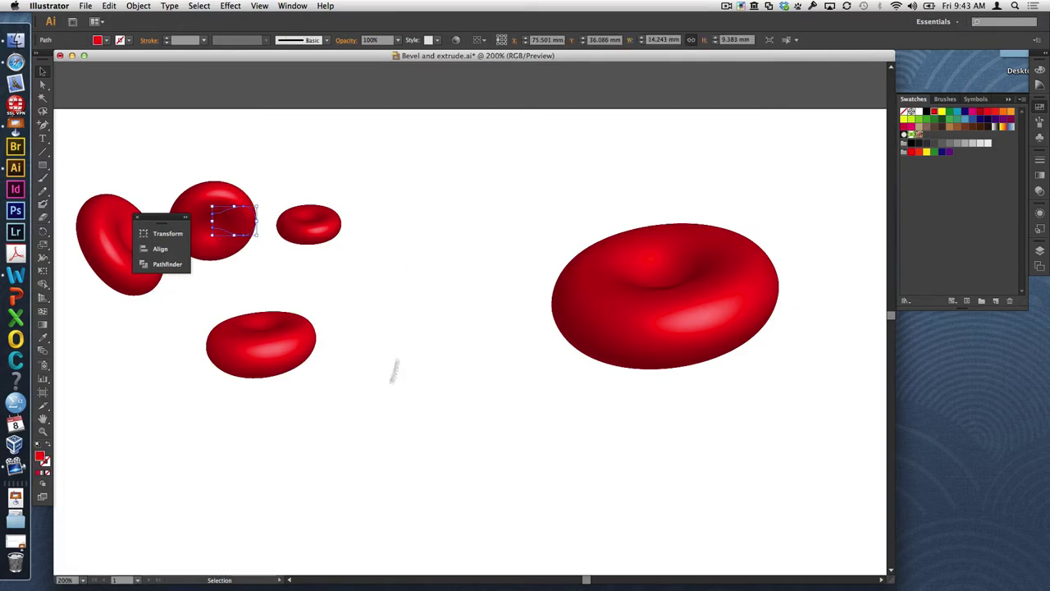
{"action": "left_click_drag", "start_coordinate": [439, 489], "coordinate": [51, 581]}
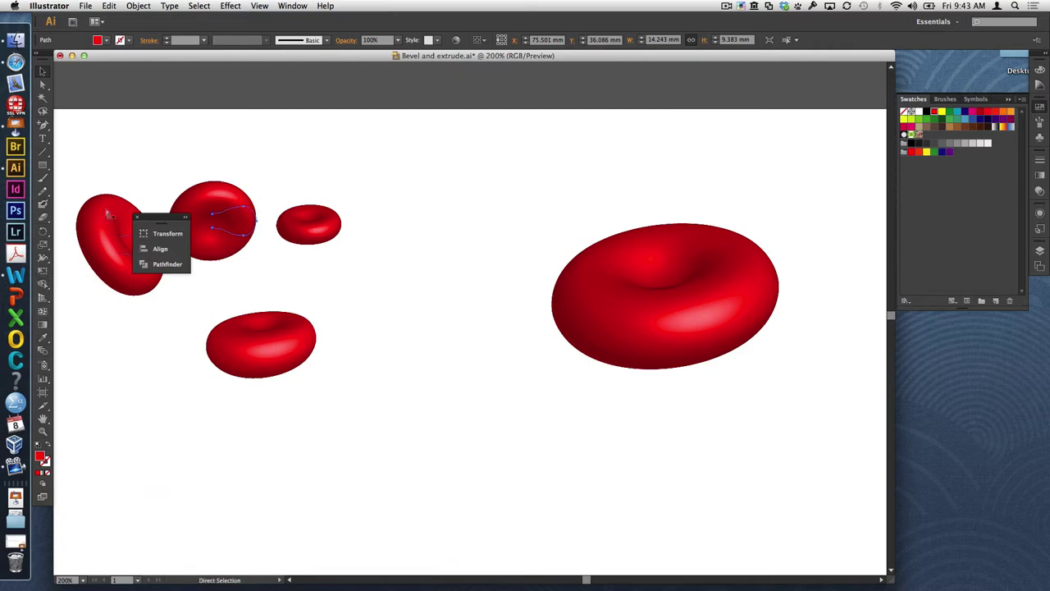
{"action": "key", "text": "super+w"}
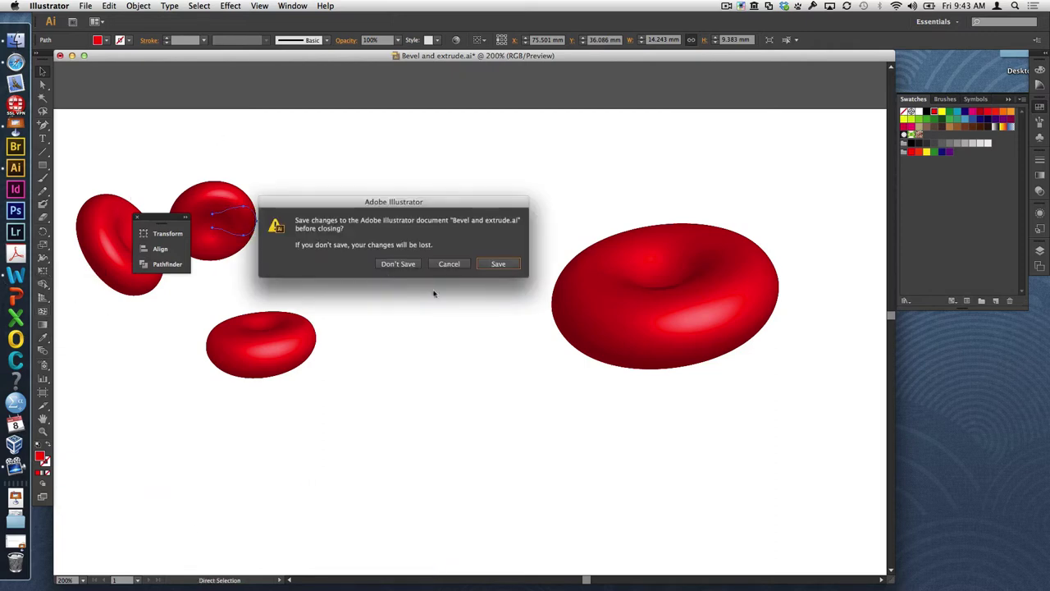
{"action": "left_click", "coordinate": [406, 264]}
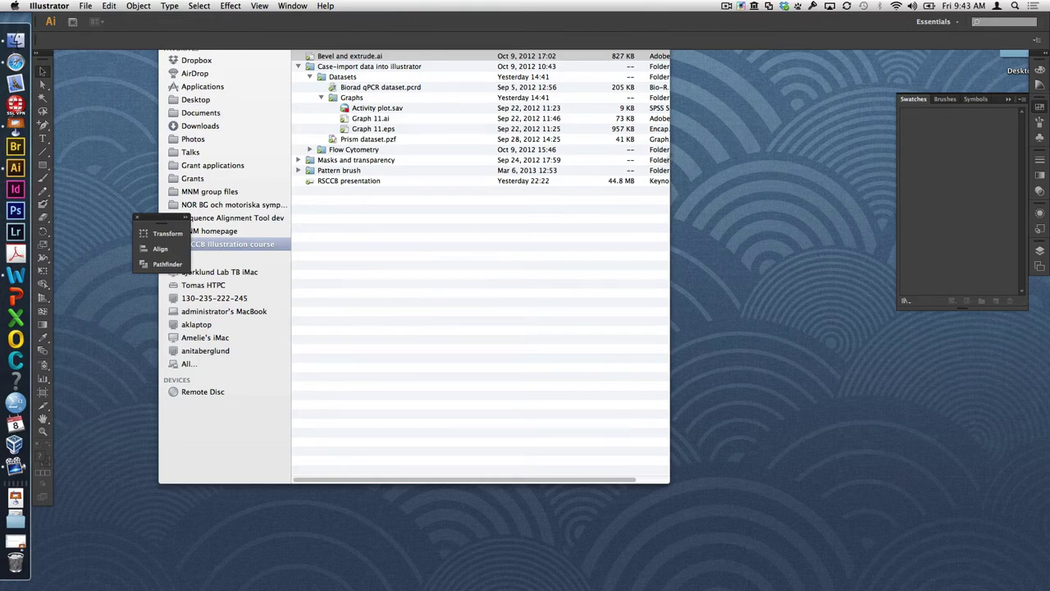
Step: Switch to Finder, open Prism dataset.pzf from the Datasets folder in Prism, and select the graph's vertical axis
{"action": "left_click", "coordinate": [385, 141]}
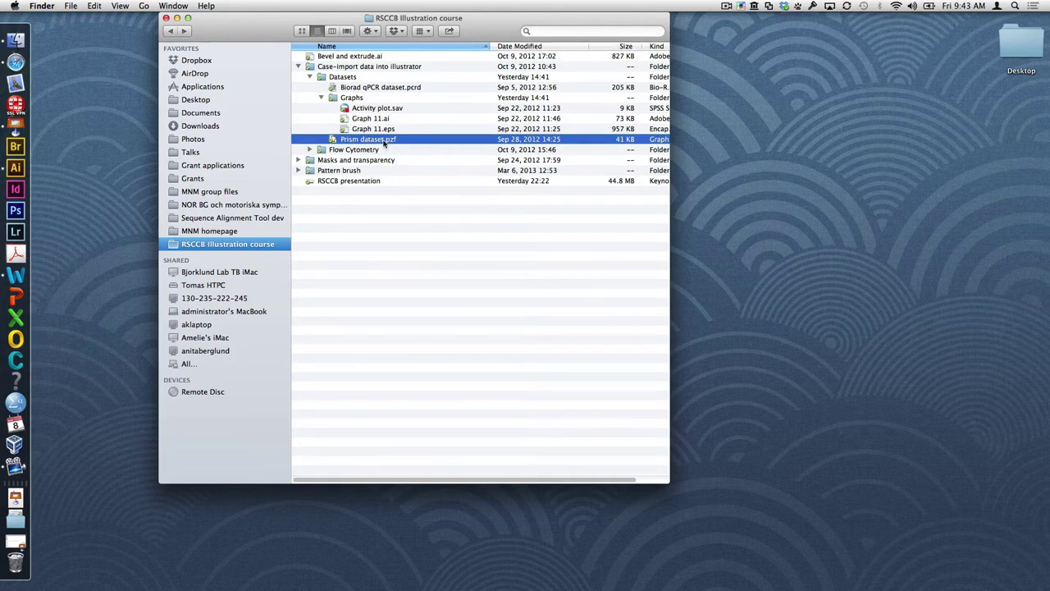
{"action": "double_click", "coordinate": [383, 141]}
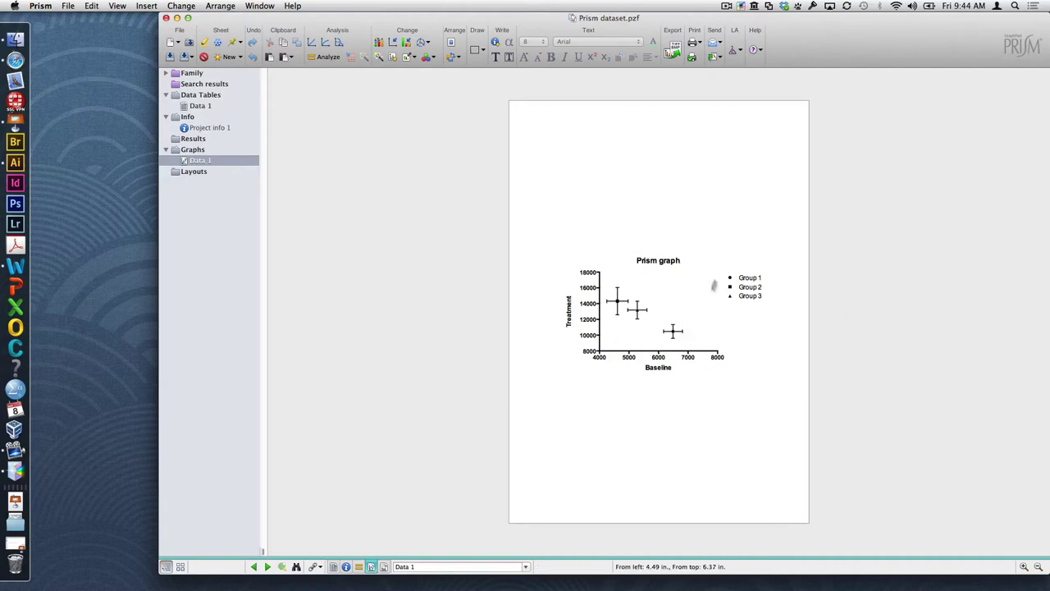
{"action": "left_click", "coordinate": [604, 334]}
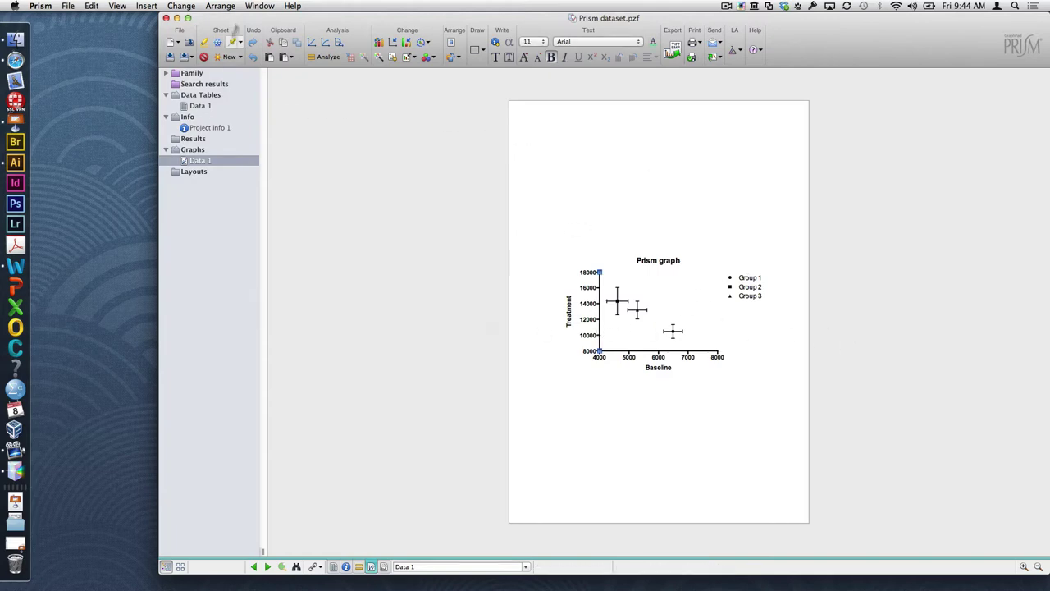
Step: Check which file formats the Prism graph can be exported to, and leave without exporting
{"action": "left_click", "coordinate": [68, 6]}
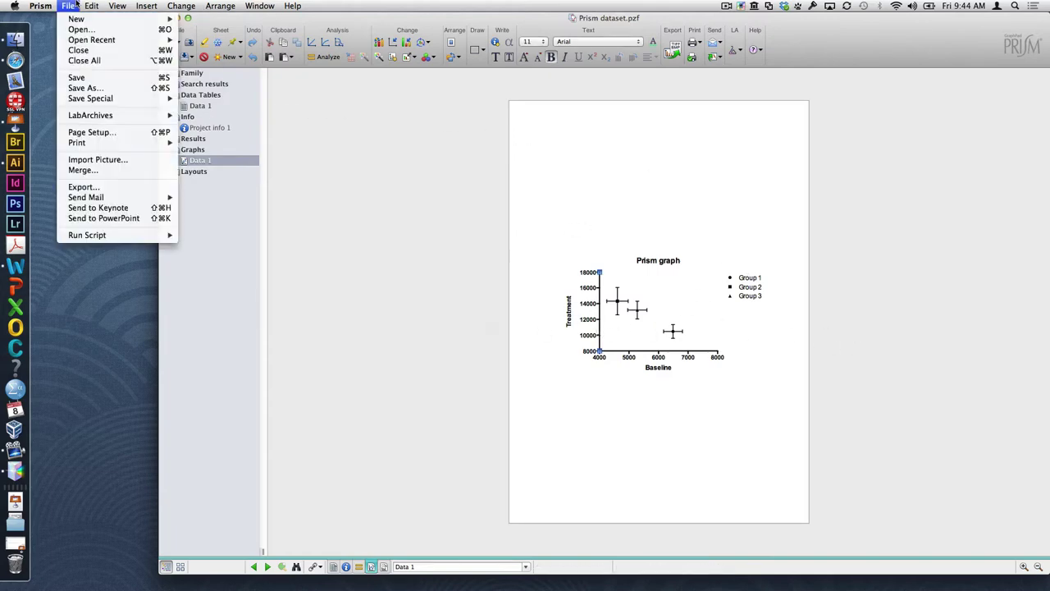
{"action": "left_click", "coordinate": [109, 188]}
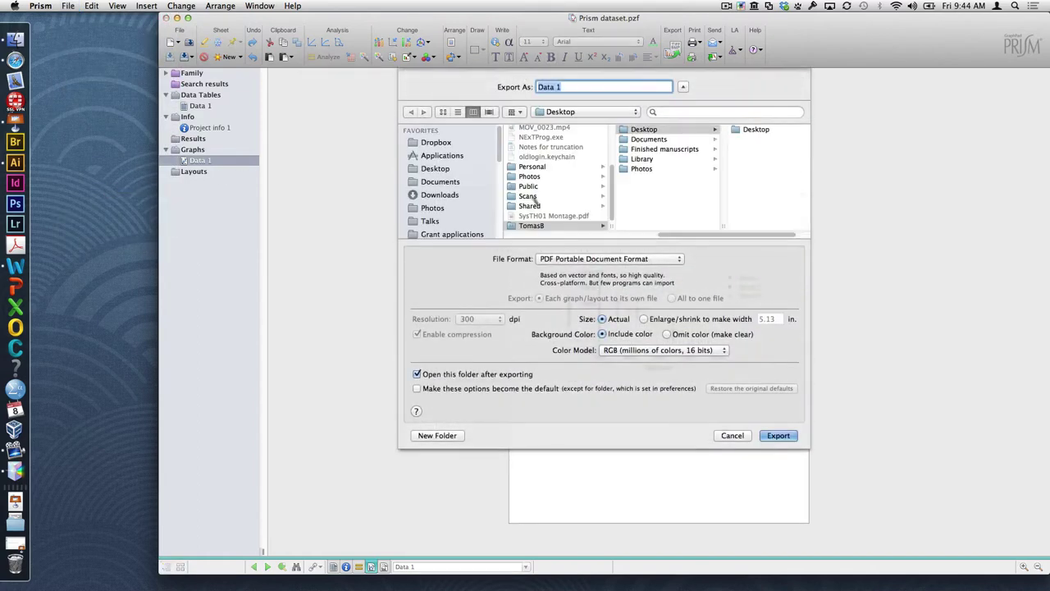
{"action": "left_click", "coordinate": [597, 259]}
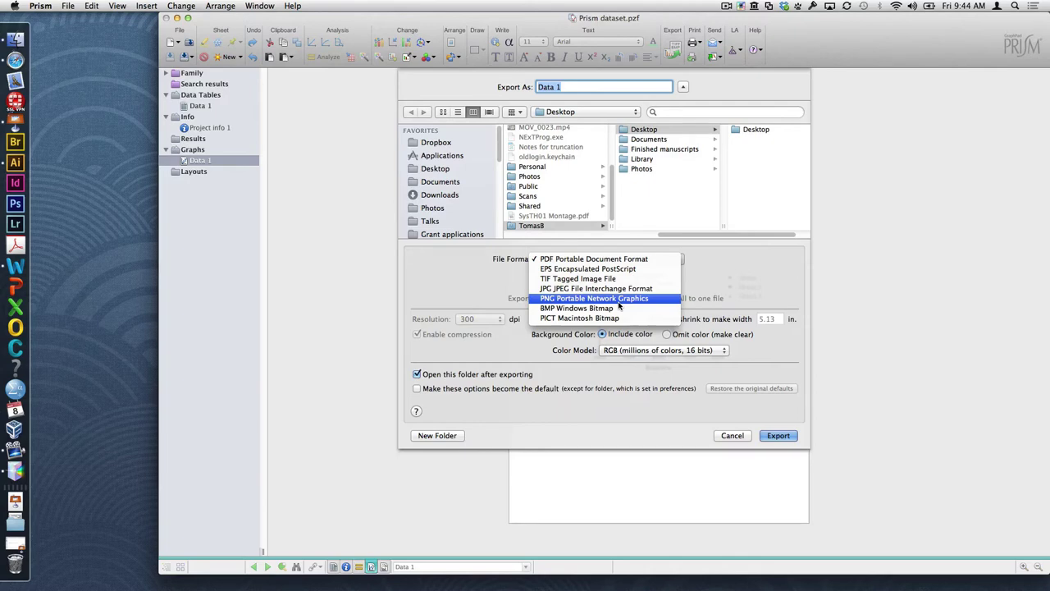
{"action": "left_click", "coordinate": [745, 436]}
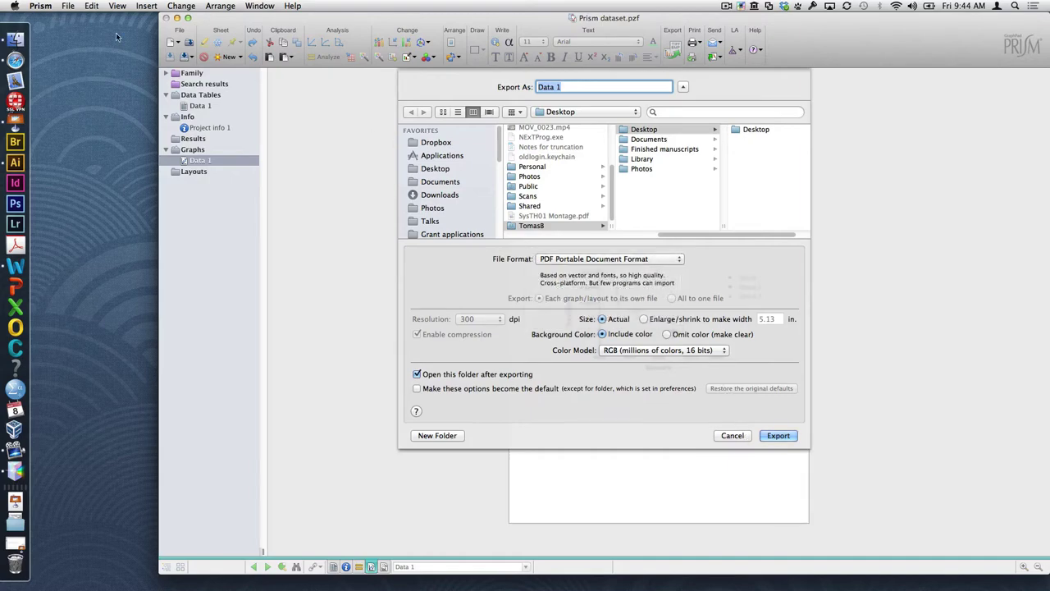
{"action": "left_click", "coordinate": [732, 436]}
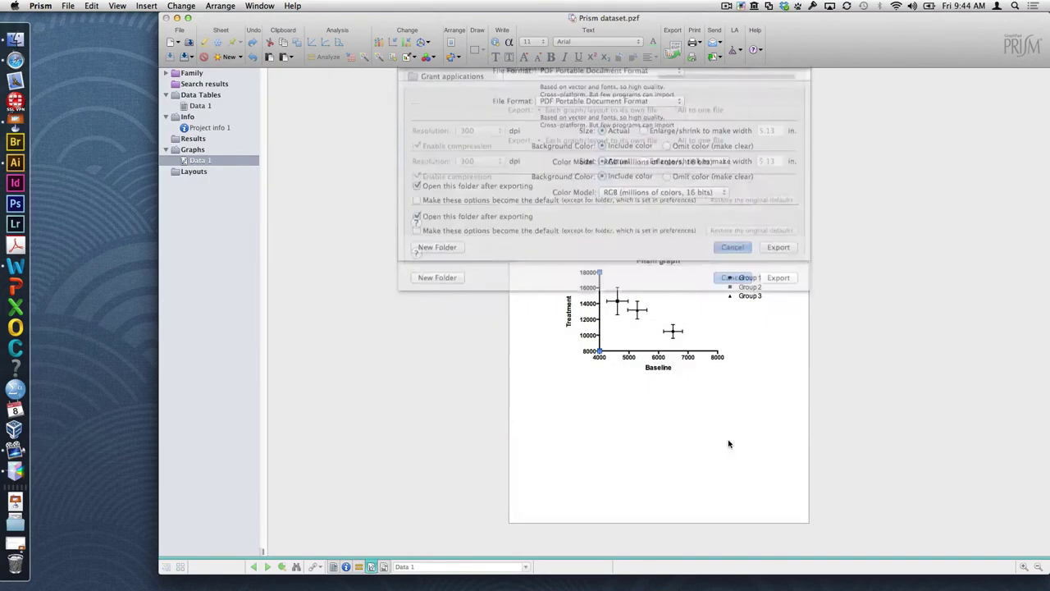
Step: Open Graph 11.ai from the Graphs folder in Illustrator despite its missing fonts, view it and close it
{"action": "left_click", "coordinate": [15, 39]}
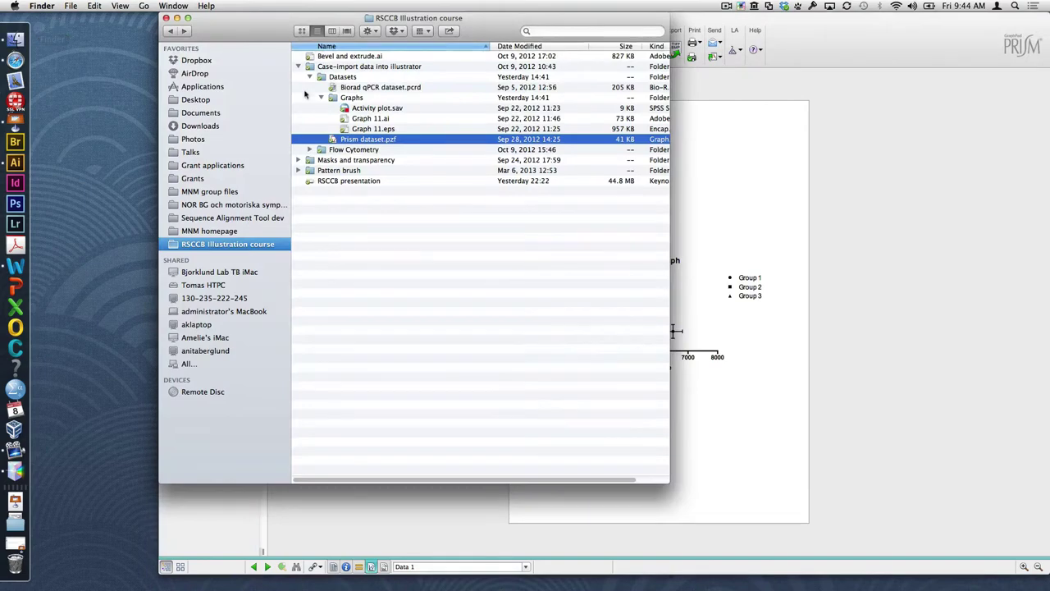
{"action": "left_click", "coordinate": [386, 120]}
{"action": "double_click", "coordinate": [386, 121]}
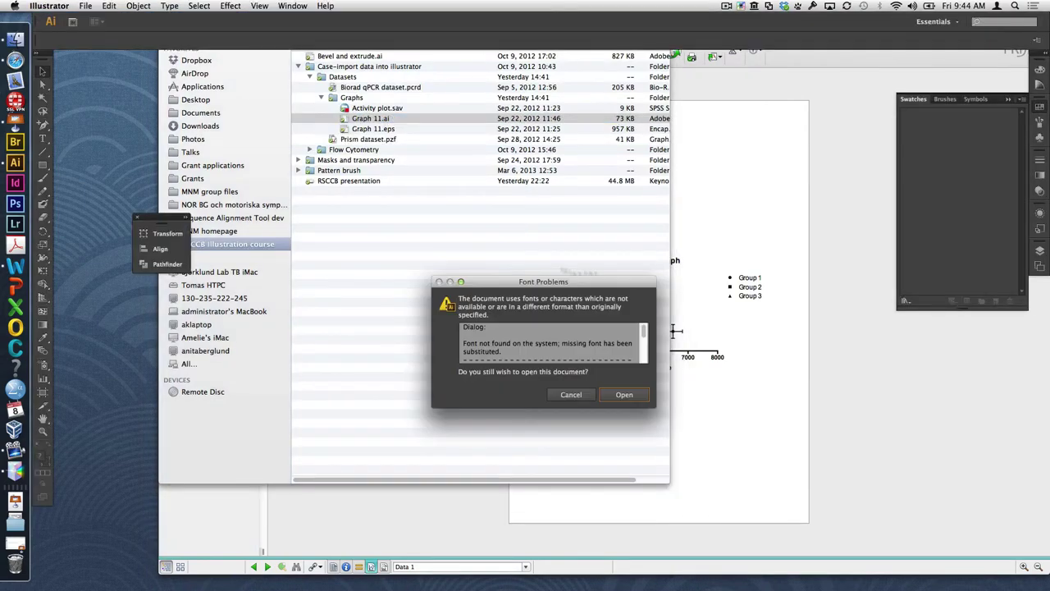
{"action": "left_click", "coordinate": [624, 395]}
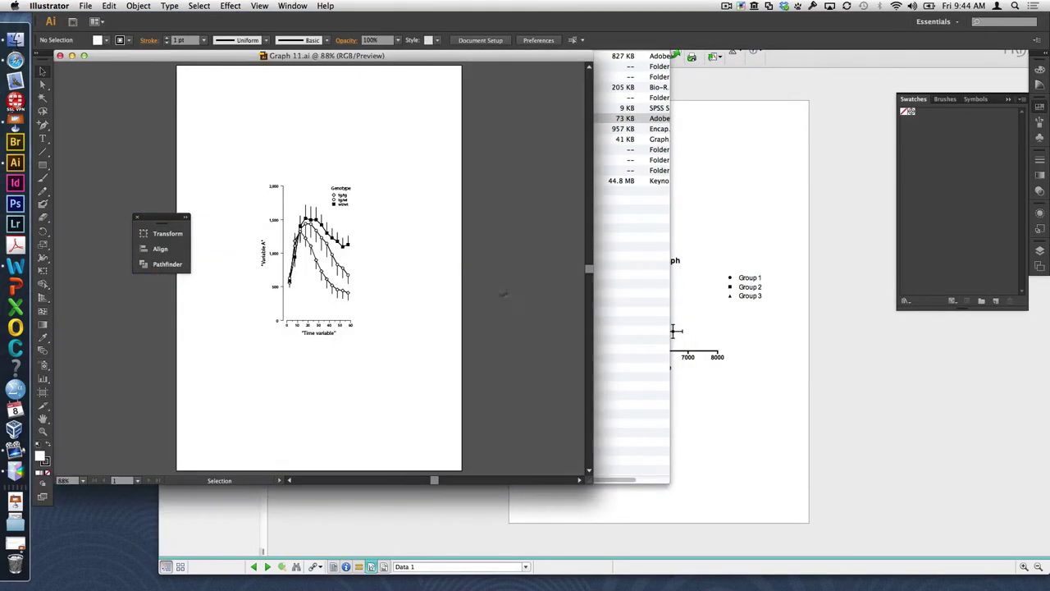
{"action": "left_click", "coordinate": [59, 55]}
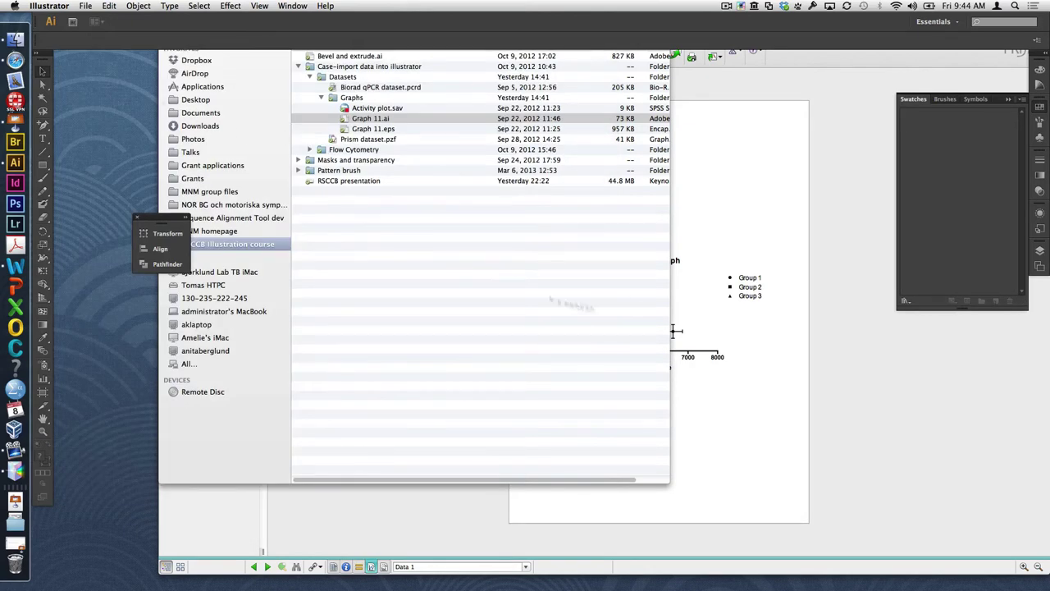
Step: Switch back to Prism and export the graph as a PDF named Prism into the RSCCB Illustration course folder
{"action": "left_click", "coordinate": [779, 335]}
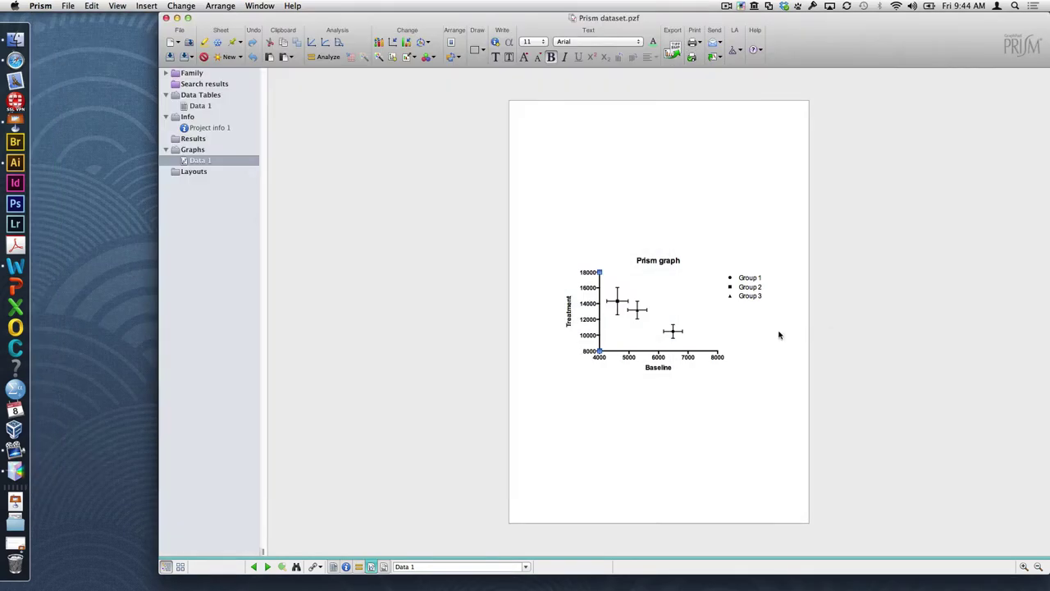
{"action": "left_click", "coordinate": [69, 6]}
{"action": "left_click", "coordinate": [90, 188]}
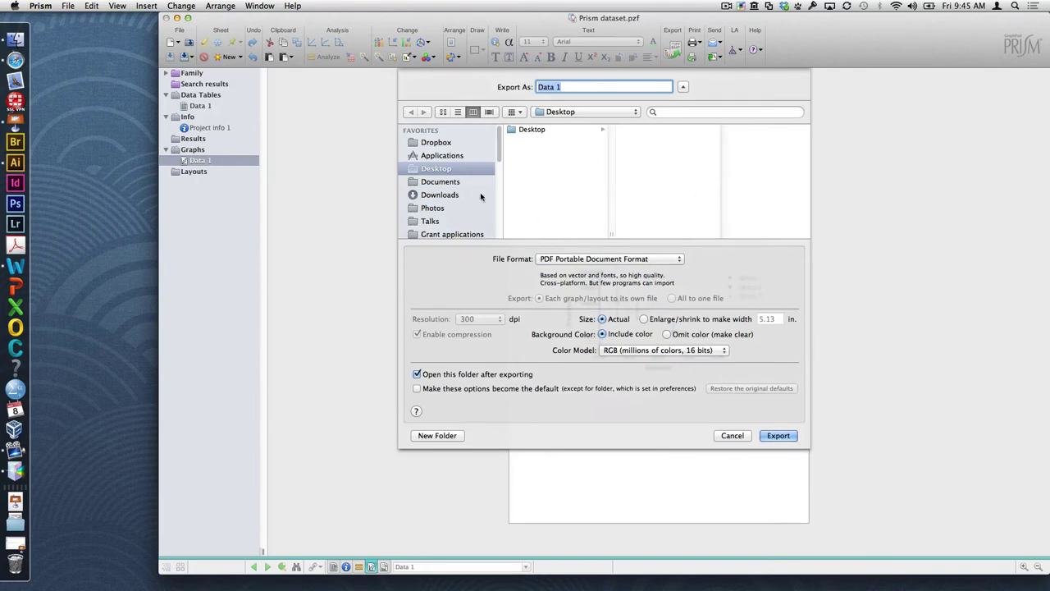
{"action": "scroll", "coordinate": [476, 188], "scroll_direction": "down", "scroll_amount": 10}
{"action": "scroll", "coordinate": [472, 184], "scroll_direction": "up", "scroll_amount": 4}
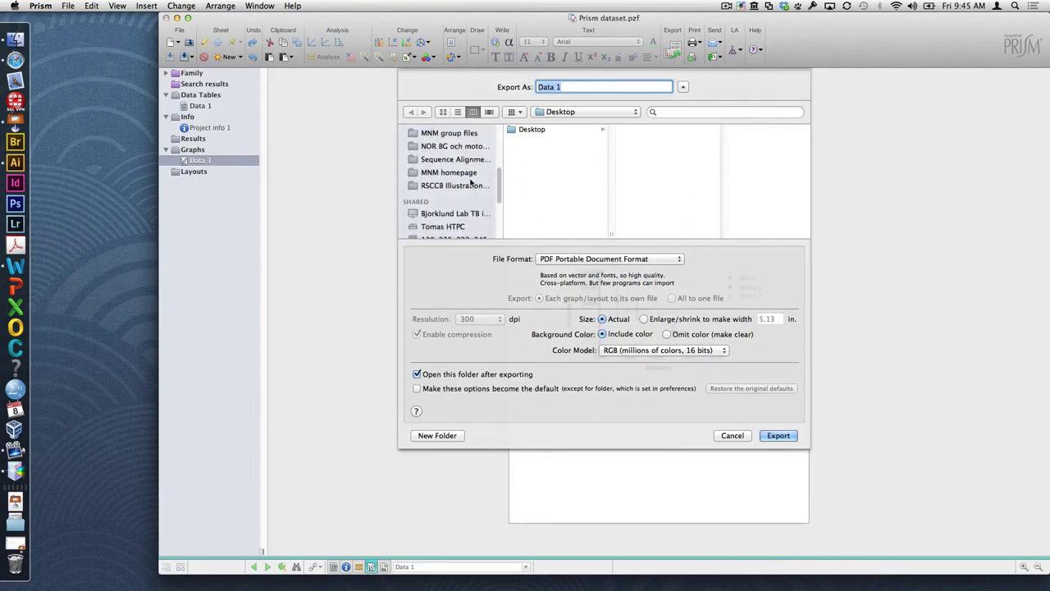
{"action": "left_click", "coordinate": [471, 184]}
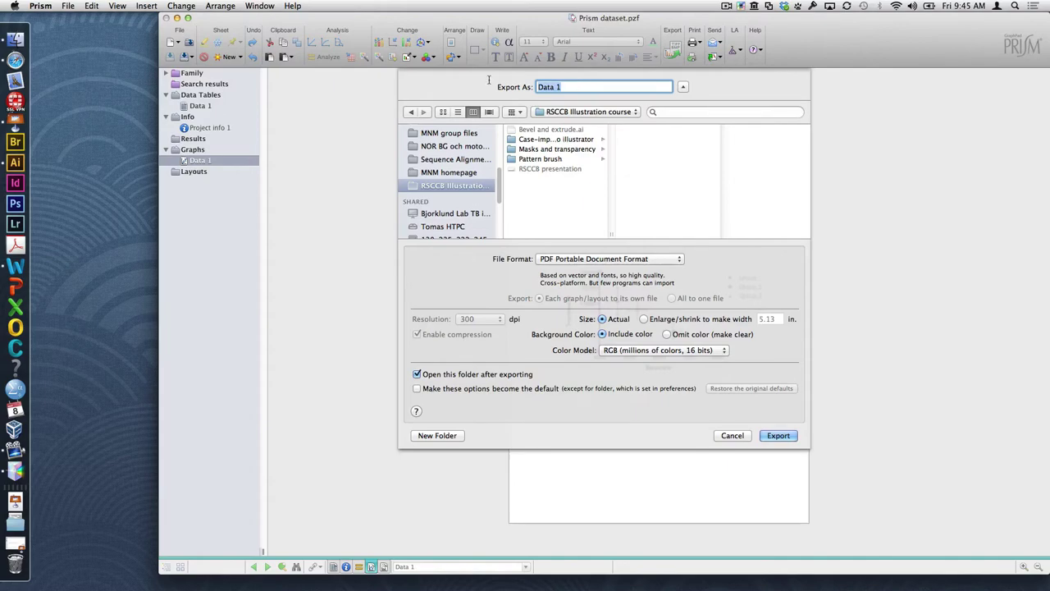
{"action": "type", "text": "Prism"}
{"action": "key", "text": "Return"}
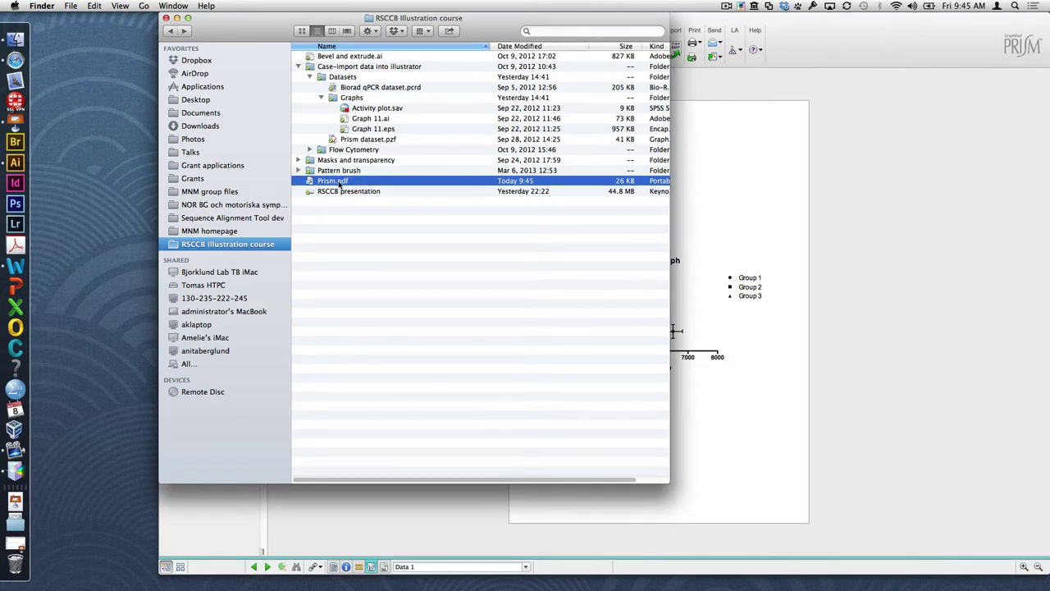
Step: Open the exported Prism.pdf in Illustrator and enlarge the graph to fill the window
{"action": "left_click_drag", "start_coordinate": [255, 191], "coordinate": [15, 162]}
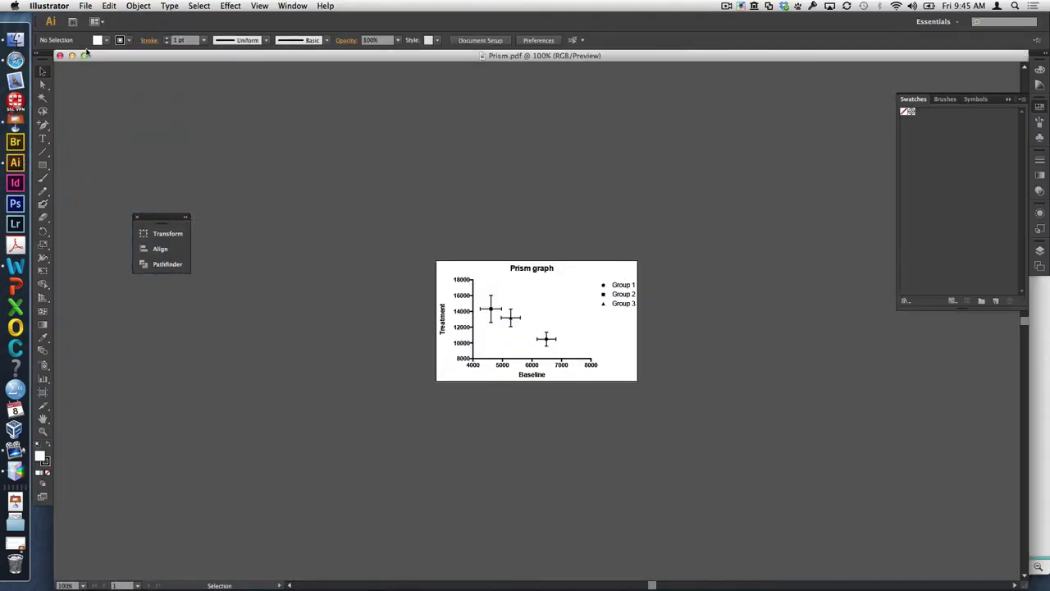
{"action": "left_click", "coordinate": [43, 431]}
{"action": "left_click_drag", "start_coordinate": [417, 243], "coordinate": [698, 388]}
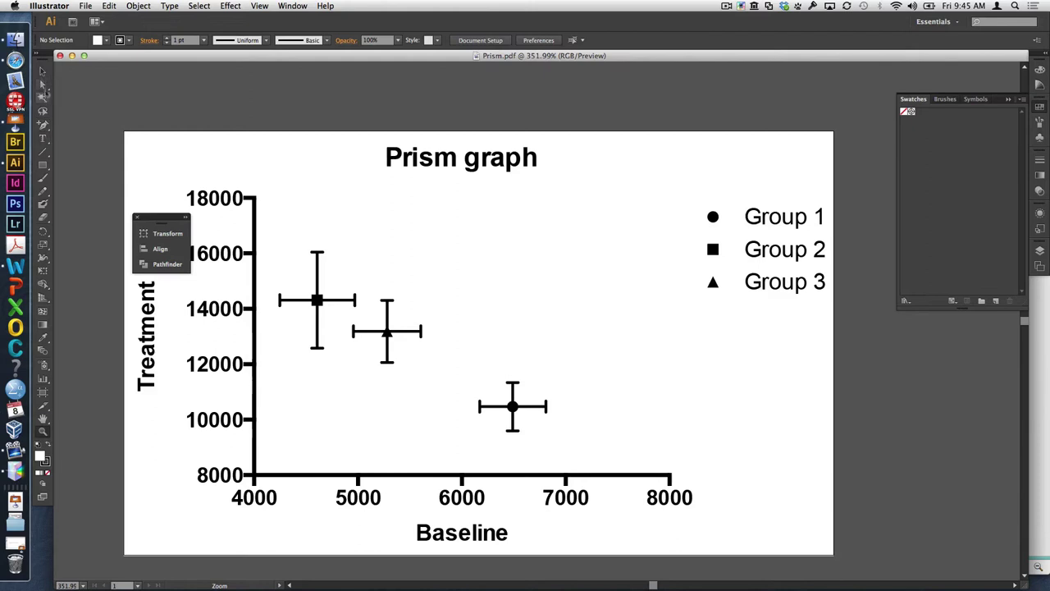
Step: Select the graph title, the Treatment label and the 10000 axis label in turn to check they are separate text objects
{"action": "left_click", "coordinate": [42, 72]}
{"action": "left_click", "coordinate": [425, 163]}
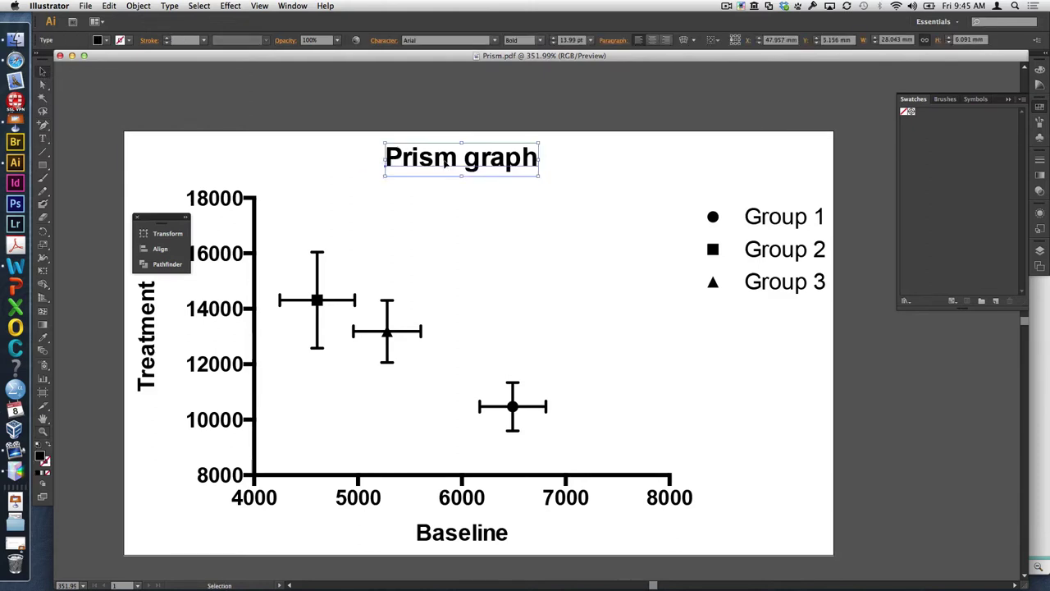
{"action": "left_click", "coordinate": [146, 365]}
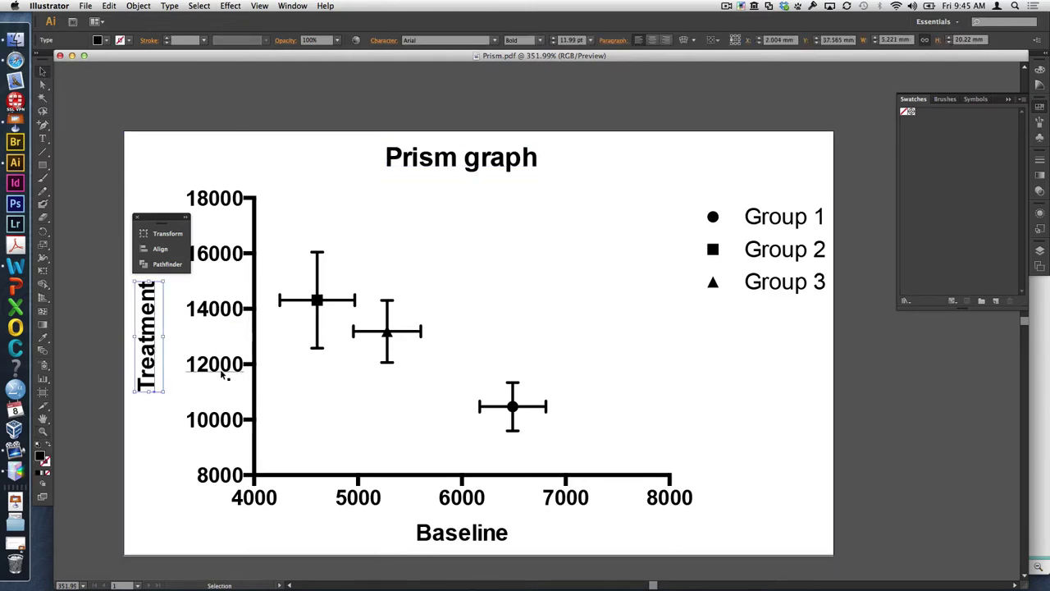
{"action": "left_click", "coordinate": [227, 420]}
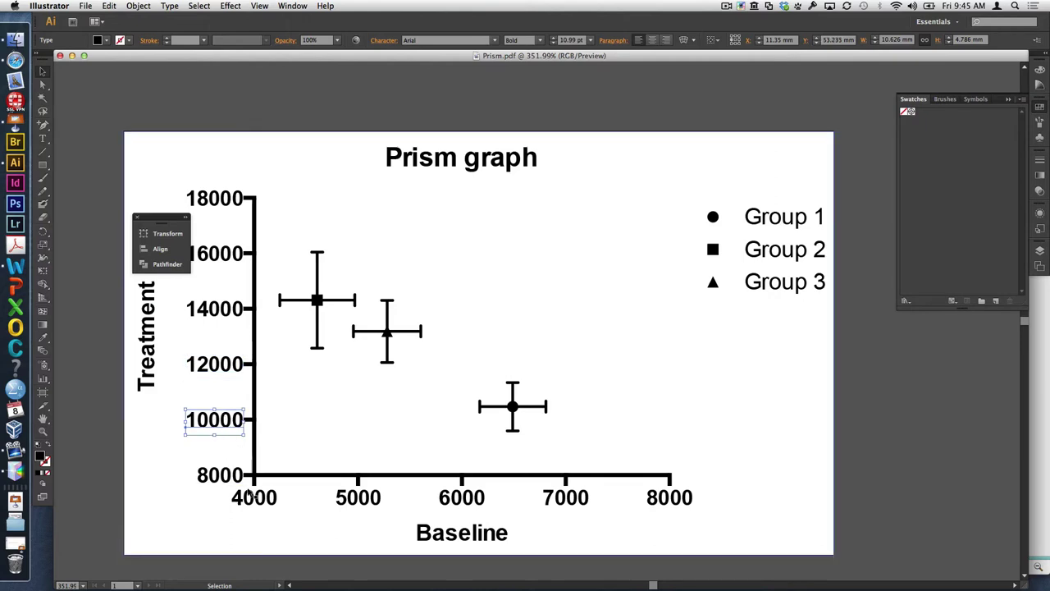
Step: Change the 5000 label on the horizontal axis to 5500, and select the graph's white background
{"action": "double_click", "coordinate": [351, 506]}
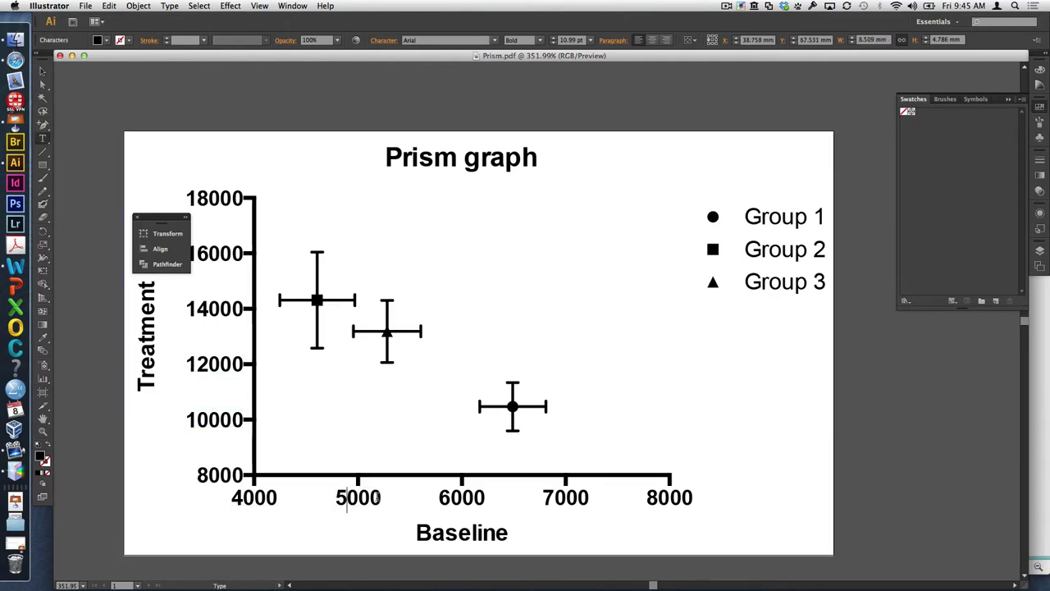
{"action": "key", "text": "Return"}
{"action": "key", "text": "BackSpace"}
{"action": "key", "text": "BackSpace"}
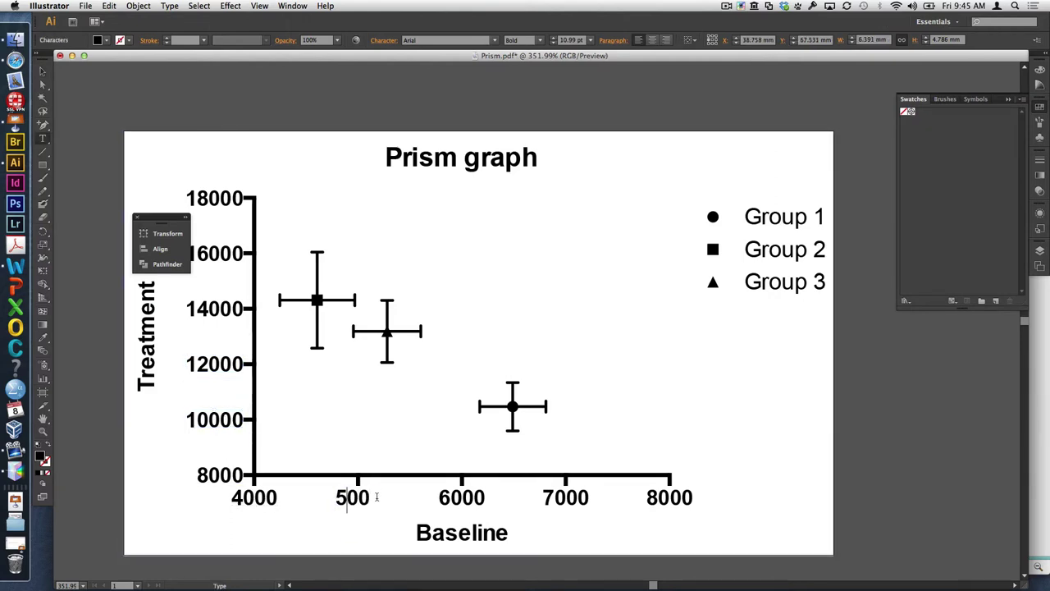
{"action": "type", "text": "5"}
{"action": "key", "text": "Escape"}
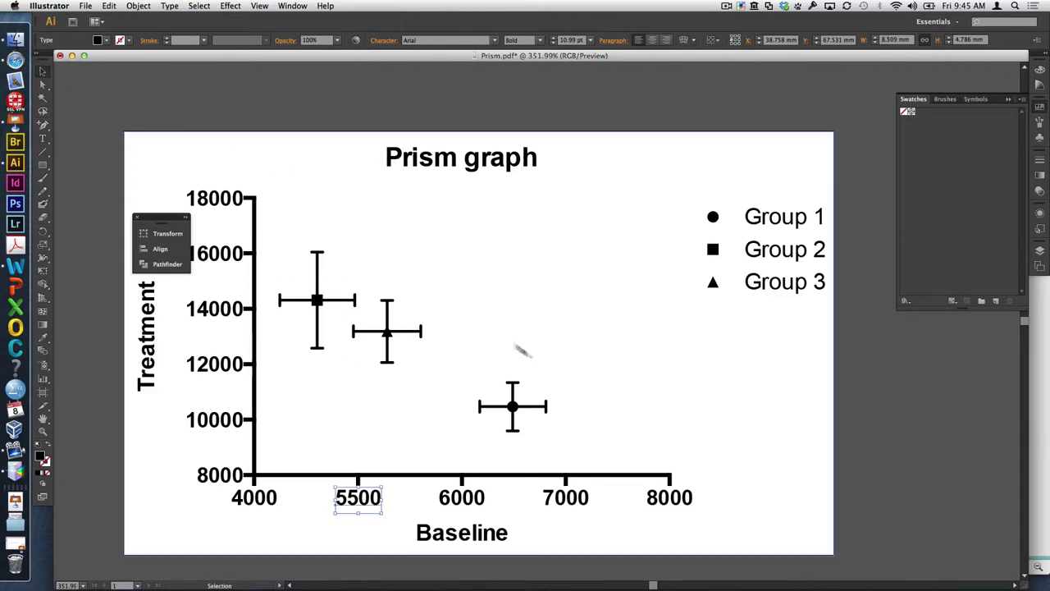
{"action": "left_click", "coordinate": [752, 411]}
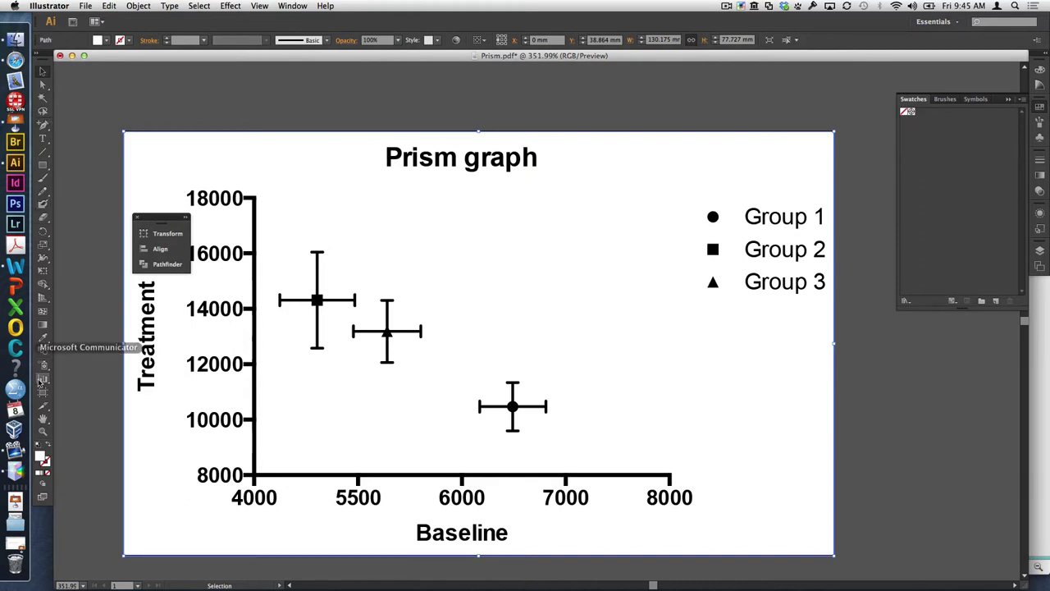
Step: Switch back to Prism with the scatter graph open
{"action": "left_click", "coordinate": [15, 471]}
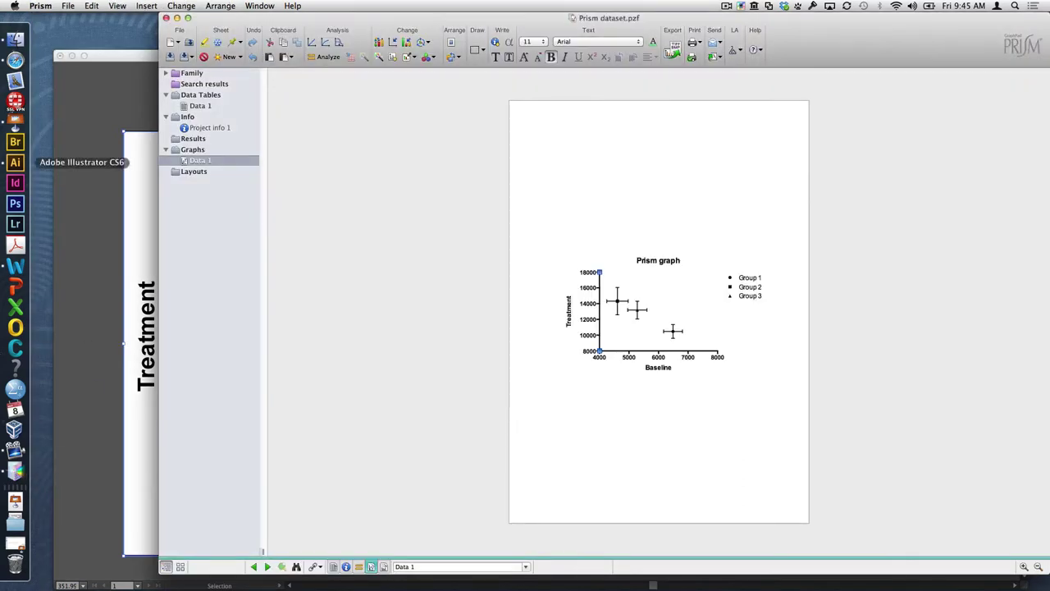
{"action": "left_click", "coordinate": [69, 5]}
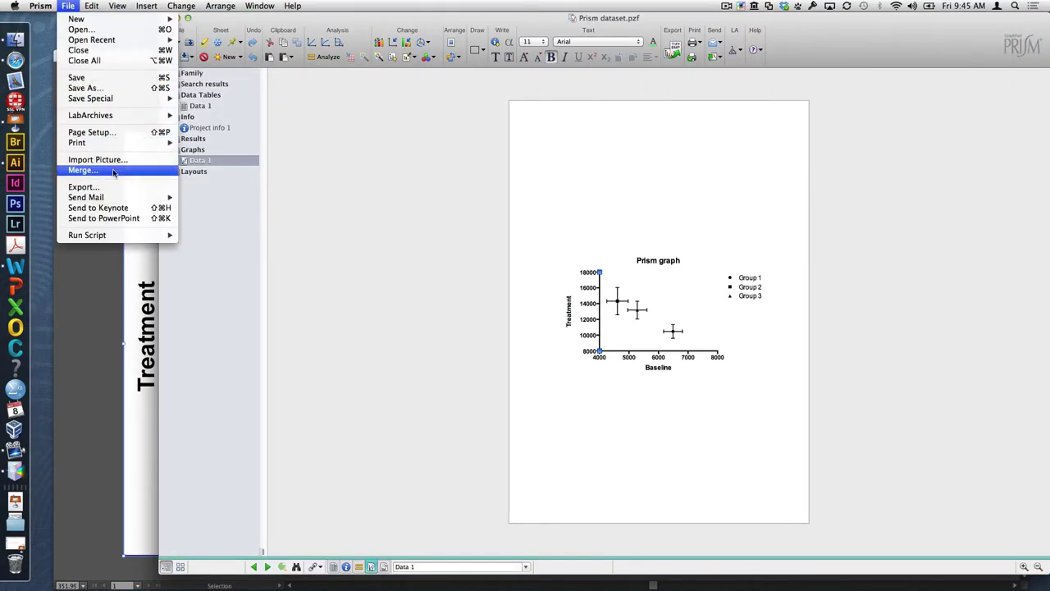
{"action": "left_click", "coordinate": [83, 170]}
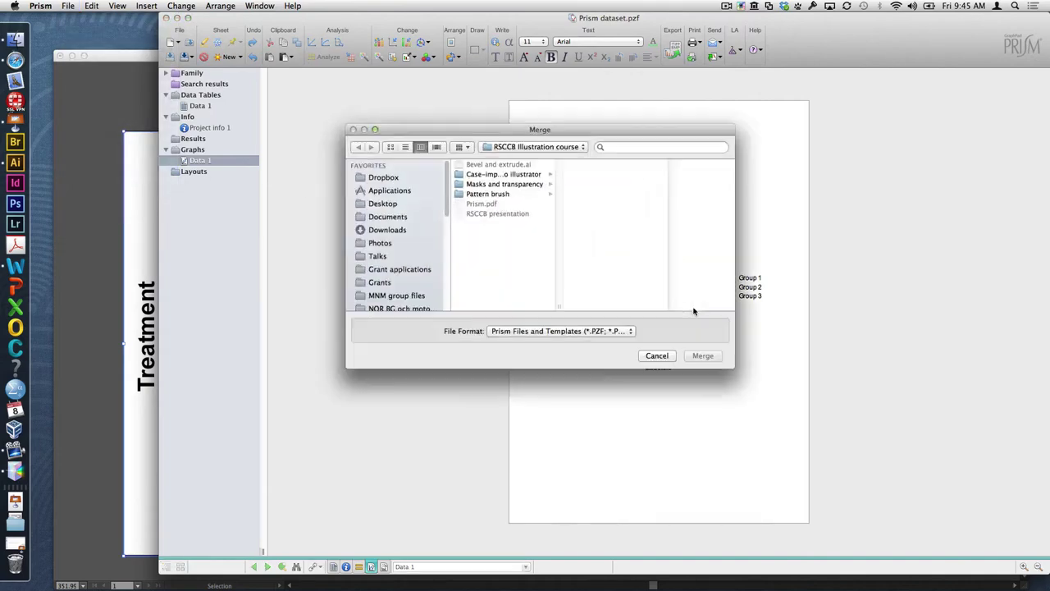
{"action": "left_click", "coordinate": [660, 356]}
{"action": "left_click", "coordinate": [49, 6]}
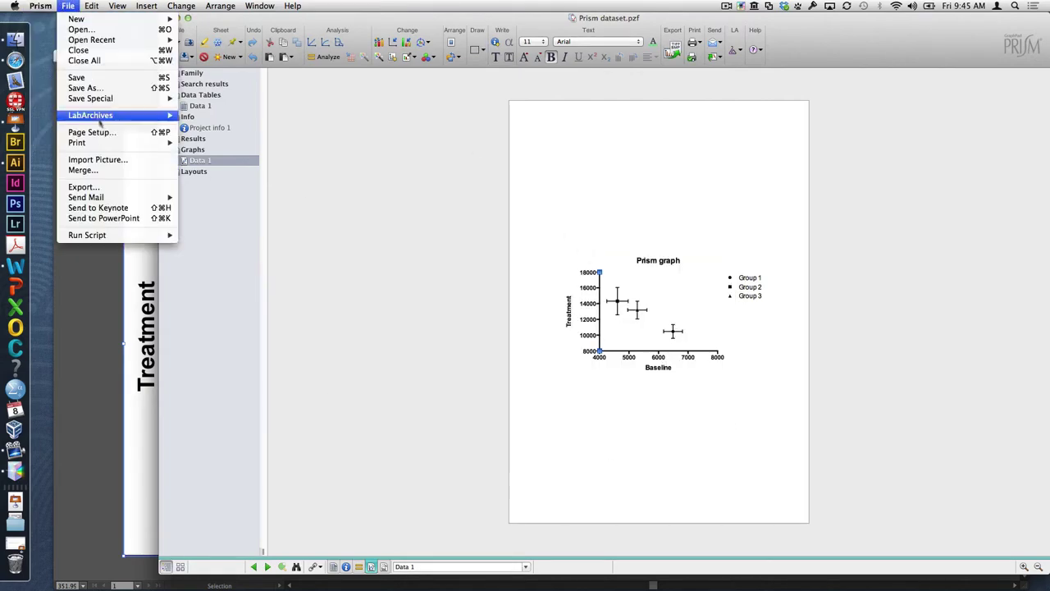
{"action": "left_click", "coordinate": [93, 170]}
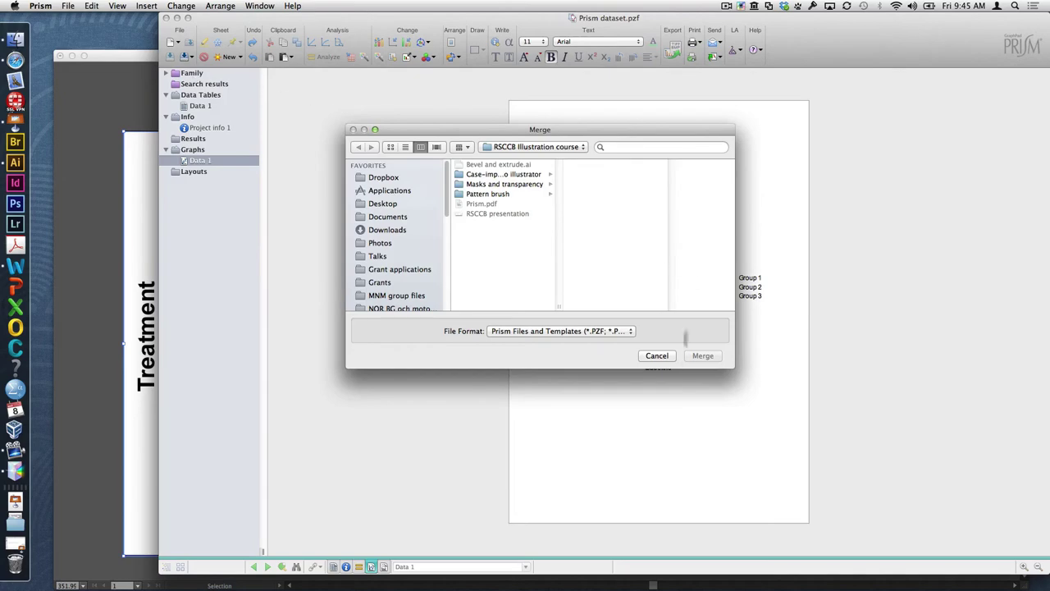
{"action": "left_click", "coordinate": [662, 357]}
Step: Export the graph as an EPS Encapsulated PostScript file named prism into the RSCCB Illustration course folder
{"action": "left_click", "coordinate": [73, 6]}
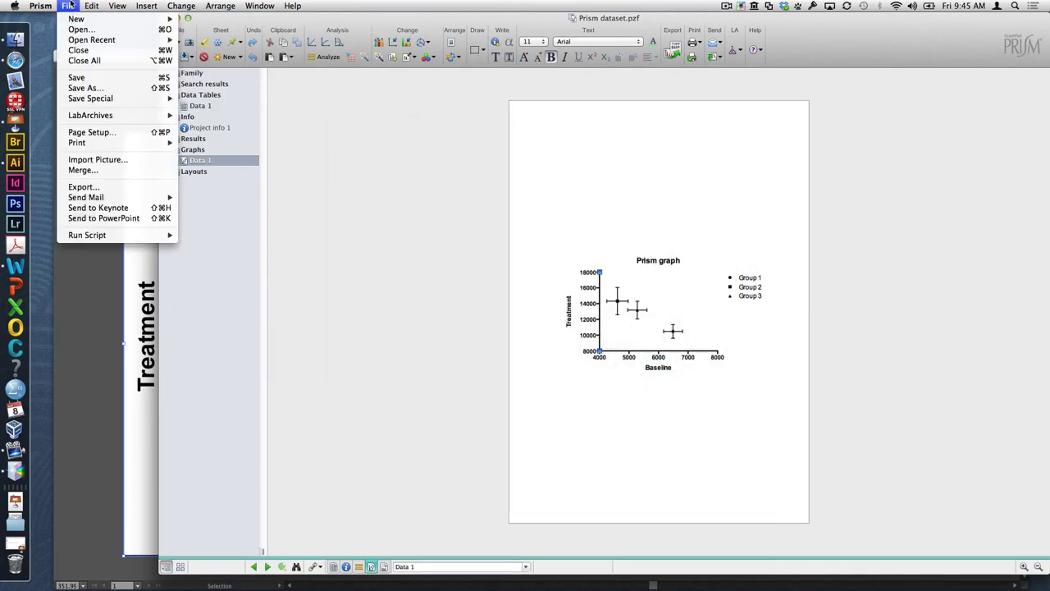
{"action": "left_click", "coordinate": [107, 186]}
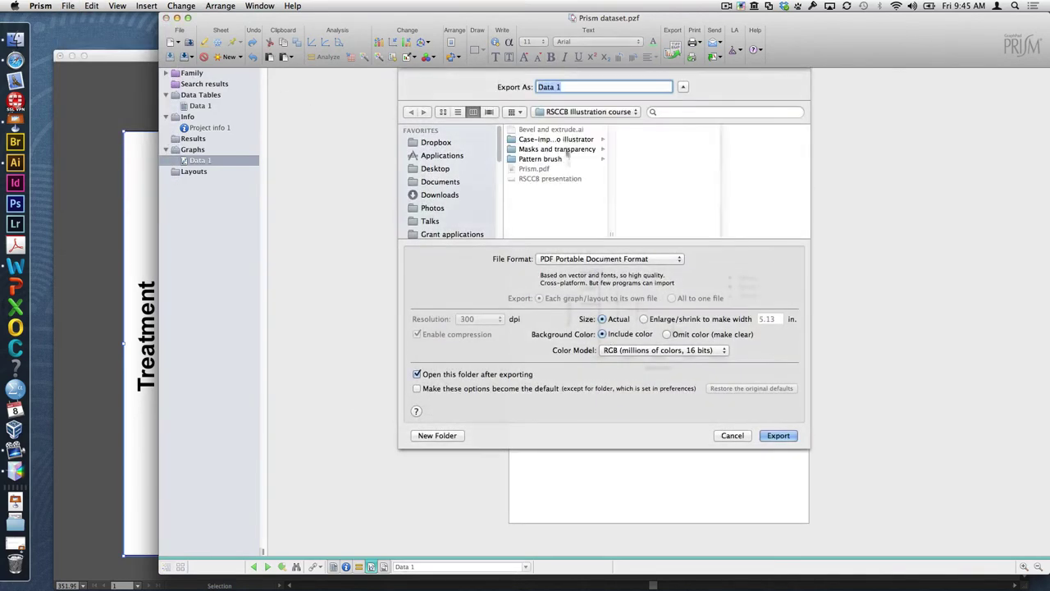
{"action": "left_click", "coordinate": [648, 262]}
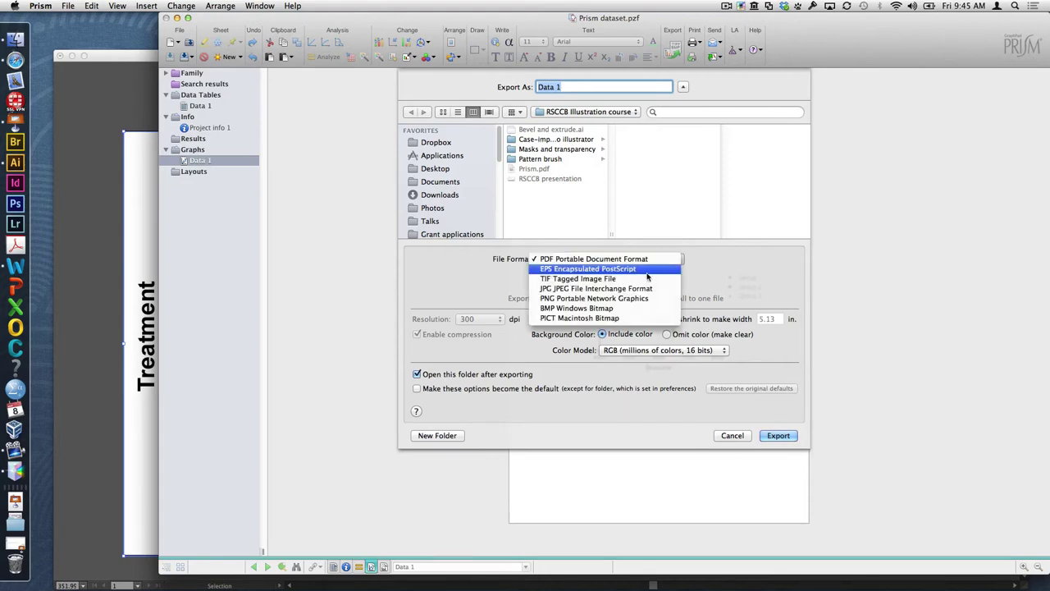
{"action": "left_click", "coordinate": [649, 269]}
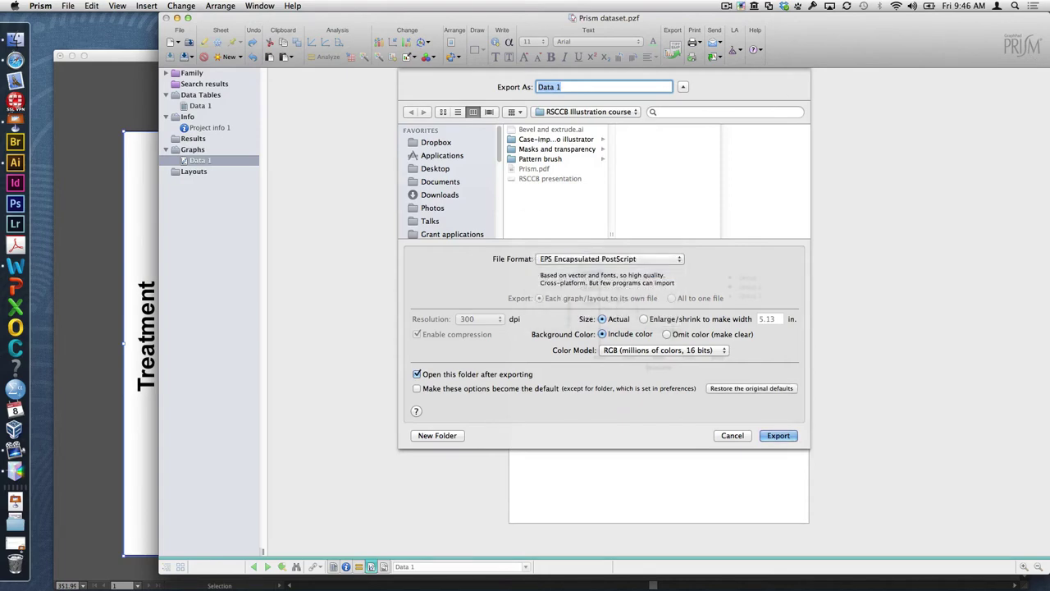
{"action": "type", "text": "graph"}
{"action": "key", "text": "Return"}
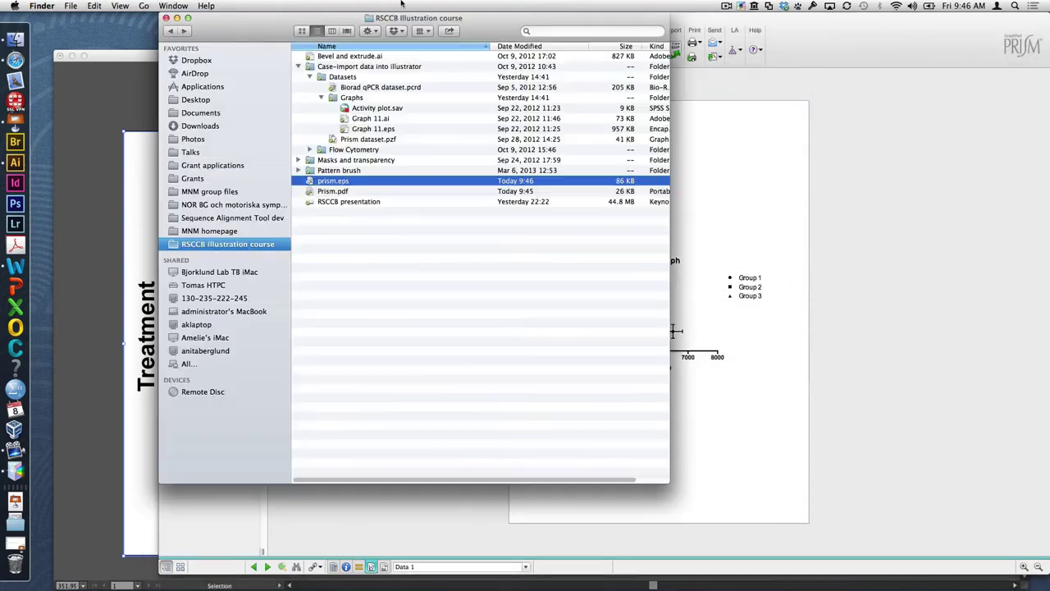
Step: Open the exported prism.eps in Illustrator, enlarge the graph and select all of its objects to inspect their structure
{"action": "left_click_drag", "start_coordinate": [351, 181], "coordinate": [15, 164]}
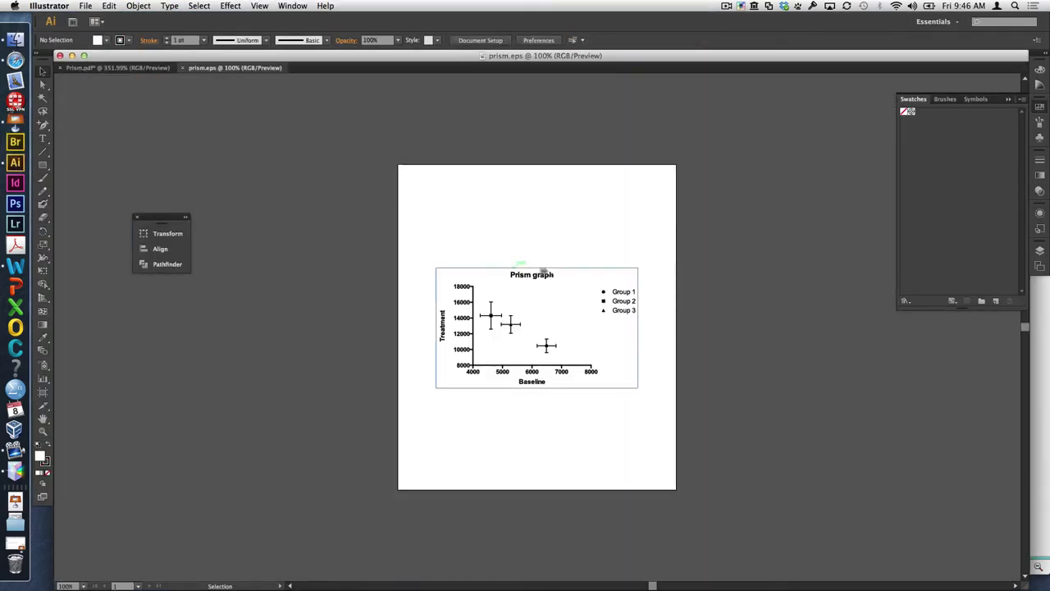
{"action": "left_click", "coordinate": [43, 430]}
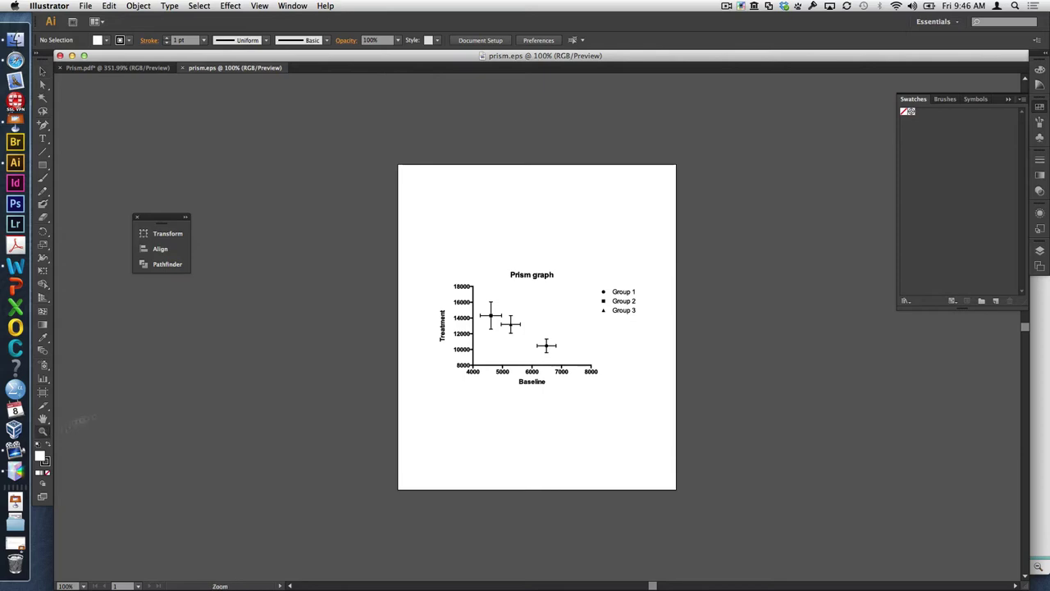
{"action": "left_click_drag", "start_coordinate": [424, 254], "coordinate": [661, 384]}
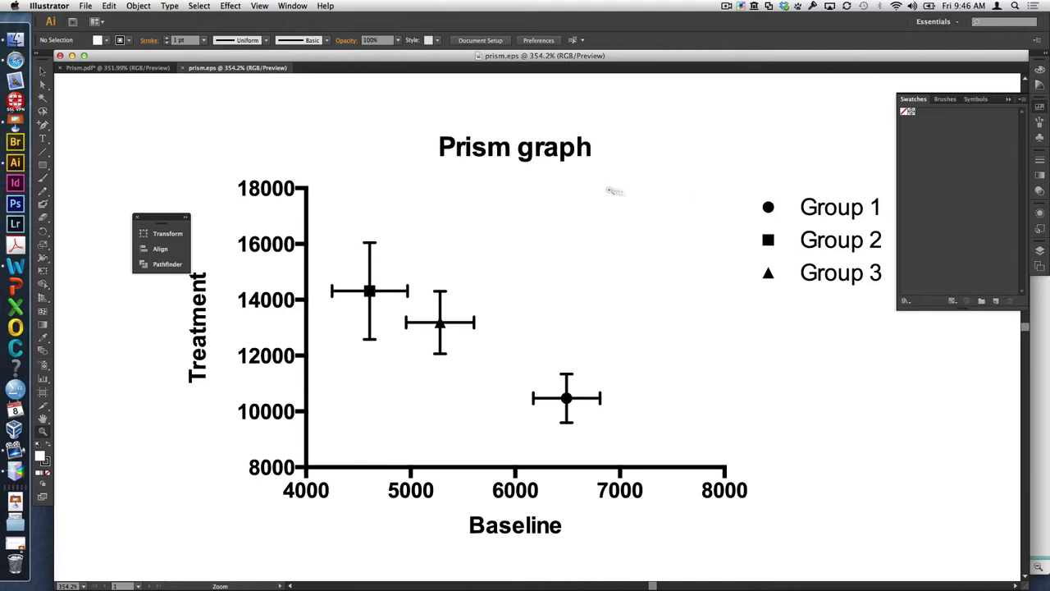
{"action": "key", "text": "v"}
{"action": "key", "text": "super+a"}
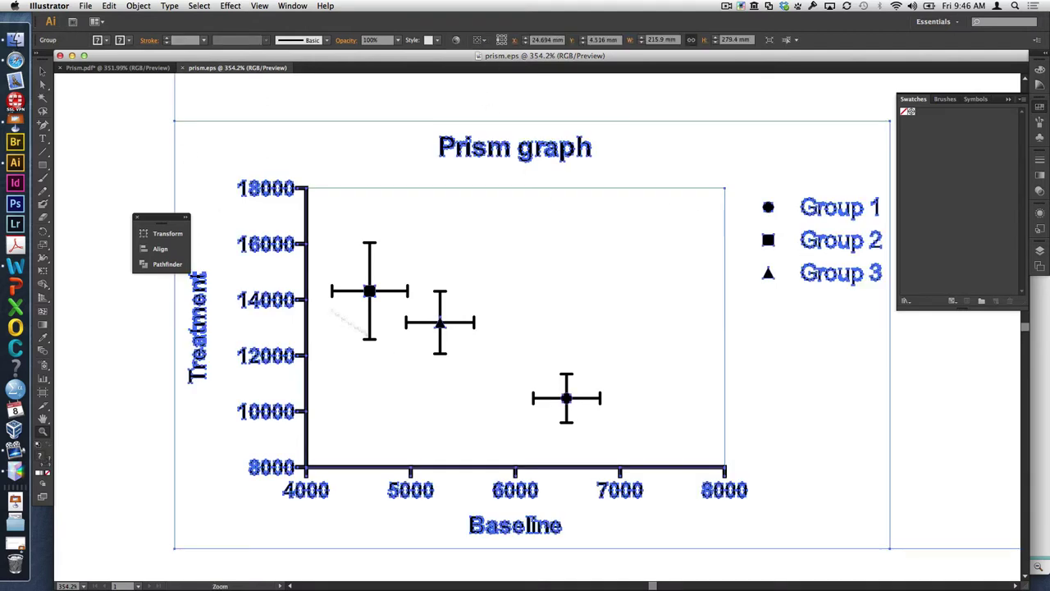
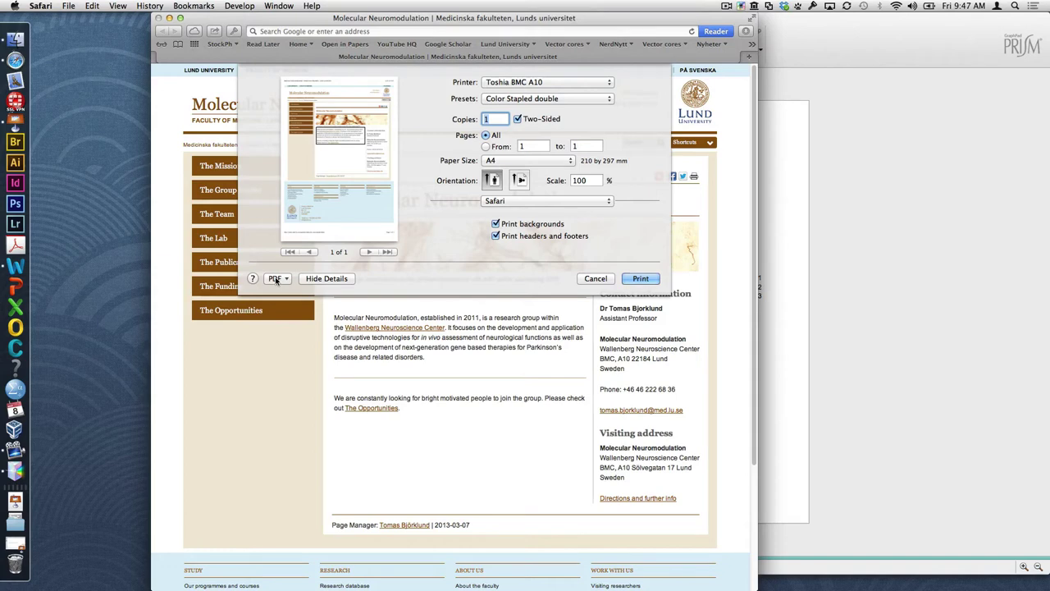
Step: Open the Save as PDF settings for printing the Molecular Neuromodulation web page, and cancel without saving or printing
{"action": "left_click", "coordinate": [275, 279]}
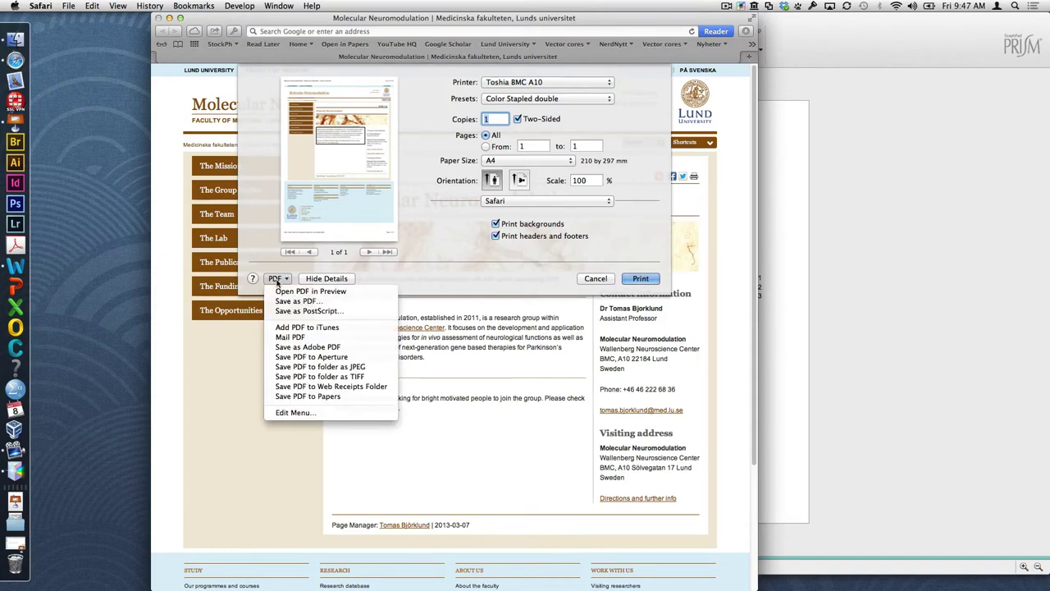
{"action": "left_click", "coordinate": [319, 302]}
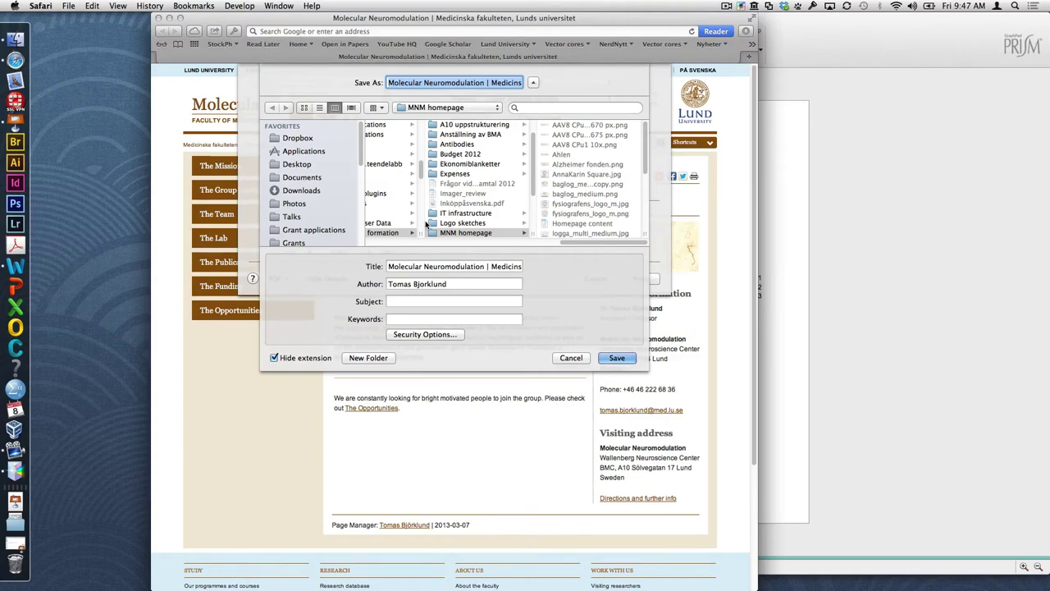
{"action": "left_click", "coordinate": [574, 358]}
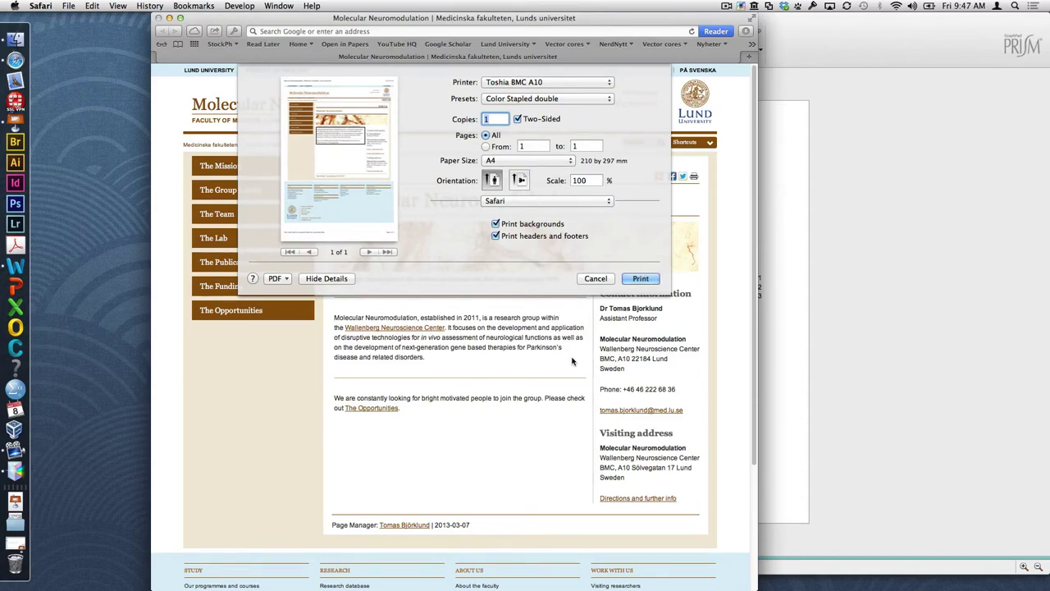
{"action": "left_click", "coordinate": [604, 281]}
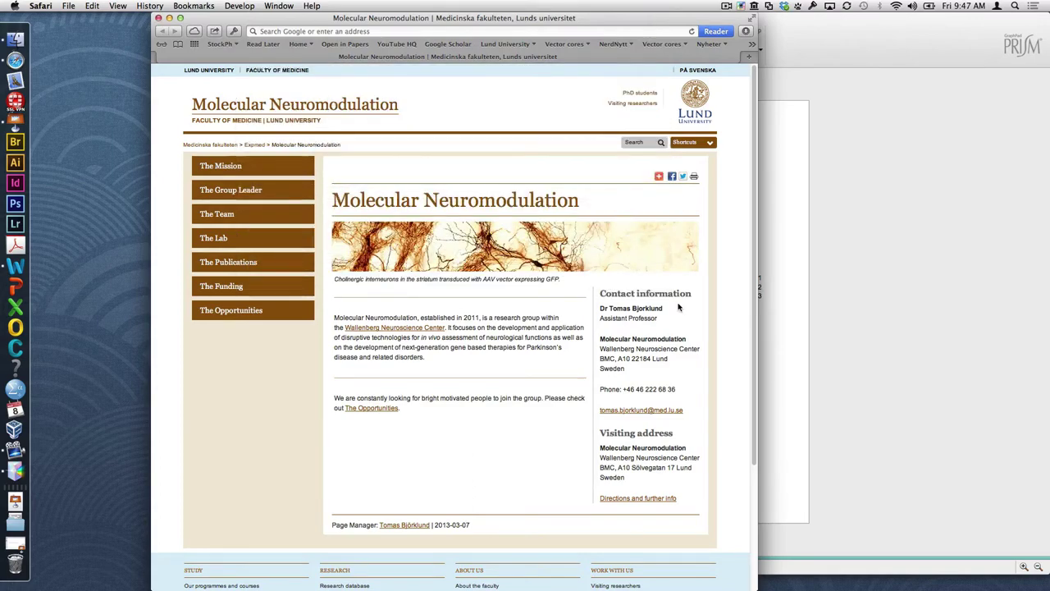
Step: Hide the open application windows to clear the desktop
{"action": "key", "text": "super+h"}
{"action": "key", "text": "super+h"}
{"action": "key", "text": "super+h"}
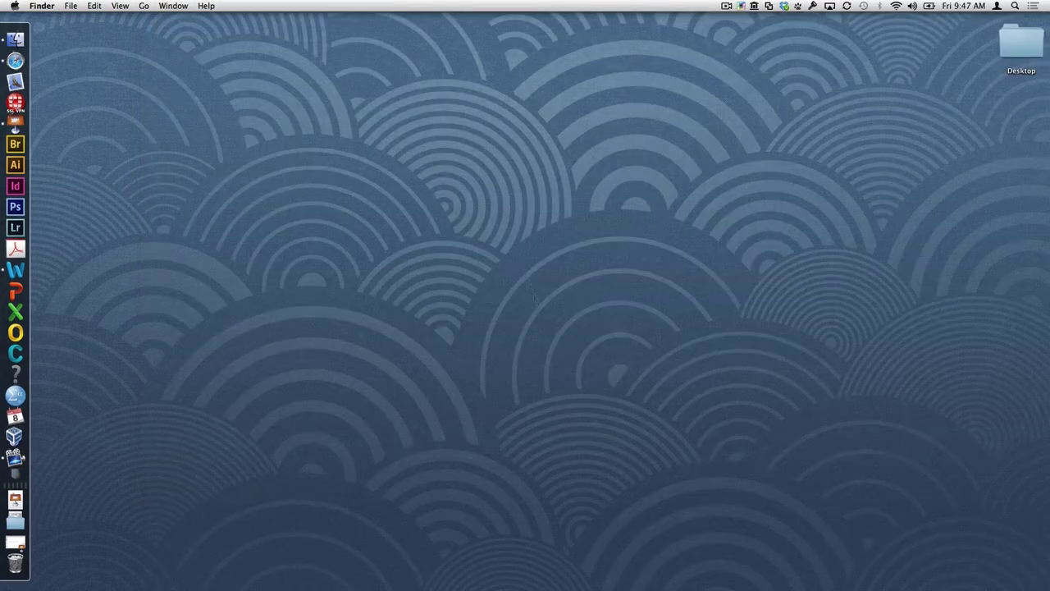
{"action": "key", "text": "super+space"}
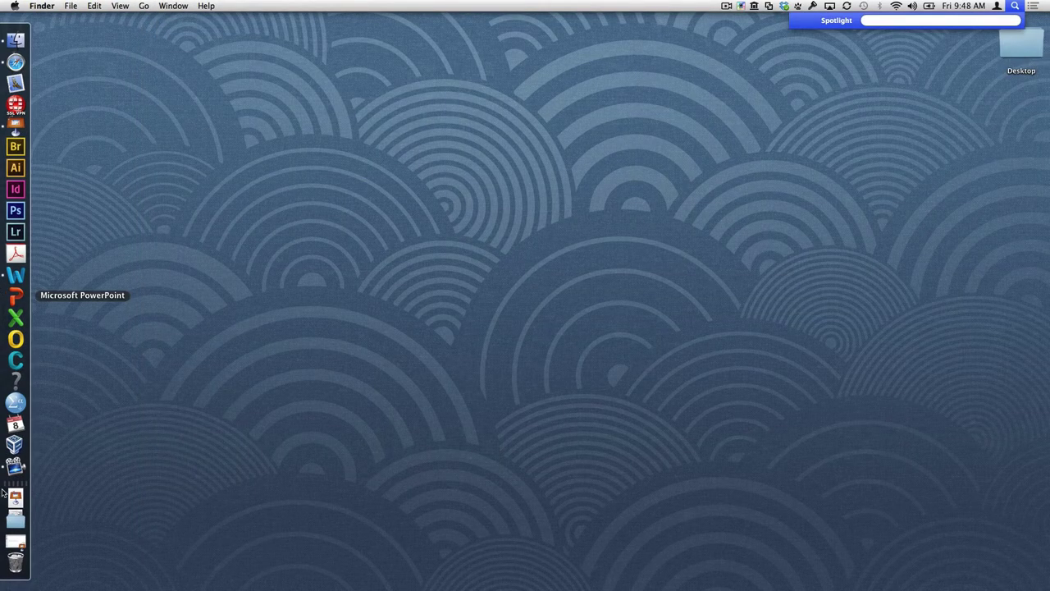
{"action": "key", "text": "Escape"}
Step: Launch VirtualBox, start the Windows 7 virtual machine and log in with the account password
{"action": "left_click", "coordinate": [15, 444]}
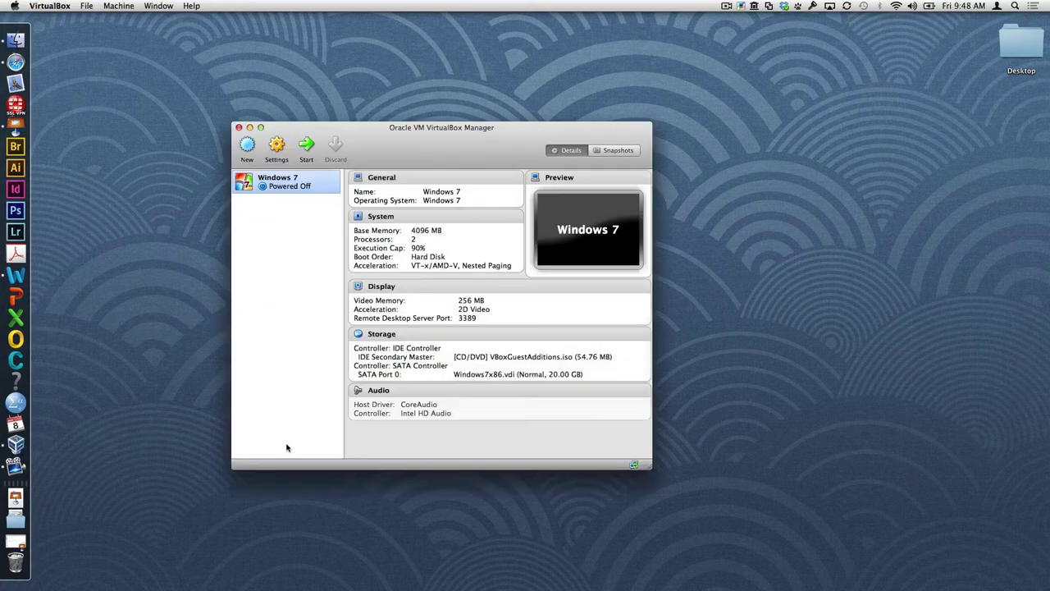
{"action": "left_click", "coordinate": [305, 148]}
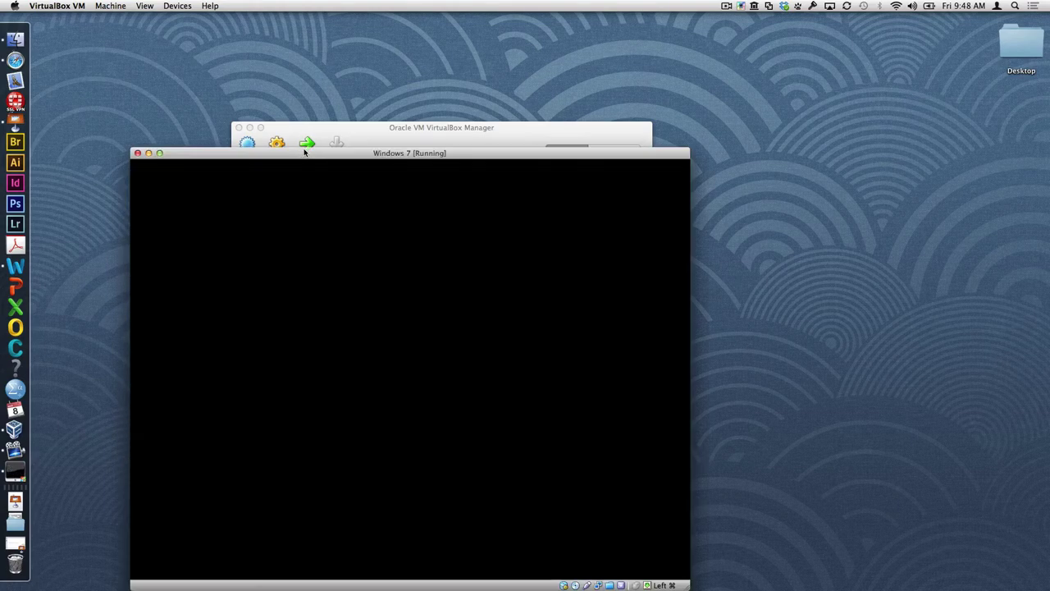
{"action": "left_click_drag", "start_coordinate": [310, 156], "coordinate": [406, 61]}
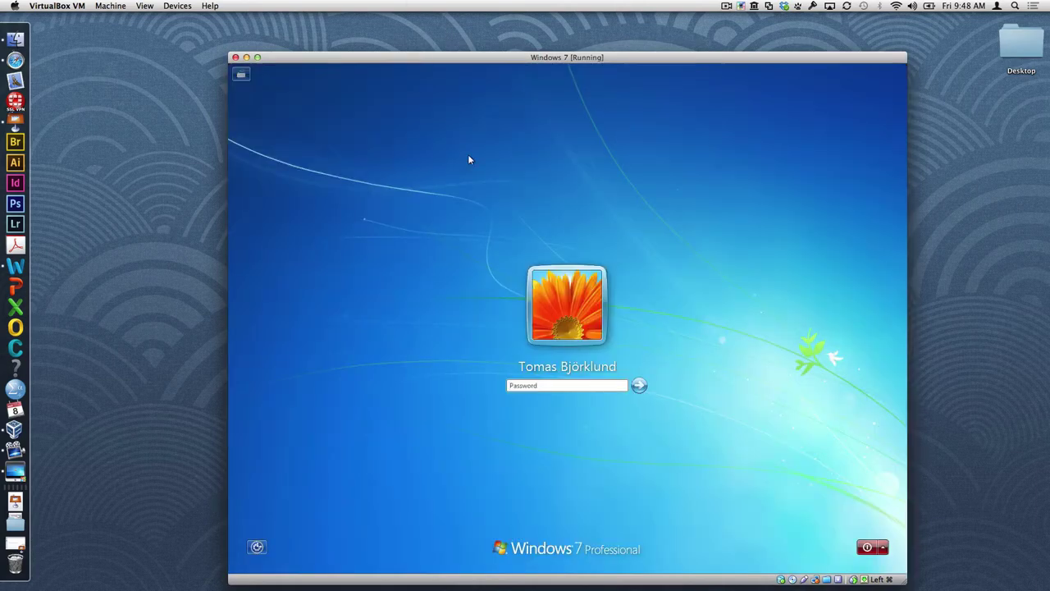
{"action": "key", "text": "Return"}
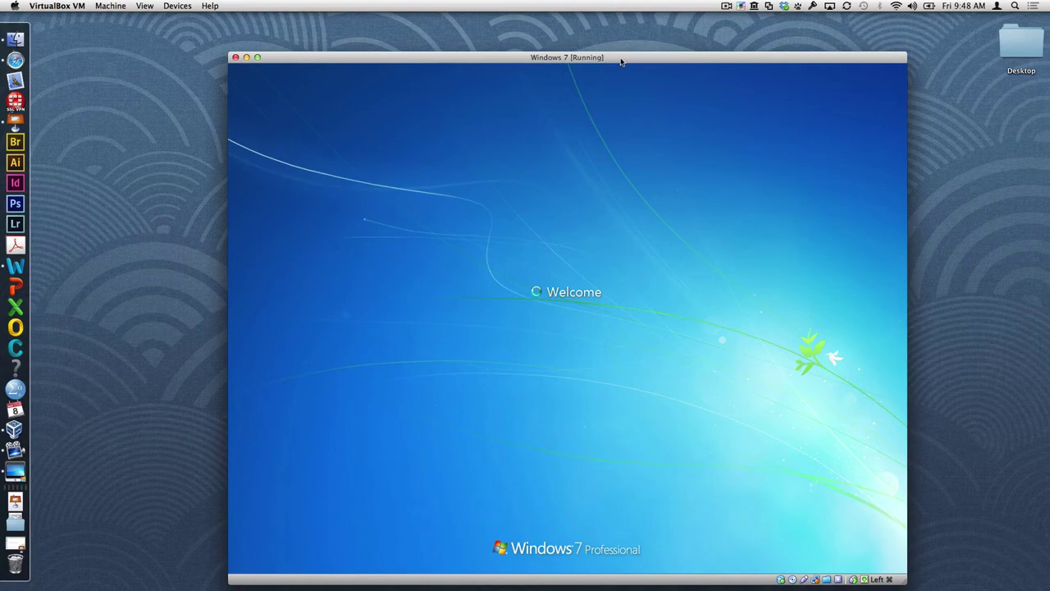
{"action": "left_click_drag", "start_coordinate": [621, 62], "coordinate": [578, 43]}
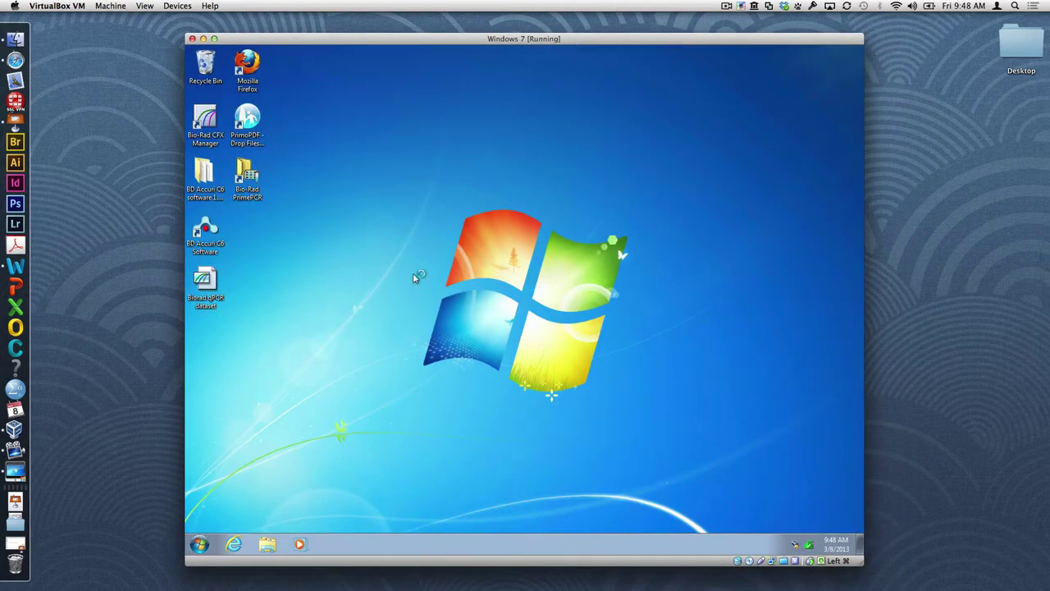
Step: Open the Biorad qPCR dataset from the Windows desktop and enlarge the Amplification chart by resizing its pane in both directions
{"action": "left_click", "coordinate": [266, 113]}
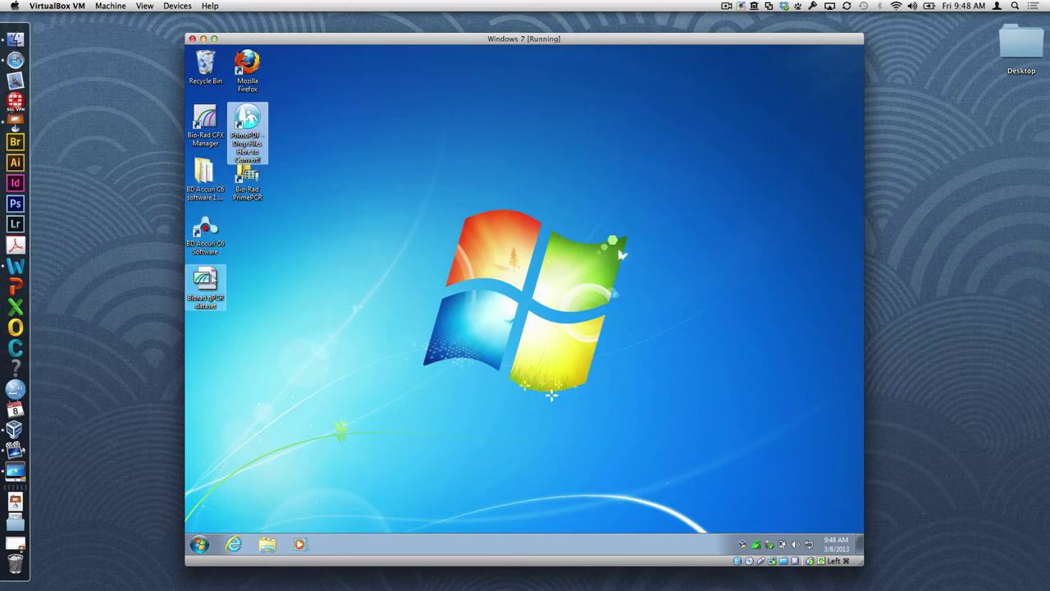
{"action": "left_click", "coordinate": [207, 279]}
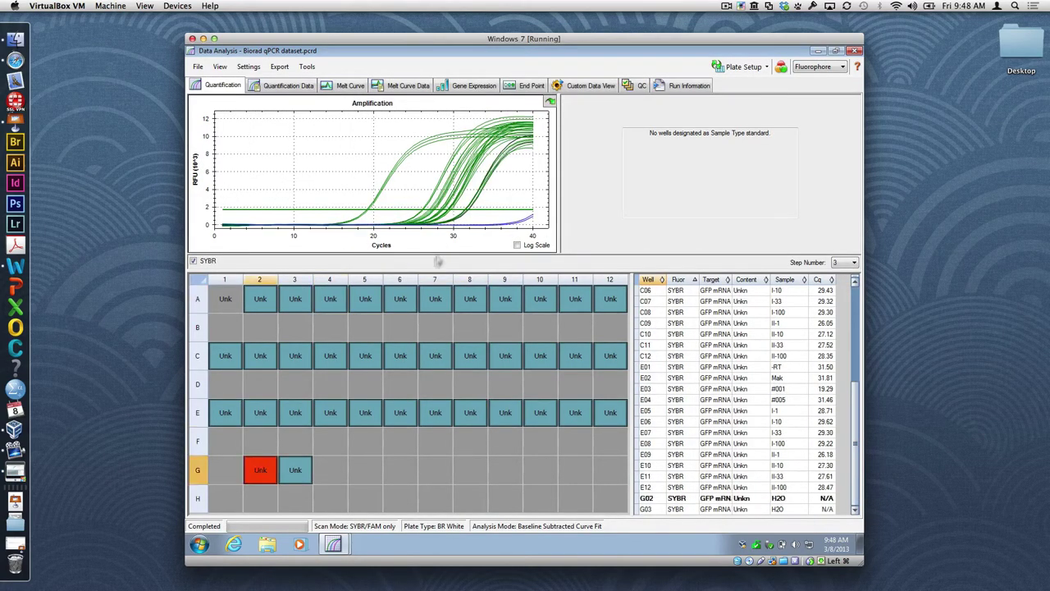
{"action": "left_click_drag", "start_coordinate": [425, 277], "coordinate": [422, 384]}
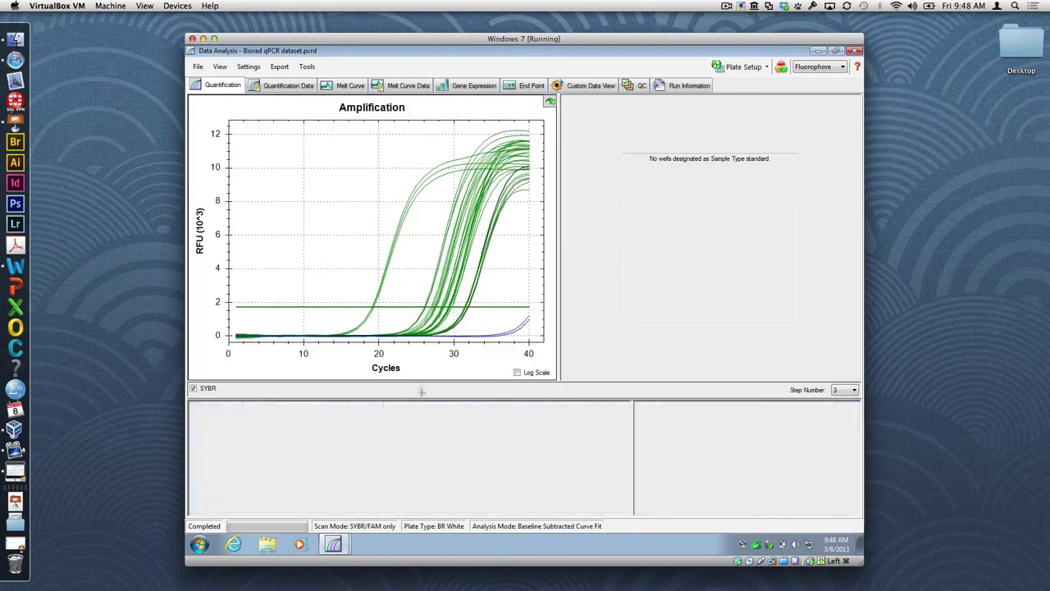
{"action": "left_click_drag", "start_coordinate": [558, 283], "coordinate": [654, 282]}
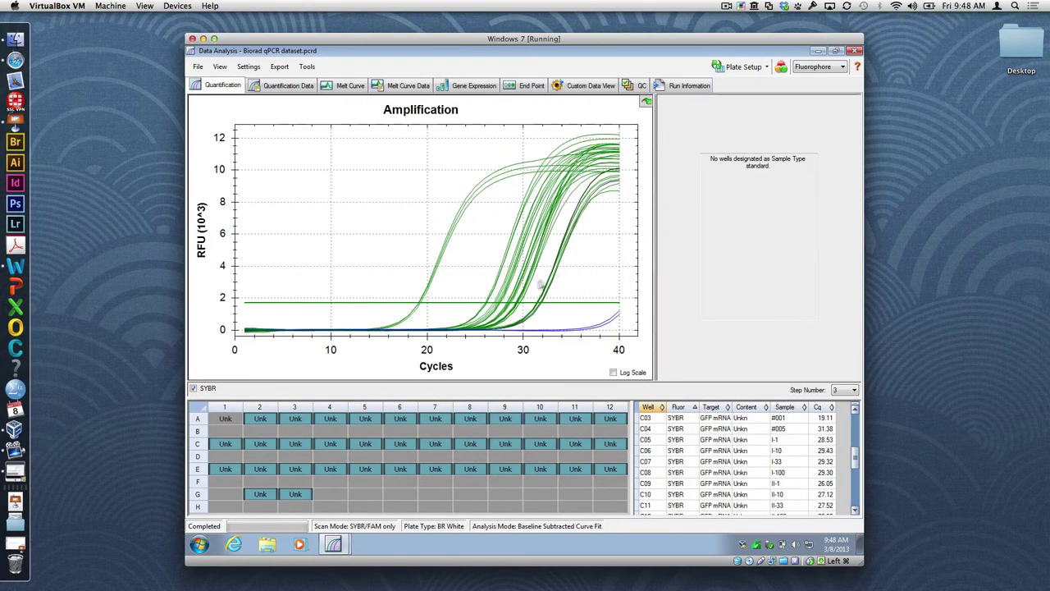
Step: Start saving the Amplification chart as a PNG image with the offered dimensions and DPI, and go to the shared E: drive
{"action": "right_click", "coordinate": [565, 364]}
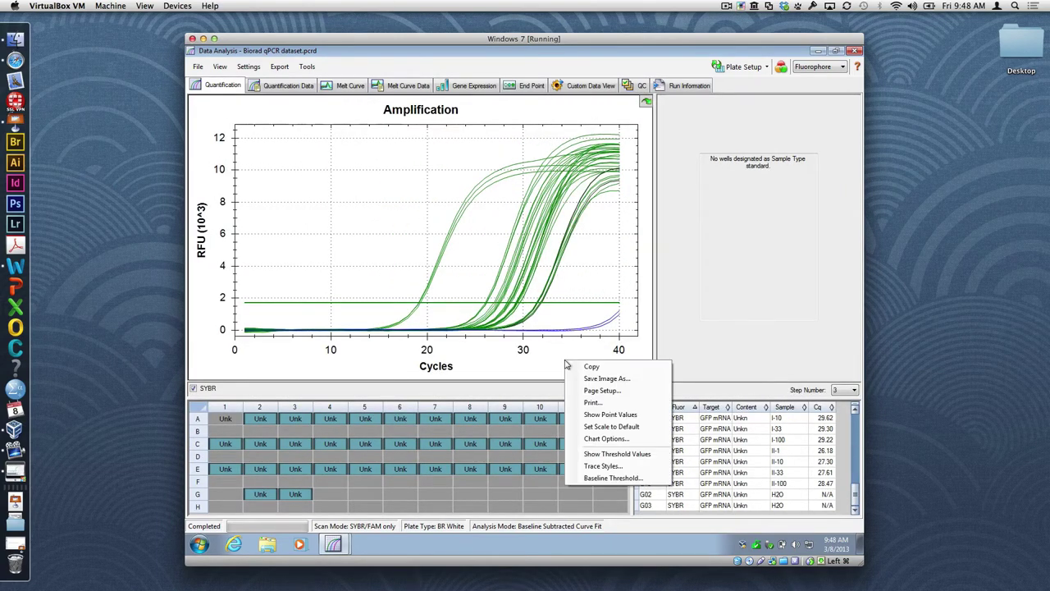
{"action": "left_click", "coordinate": [626, 381]}
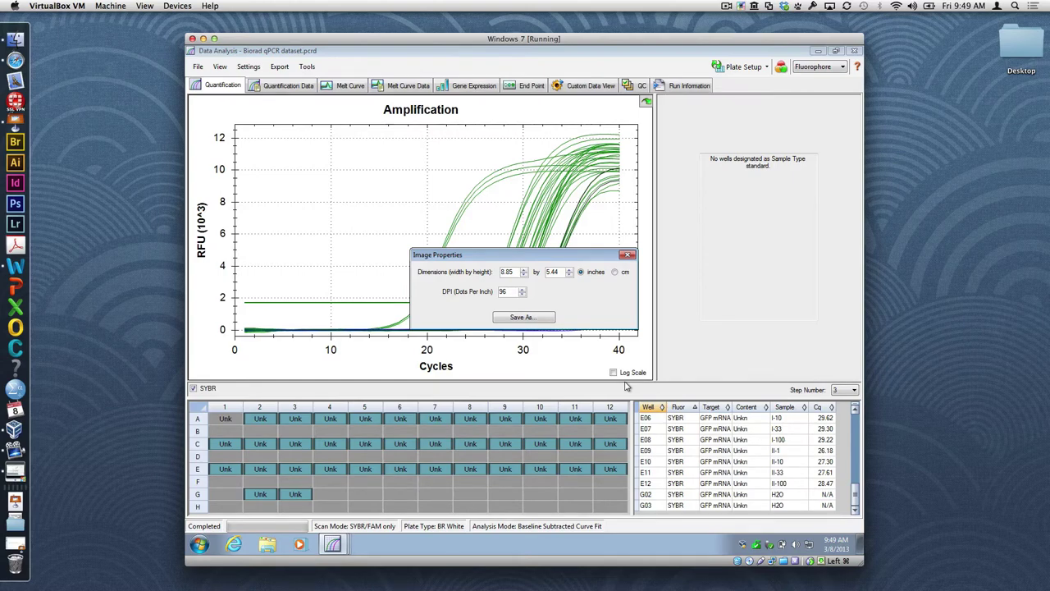
{"action": "left_click", "coordinate": [524, 319]}
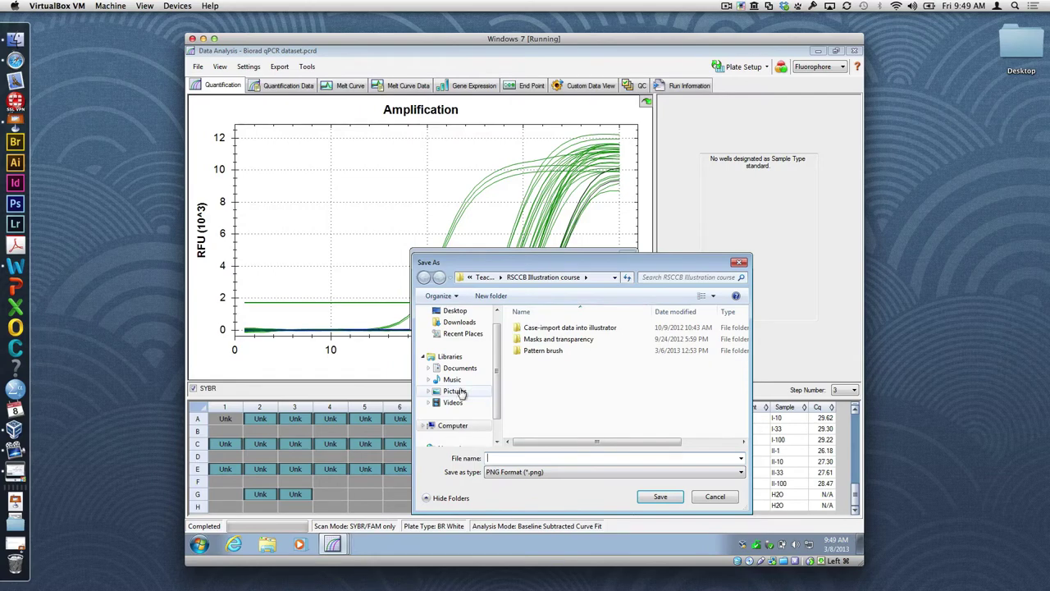
{"action": "left_click", "coordinate": [452, 425]}
{"action": "left_click", "coordinate": [468, 425]}
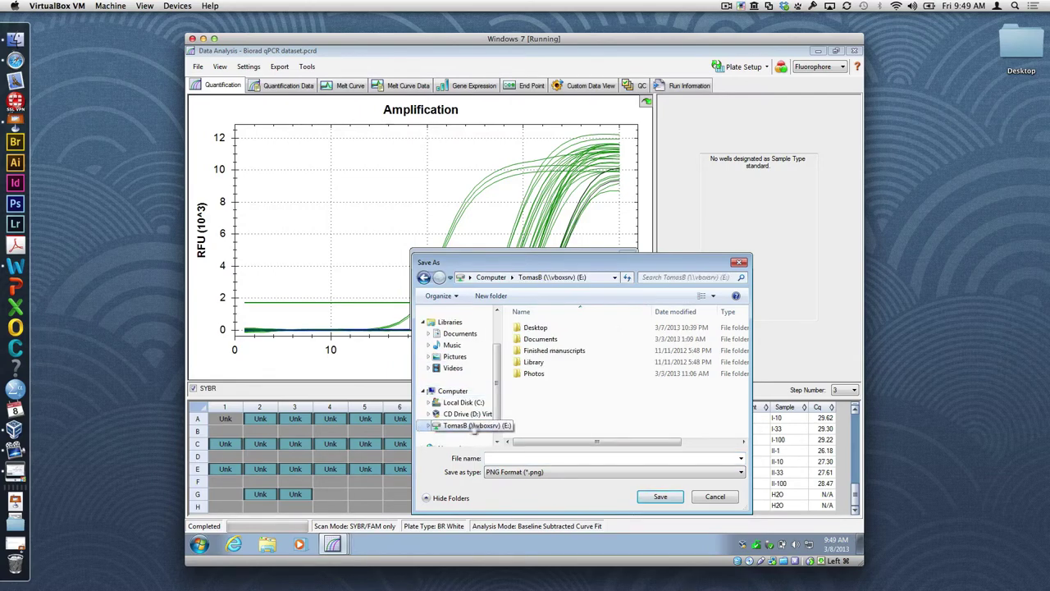
{"action": "double_click", "coordinate": [540, 338]}
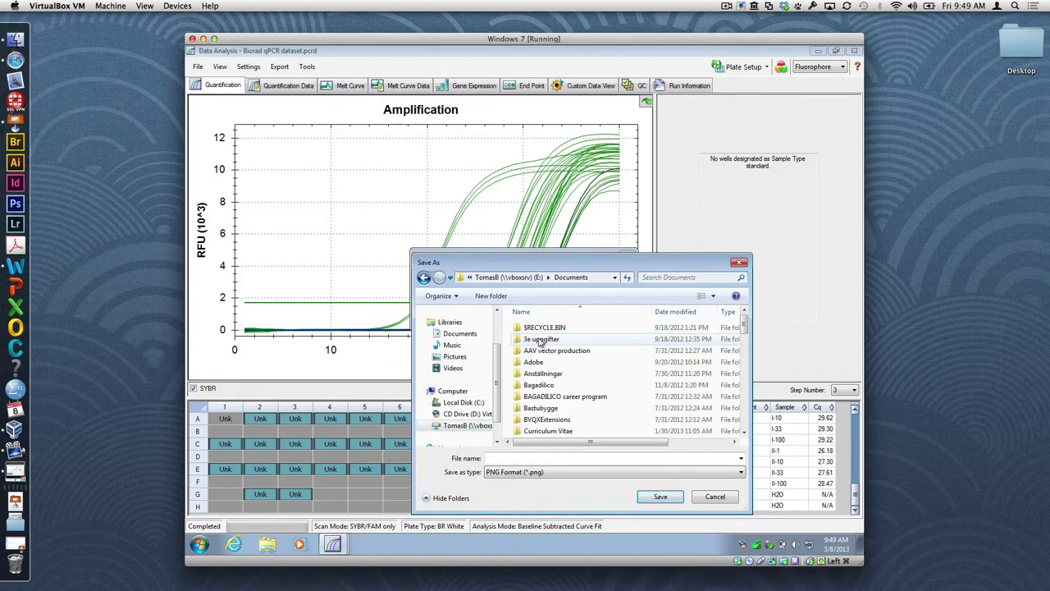
{"action": "scroll", "coordinate": [569, 390], "scroll_direction": "down", "scroll_amount": 10}
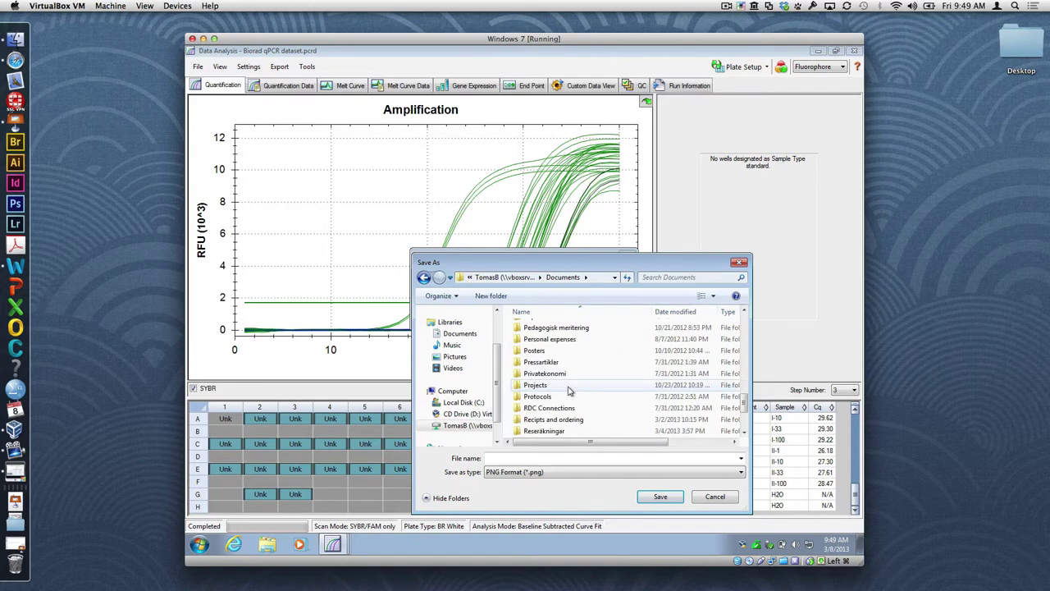
{"action": "scroll", "coordinate": [568, 391], "scroll_direction": "up", "scroll_amount": 4}
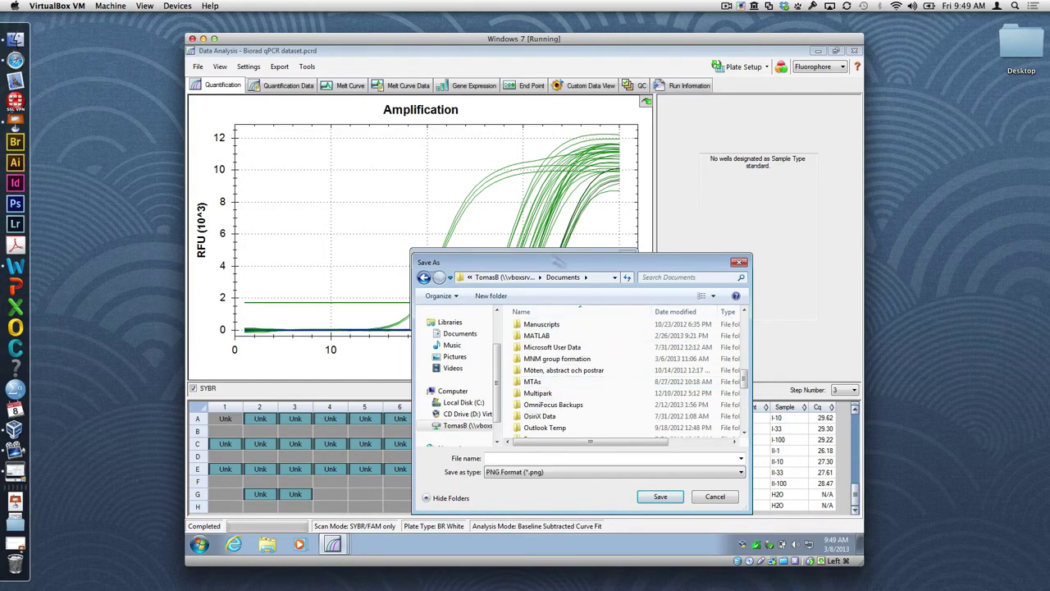
Step: Save the chart image in PNG format as biorad in the shared drive's Desktop folder
{"action": "left_click", "coordinate": [539, 277]}
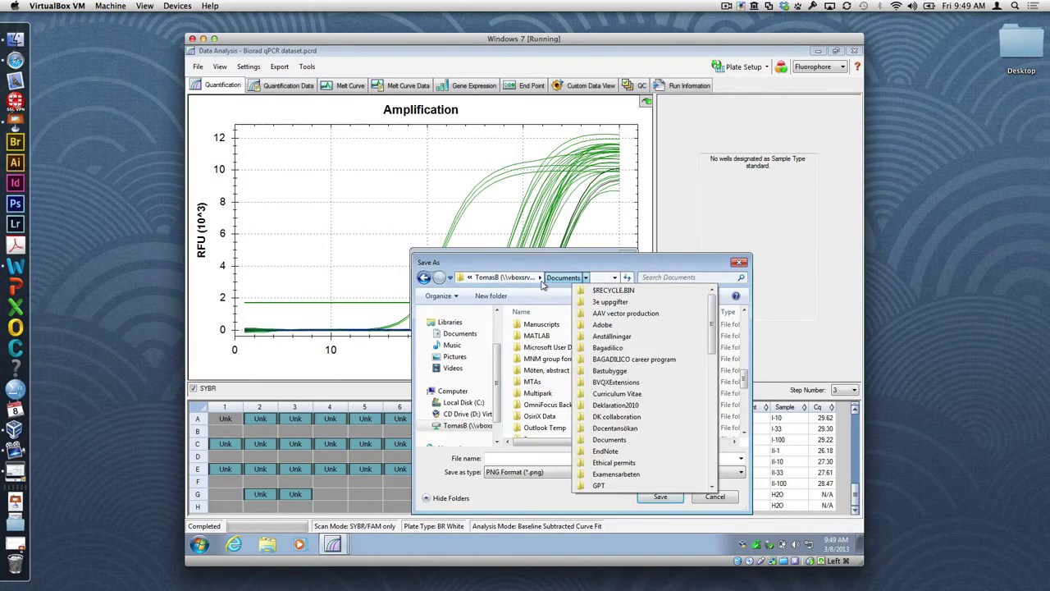
{"action": "left_click", "coordinate": [553, 292]}
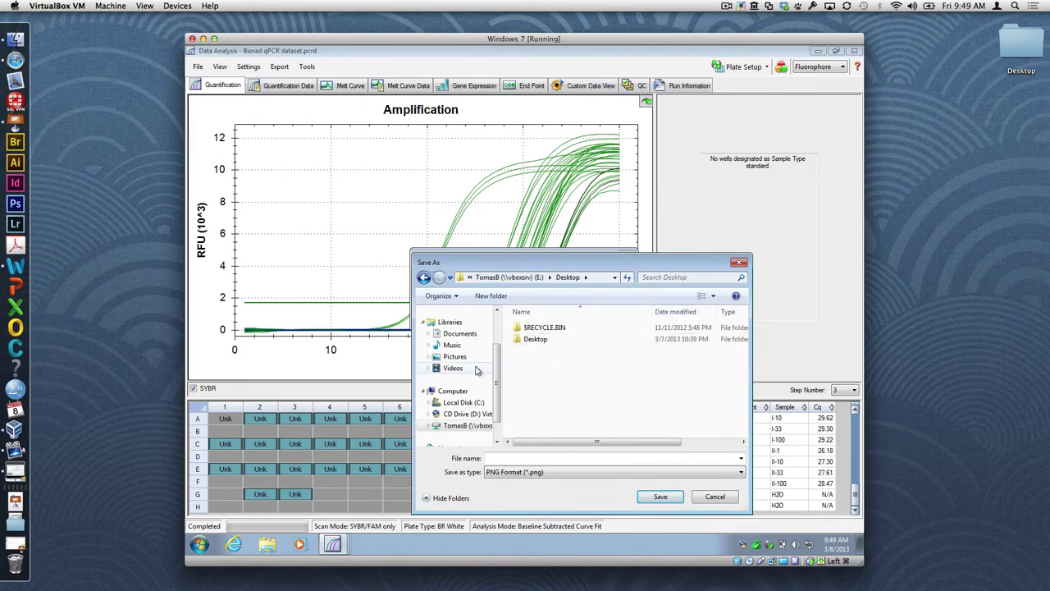
{"action": "left_click", "coordinate": [468, 426]}
{"action": "double_click", "coordinate": [535, 327]}
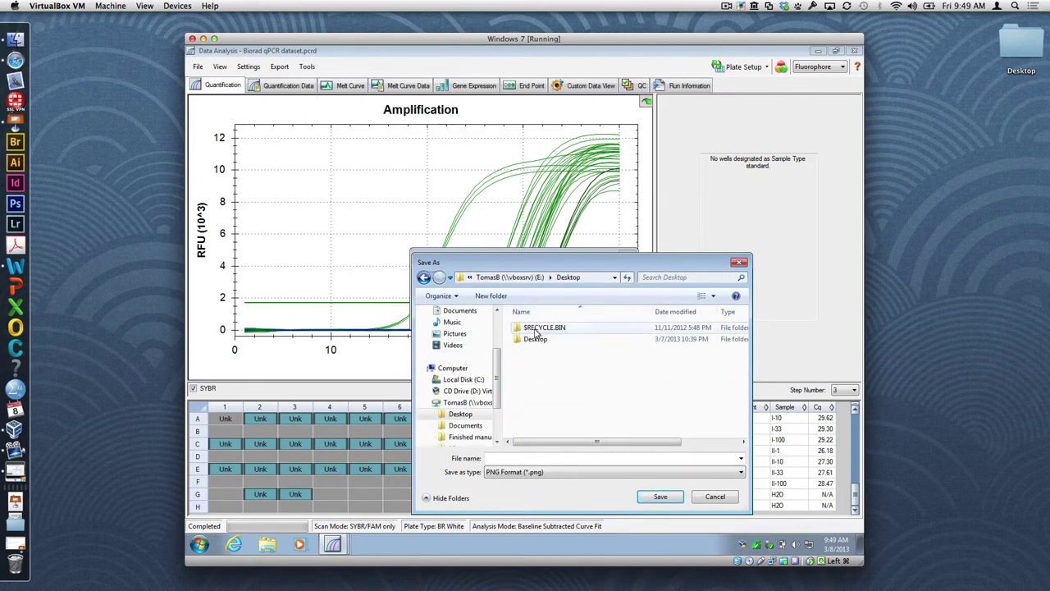
{"action": "left_click", "coordinate": [539, 457]}
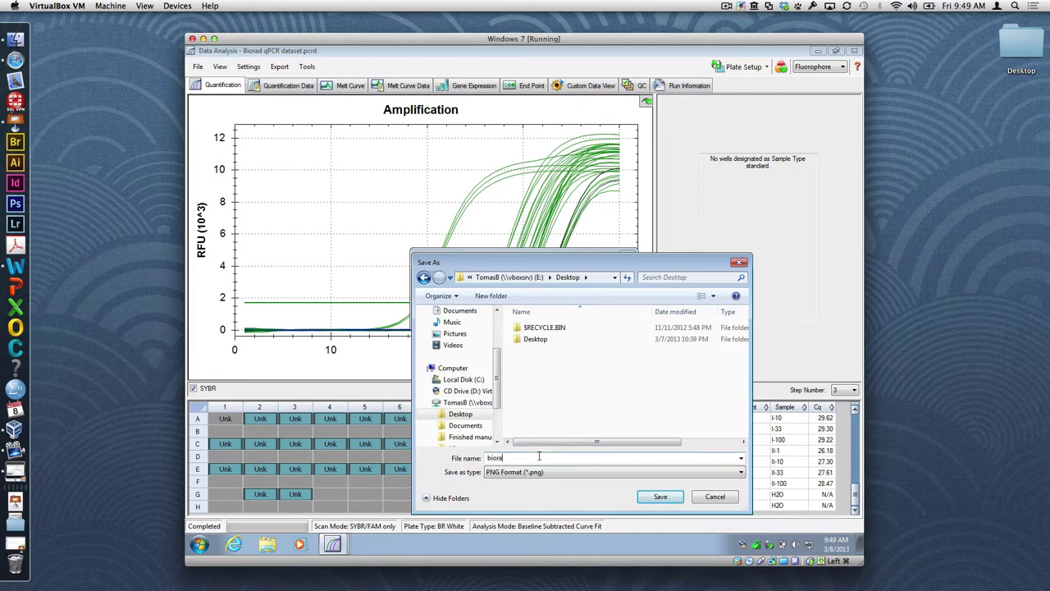
{"action": "type", "text": "biorad"}
{"action": "key", "text": "Return"}
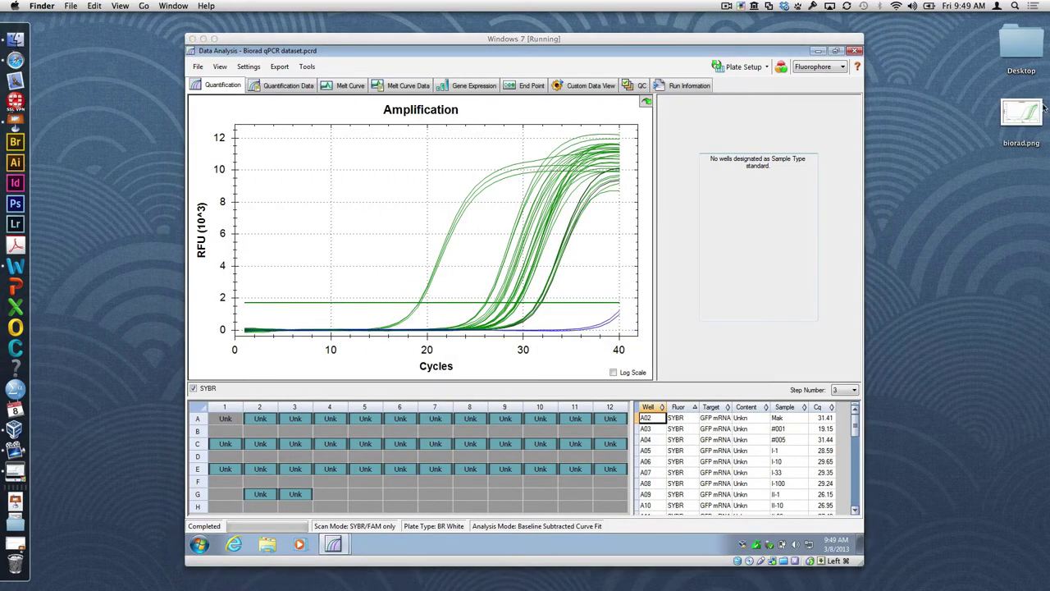
Step: Open biorad.png from the Mac desktop and examine the line quality of the curves magnified in an enlarged window
{"action": "double_click", "coordinate": [1026, 113]}
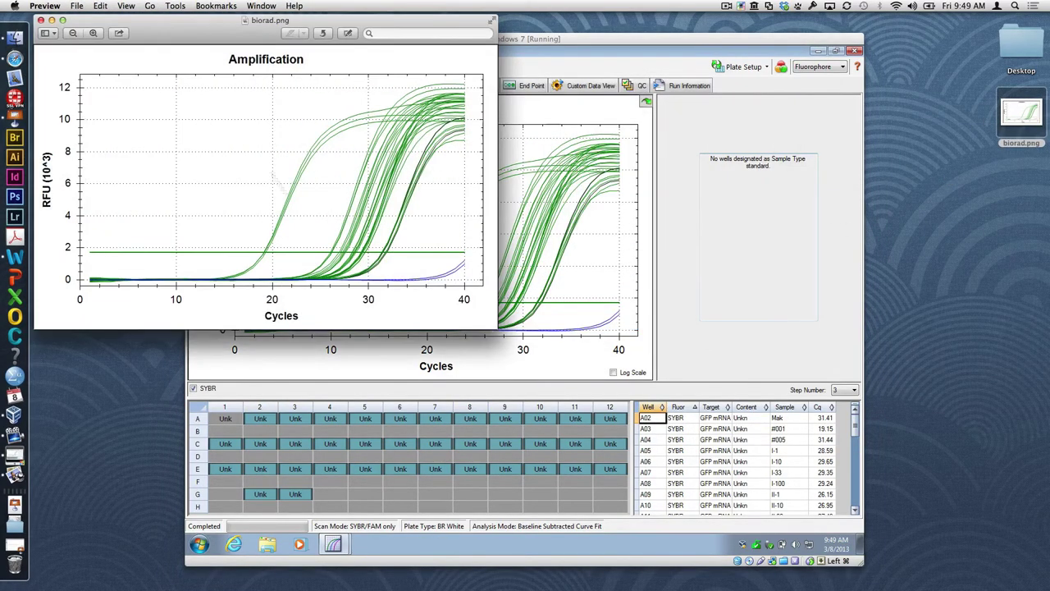
{"action": "left_click", "coordinate": [94, 33]}
{"action": "left_click", "coordinate": [94, 33]}
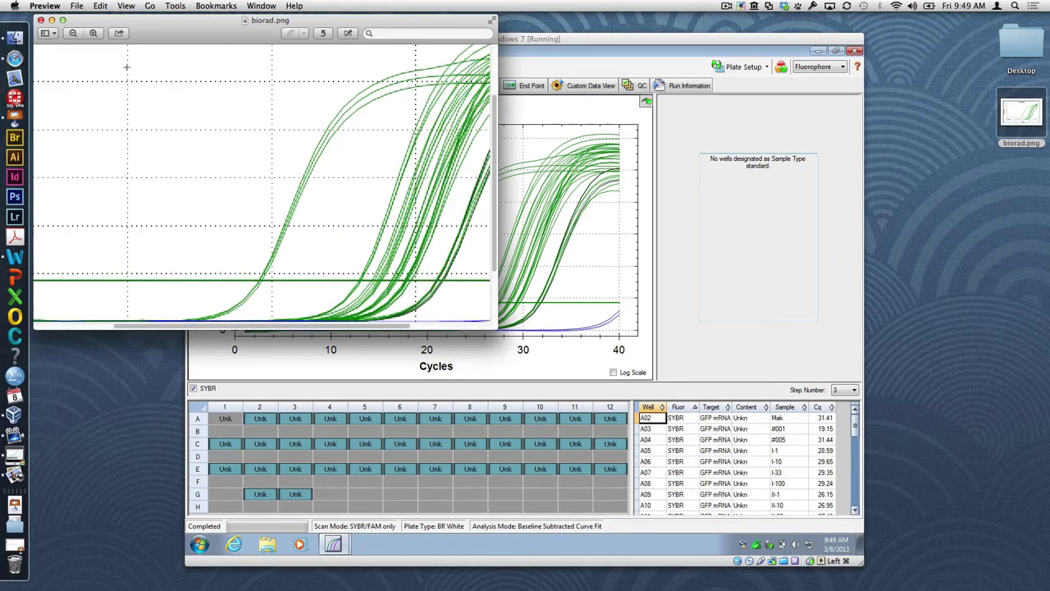
{"action": "left_click", "coordinate": [94, 33]}
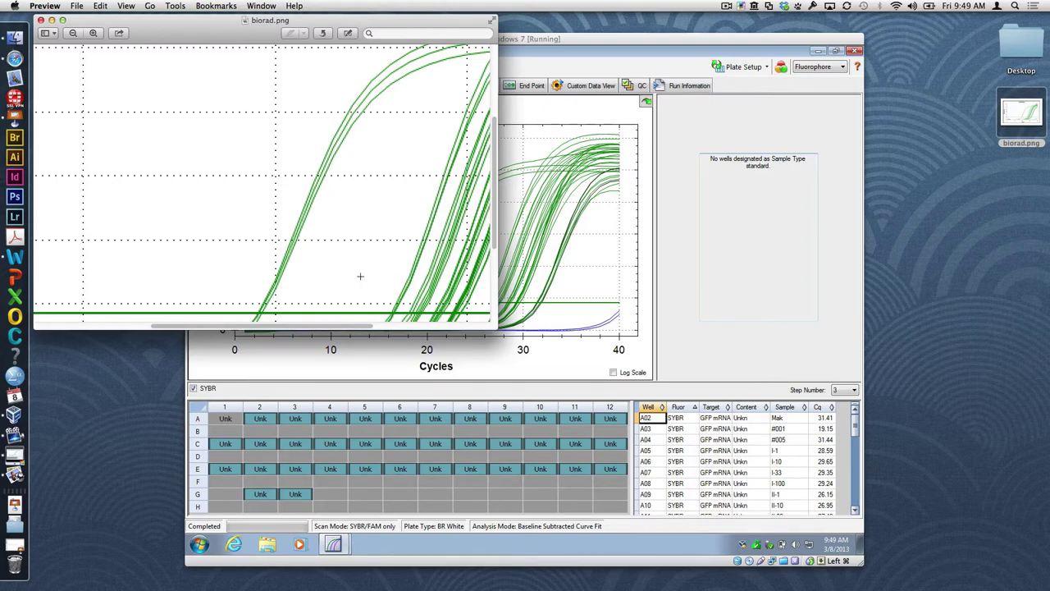
{"action": "left_click_drag", "start_coordinate": [493, 330], "coordinate": [725, 489]}
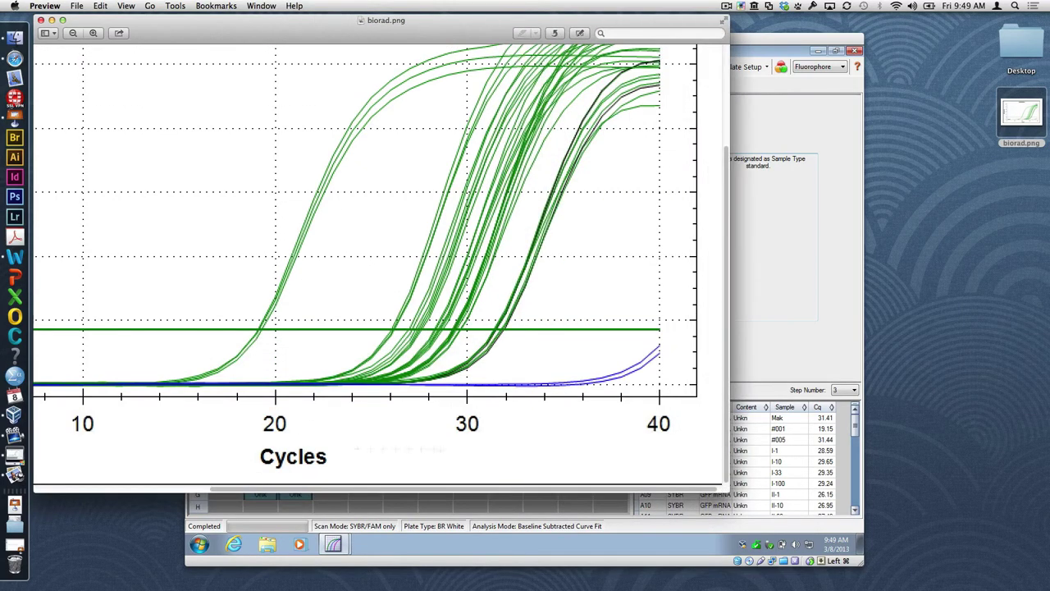
Step: Return to the Windows 7 virtual machine and print the Amplification chart with PrimoPDF, saving the PDF as document in the RSCCB Illustration course folder
{"action": "left_click", "coordinate": [599, 548]}
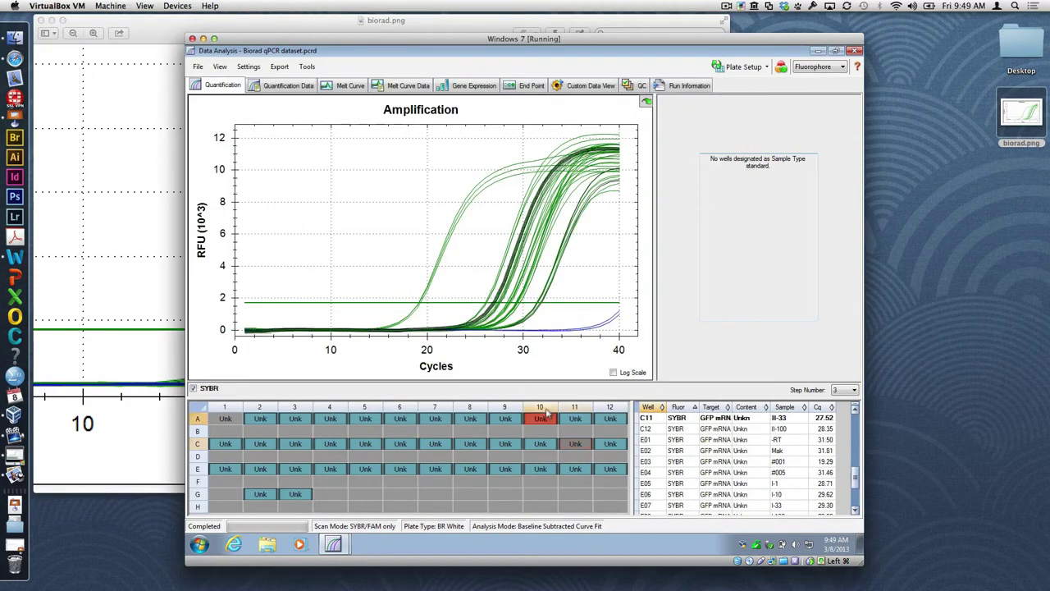
{"action": "right_click", "coordinate": [554, 358]}
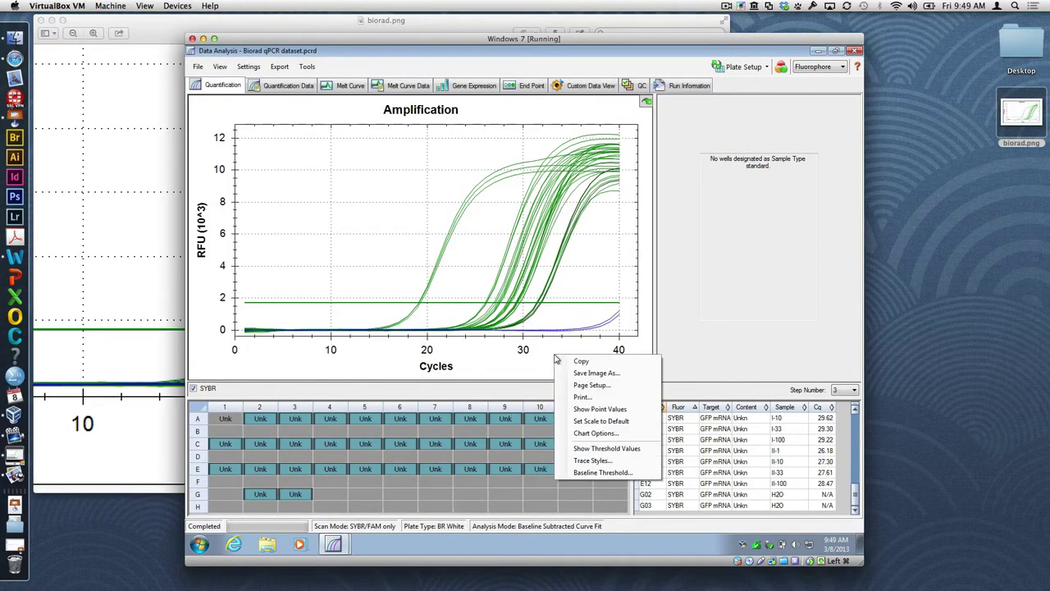
{"action": "left_click", "coordinate": [582, 397]}
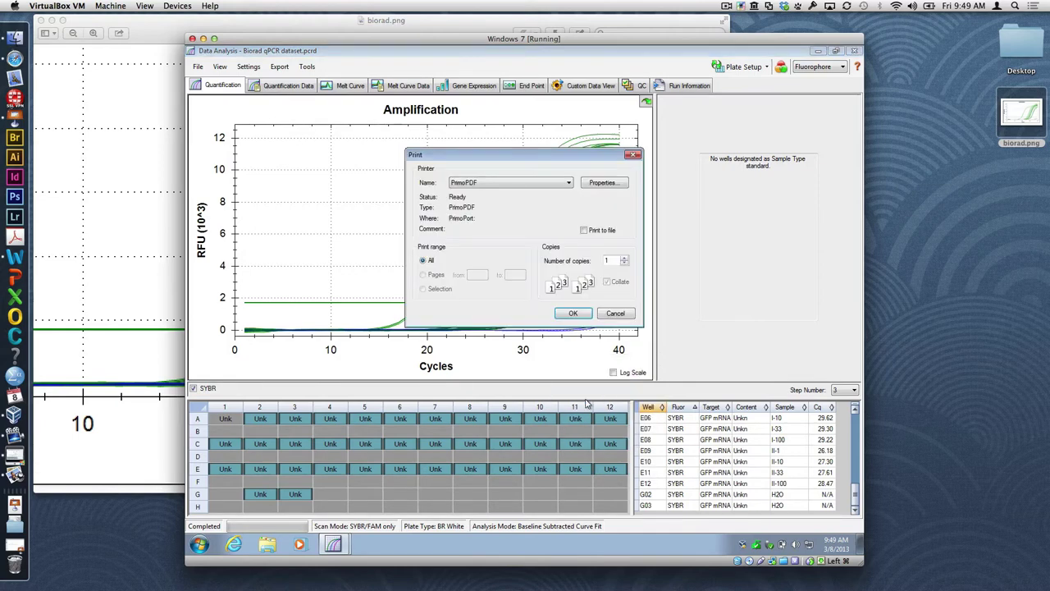
{"action": "left_click", "coordinate": [545, 183]}
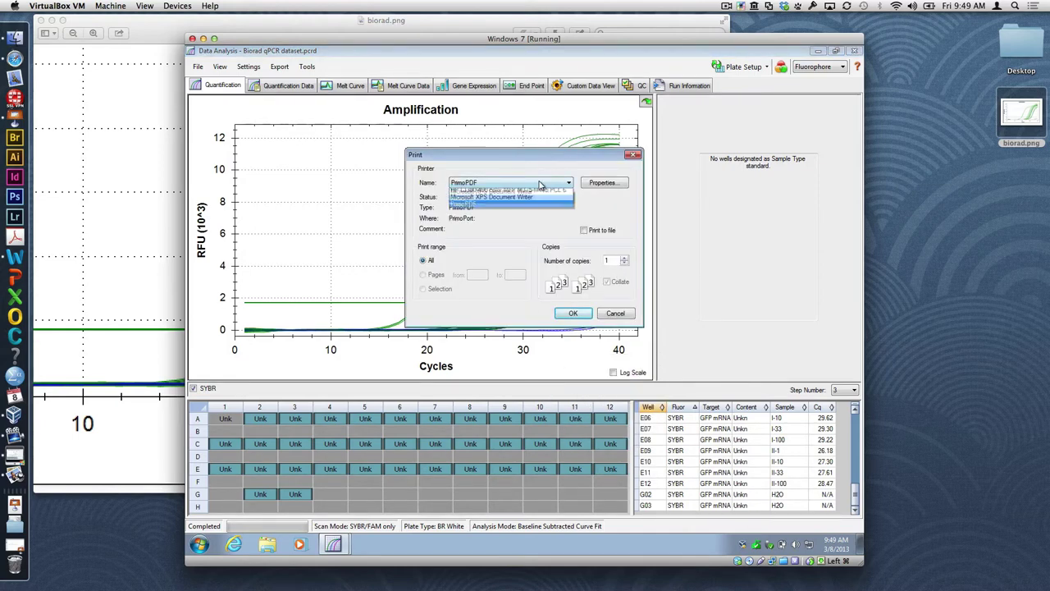
{"action": "left_click", "coordinate": [533, 214]}
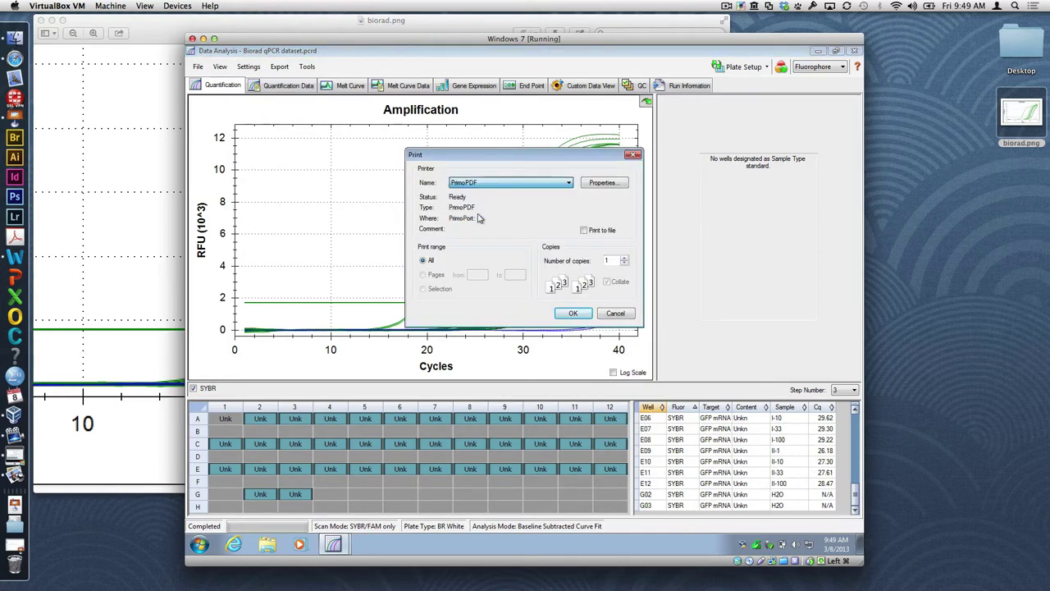
{"action": "left_click", "coordinate": [575, 314]}
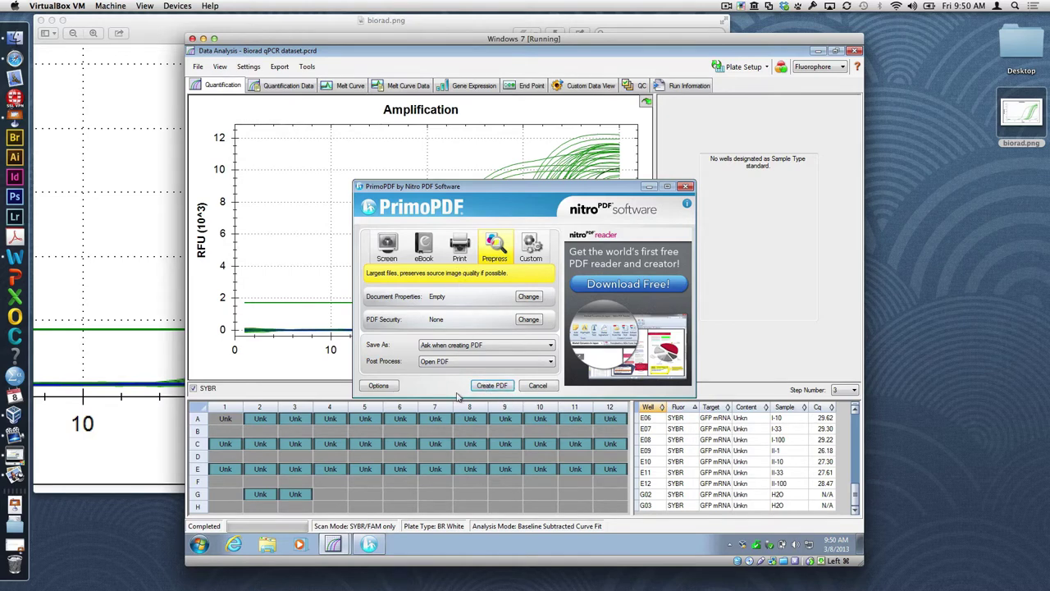
{"action": "left_click", "coordinate": [491, 385]}
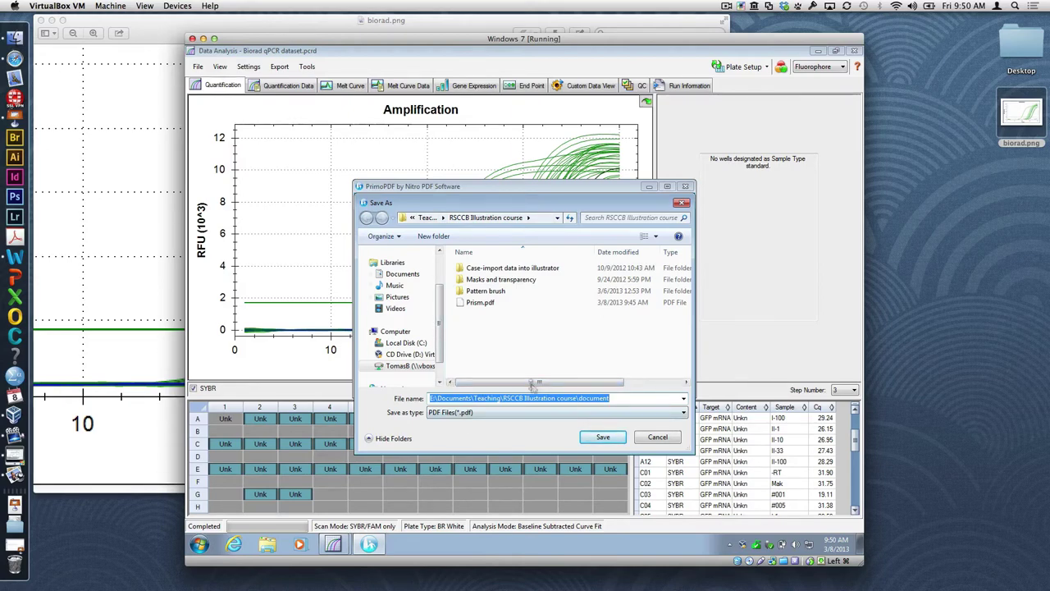
{"action": "left_click", "coordinate": [605, 437]}
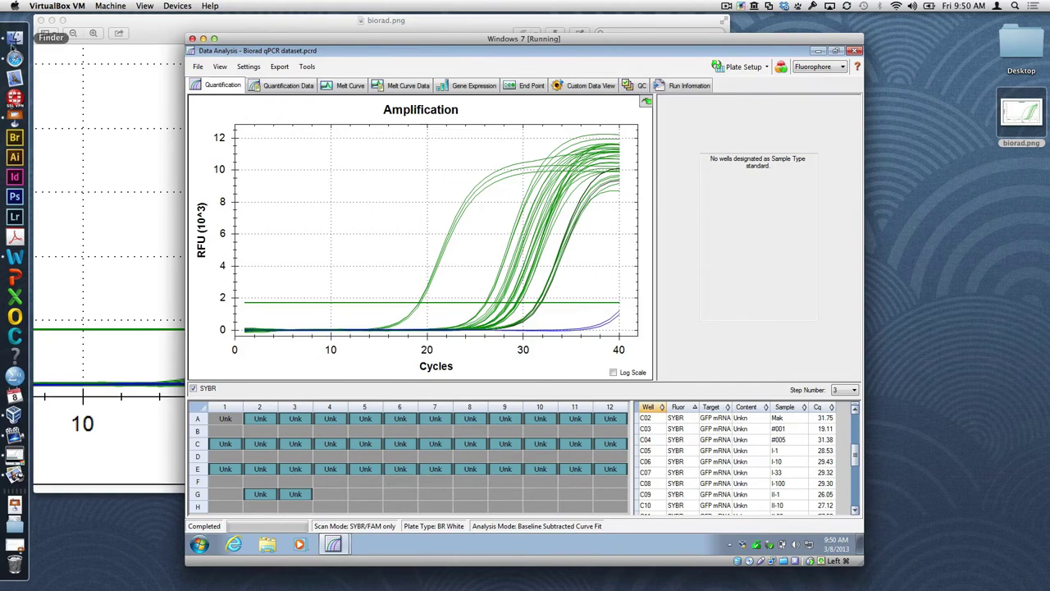
Step: Open document.pdf from the RSCCB Illustration course folder in Preview, inspect the exported chart, and return to the Finder folder
{"action": "left_click", "coordinate": [14, 38]}
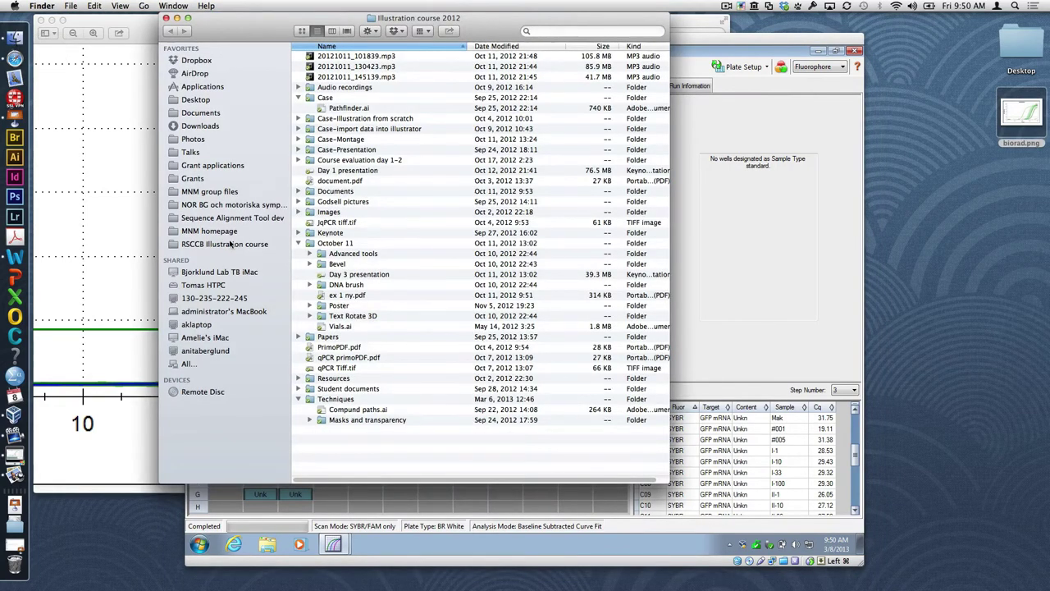
{"action": "left_click", "coordinate": [232, 244]}
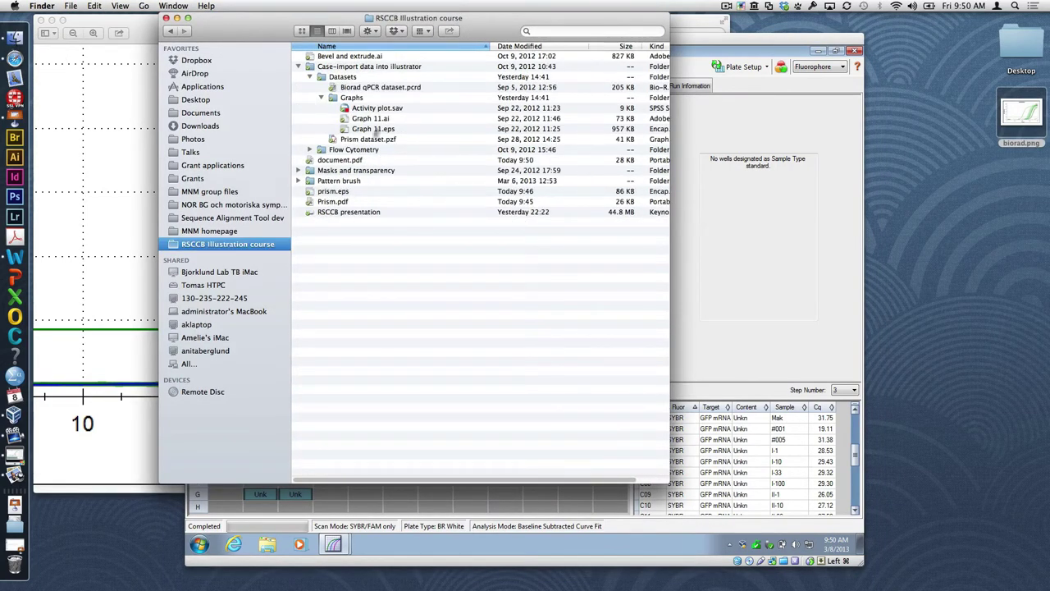
{"action": "double_click", "coordinate": [344, 160]}
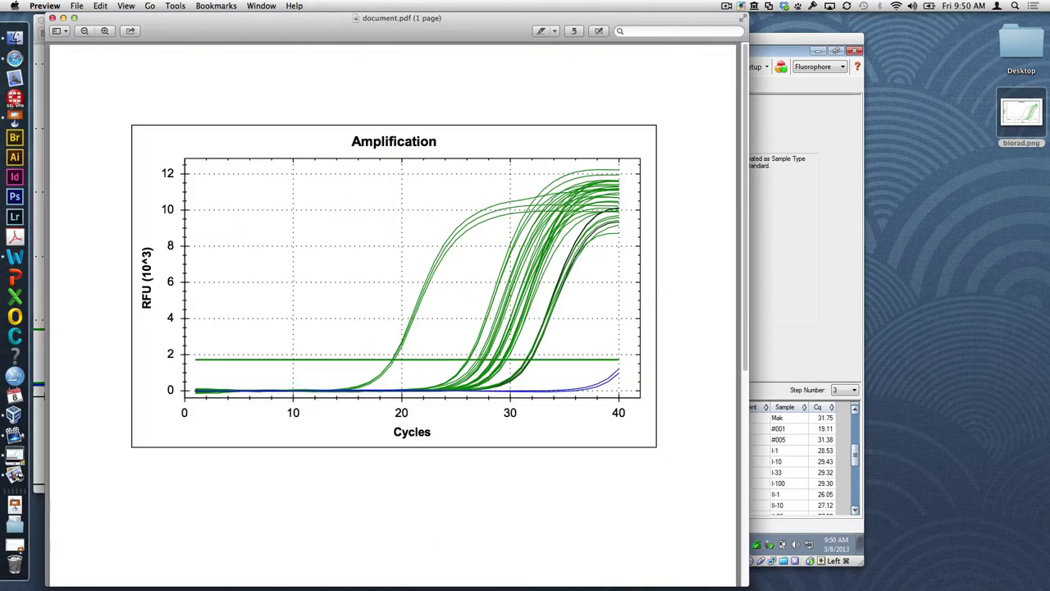
{"action": "left_click", "coordinate": [104, 30]}
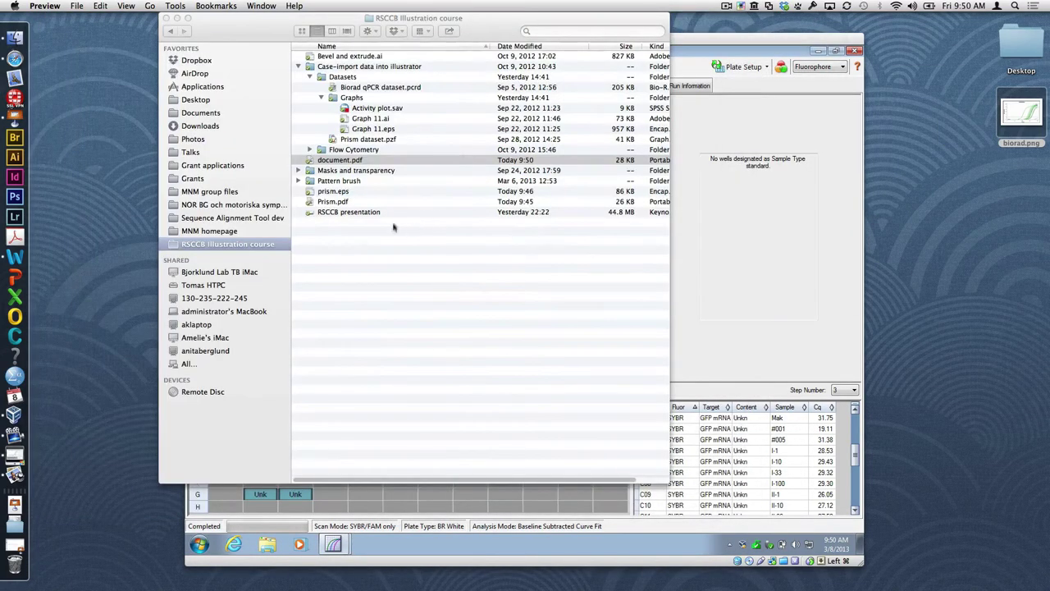
Step: Open document.pdf in Adobe Illustrator, accepting substitute fonts for Arial and Arial,Bold
{"action": "left_click_drag", "start_coordinate": [354, 163], "coordinate": [15, 162]}
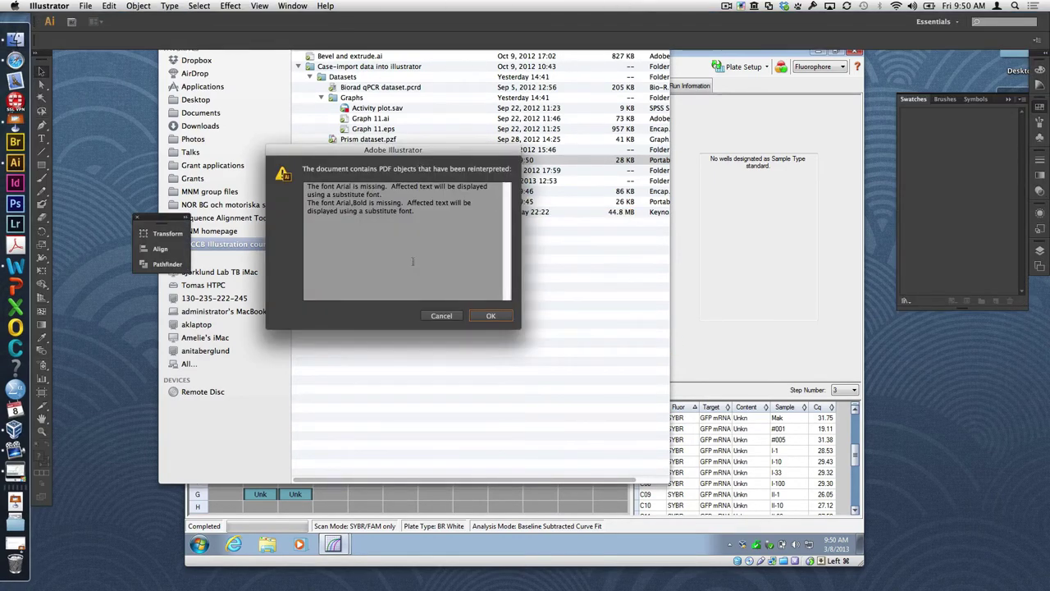
{"action": "left_click", "coordinate": [495, 317]}
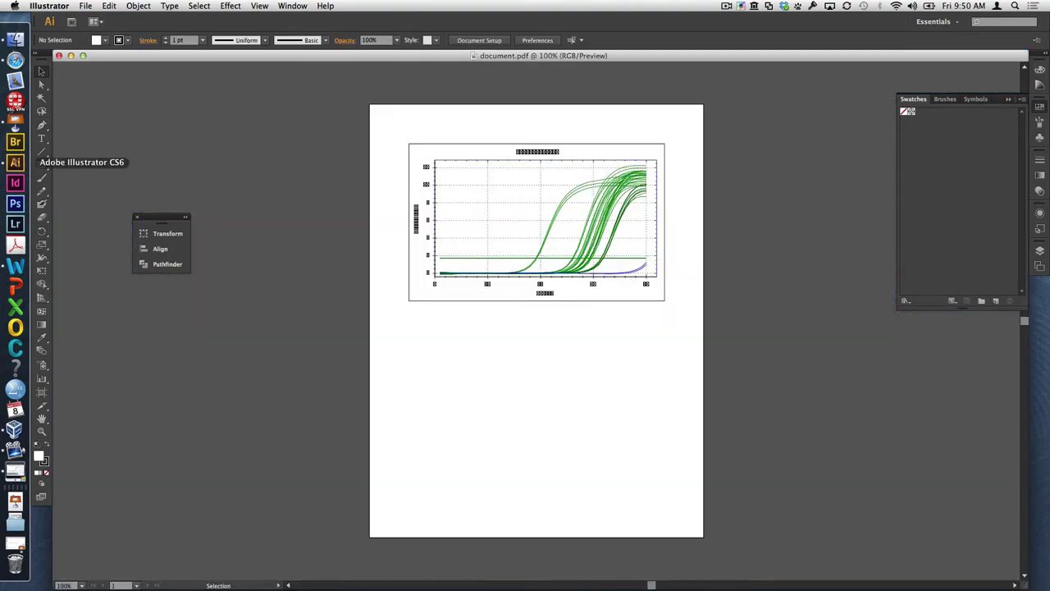
Step: Use Direct Selection to pull an anchor point off the leftmost green amplification curve to about X 123.41 mm, Y 61.15 mm, and move it back toward the curve
{"action": "left_click", "coordinate": [42, 431]}
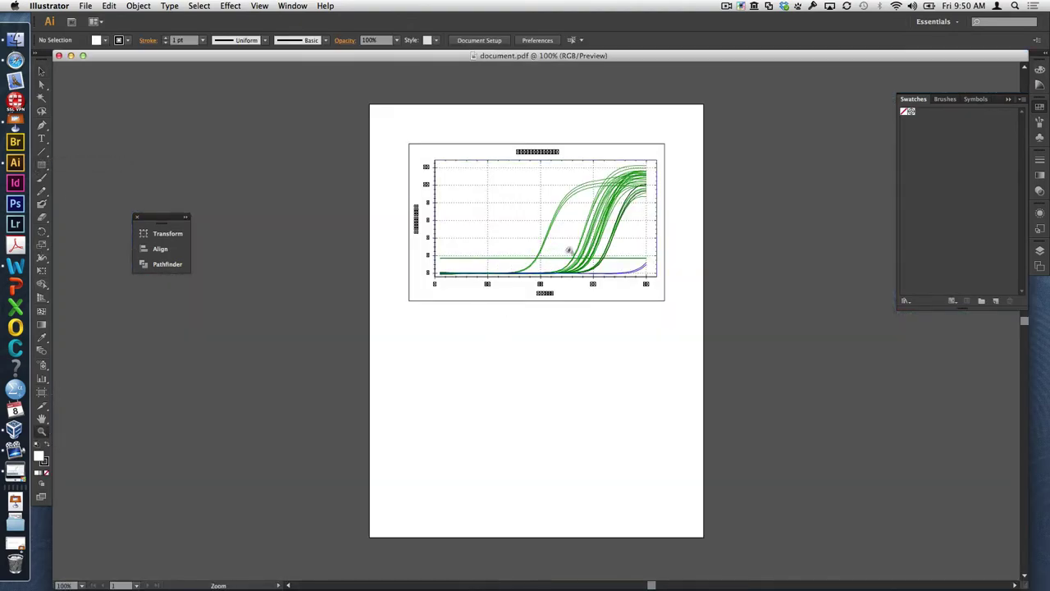
{"action": "left_click", "coordinate": [541, 243]}
{"action": "left_click", "coordinate": [565, 461]}
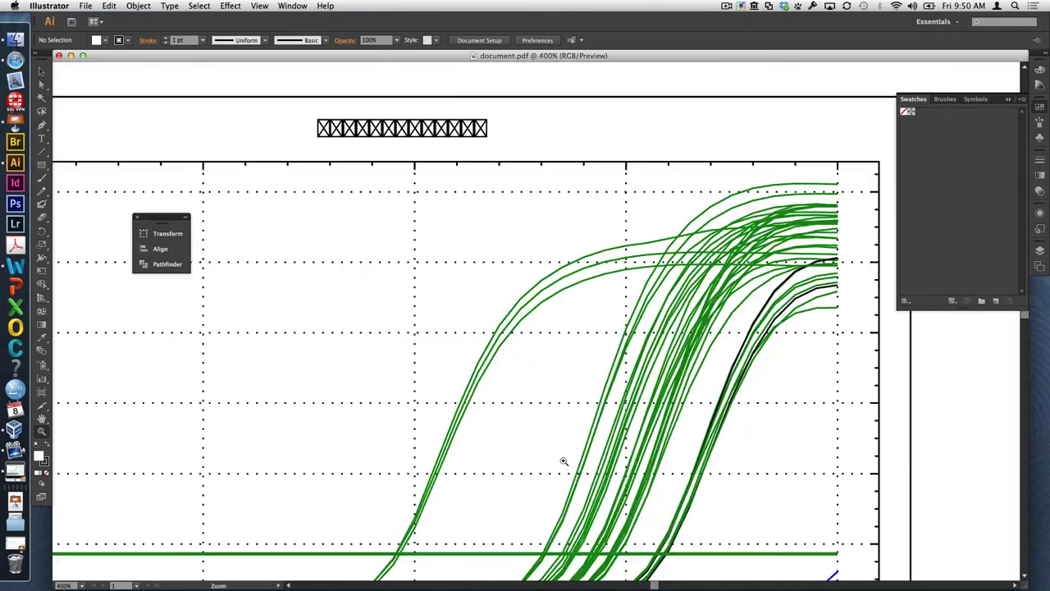
{"action": "left_click", "coordinate": [425, 278]}
{"action": "left_click", "coordinate": [42, 85]}
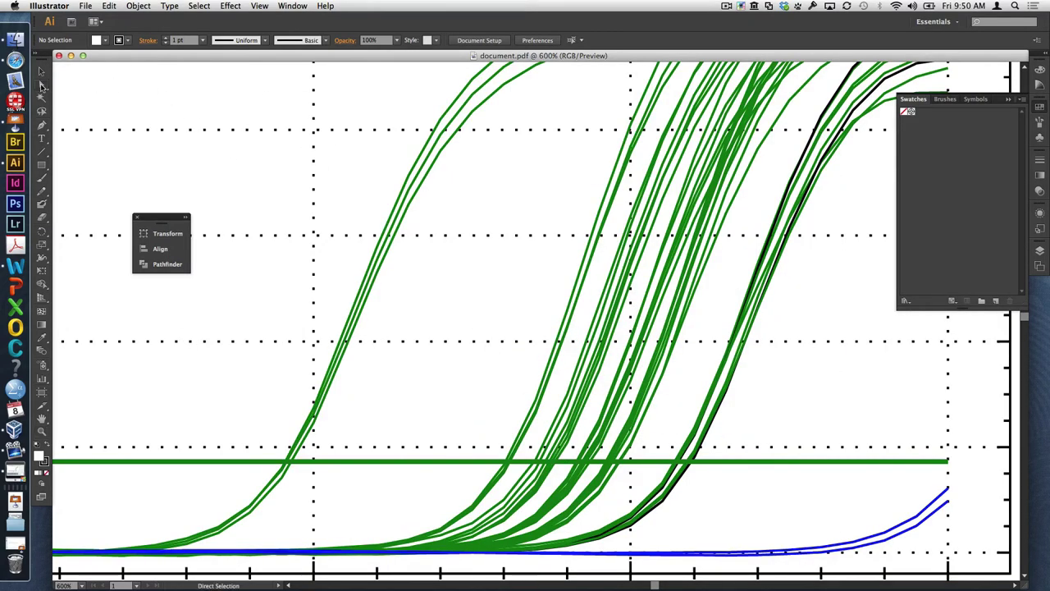
{"action": "left_click", "coordinate": [441, 123]}
{"action": "mouse_move", "coordinate": [441, 123]}
{"action": "left_mouse_down"}
{"action": "mouse_move", "coordinate": [406, 78]}
{"action": "mouse_move", "coordinate": [435, 113]}
{"action": "left_mouse_up"}
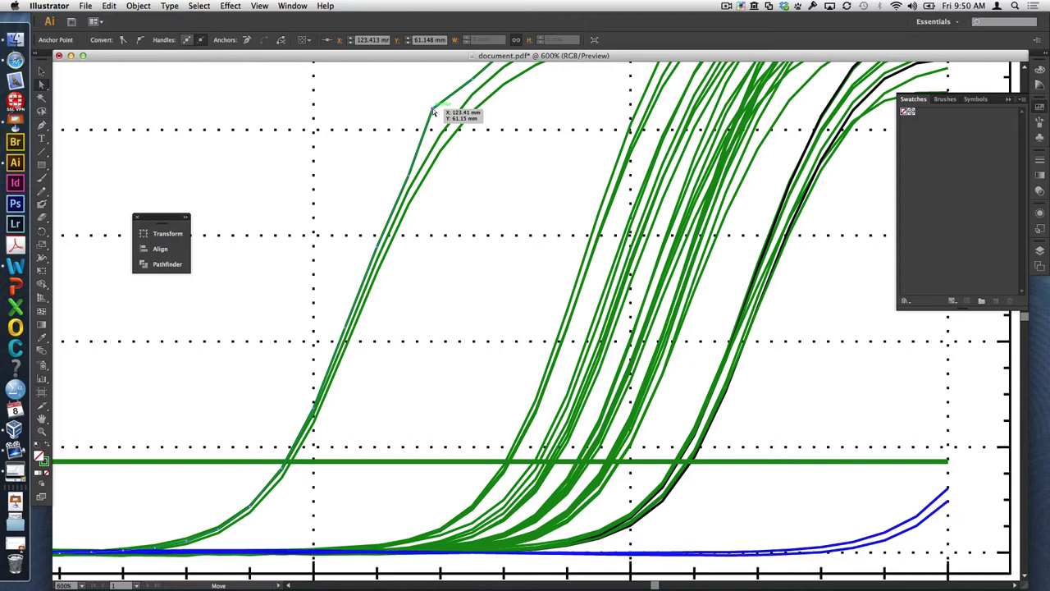
{"action": "left_click_drag", "start_coordinate": [432, 109], "coordinate": [443, 119]}
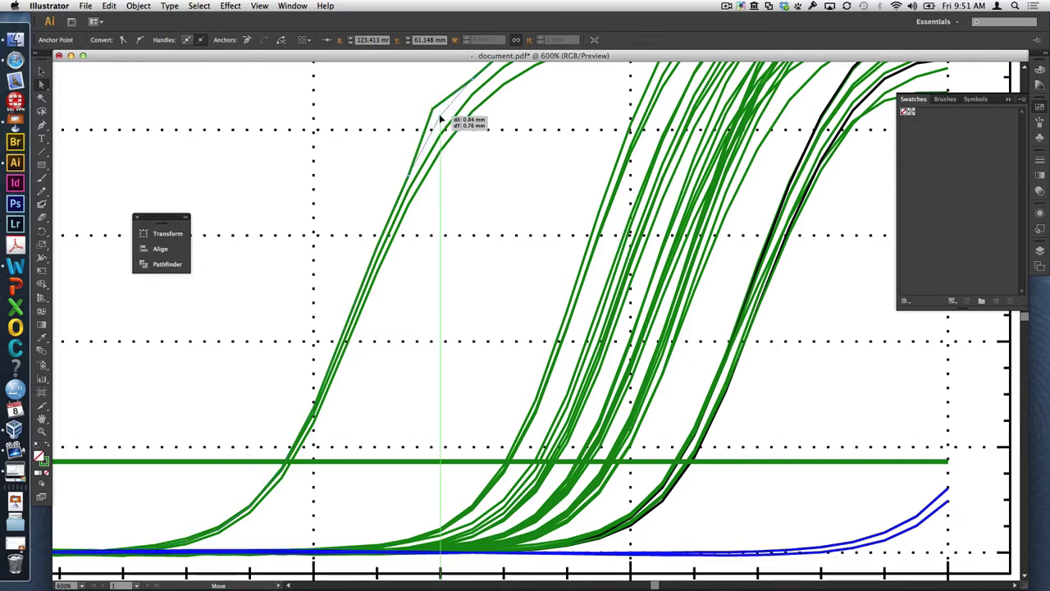
Step: Deselect the edited curve and examine the whole Amplification chart, including its title and axis labels
{"action": "left_click", "coordinate": [502, 131]}
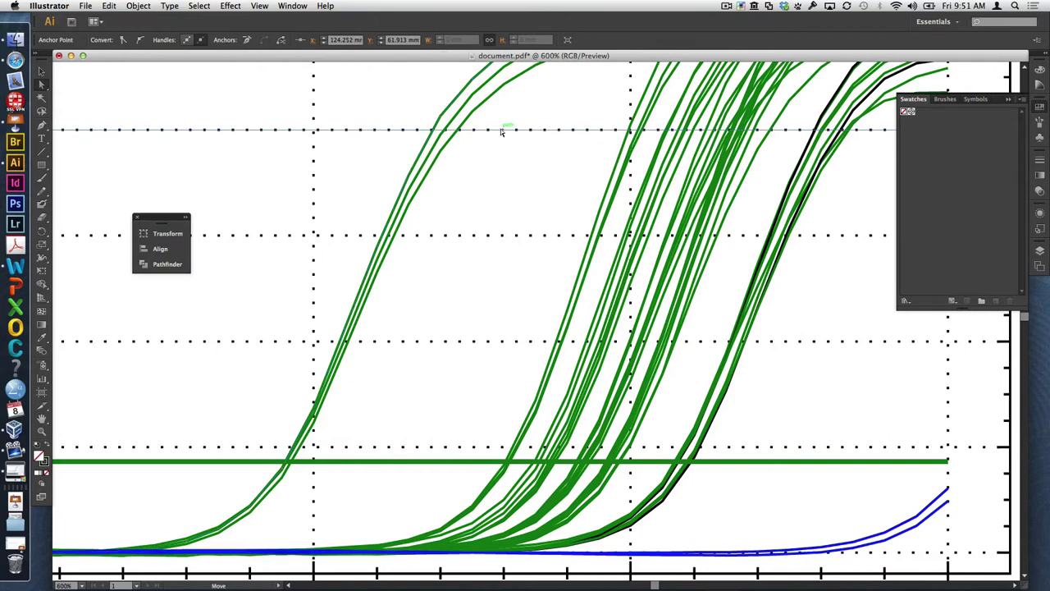
{"action": "left_click_drag", "start_coordinate": [501, 131], "coordinate": [472, 234]}
{"action": "key", "text": "super+minus"}
{"action": "key", "text": "super+minus"}
{"action": "left_click", "coordinate": [472, 234]}
{"action": "key", "text": "a"}
{"action": "mouse_move", "coordinate": [440, 122]}
{"action": "left_mouse_down"}
{"action": "mouse_move", "coordinate": [402, 197]}
{"action": "mouse_move", "coordinate": [465, 183]}
{"action": "mouse_move", "coordinate": [412, 136]}
{"action": "mouse_move", "coordinate": [436, 140]}
{"action": "left_mouse_up"}
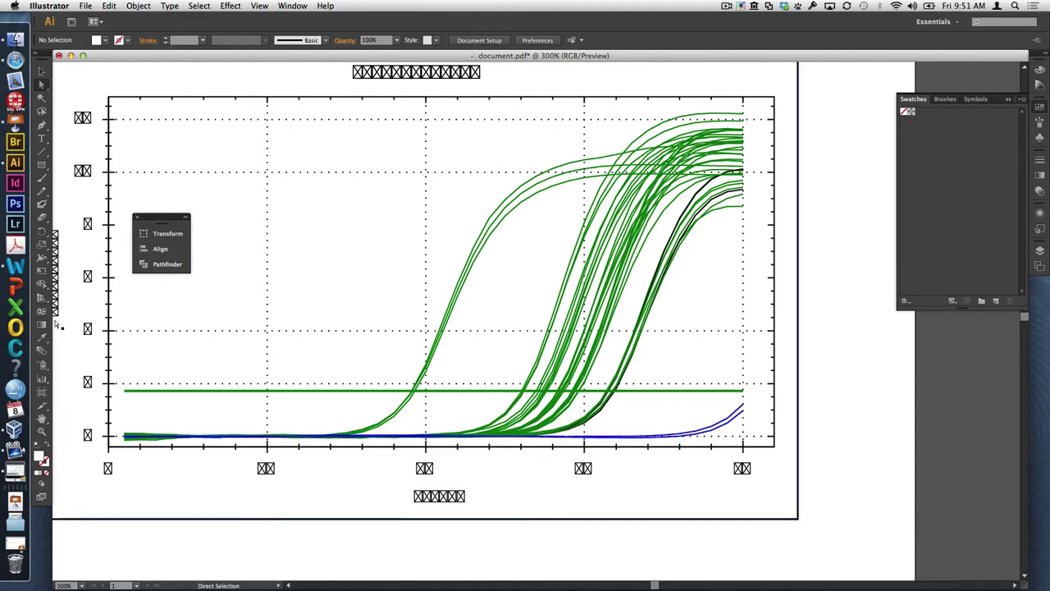
{"action": "key", "text": "v"}
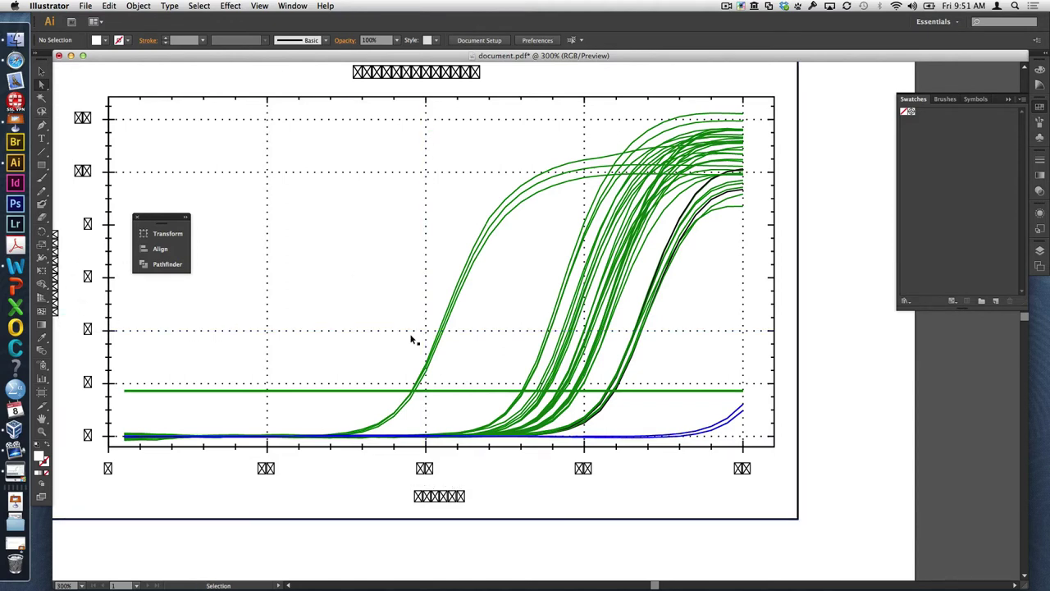
Step: Close document.pdf without saving and create a new 180 × 210 mm CMYK document named Untitled-1
{"action": "key", "text": "super+w"}
{"action": "left_click", "coordinate": [398, 264]}
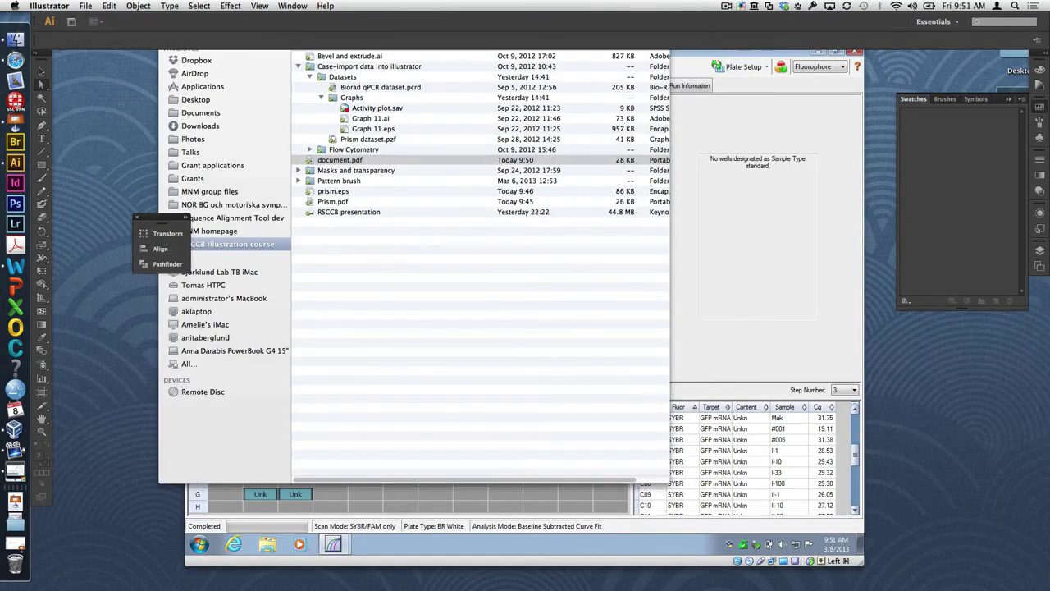
{"action": "key", "text": "super+n"}
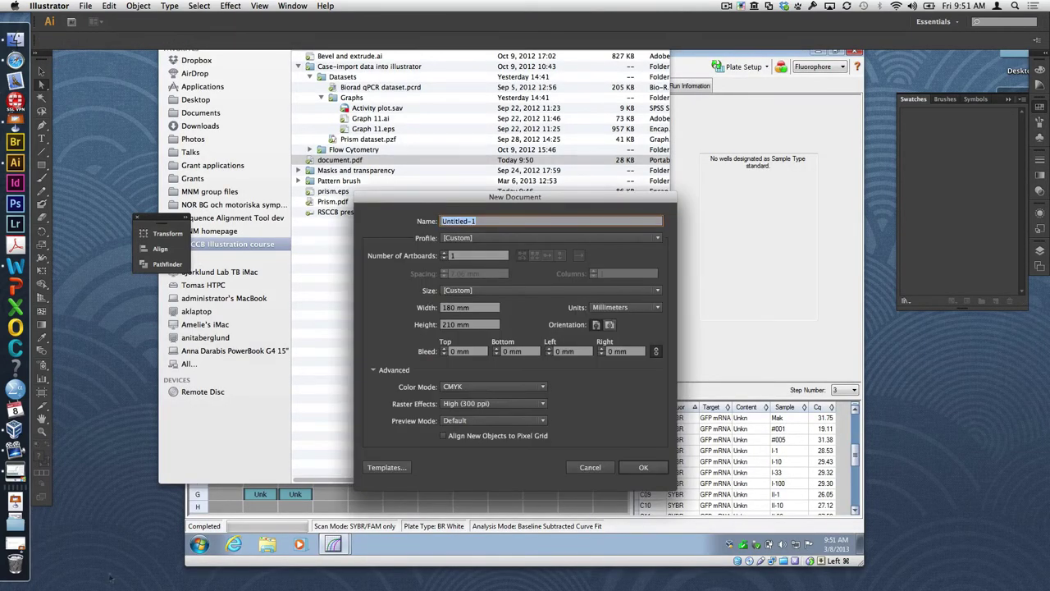
{"action": "left_click", "coordinate": [653, 468]}
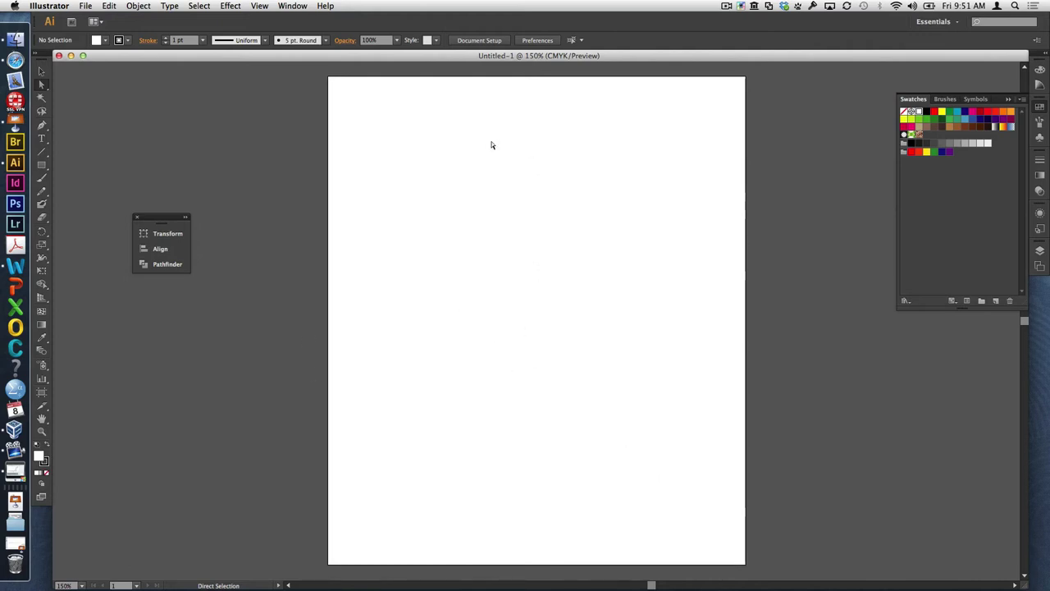
Step: Place document.pdf from the RSCCB Illustration course folder as a linked file cropped to Media, positioned at about X -13.05 mm, Y 147.70 mm
{"action": "left_click", "coordinate": [85, 6]}
{"action": "left_click", "coordinate": [99, 167]}
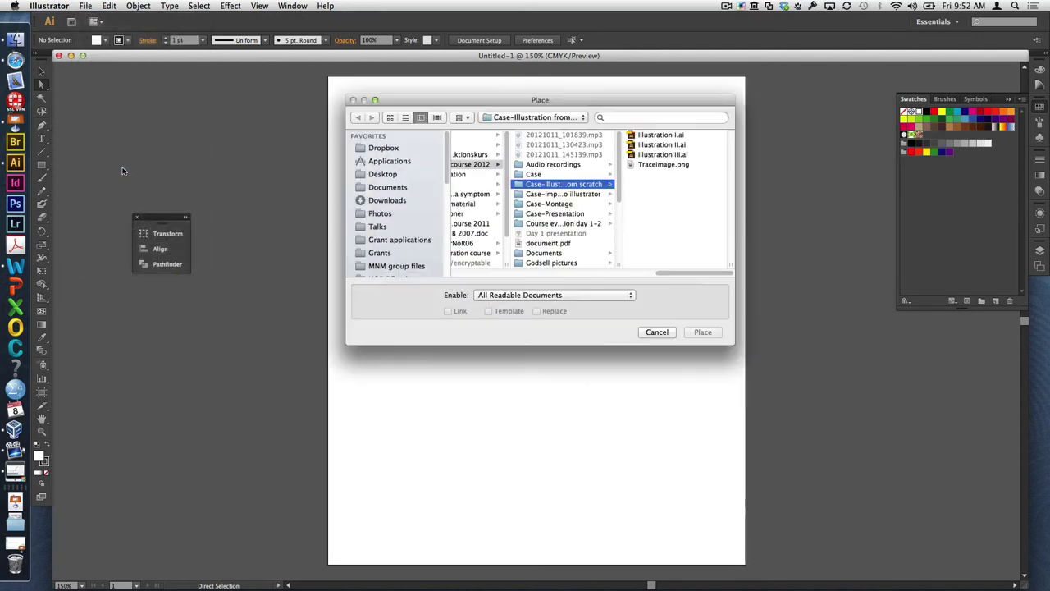
{"action": "scroll", "coordinate": [419, 238], "scroll_direction": "down", "scroll_amount": 10}
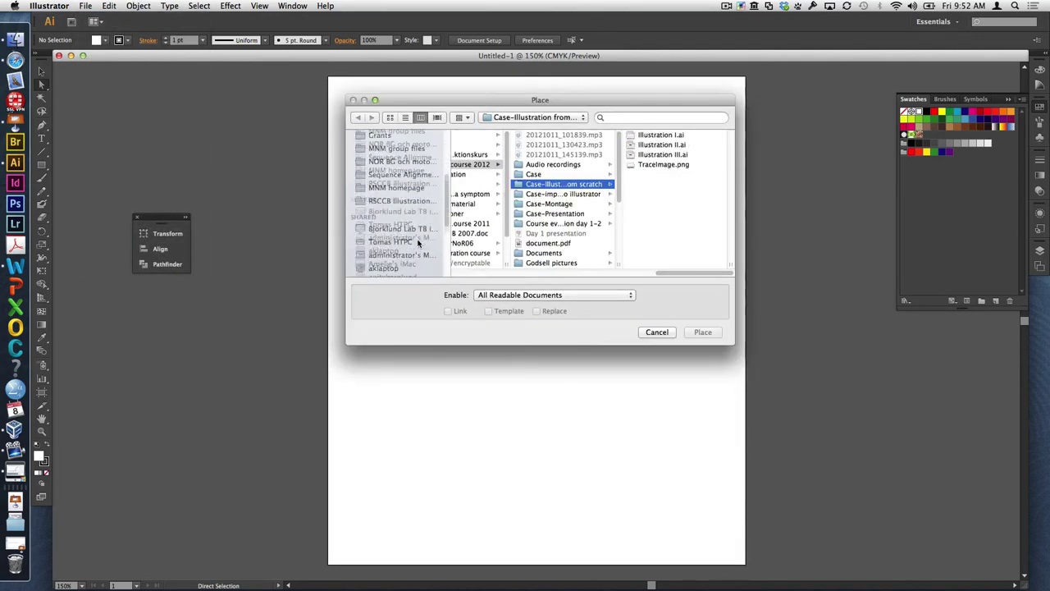
{"action": "scroll", "coordinate": [419, 243], "scroll_direction": "up", "scroll_amount": 3}
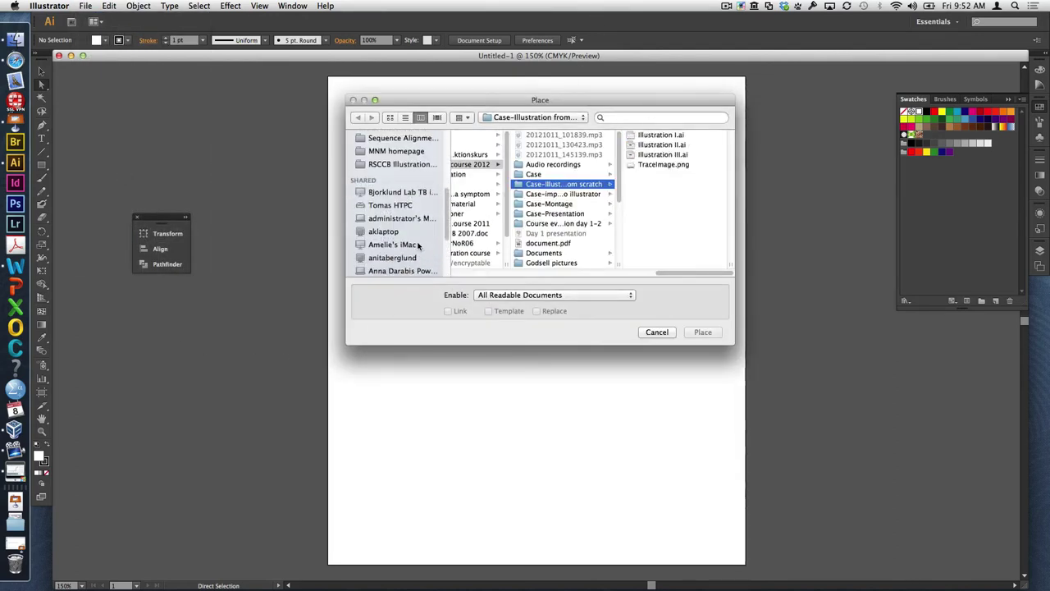
{"action": "left_click", "coordinate": [418, 165]}
{"action": "left_click", "coordinate": [492, 155]}
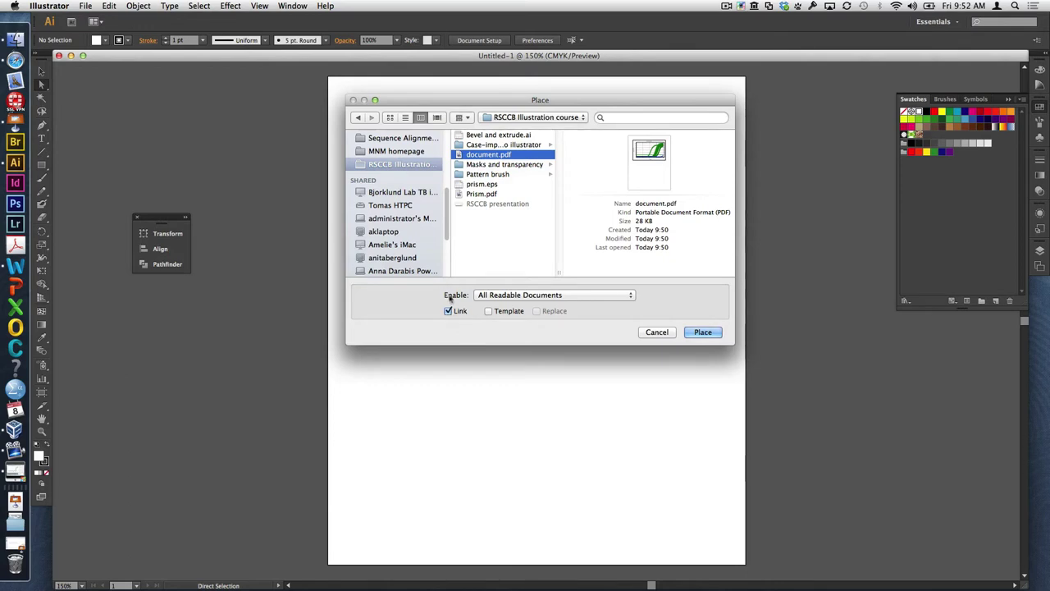
{"action": "left_click", "coordinate": [704, 333]}
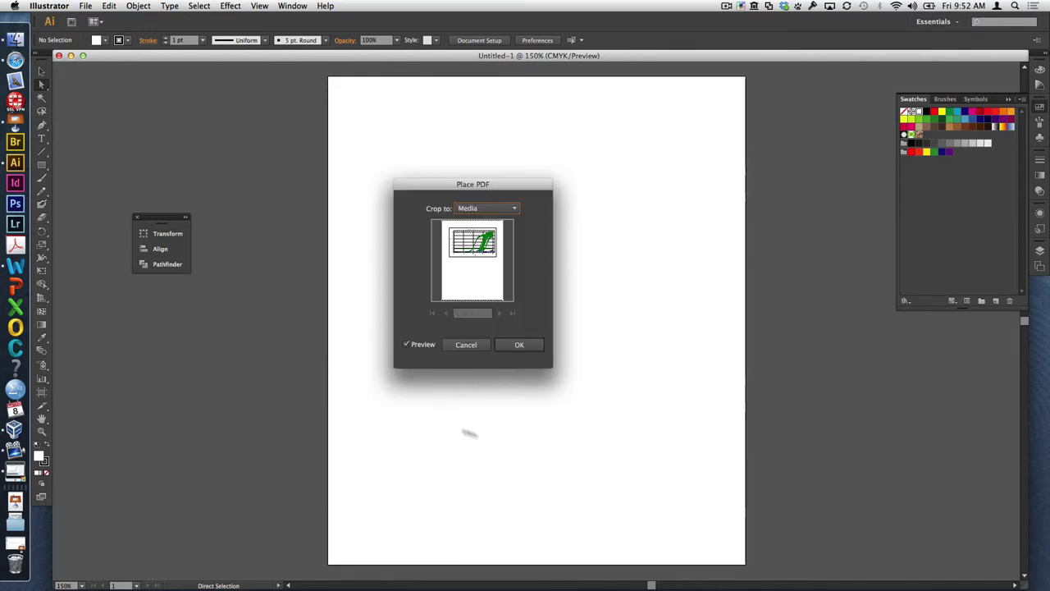
{"action": "left_click", "coordinate": [525, 344]}
{"action": "left_click_drag", "start_coordinate": [535, 268], "coordinate": [546, 368]}
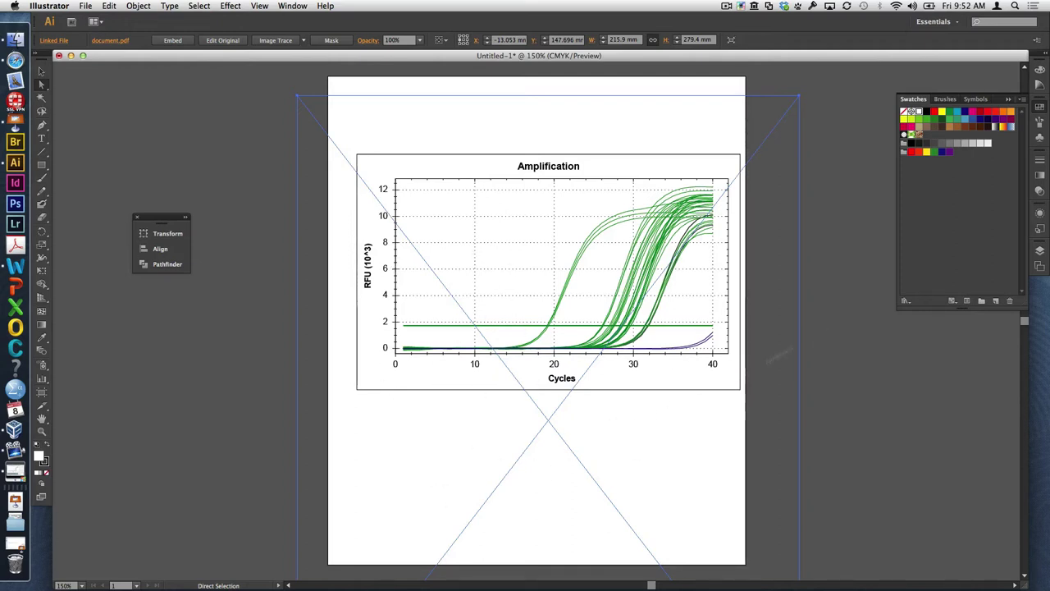
Step: Flatten the placed PDF's transparency with raster/vector balance 100, converting all text to outlines but leaving strokes unconverted
{"action": "left_click", "coordinate": [138, 6]}
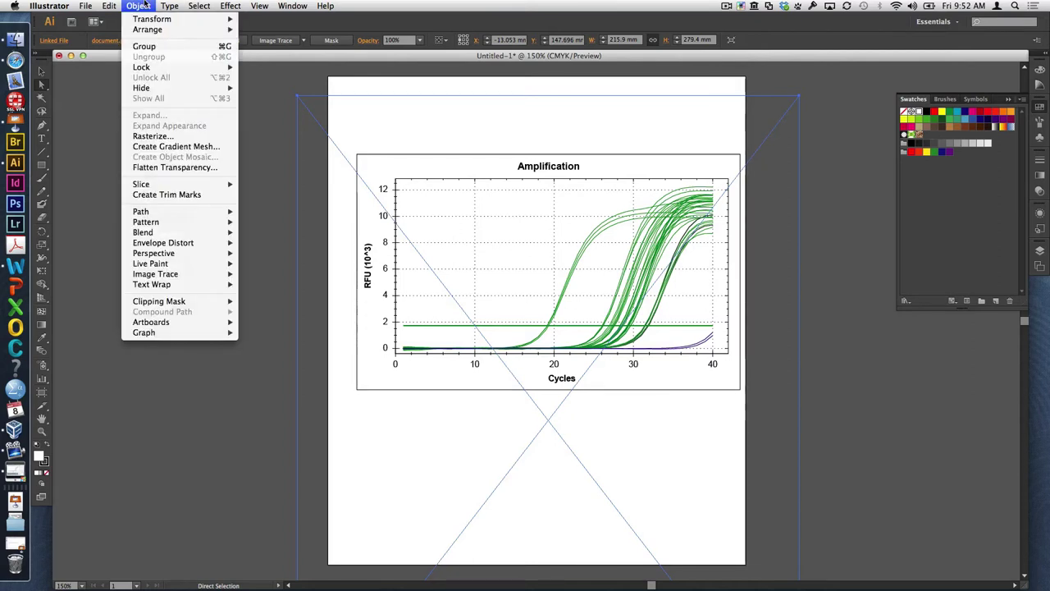
{"action": "left_click", "coordinate": [174, 167]}
{"action": "left_click_drag", "start_coordinate": [593, 264], "coordinate": [612, 264]}
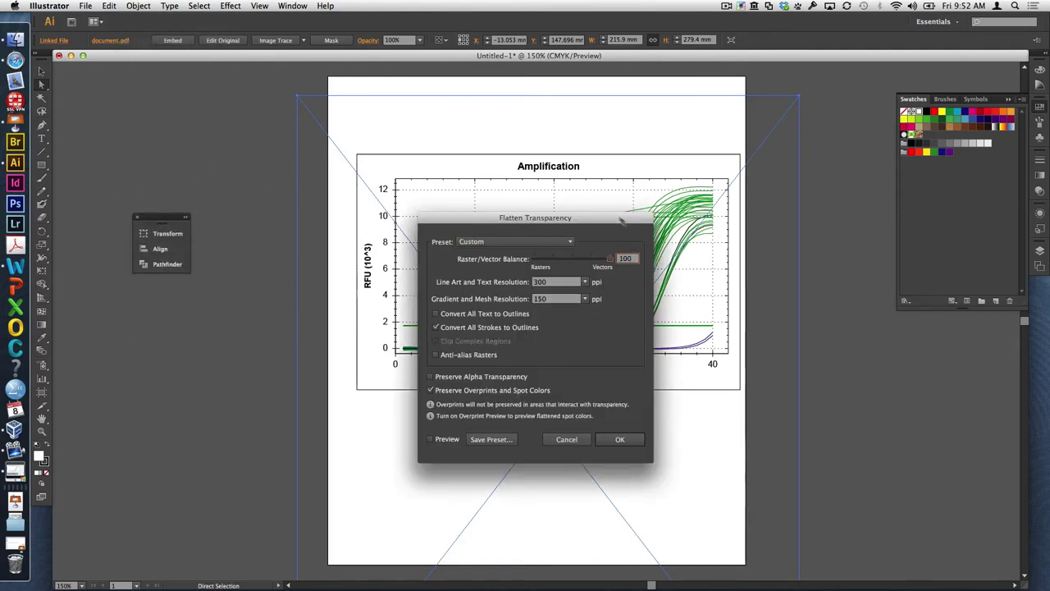
{"action": "left_click", "coordinate": [498, 316]}
{"action": "left_click", "coordinate": [477, 327]}
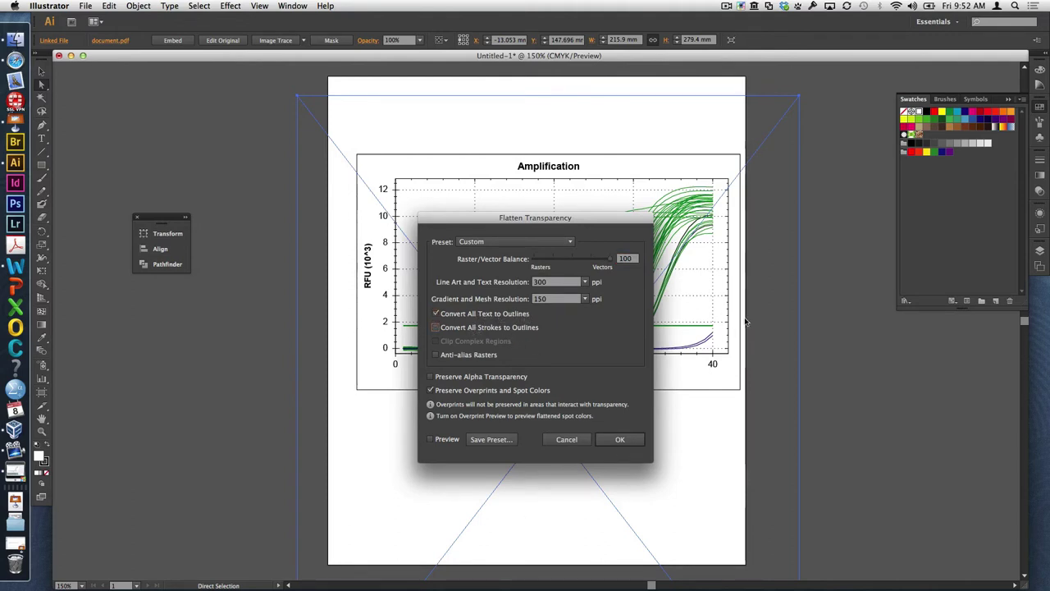
{"action": "left_click", "coordinate": [619, 440]}
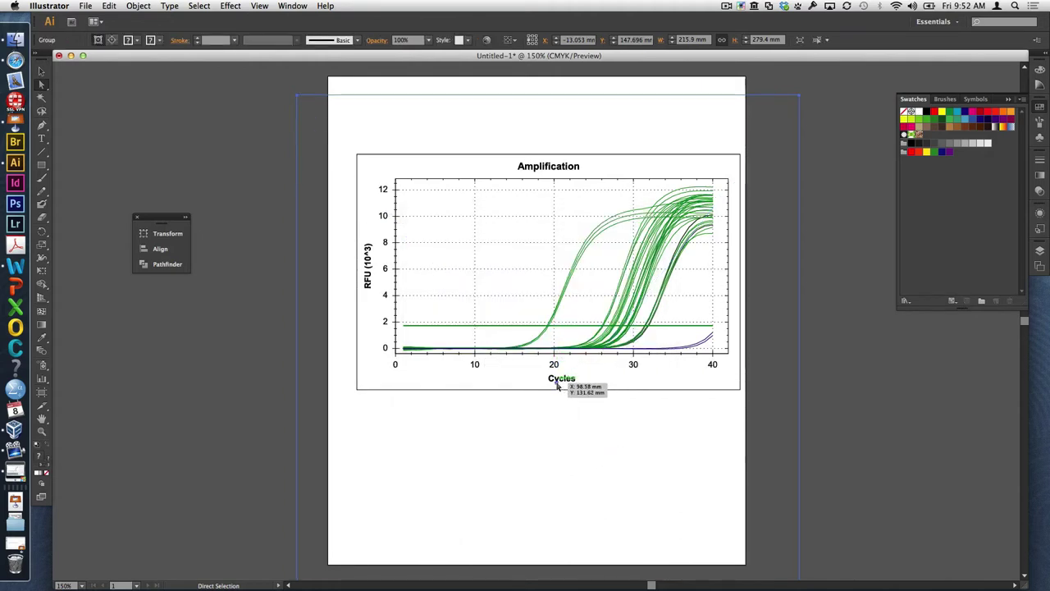
Step: Select individual horizontal gridlines in the flattened chart to check that they are editable vector paths
{"action": "left_click", "coordinate": [262, 363]}
{"action": "key", "text": "super+equal"}
{"action": "key", "text": "super+equal"}
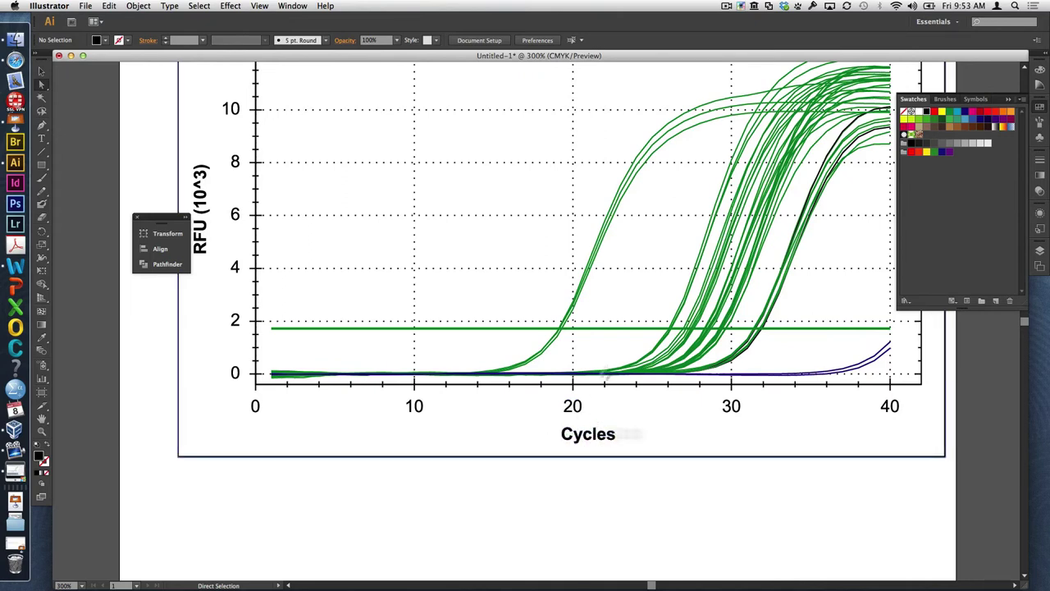
{"action": "left_click", "coordinate": [624, 328]}
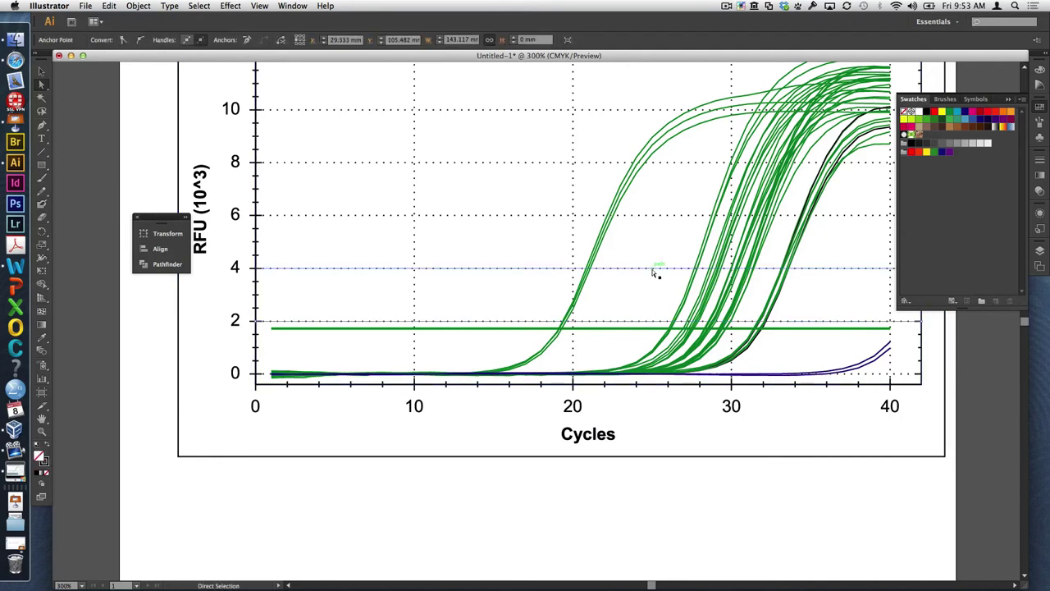
{"action": "left_click", "coordinate": [666, 215]}
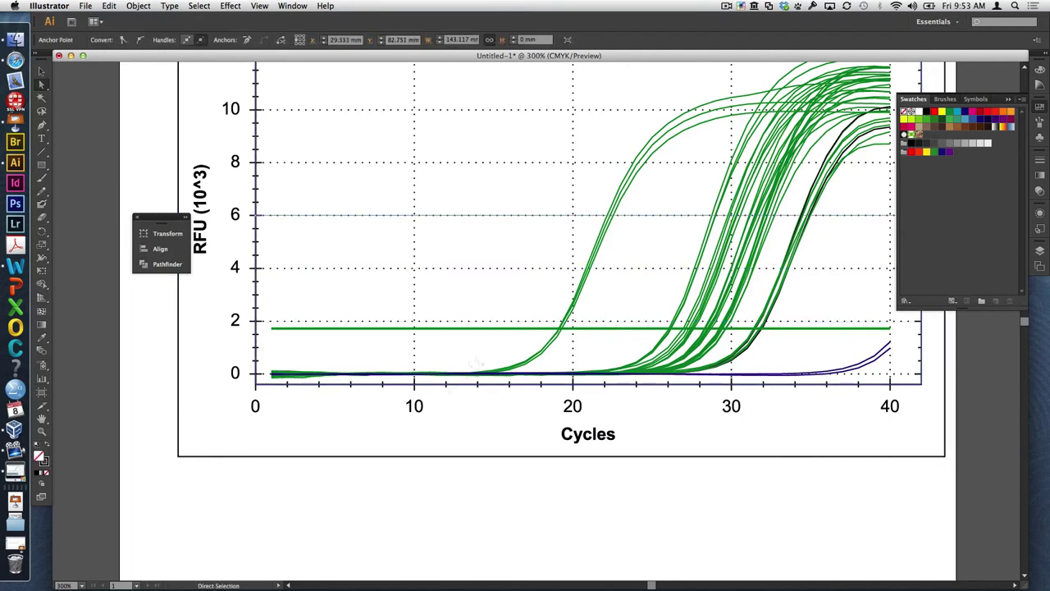
{"action": "key", "text": "super+minus"}
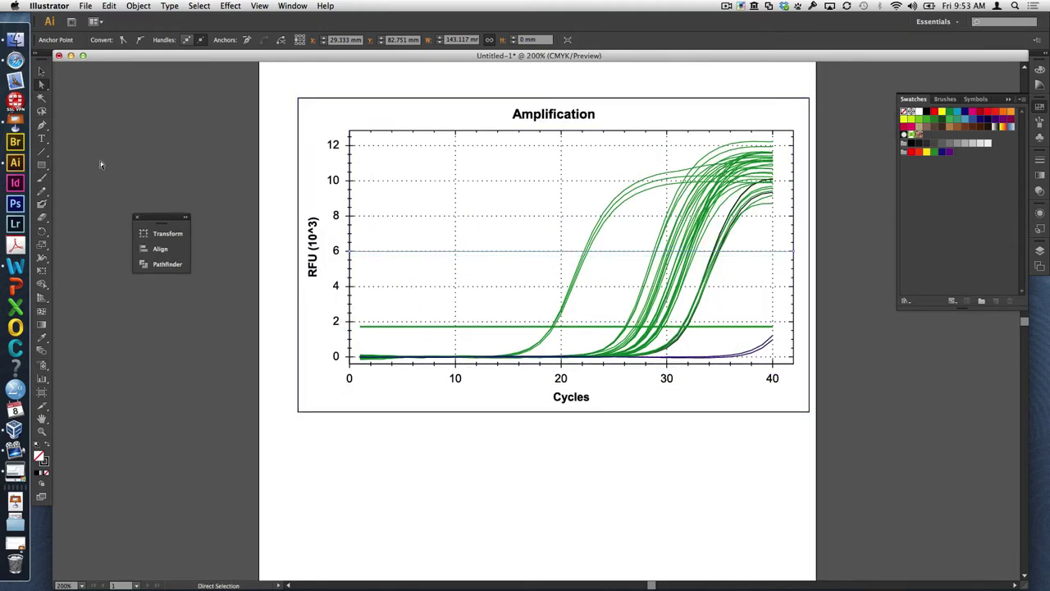
{"action": "key", "text": "super+minus"}
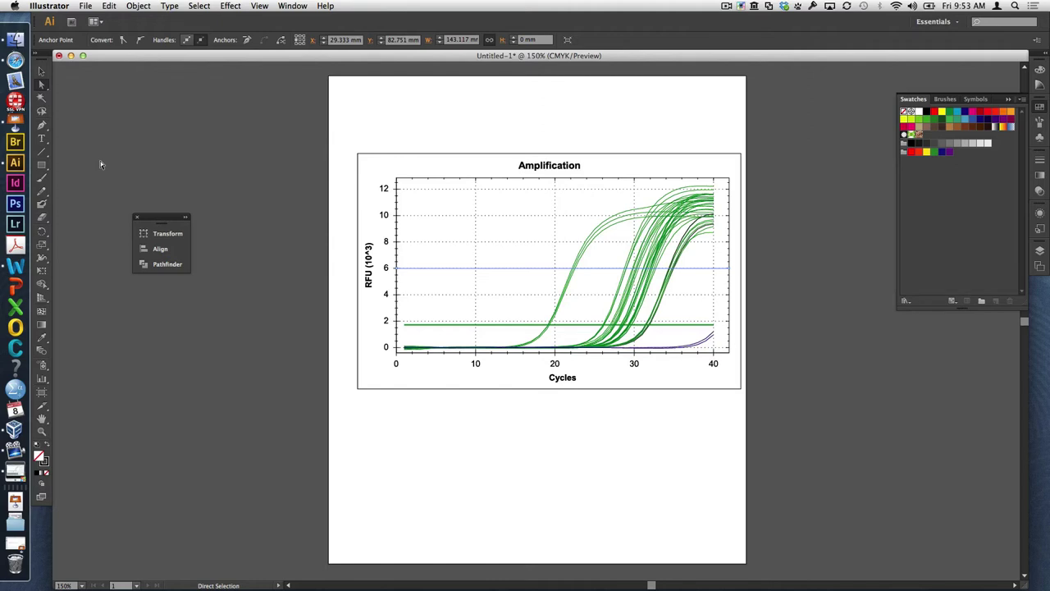
{"action": "key", "text": "Delete"}
Step: Move the whole chart group up to about X -17.95 mm, Y 126.29 mm and deselect it
{"action": "key", "text": "super+a"}
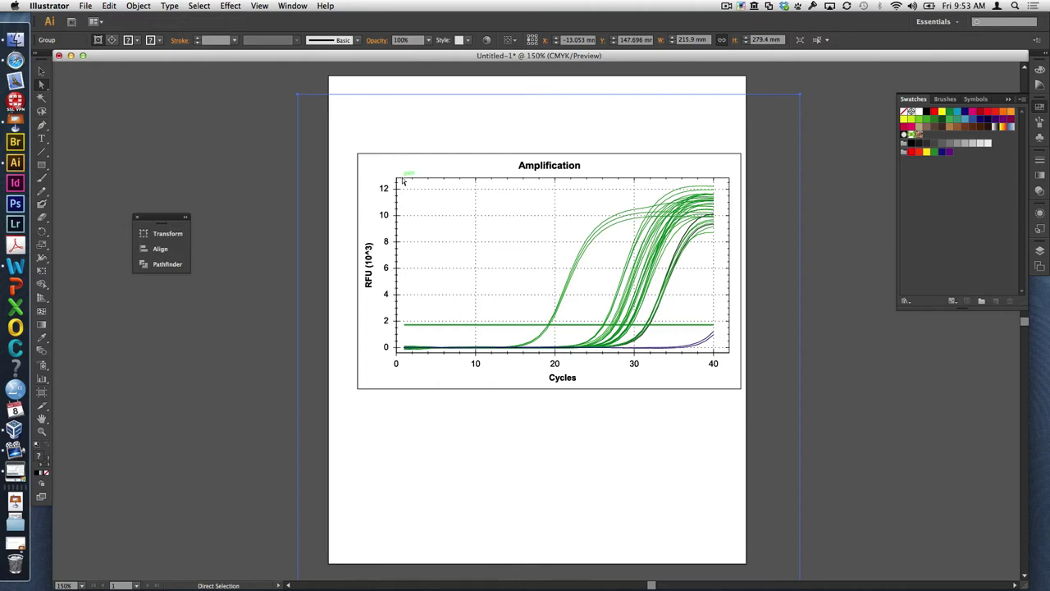
{"action": "left_click_drag", "start_coordinate": [413, 170], "coordinate": [404, 127]}
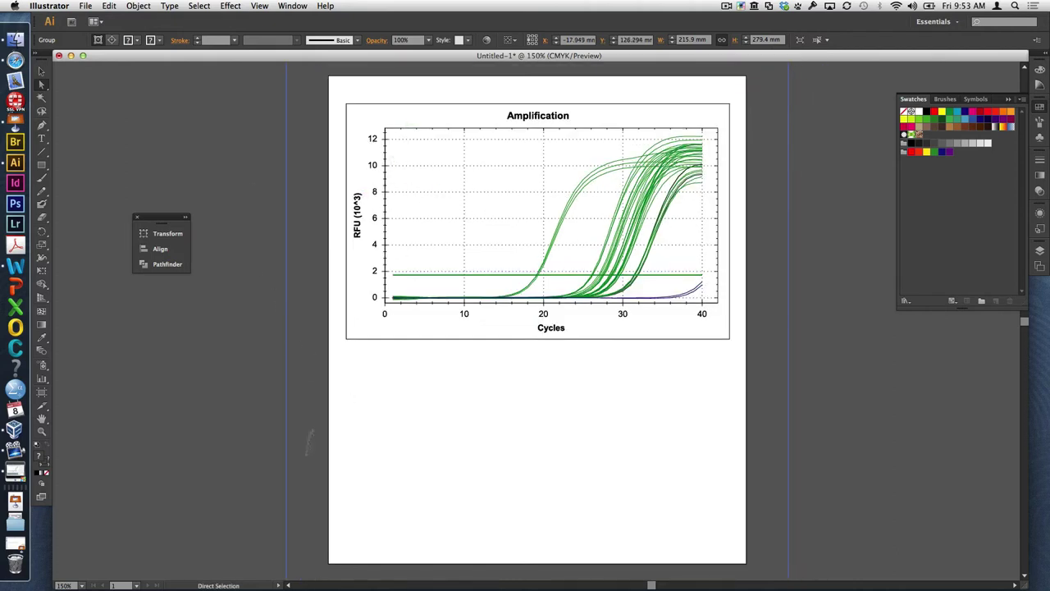
{"action": "scroll", "coordinate": [241, 522], "scroll_direction": "left", "scroll_amount": 1}
{"action": "left_click", "coordinate": [240, 522]}
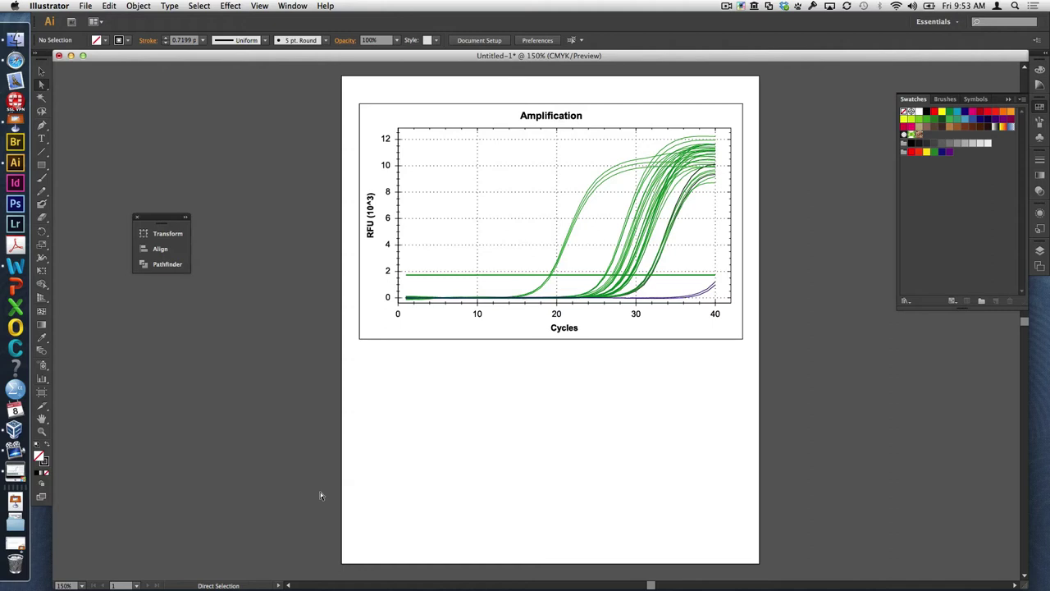
Step: Try to release the compound paths in the entire chart
{"action": "key", "text": "super+a"}
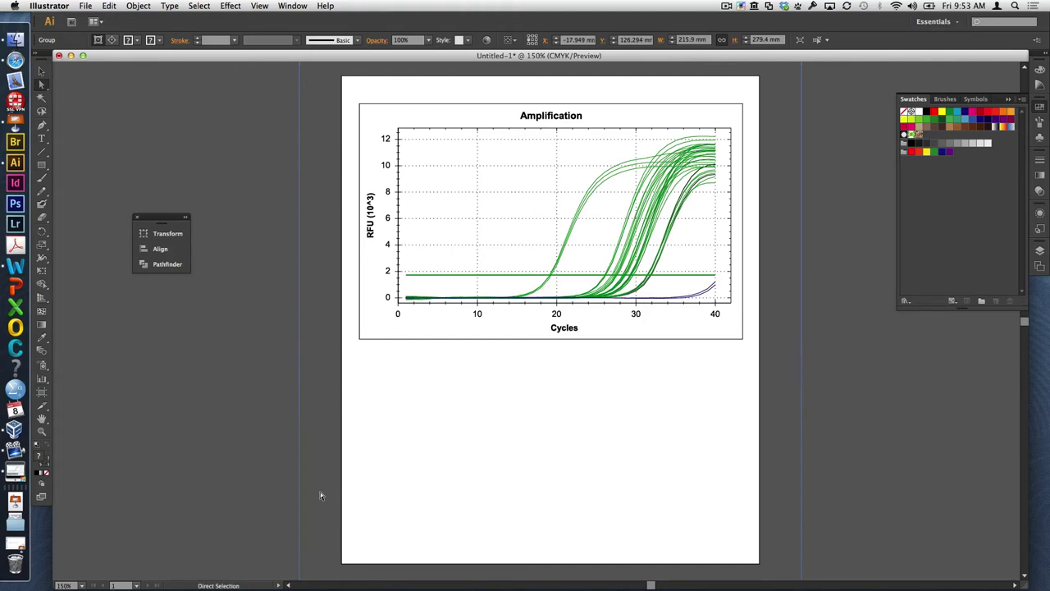
{"action": "left_click", "coordinate": [138, 6]}
{"action": "mouse_move", "coordinate": [200, 224]}
{"action": "mouse_move", "coordinate": [201, 316]}
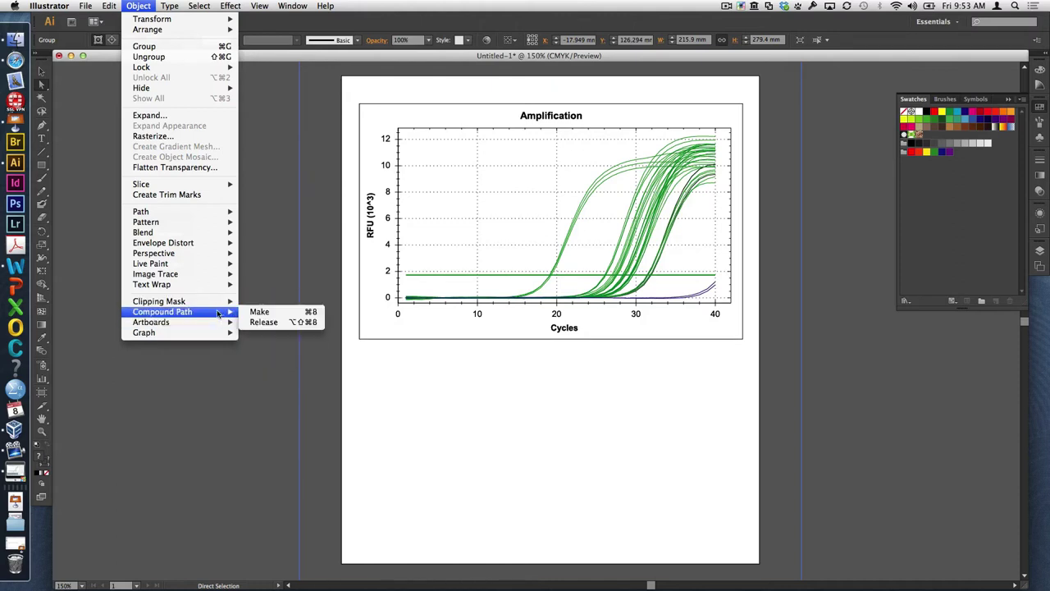
{"action": "left_click", "coordinate": [261, 323]}
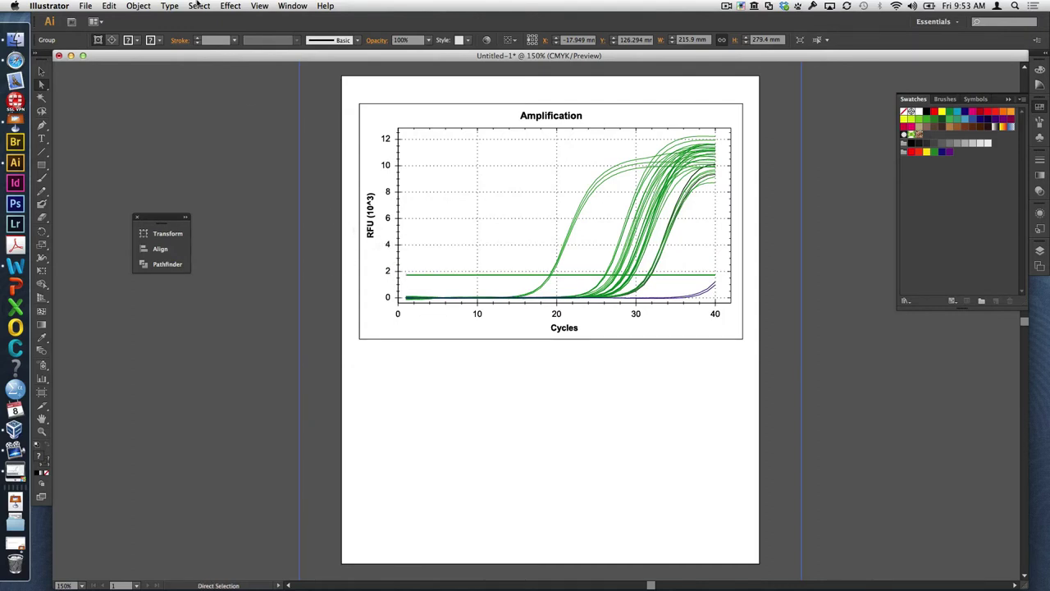
Step: Release the clipping masks in the selected chart group
{"action": "left_click", "coordinate": [138, 6]}
{"action": "mouse_move", "coordinate": [184, 308]}
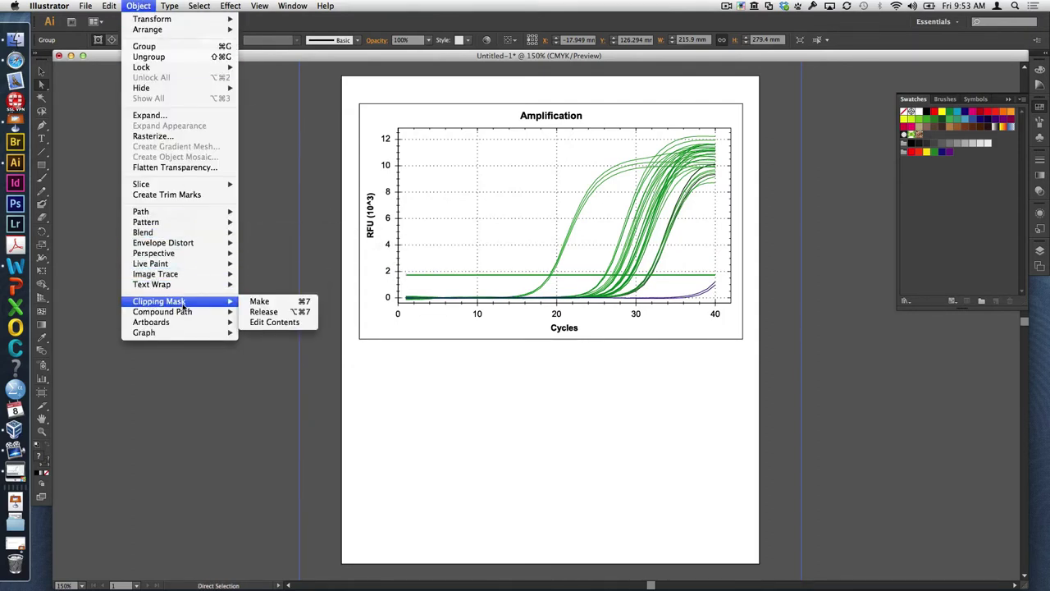
{"action": "left_click", "coordinate": [263, 313]}
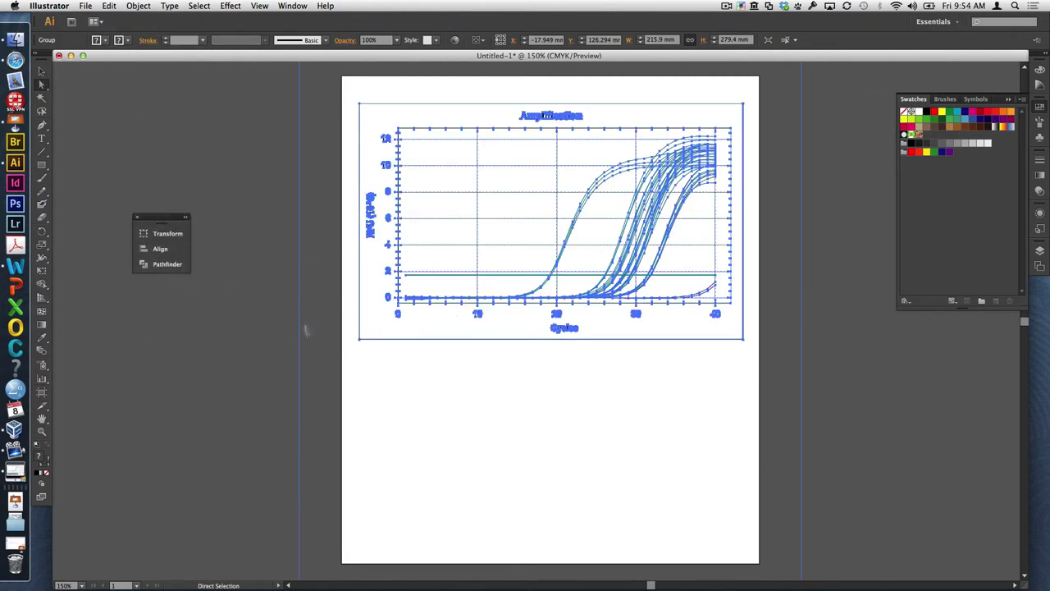
{"action": "left_click", "coordinate": [463, 399]}
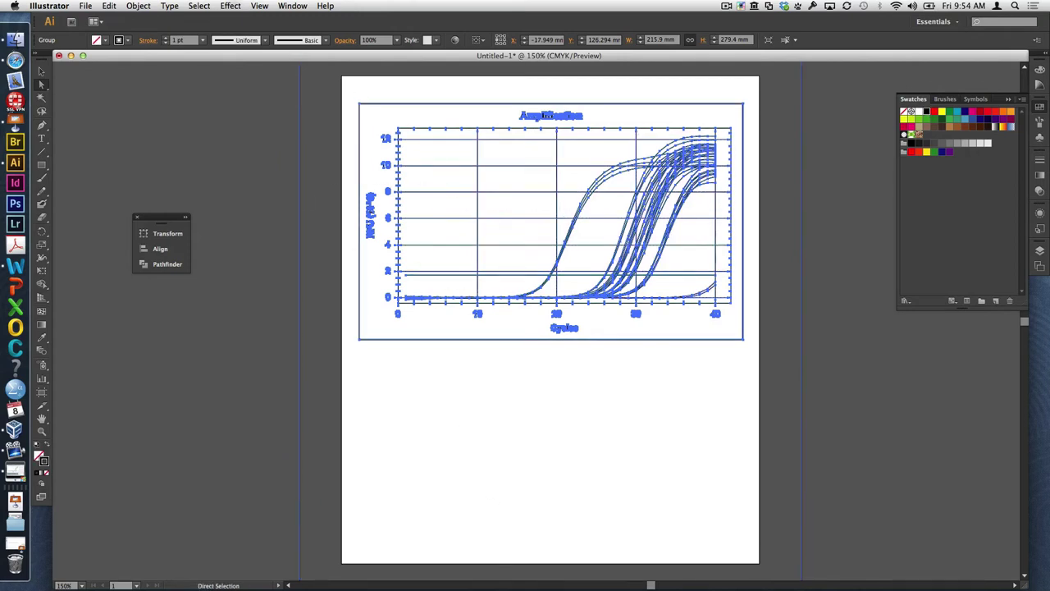
Step: Clean up all the chart's artwork by deleting stray points, unpainted objects and empty text paths
{"action": "key", "text": "super+a"}
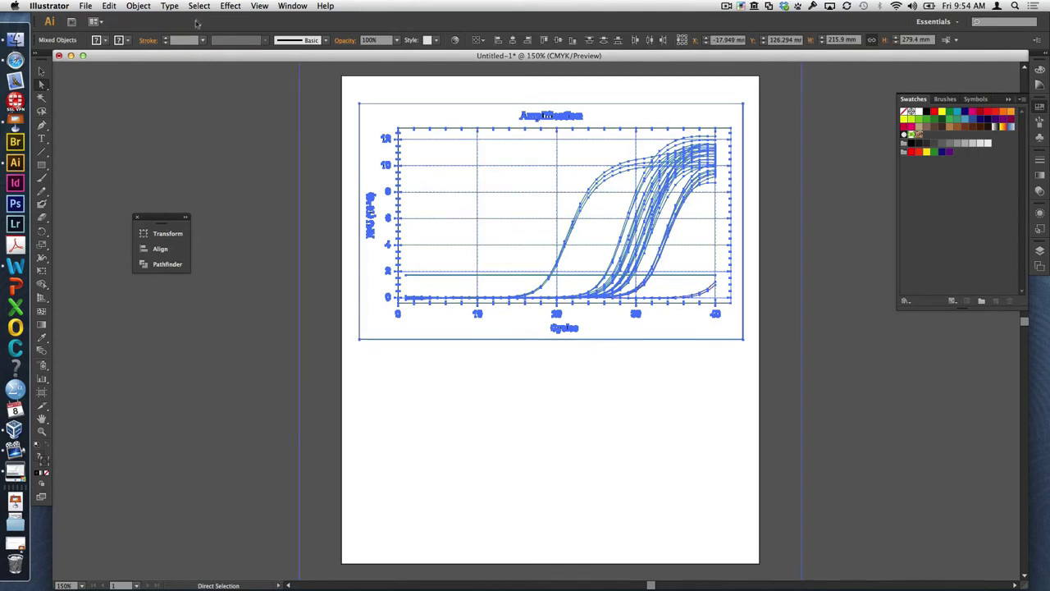
{"action": "left_click", "coordinate": [139, 6]}
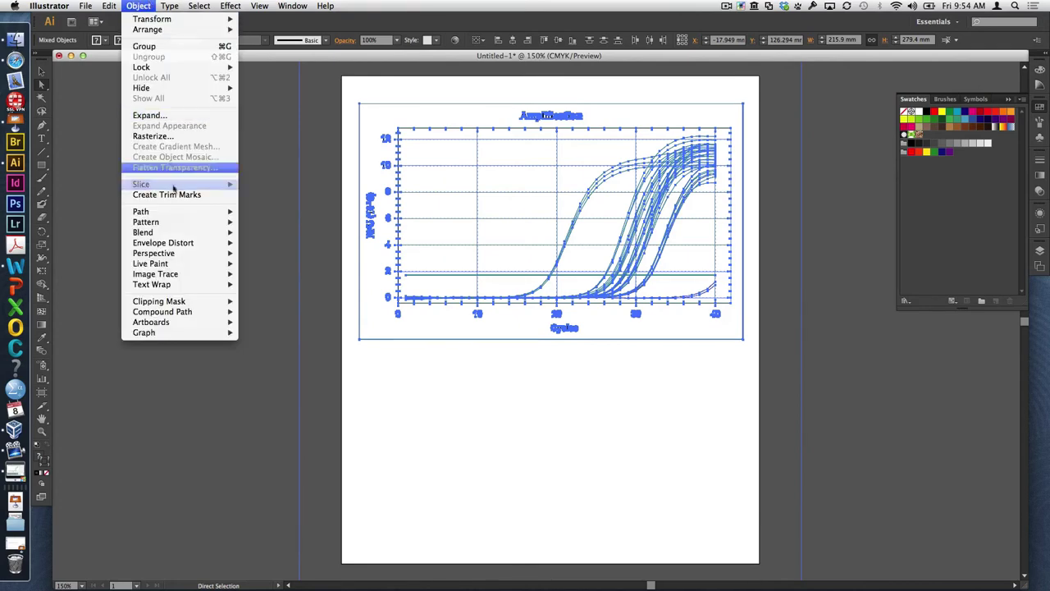
{"action": "mouse_move", "coordinate": [168, 212]}
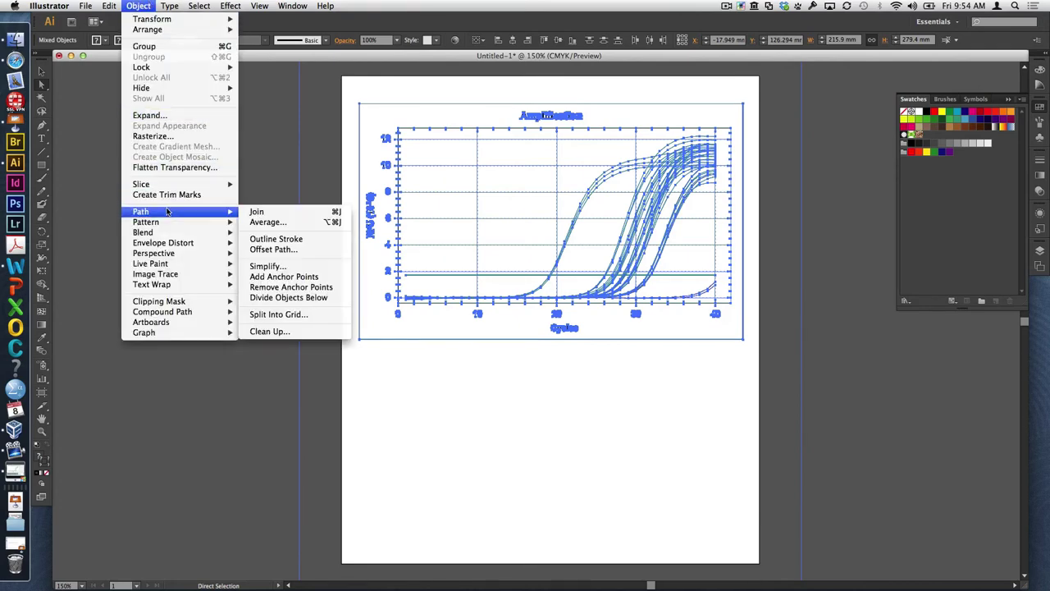
{"action": "left_click", "coordinate": [297, 333]}
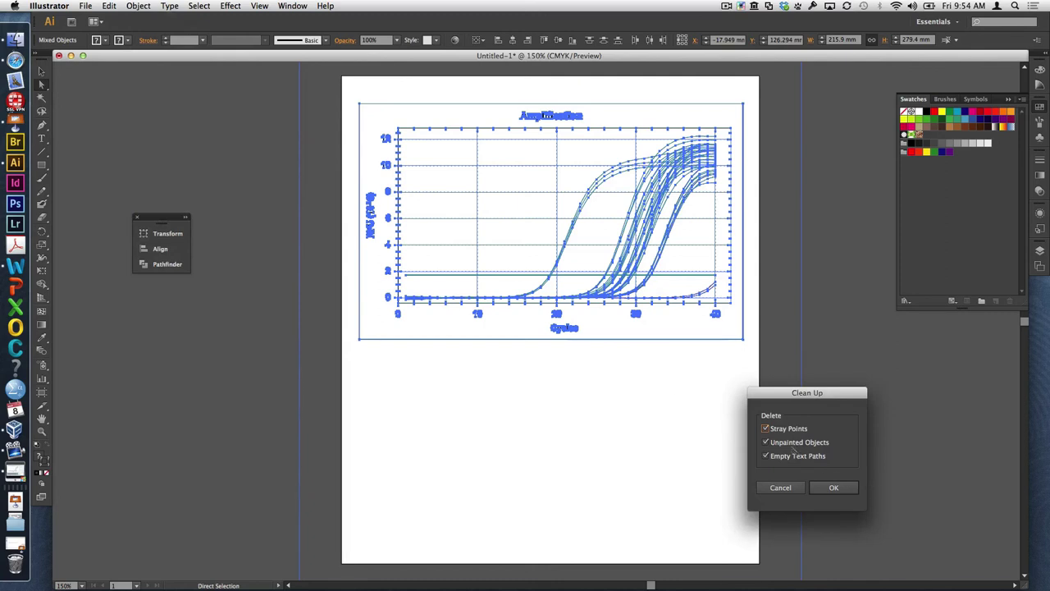
{"action": "left_click", "coordinate": [839, 489]}
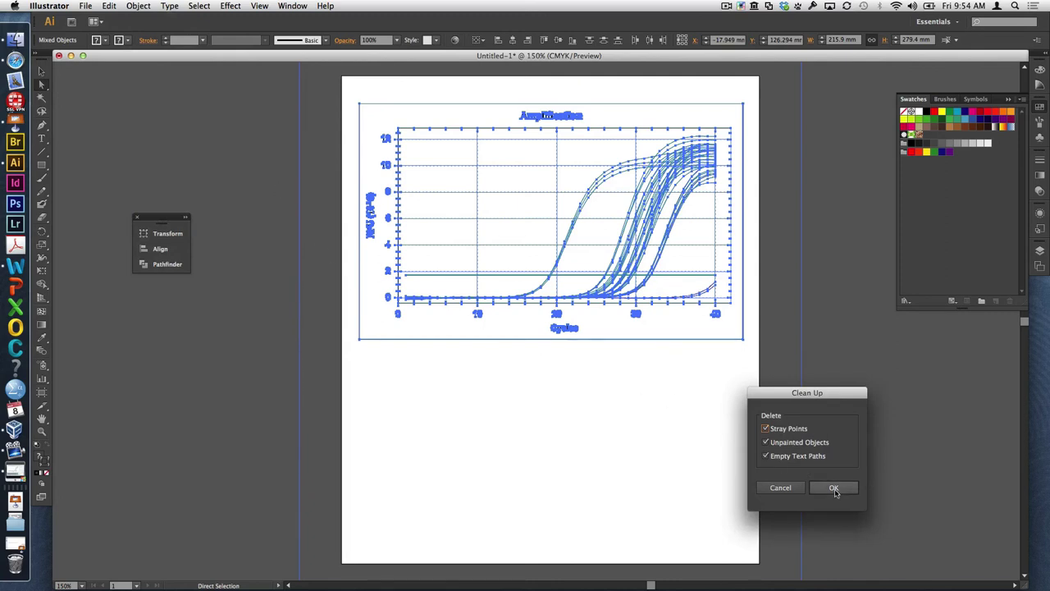
Step: Deselect the chart's artwork and check where the Clean Up command for paths is found
{"action": "left_click", "coordinate": [677, 533]}
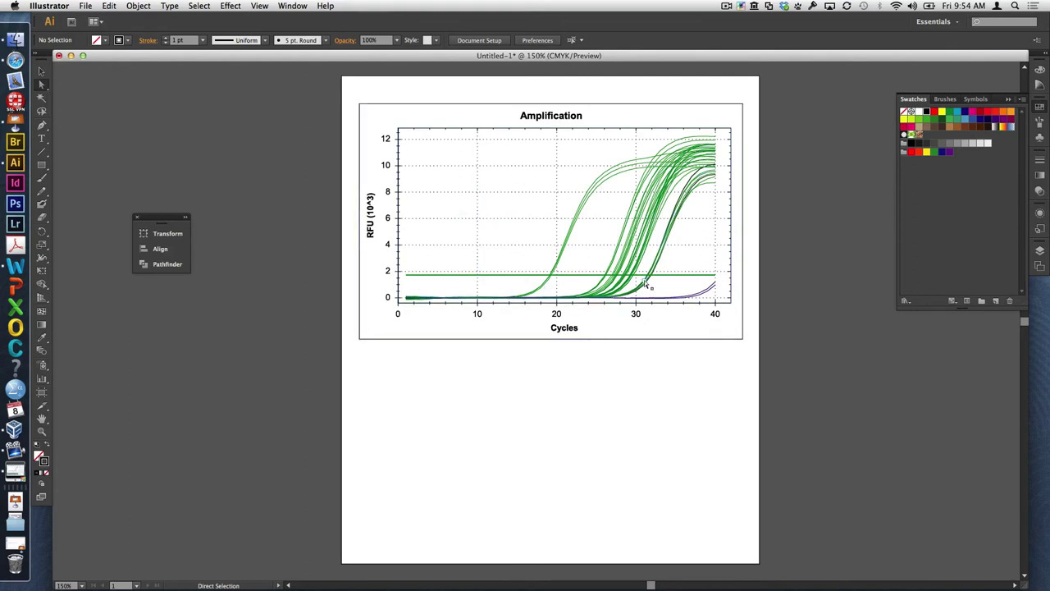
{"action": "left_click", "coordinate": [137, 5]}
{"action": "mouse_move", "coordinate": [161, 212]}
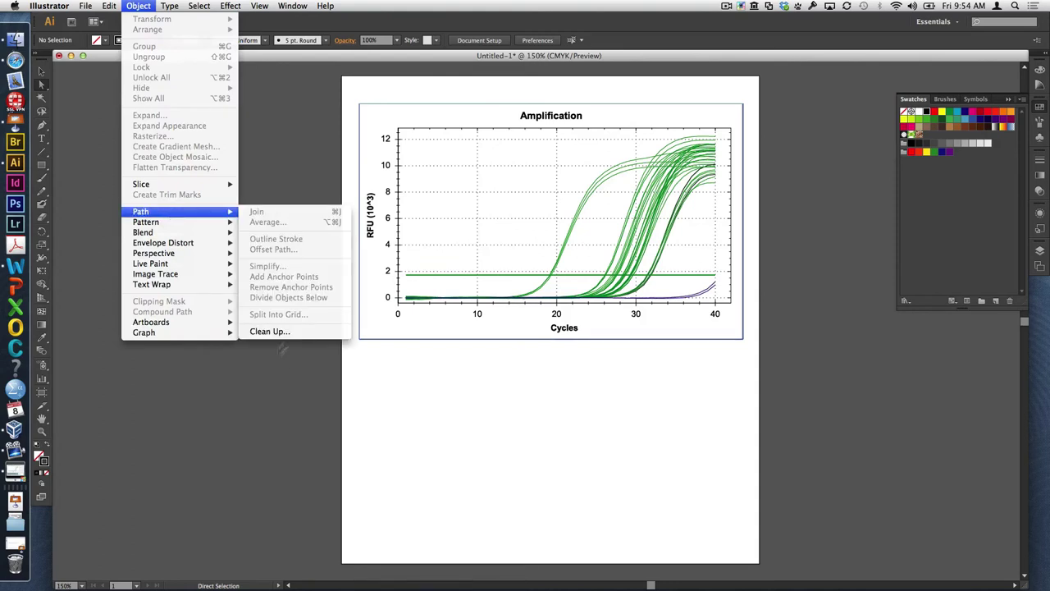
{"action": "left_click", "coordinate": [419, 424]}
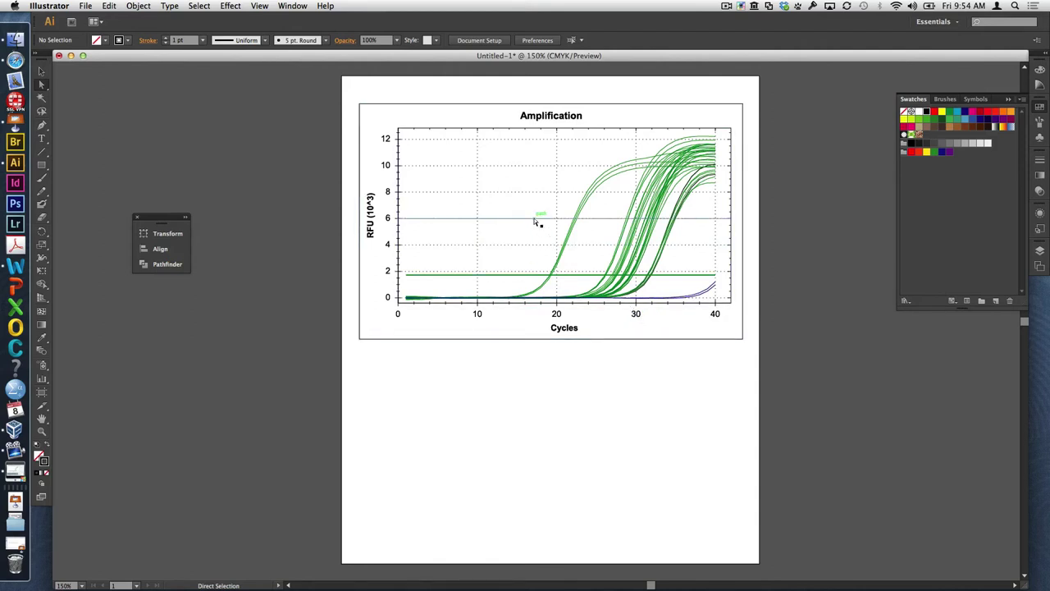
{"action": "left_click", "coordinate": [539, 219]}
{"action": "left_click_drag", "start_coordinate": [487, 148], "coordinate": [472, 277]}
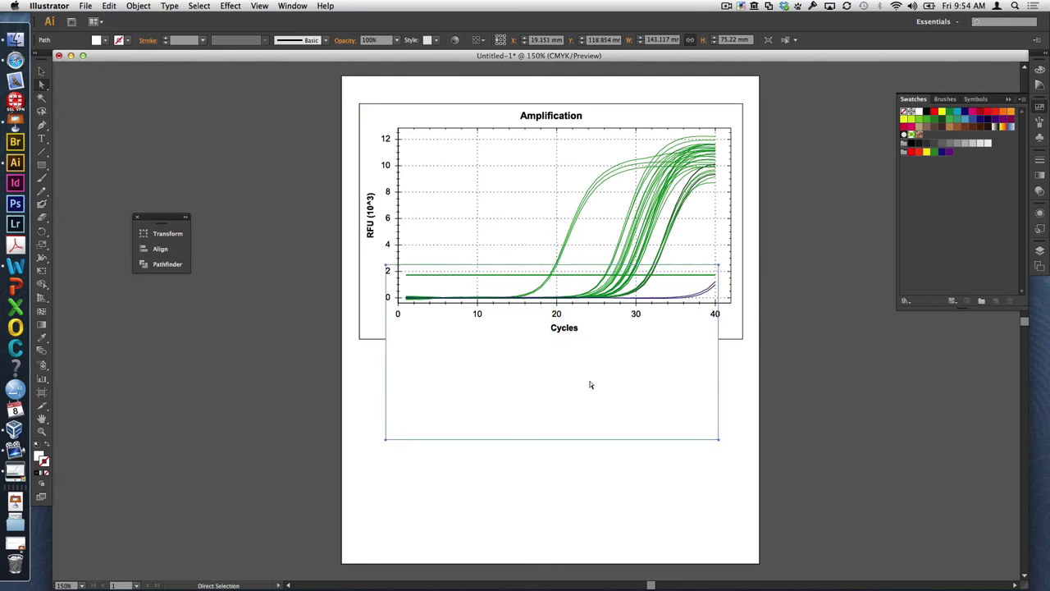
{"action": "key", "text": "cmd+z"}
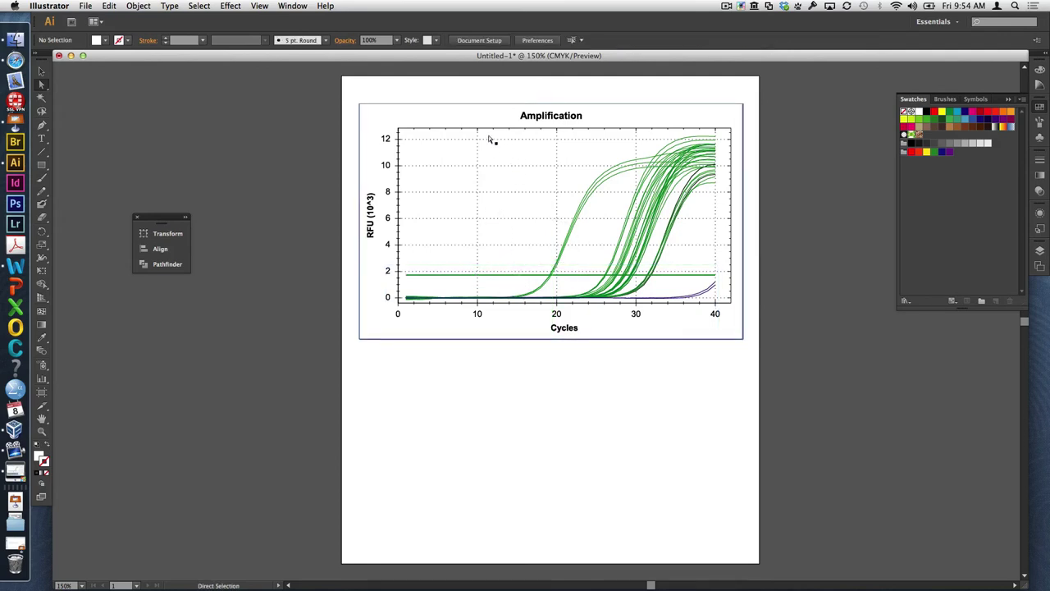
Step: Recolour the dotted horizontal and vertical gridlines in the plot with a grey swatch and deselect them
{"action": "left_click", "coordinate": [488, 138]}
{"action": "key", "text": "super+shift+a"}
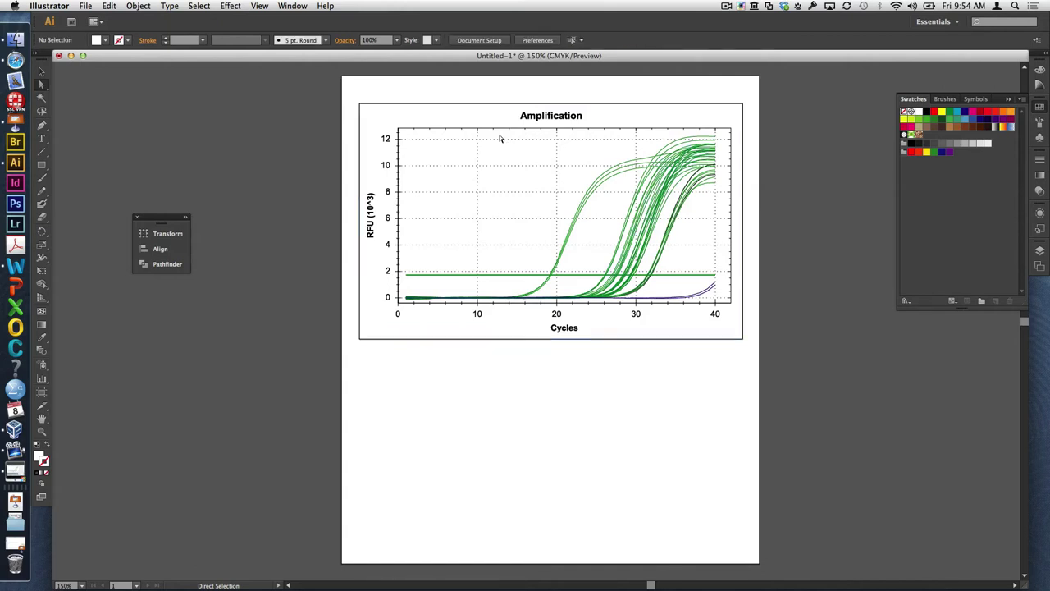
{"action": "left_click_drag", "start_coordinate": [499, 139], "coordinate": [462, 277]}
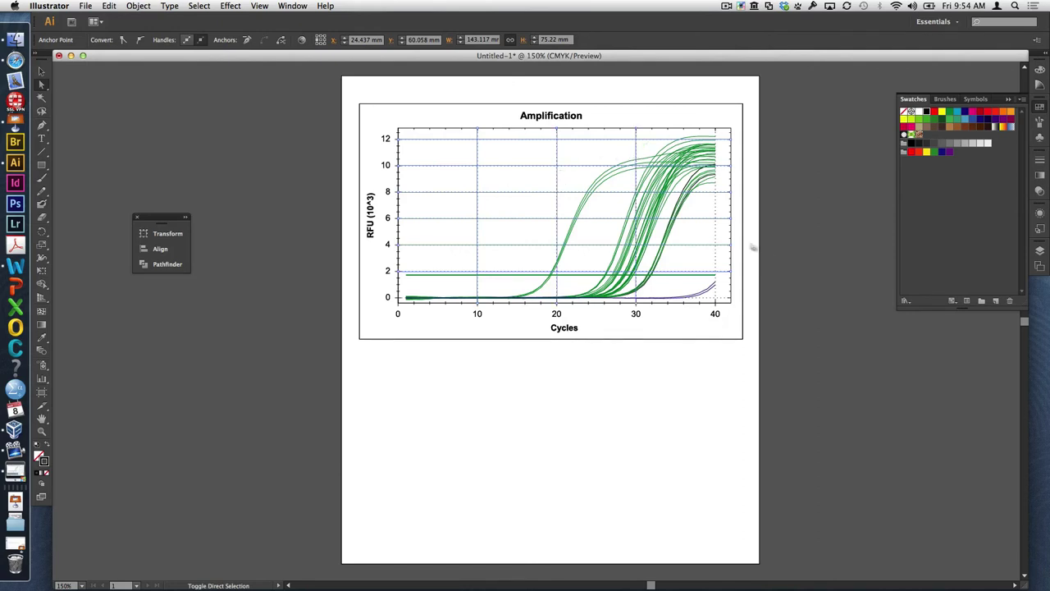
{"action": "left_click", "coordinate": [949, 144]}
{"action": "left_click", "coordinate": [599, 498]}
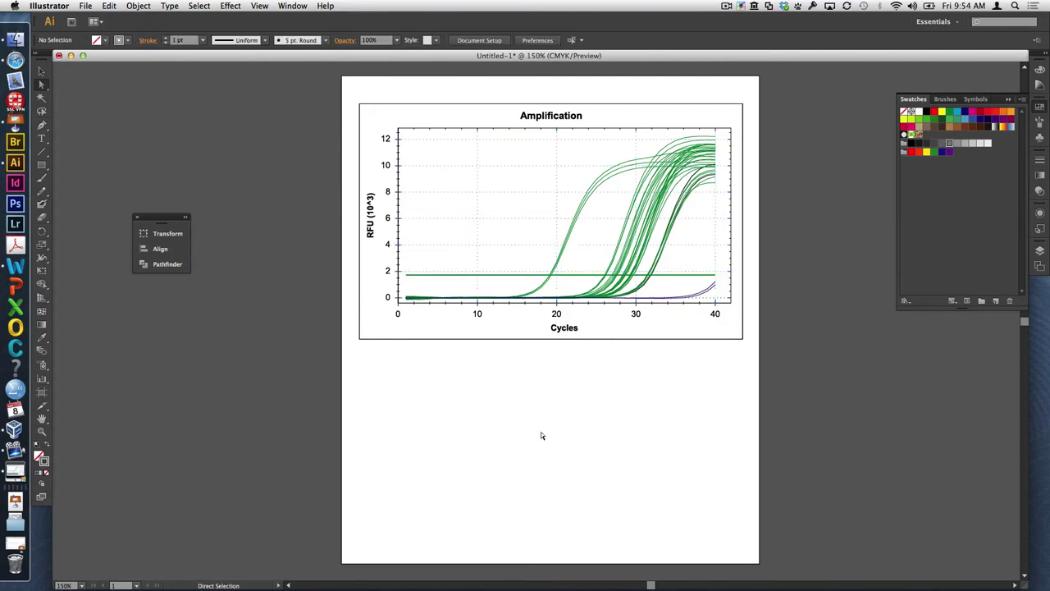
Step: Delete the rectangular frame line around the plot area, keeping the tick marks and outer border
{"action": "key", "text": "super+equal"}
{"action": "key", "text": "super+equal"}
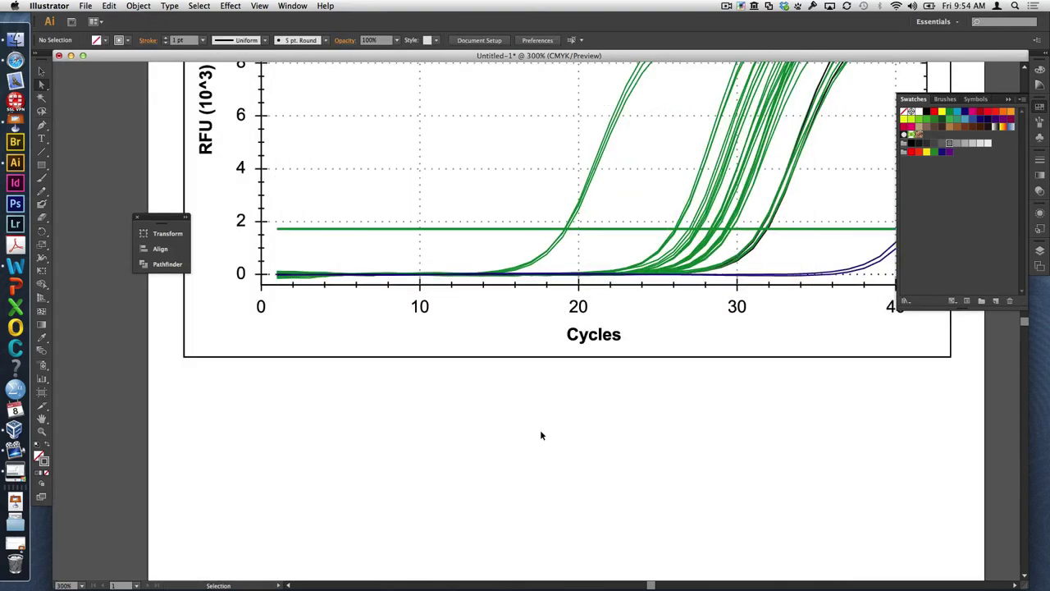
{"action": "scroll", "coordinate": [651, 408], "scroll_direction": "up", "scroll_amount": 2}
{"action": "scroll", "coordinate": [652, 408], "scroll_direction": "up", "scroll_amount": 7}
{"action": "scroll", "coordinate": [651, 408], "scroll_direction": "right", "scroll_amount": 3}
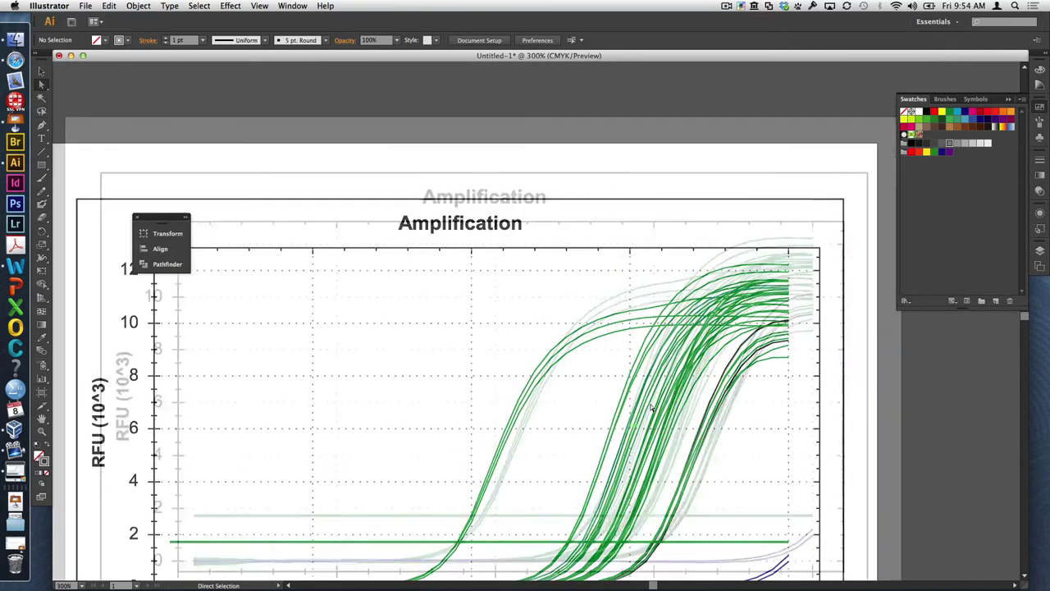
{"action": "left_click", "coordinate": [819, 249]}
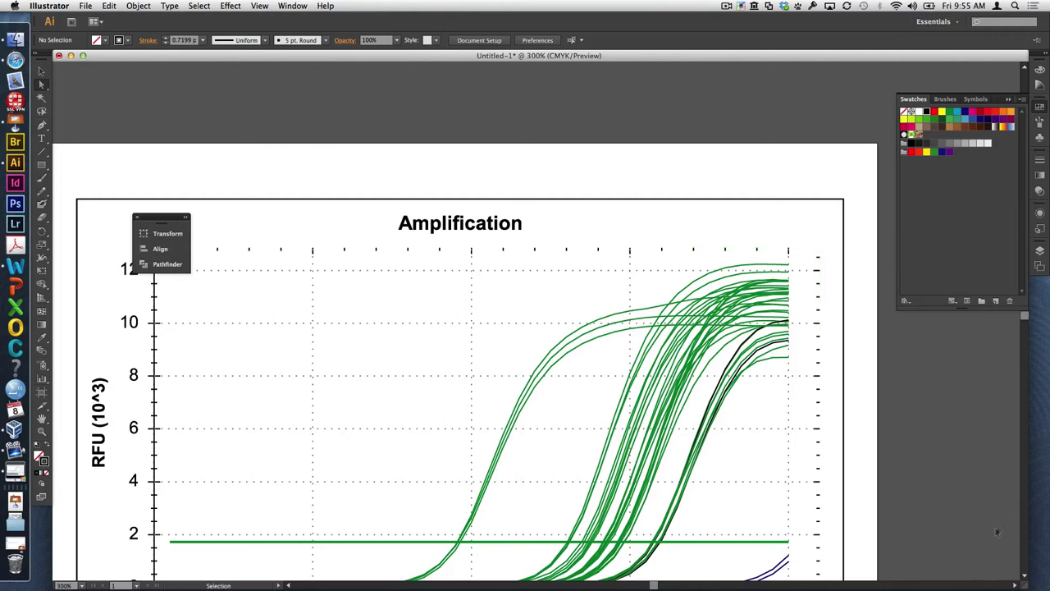
Step: Delete all of the chart's artwork and move the floating Transform, Align and Pathfinder group out of the way
{"action": "key", "text": "super+a"}
{"action": "key", "text": "Delete"}
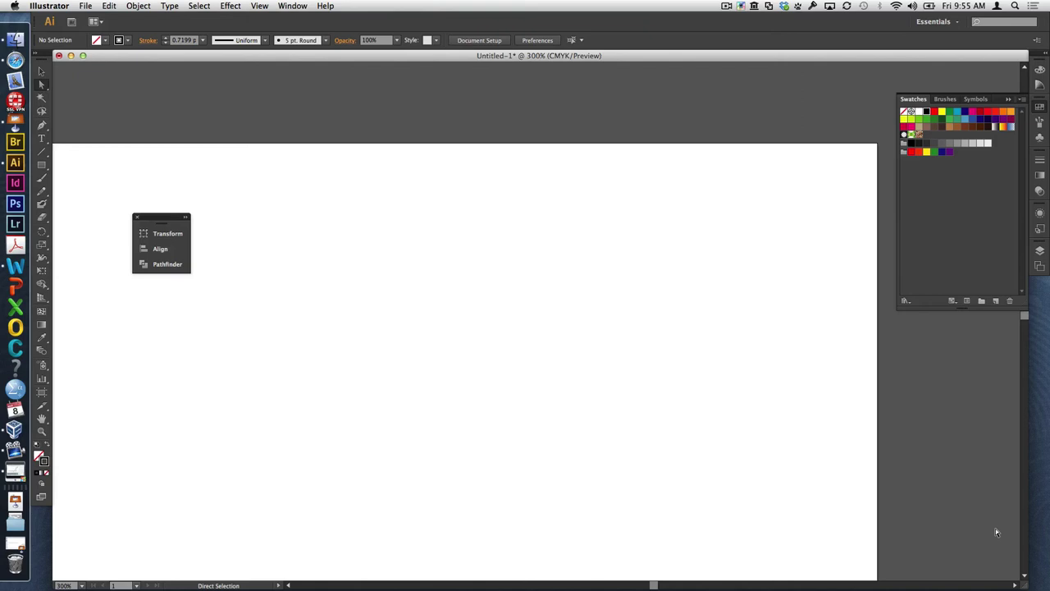
{"action": "scroll", "coordinate": [999, 471], "scroll_direction": "down", "scroll_amount": 2}
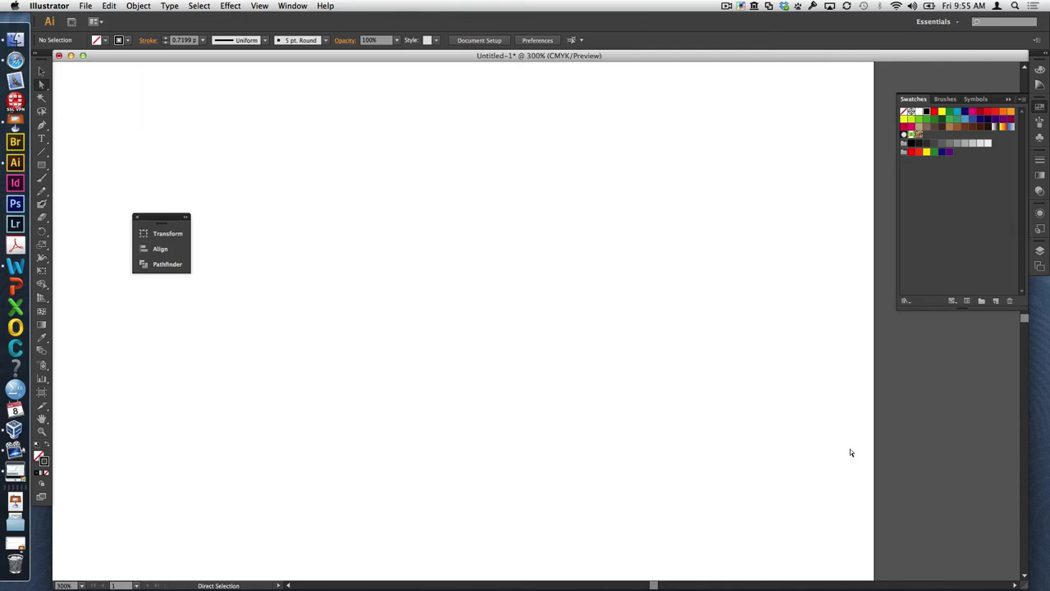
{"action": "scroll", "coordinate": [850, 449], "scroll_direction": "left", "scroll_amount": 1}
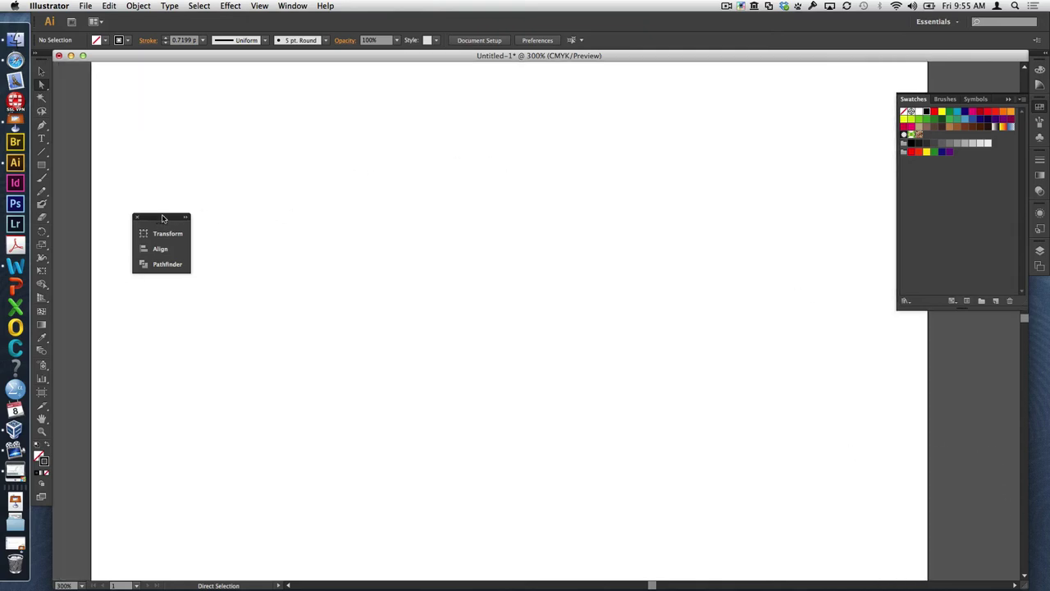
{"action": "left_click_drag", "start_coordinate": [161, 217], "coordinate": [113, 124]}
Step: Draw a square about 22.8 mm on each side and copy it downward into a column of four overlapping squares
{"action": "left_click", "coordinate": [41, 164]}
{"action": "left_click_drag", "start_coordinate": [392, 171], "coordinate": [446, 172]}
{"action": "left_click", "coordinate": [42, 71]}
{"action": "left_click_drag", "start_coordinate": [434, 224], "coordinate": [418, 512]}
{"action": "left_click", "coordinate": [519, 364]}
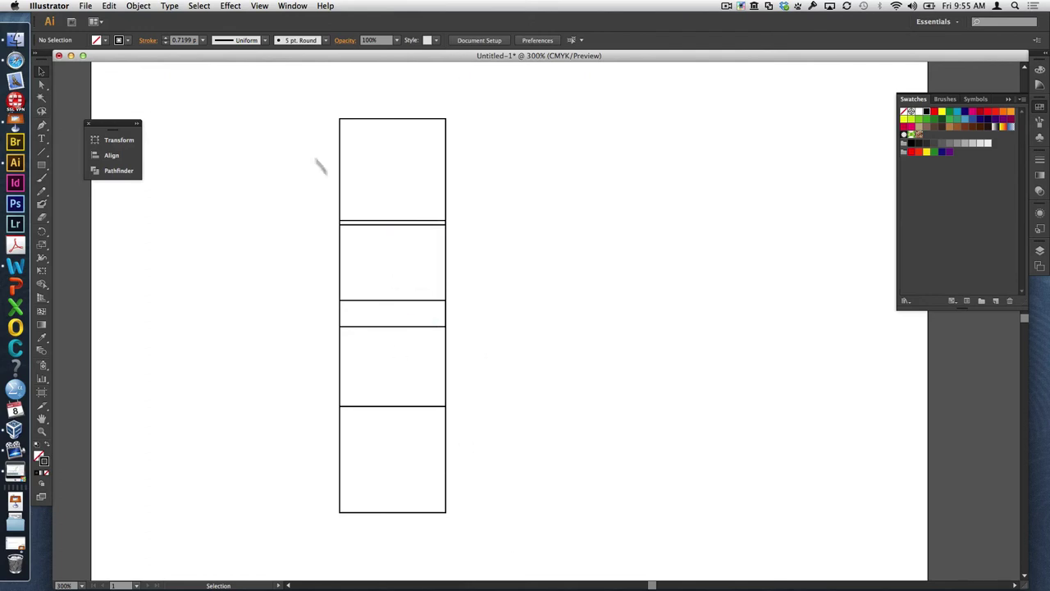
Step: Reveal the extra Align options and distribute the vertical spacing between the four overlapping squares evenly
{"action": "left_click_drag", "start_coordinate": [527, 165], "coordinate": [286, 437]}
{"action": "left_click", "coordinate": [111, 156]}
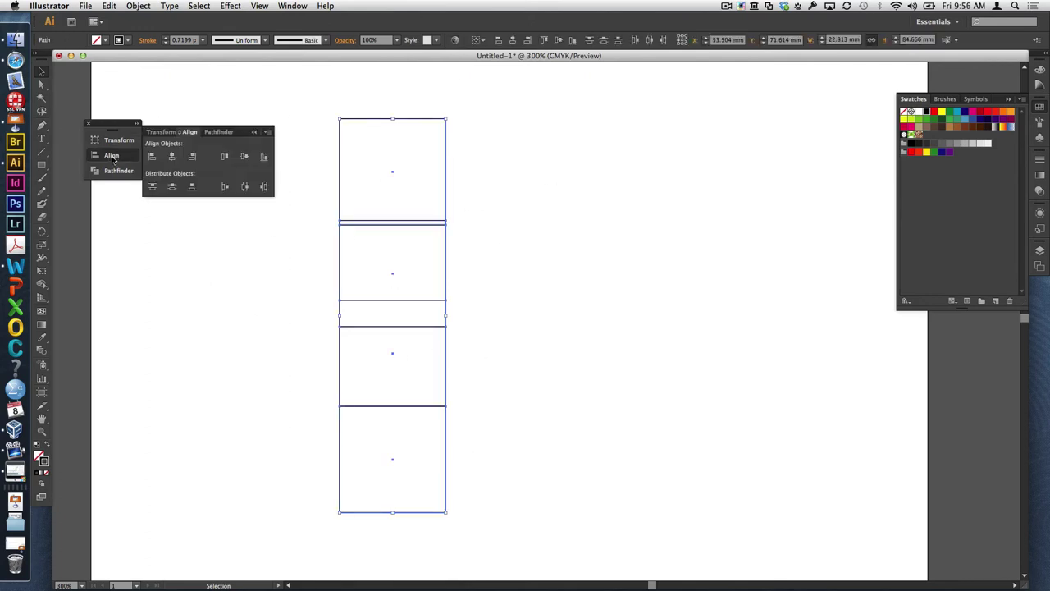
{"action": "left_click", "coordinate": [268, 132]}
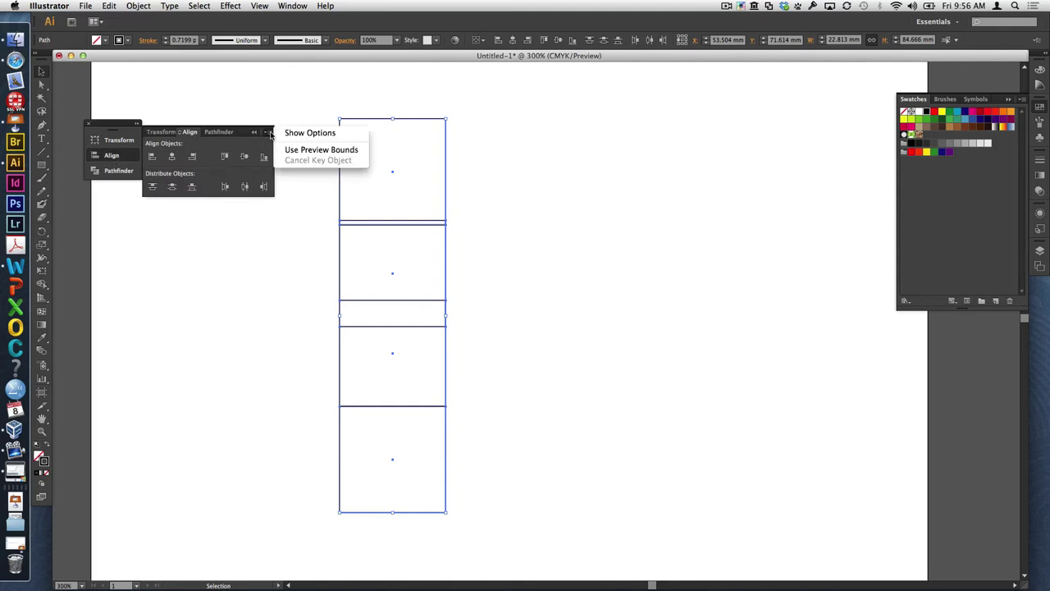
{"action": "left_click", "coordinate": [310, 132]}
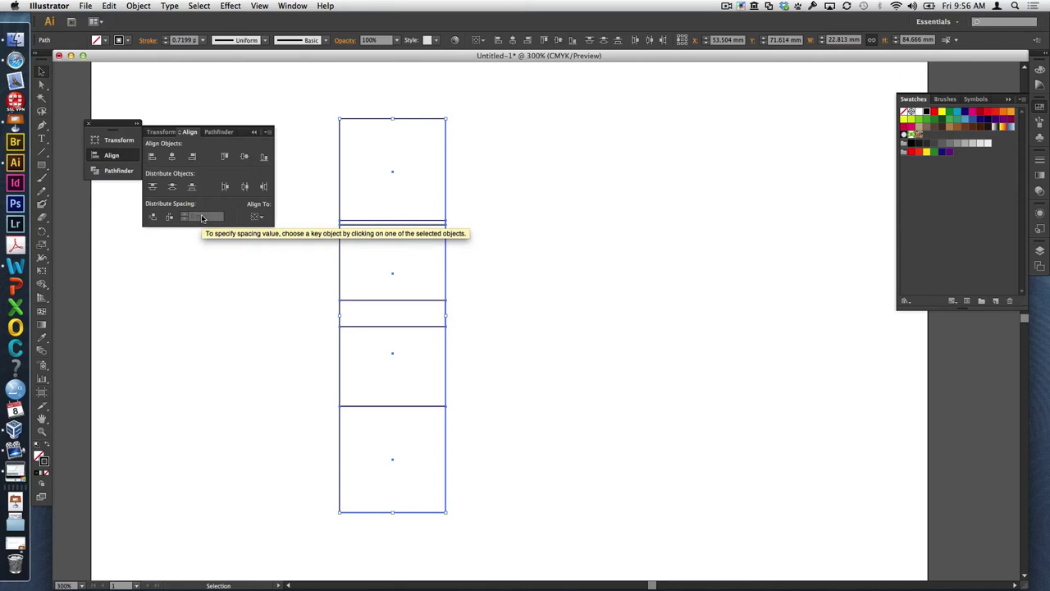
{"action": "left_click", "coordinate": [153, 217]}
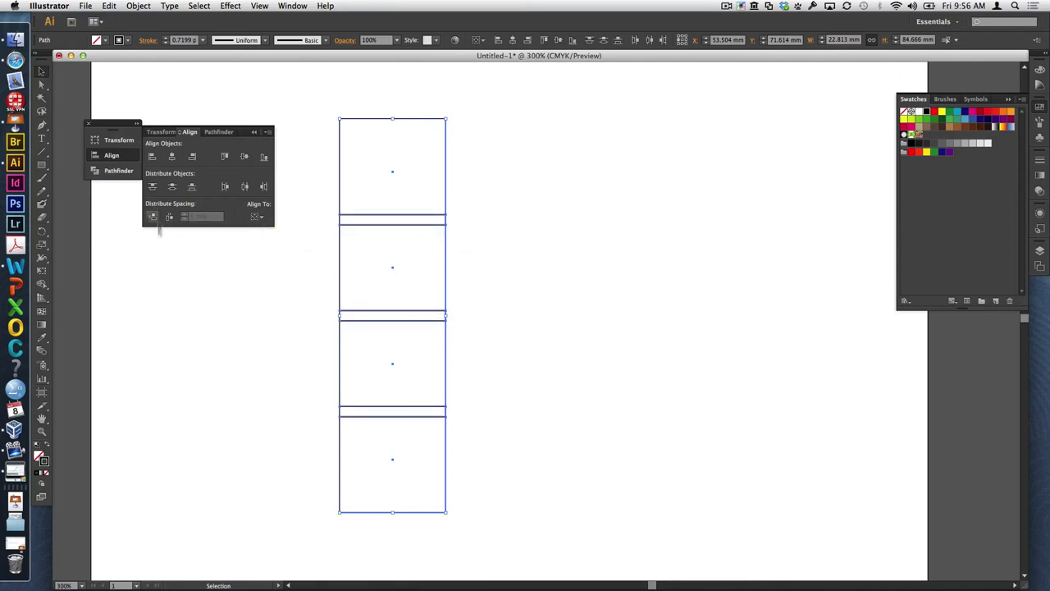
Step: Move the lowest square about 14 mm straight down and redistribute the vertical spacing of all four squares evenly
{"action": "left_click", "coordinate": [430, 516]}
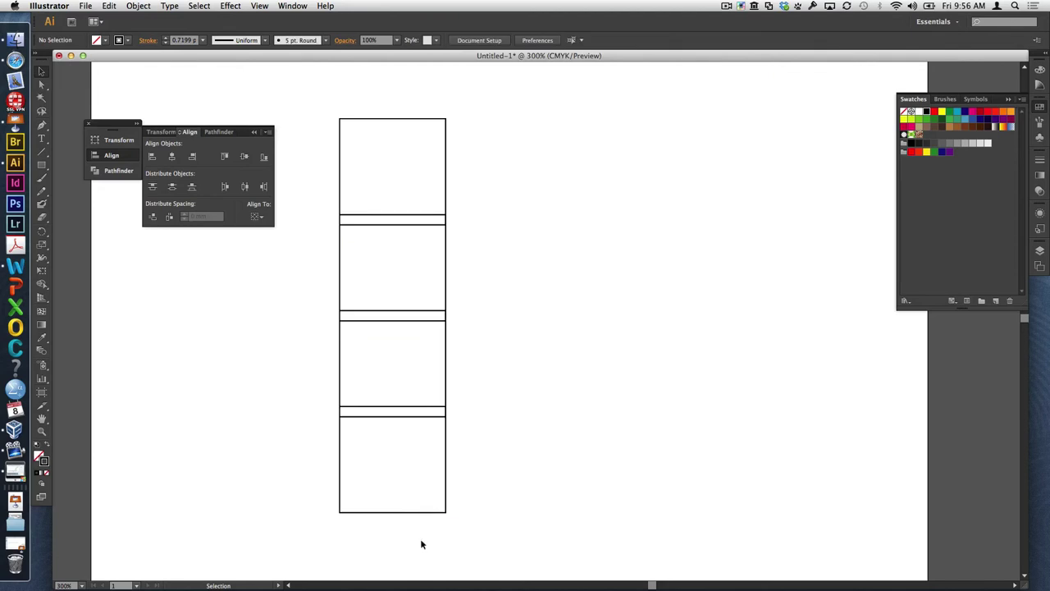
{"action": "left_click_drag", "start_coordinate": [421, 511], "coordinate": [417, 579]}
{"action": "left_click", "coordinate": [514, 402]}
{"action": "left_click_drag", "start_coordinate": [560, 167], "coordinate": [358, 486]}
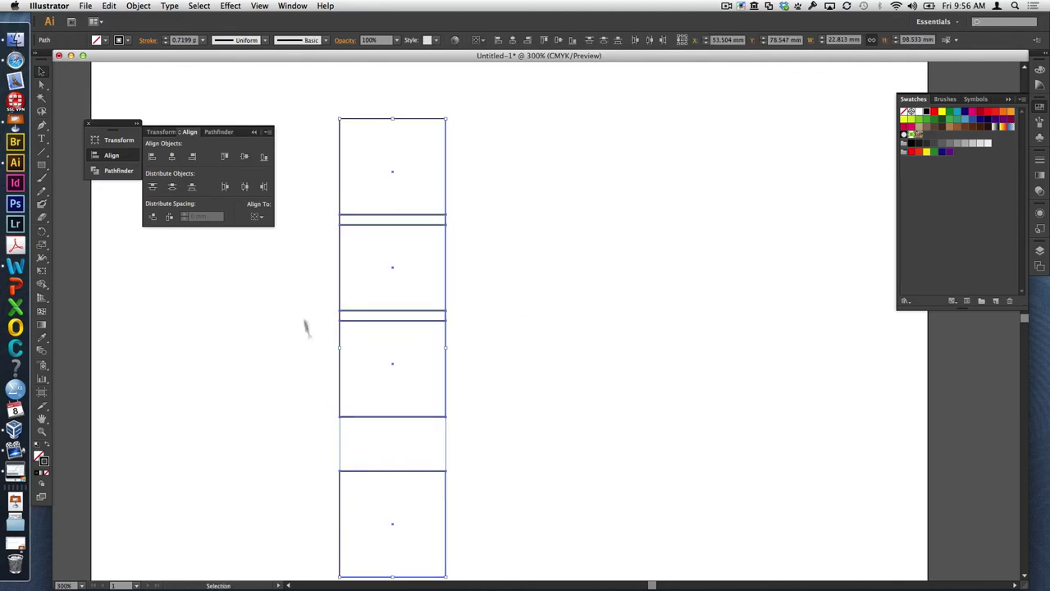
{"action": "left_click", "coordinate": [152, 215]}
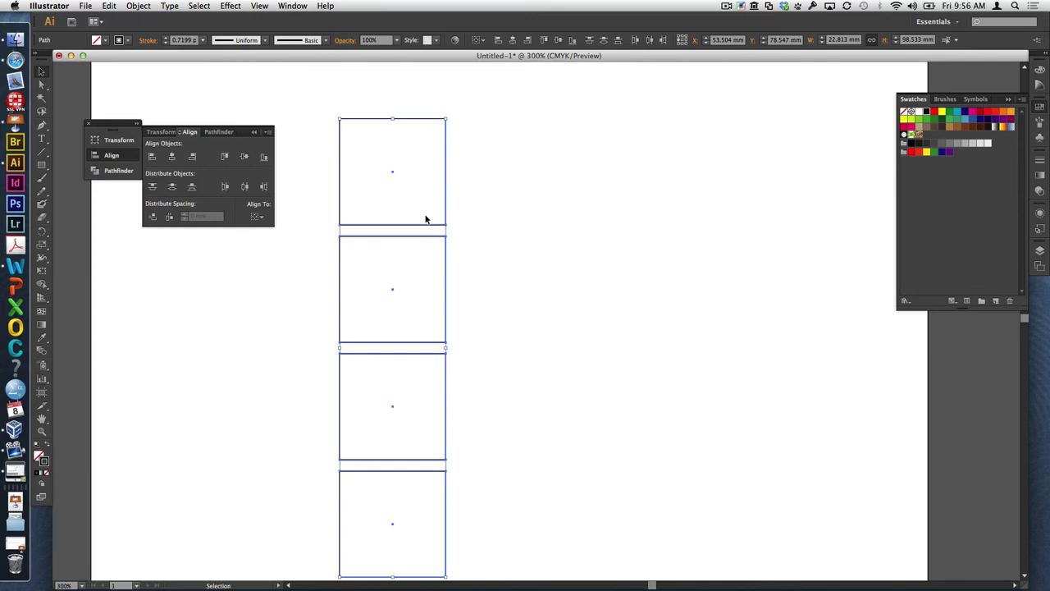
Step: Move the topmost square out of the column to about X 98.78 mm, Y 37.98 mm and deselect it
{"action": "left_click", "coordinate": [490, 179]}
{"action": "left_click_drag", "start_coordinate": [448, 184], "coordinate": [658, 172]}
{"action": "left_click", "coordinate": [640, 286]}
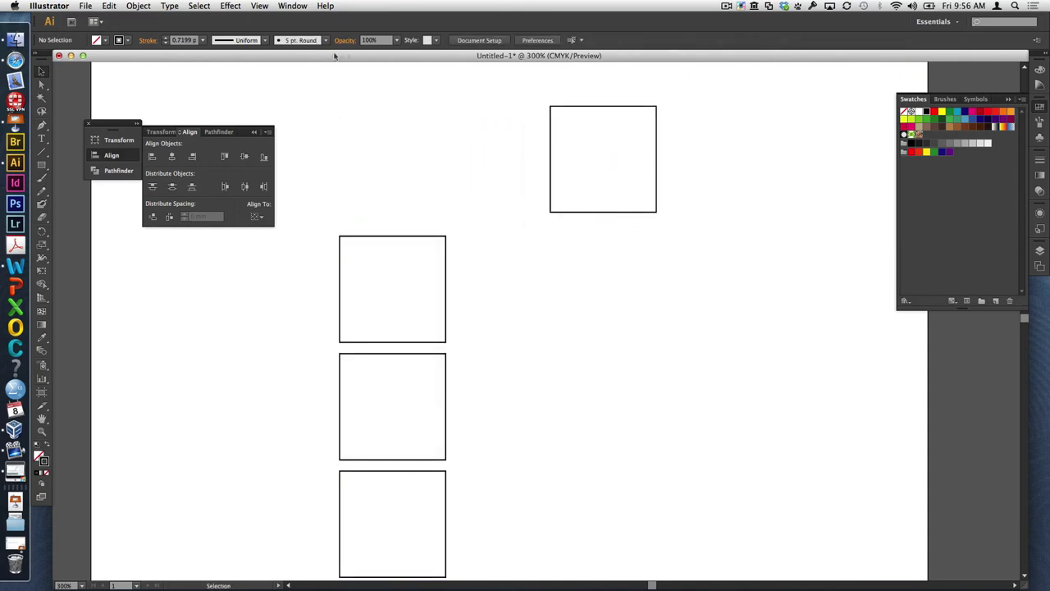
Step: Add a centre-aligned text label reading 657 and place it just below and left of the separated square
{"action": "left_click", "coordinate": [42, 139]}
{"action": "left_click", "coordinate": [391, 123]}
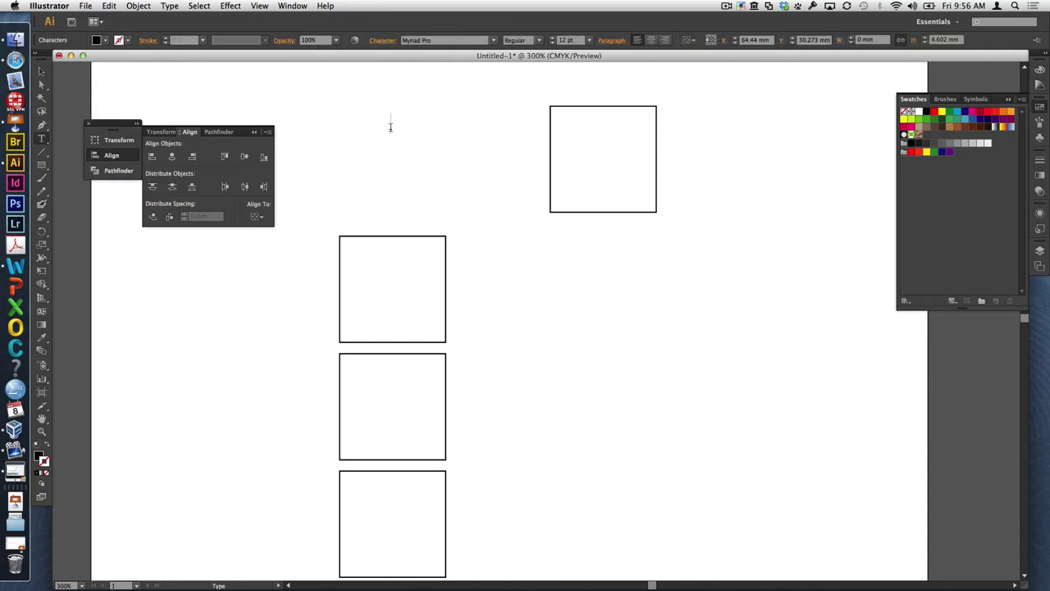
{"action": "type", "text": "657"}
{"action": "left_click", "coordinate": [41, 73]}
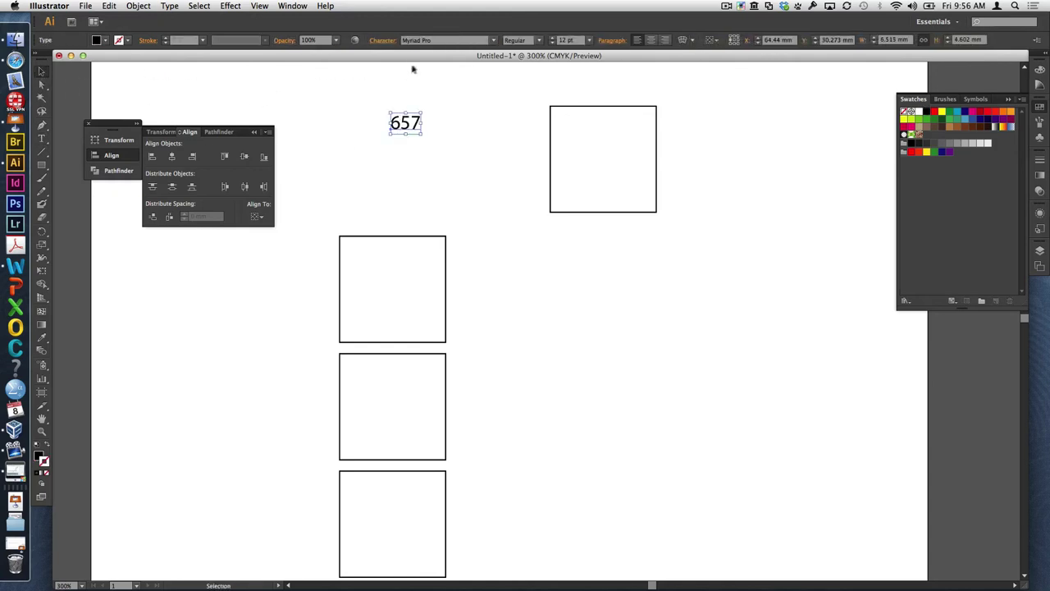
{"action": "key", "text": "Left"}
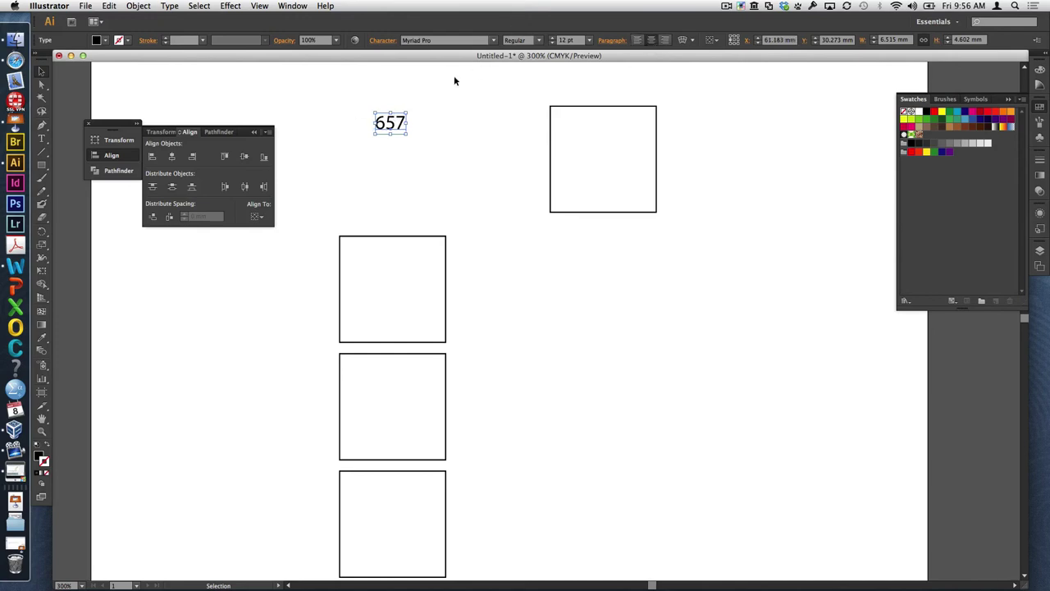
{"action": "left_click_drag", "start_coordinate": [398, 121], "coordinate": [529, 240]}
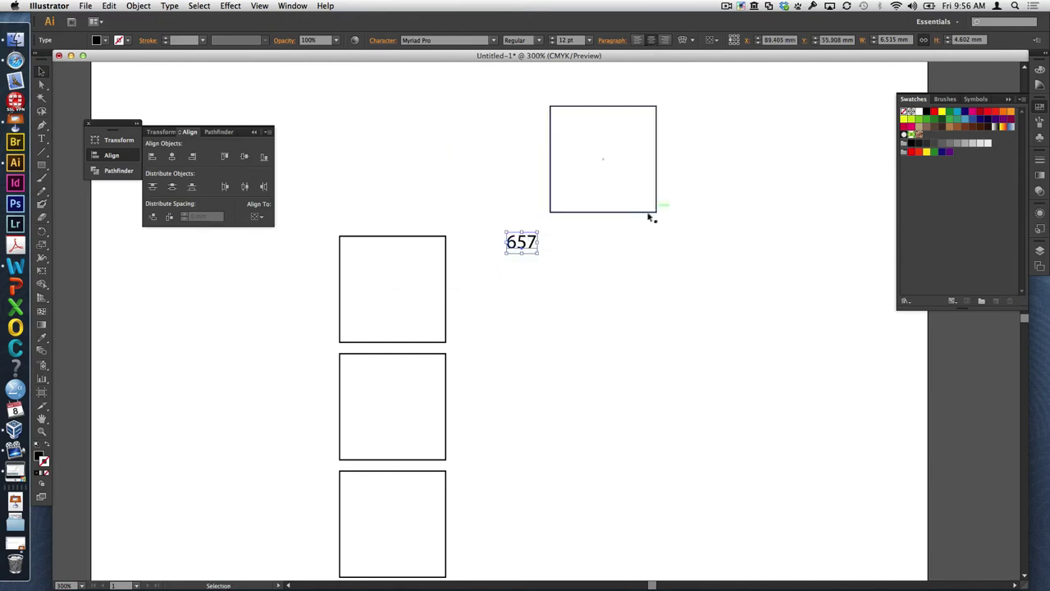
Step: Try to align the separated square and the 657 label by their horizontal centres
{"action": "left_click", "coordinate": [630, 212]}
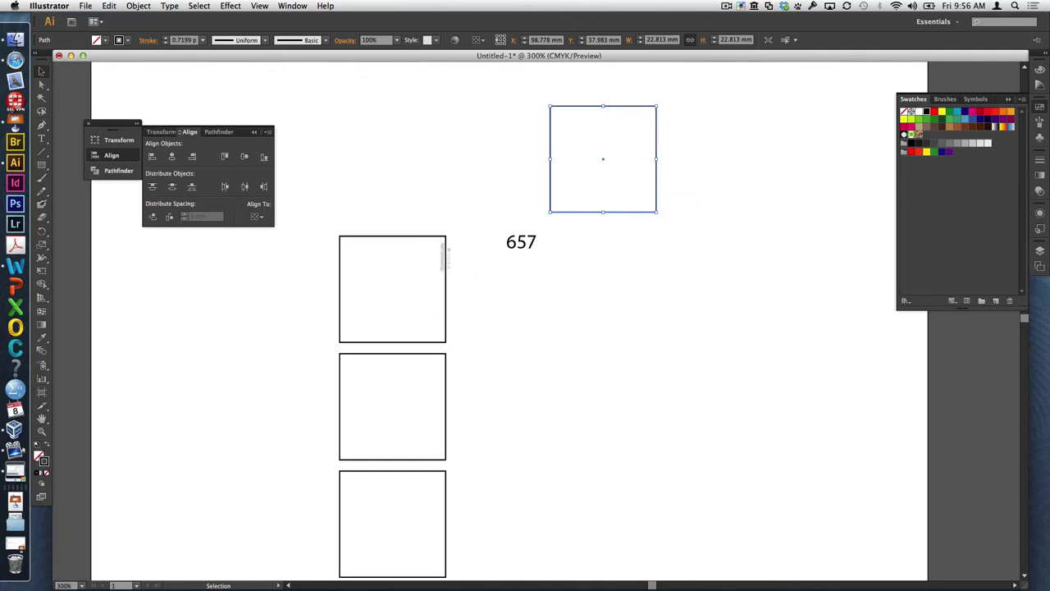
{"action": "left_click", "coordinate": [531, 243], "text": "shift"}
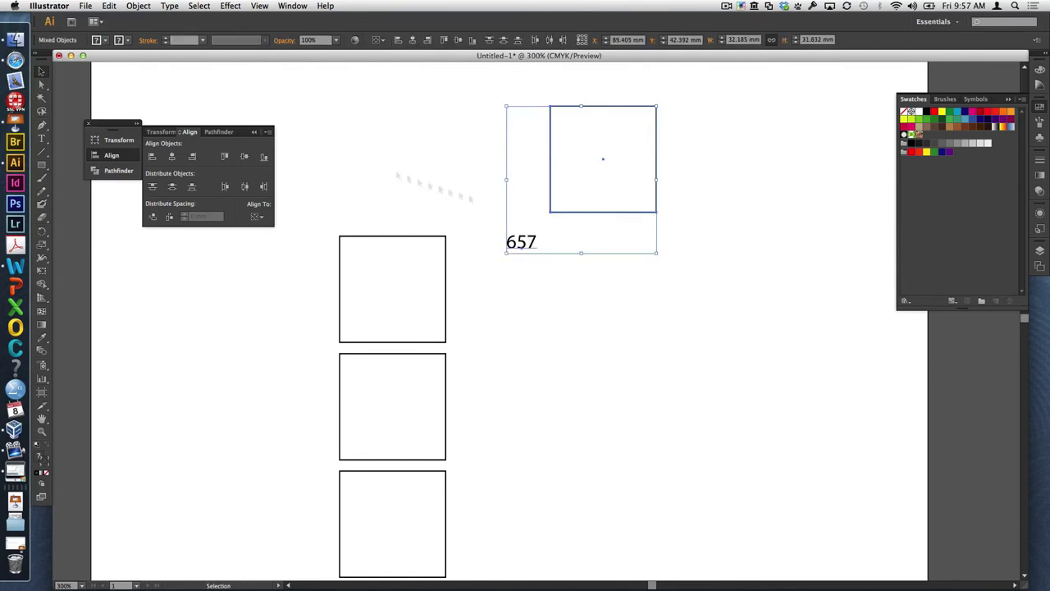
{"action": "left_click", "coordinate": [173, 157]}
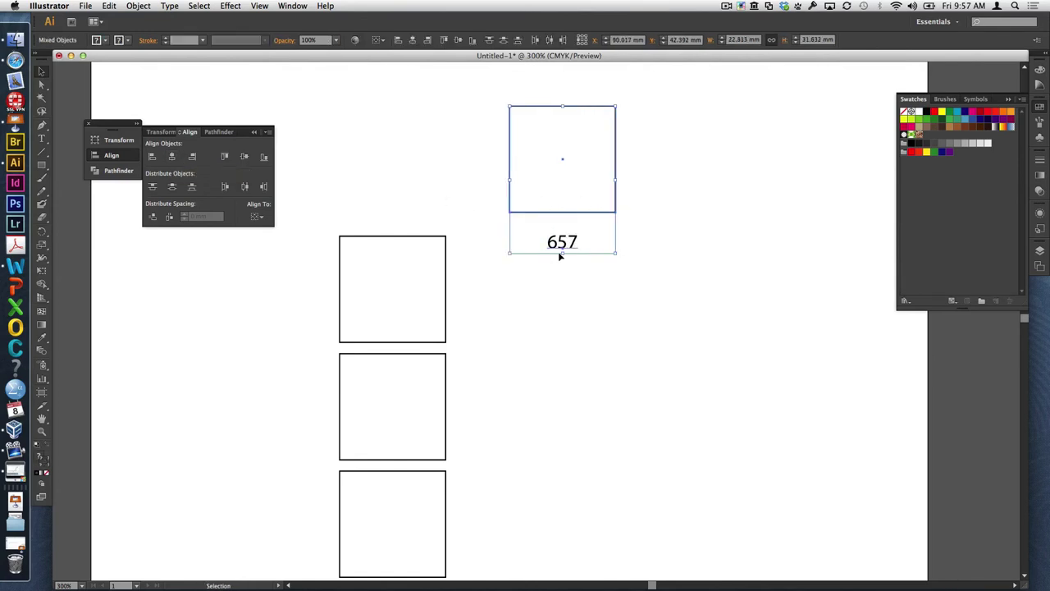
{"action": "key", "text": "super+z"}
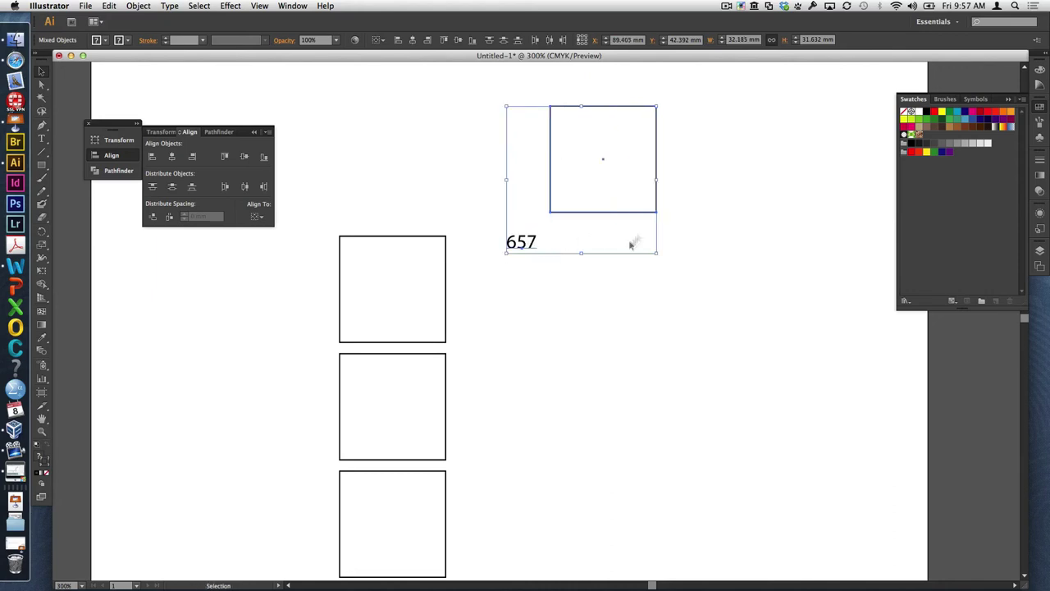
{"action": "left_click", "coordinate": [641, 267]}
Step: Set the transform reference point to the centre and copy the separated square's X value
{"action": "left_click", "coordinate": [121, 140]}
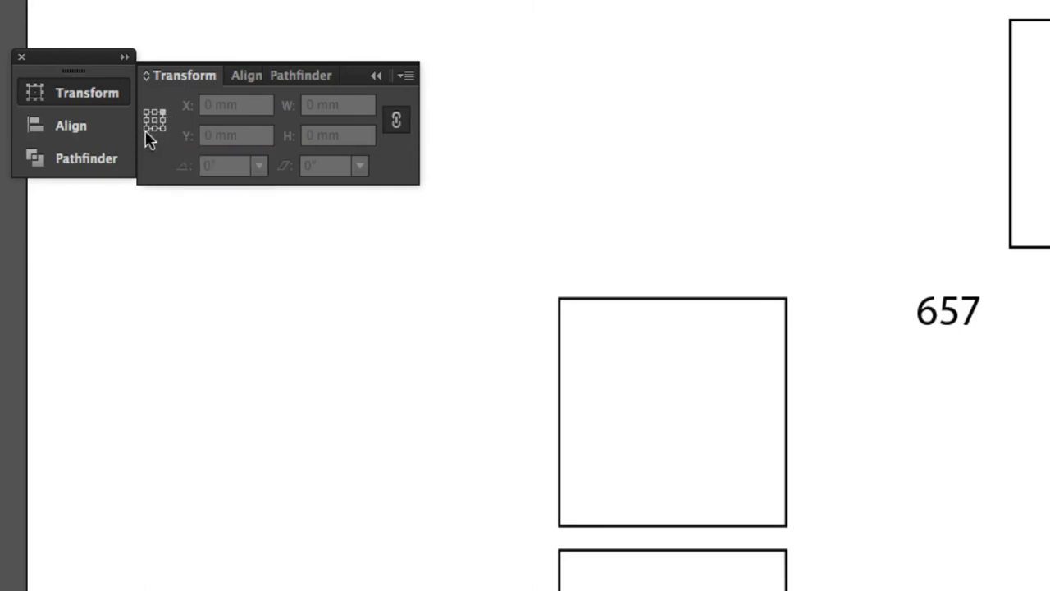
{"action": "left_click", "coordinate": [154, 121]}
{"action": "scroll", "coordinate": [872, 270], "scroll_direction": "right", "scroll_amount": 3}
{"action": "scroll", "coordinate": [871, 271], "scroll_direction": "right", "scroll_amount": 12}
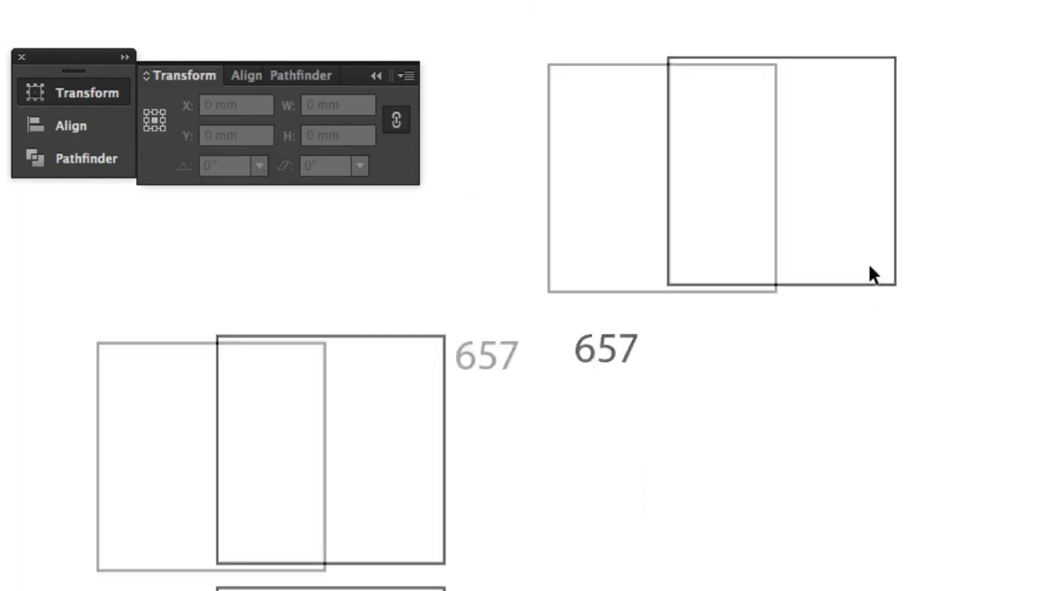
{"action": "left_click", "coordinate": [679, 288]}
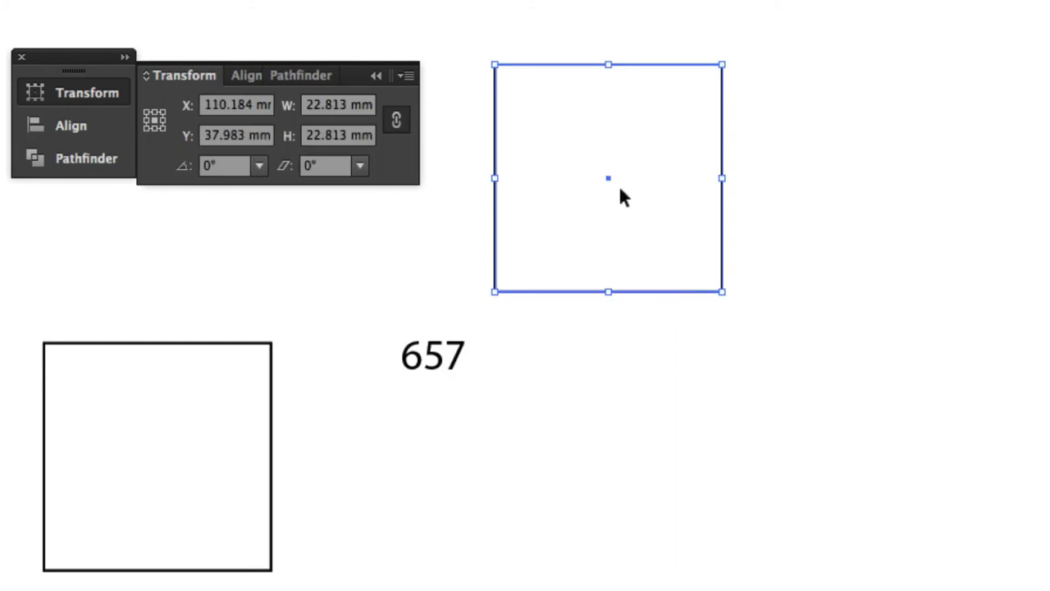
{"action": "left_click", "coordinate": [235, 105]}
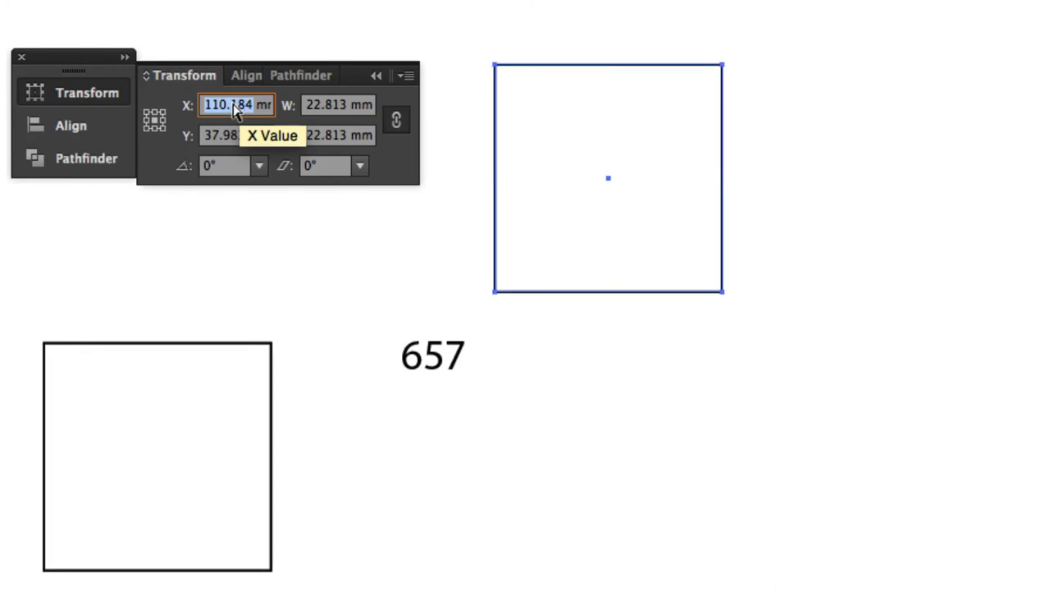
Step: Set the 657 label's centre X position to 110.184 mm to match the separated square
{"action": "left_click", "coordinate": [465, 361]}
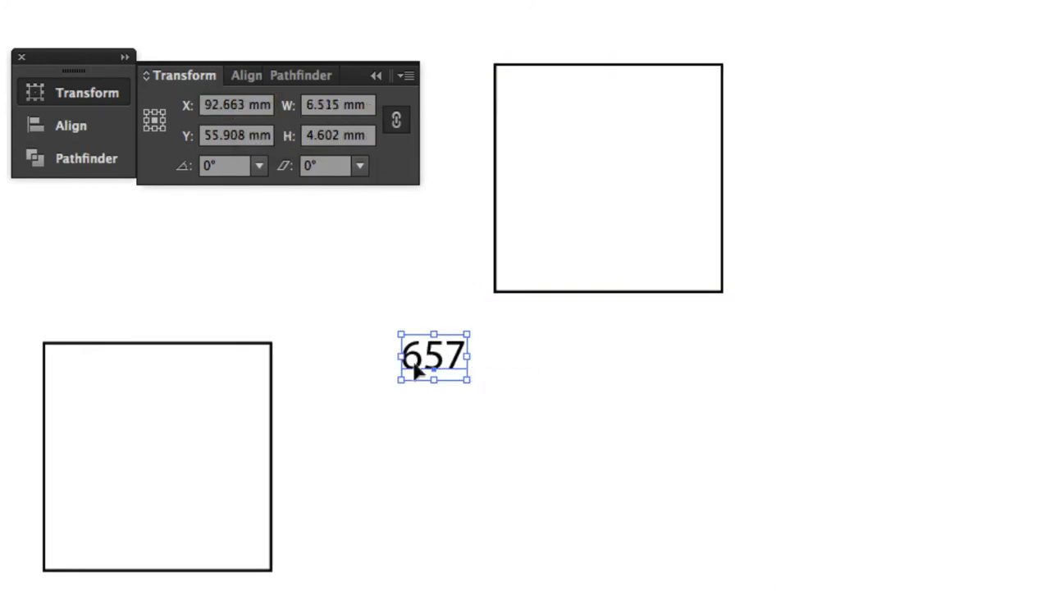
{"action": "left_click", "coordinate": [245, 99]}
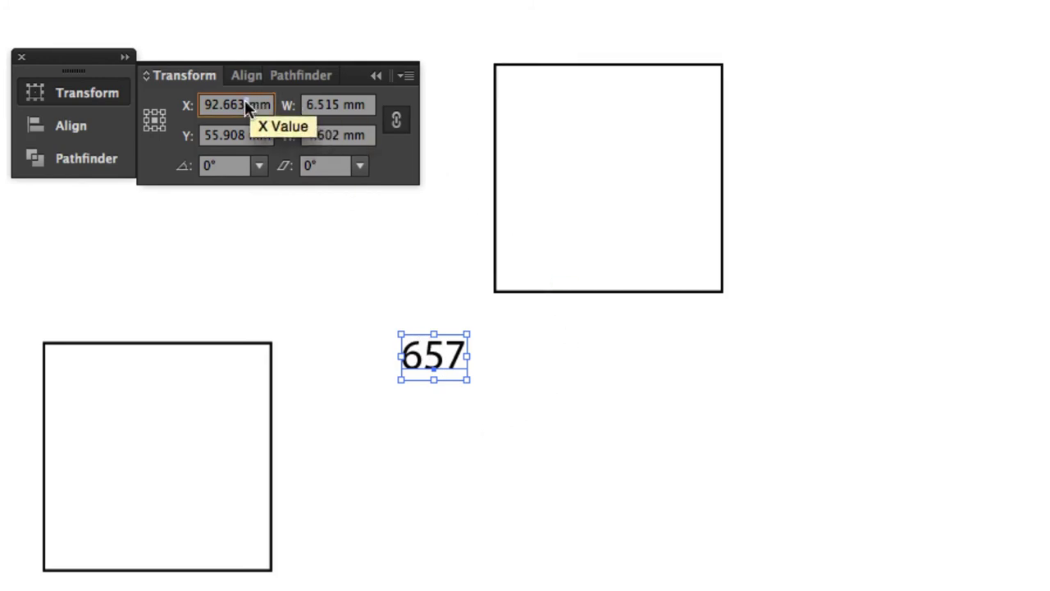
{"action": "key", "text": "super+a"}
{"action": "type", "text": "10.184 mm"}
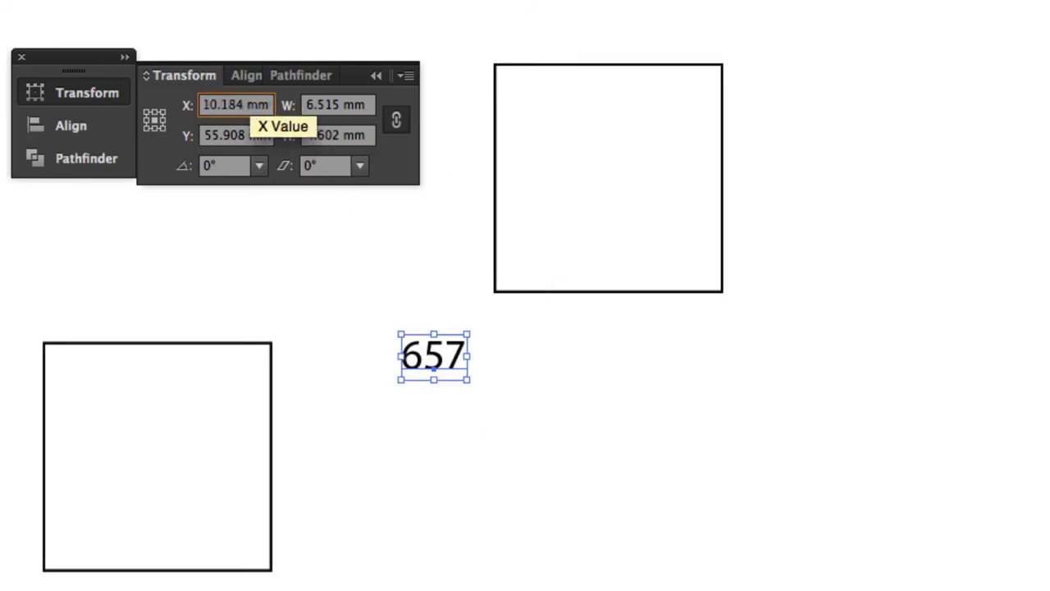
{"action": "key", "text": "Return"}
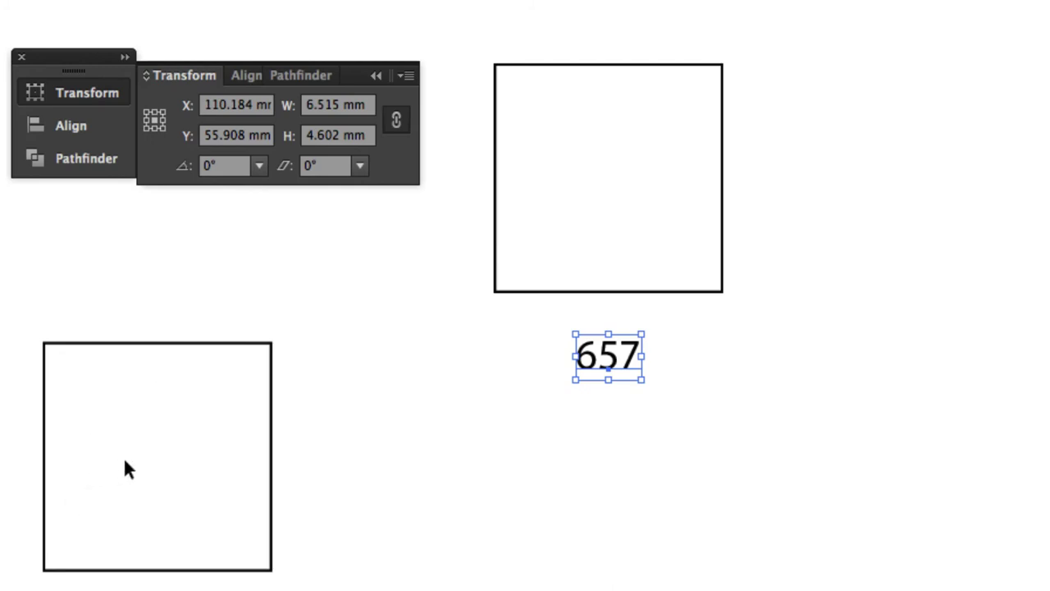
Step: Switch the transform reference point to the middle of the left edge and copy the separated square's X value
{"action": "left_click", "coordinate": [498, 290]}
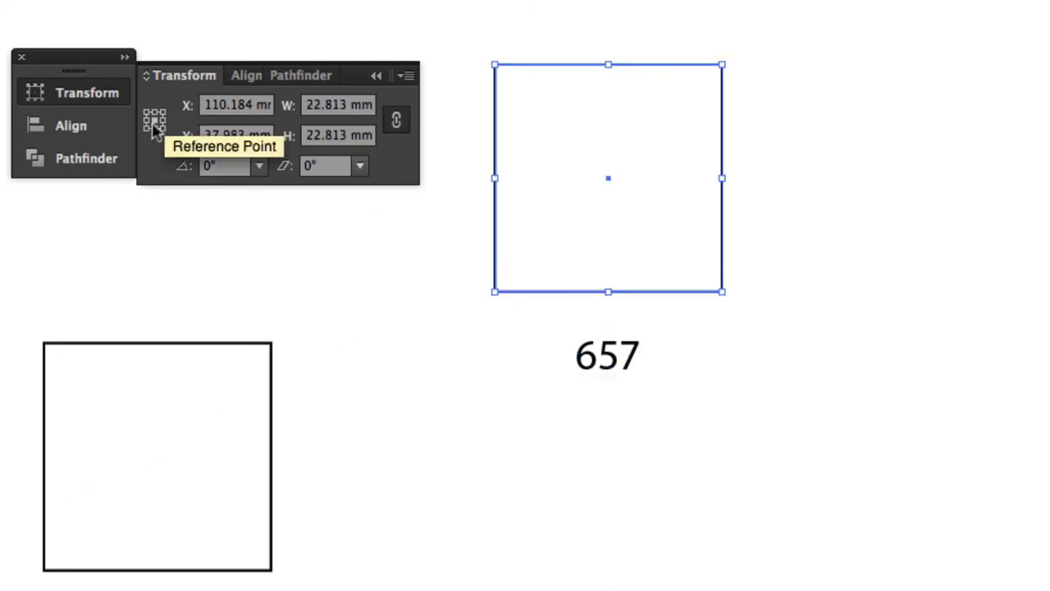
{"action": "left_click", "coordinate": [148, 121]}
{"action": "left_click", "coordinate": [256, 111]}
{"action": "left_click", "coordinate": [256, 112]}
{"action": "key", "text": "ctrl+c"}
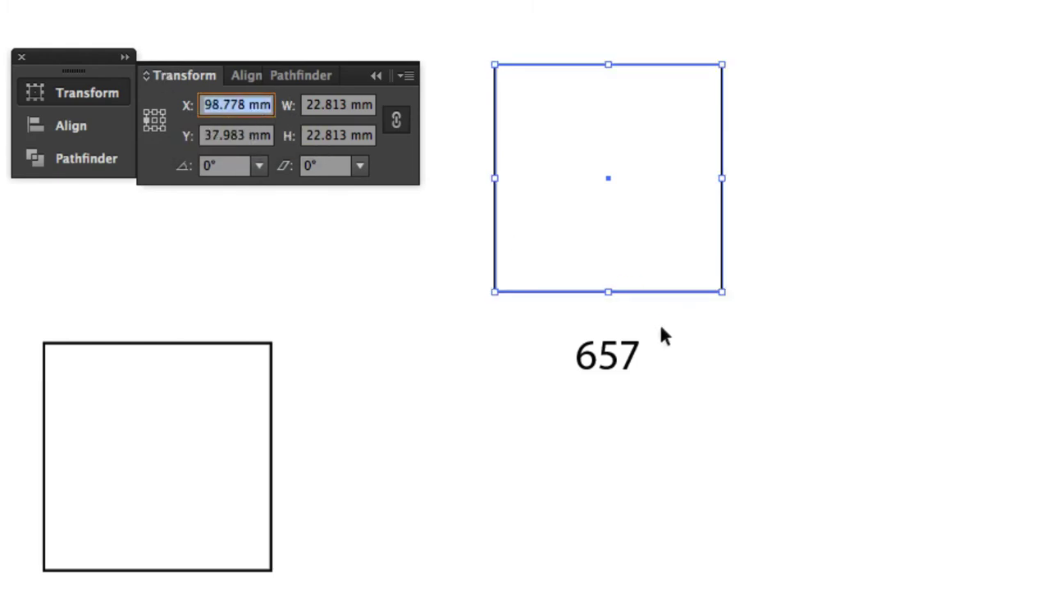
Step: Set the 657 label's left-edge X position to 98.778 mm to match the square's left edge
{"action": "key", "text": "Escape"}
{"action": "left_click", "coordinate": [637, 359]}
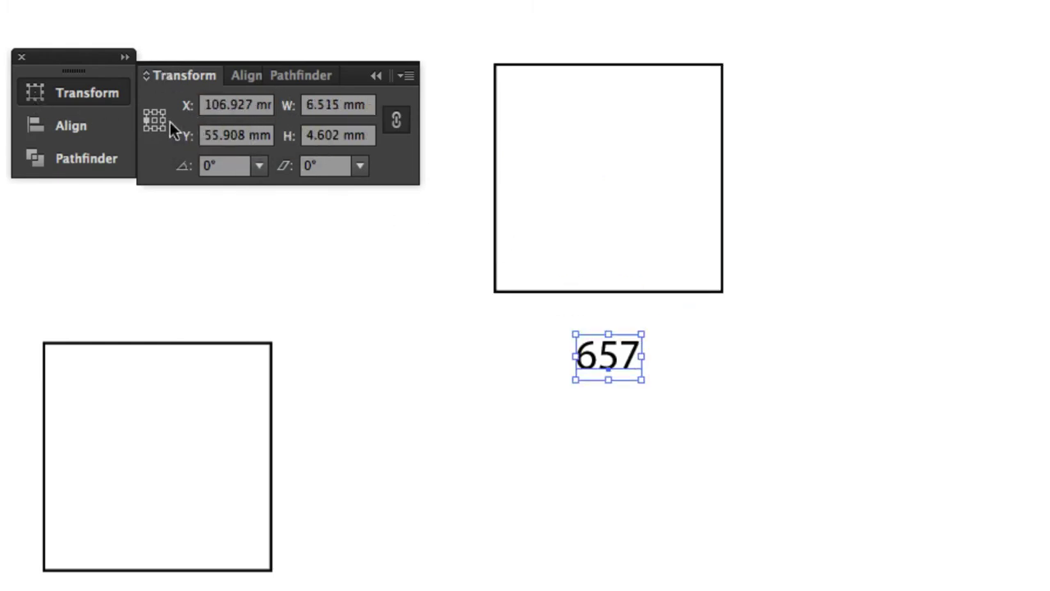
{"action": "left_click", "coordinate": [236, 109]}
{"action": "key", "text": "ctrl+v"}
{"action": "key", "text": "Return"}
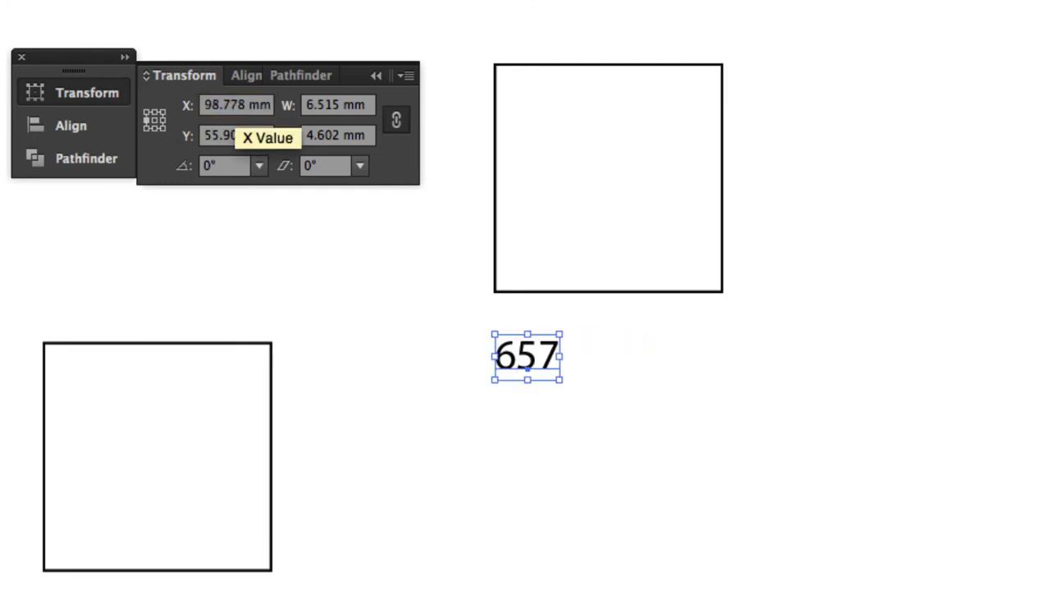
Step: Move the 657 label away from the square to about X 145.11 mm, Y 58.85 mm and deselect it
{"action": "left_click", "coordinate": [685, 367]}
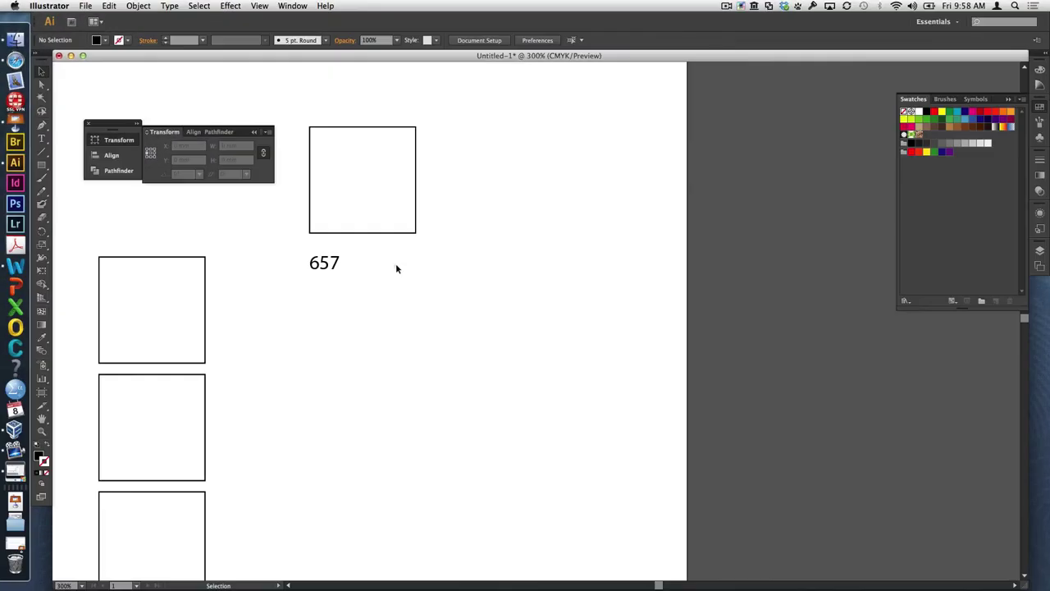
{"action": "left_click_drag", "start_coordinate": [330, 267], "coordinate": [547, 281]}
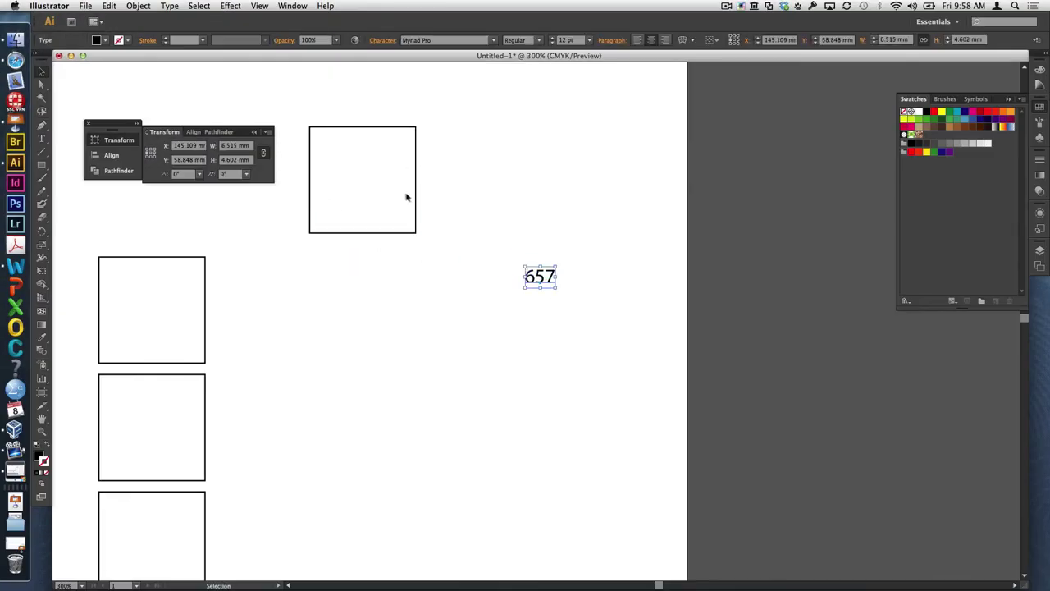
{"action": "left_click", "coordinate": [476, 246]}
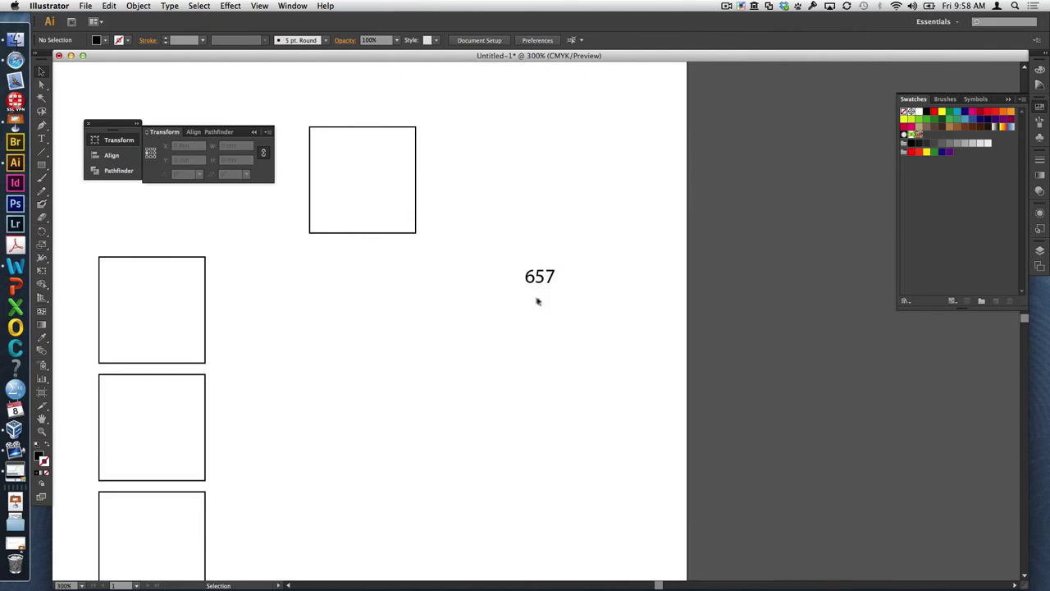
Step: Align the separated square and the 657 label first by their left edges and then by their right edges
{"action": "left_click", "coordinate": [413, 235]}
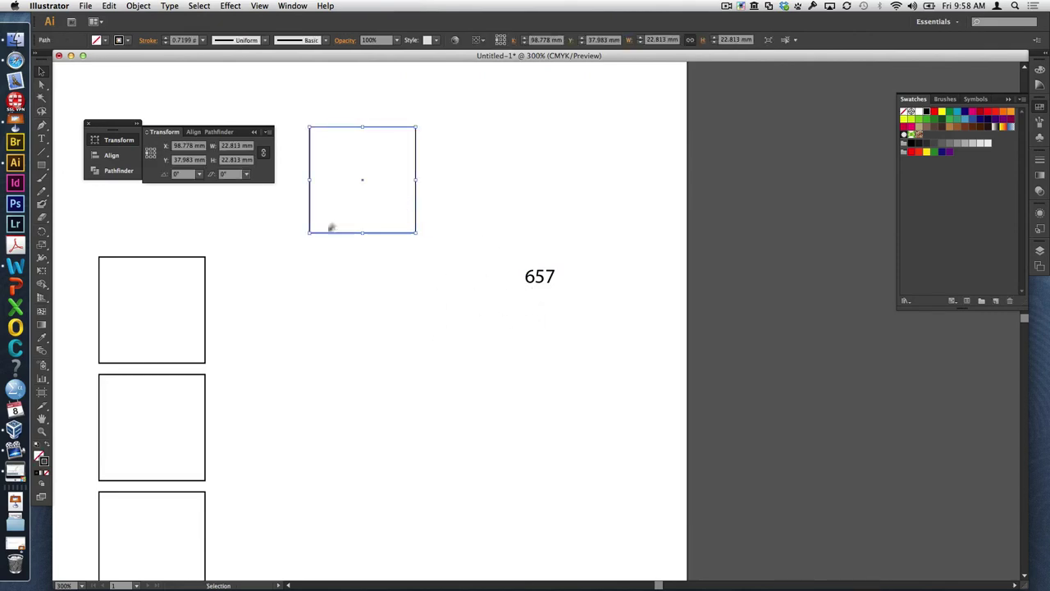
{"action": "left_click", "coordinate": [540, 276], "text": "shift"}
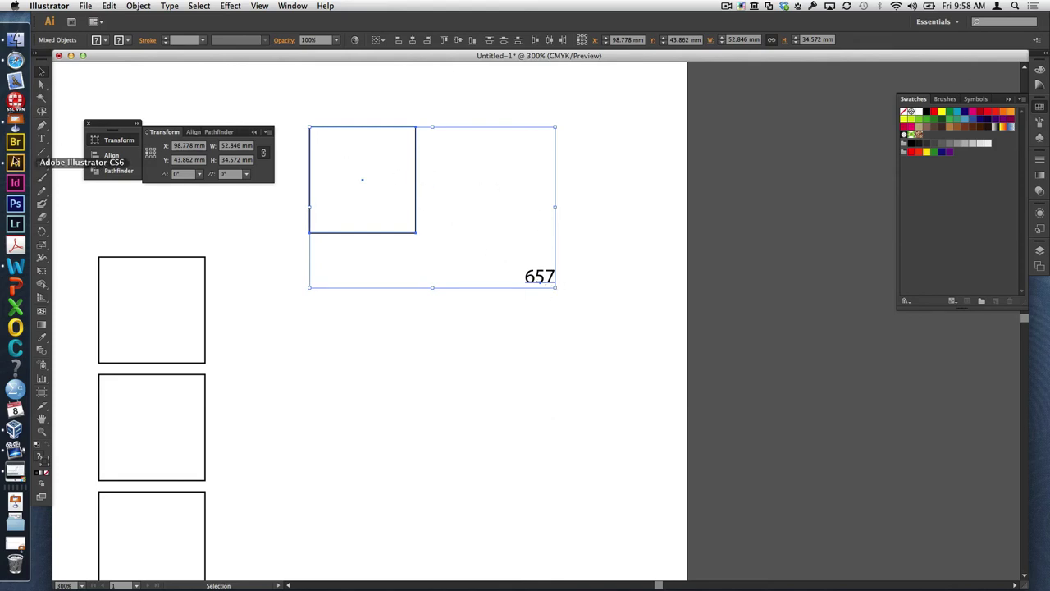
{"action": "left_click", "coordinate": [110, 155]}
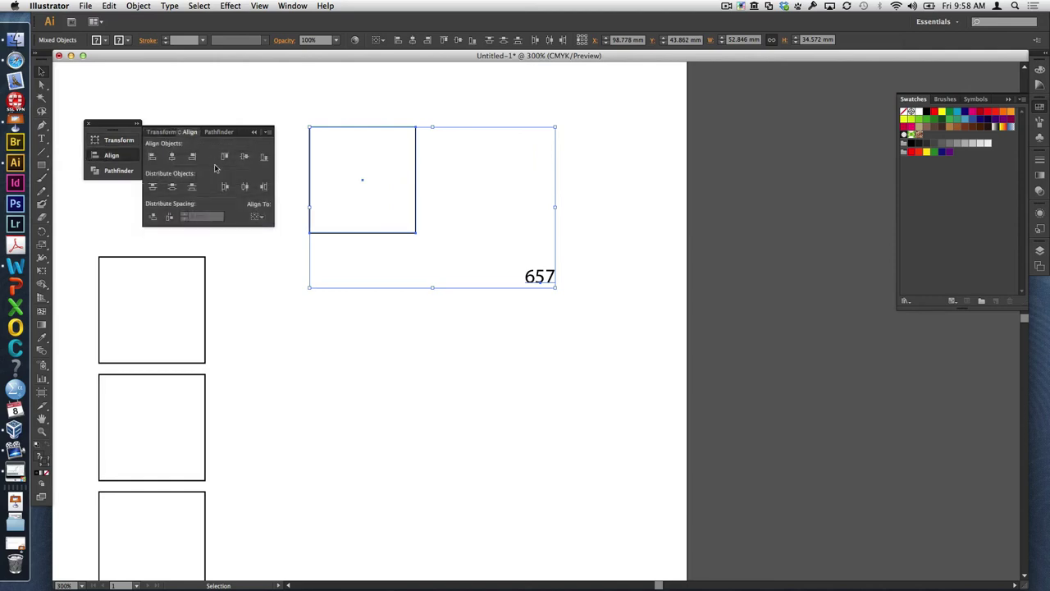
{"action": "left_click", "coordinate": [153, 156]}
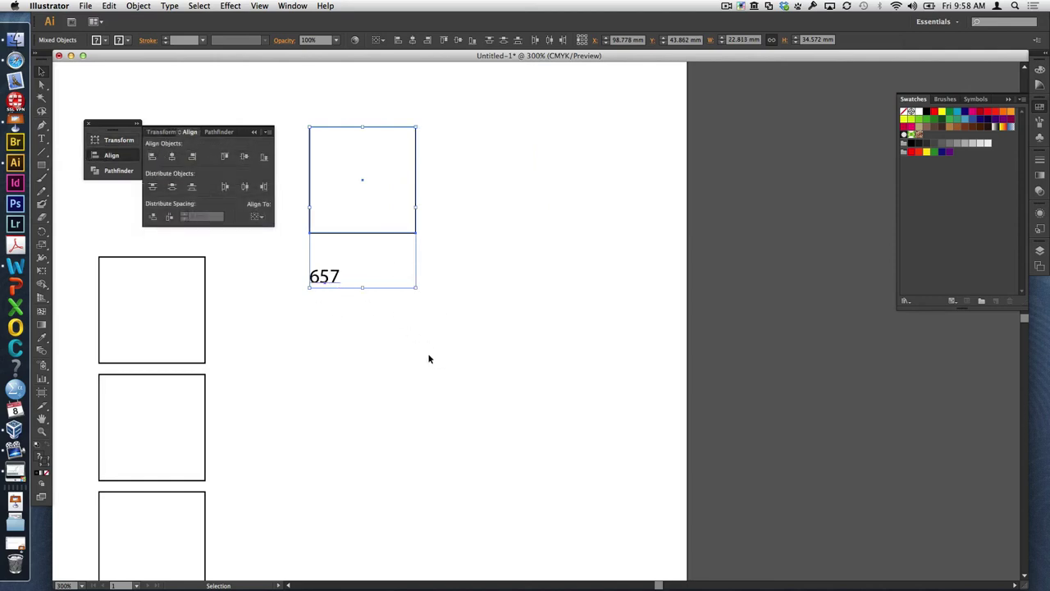
{"action": "left_click", "coordinate": [192, 156]}
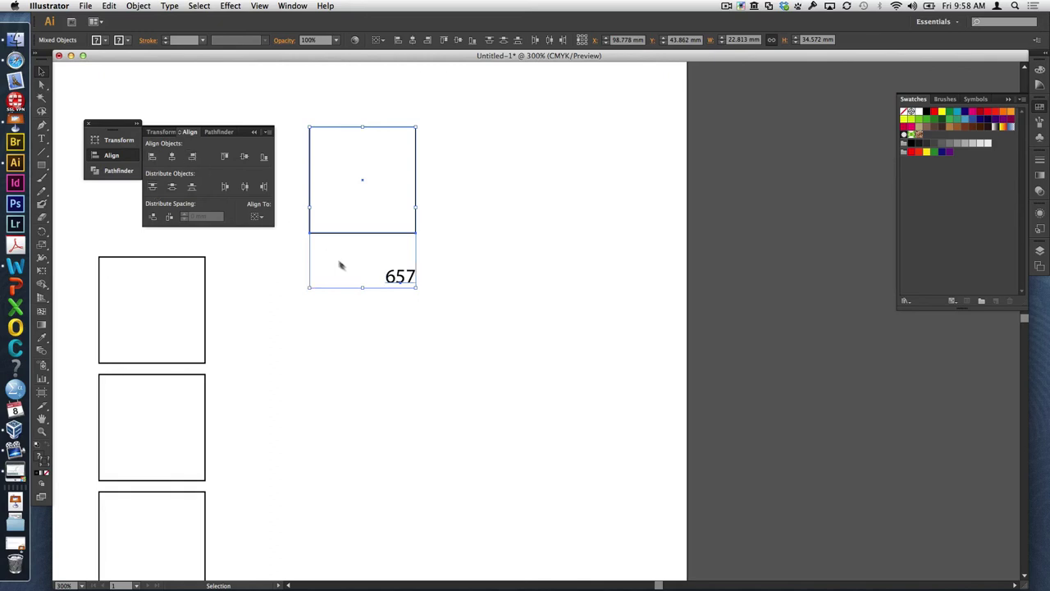
Step: Move the 657 label to about X 144.12 mm, Y 62.02 mm and the separated square to about X 108.54 mm, Y 56.68 mm
{"action": "left_click", "coordinate": [484, 294]}
{"action": "left_click_drag", "start_coordinate": [402, 278], "coordinate": [536, 292]}
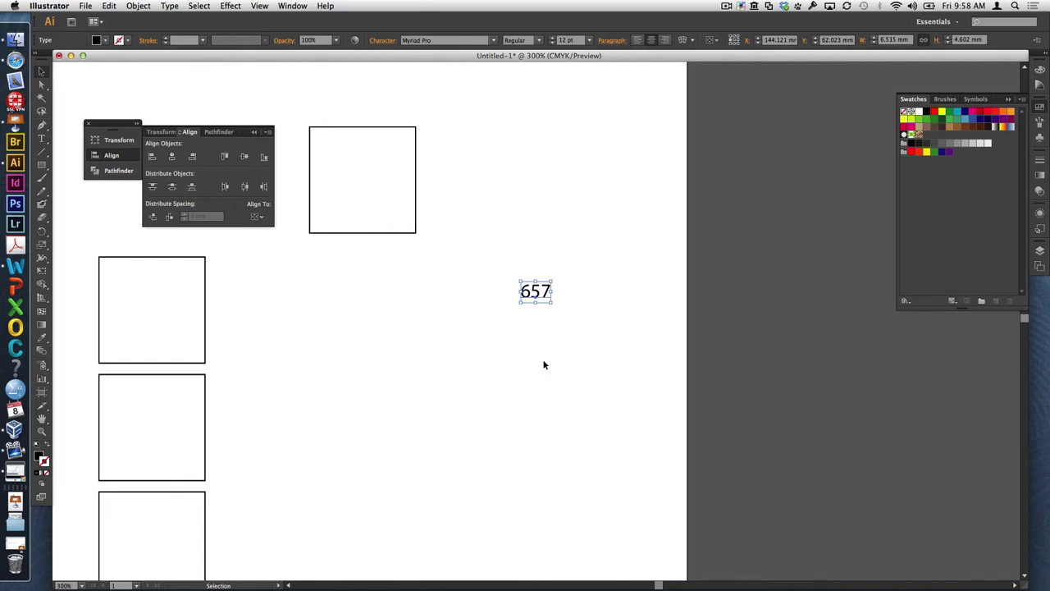
{"action": "left_click", "coordinate": [485, 304]}
{"action": "left_click_drag", "start_coordinate": [417, 188], "coordinate": [462, 274]}
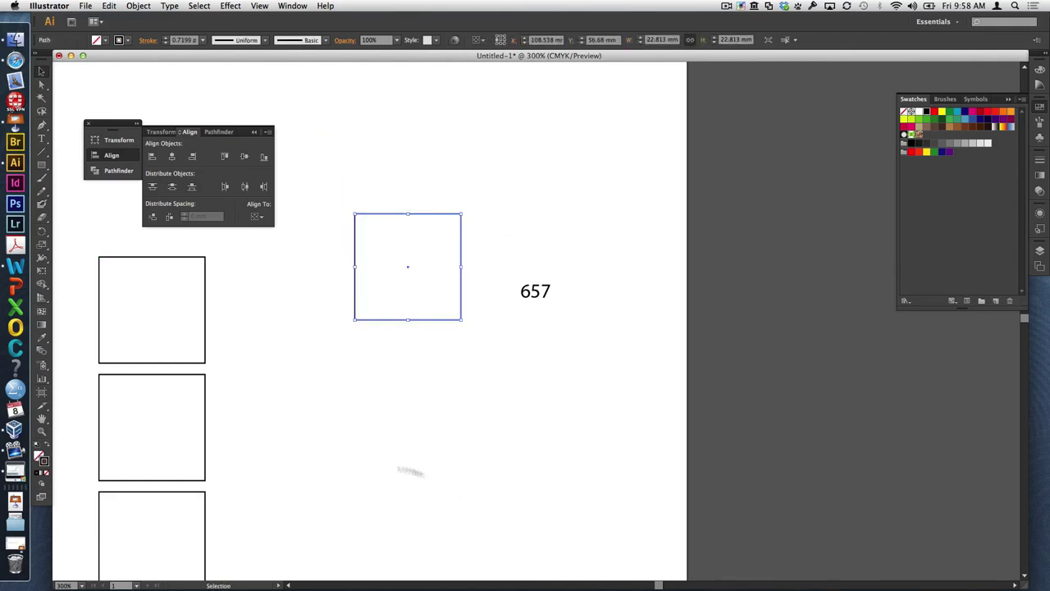
Step: Set the separated square's X position to 1 in, entering the value in inches
{"action": "left_click", "coordinate": [119, 144]}
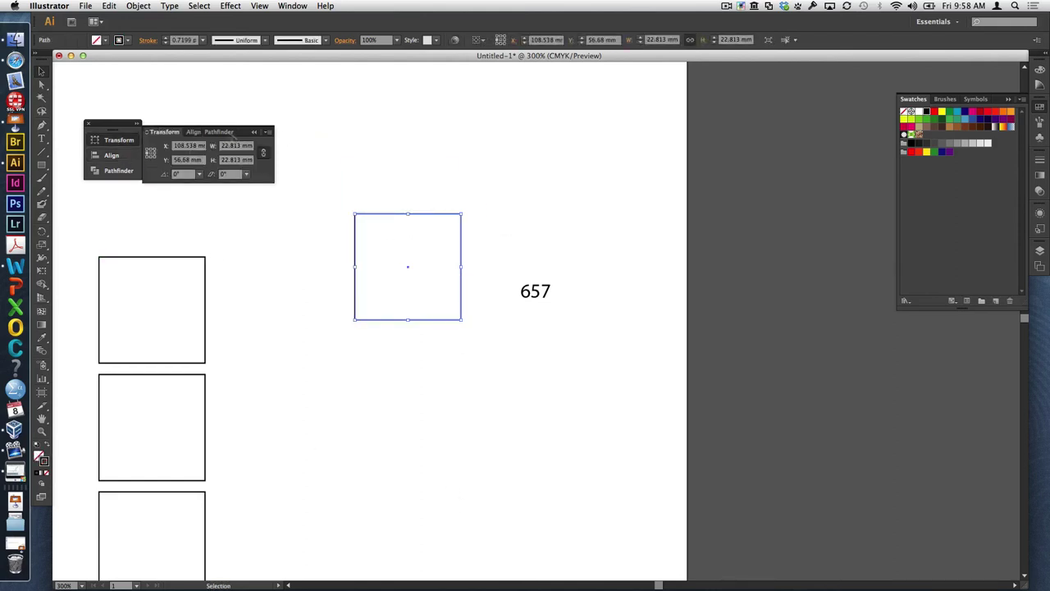
{"action": "left_click", "coordinate": [189, 145]}
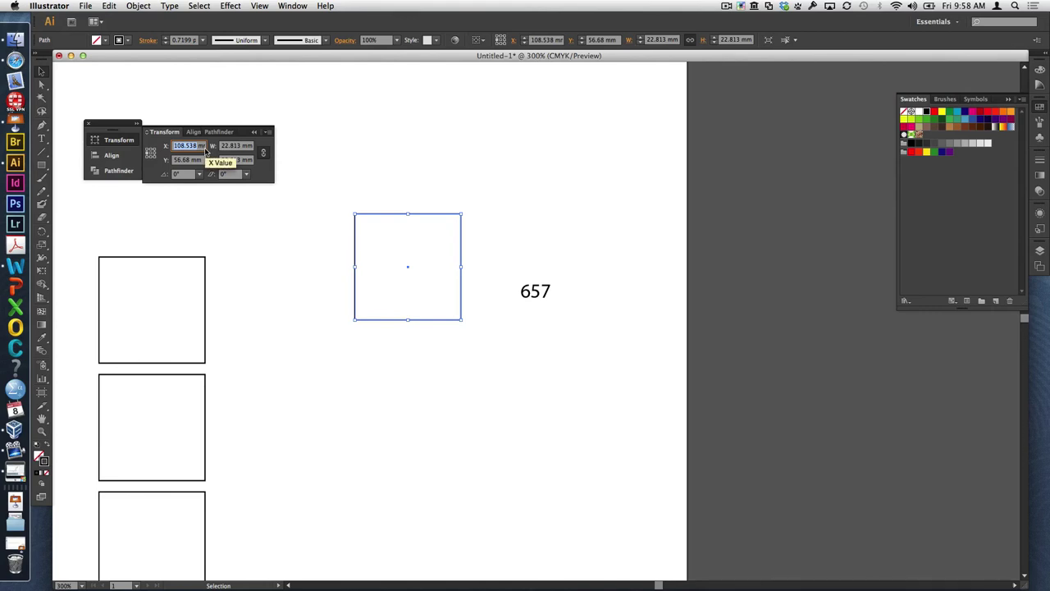
{"action": "type", "text": "1"}
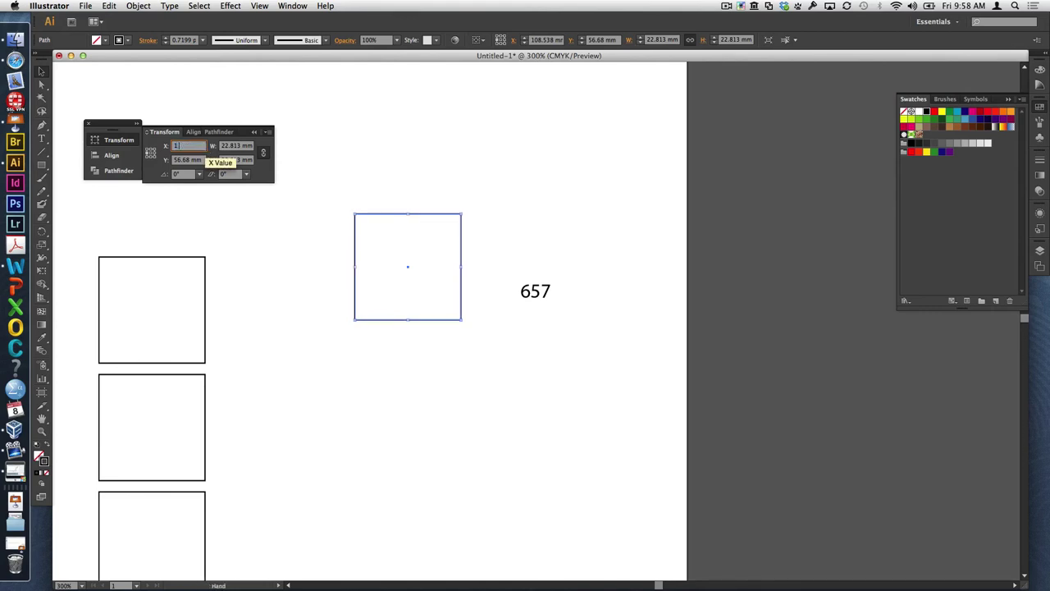
{"action": "type", "text": " in"}
{"action": "key", "text": "Return"}
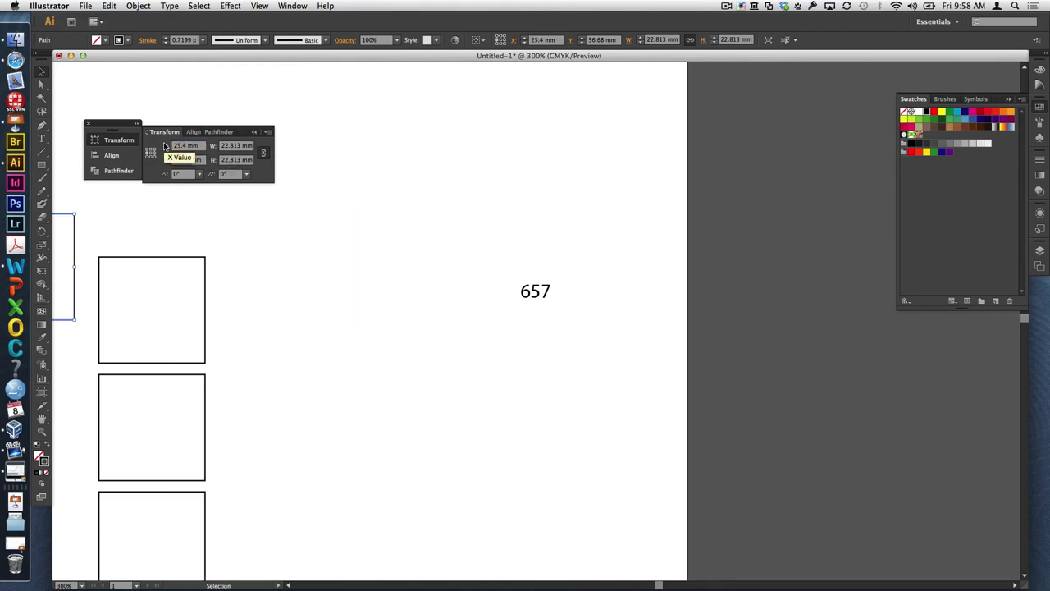
Step: Move the square to about X 89.37 mm, Y 63.27 mm and set its width to 1 in with proportions constrained
{"action": "left_click_drag", "start_coordinate": [74, 229], "coordinate": [371, 258]}
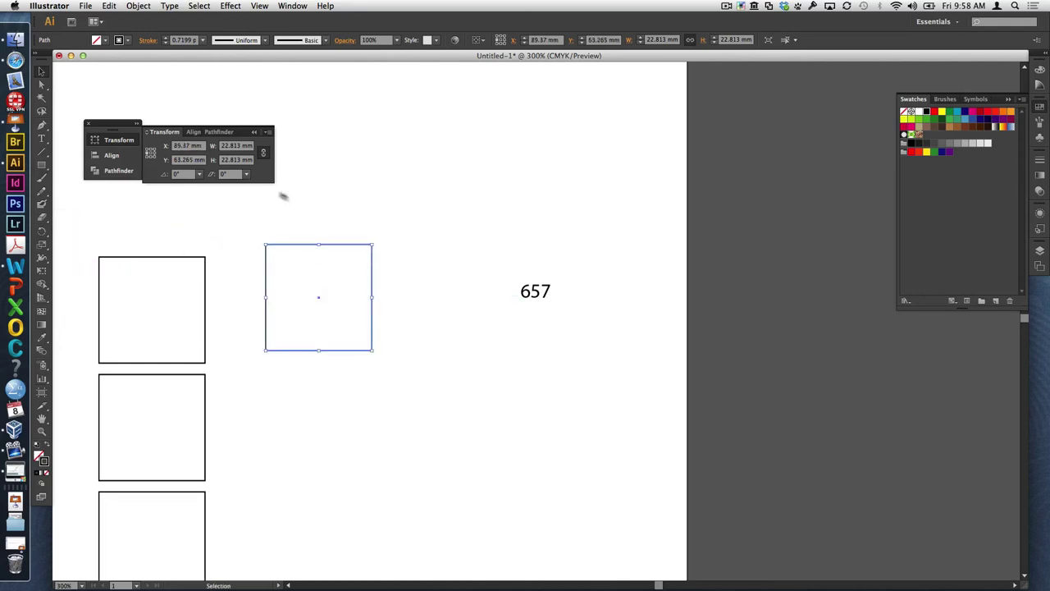
{"action": "left_click", "coordinate": [234, 145]}
{"action": "type", "text": "1 in"}
{"action": "key", "text": "Return"}
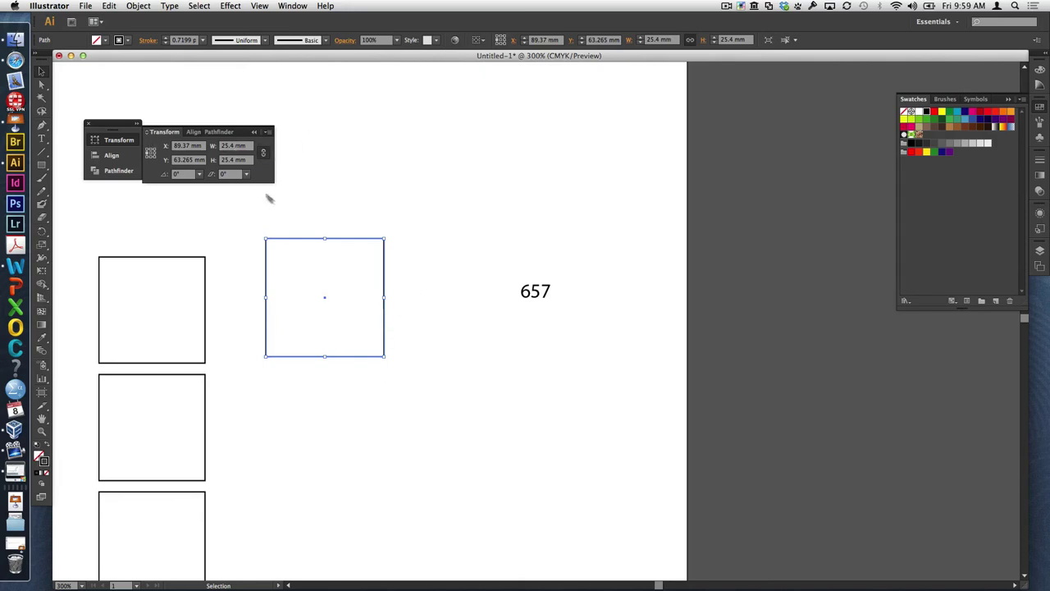
Step: Enlarge the square proportionally by adding 3 mm to its width with a +3 calculation
{"action": "left_click", "coordinate": [239, 147]}
{"action": "key", "text": "super+a"}
{"action": "key", "text": "Right"}
{"action": "key", "text": "Left"}
{"action": "key", "text": "Left"}
{"action": "key", "text": "Left"}
{"action": "key", "text": "Left"}
{"action": "type", "text": "+3"}
{"action": "key", "text": "Return"}
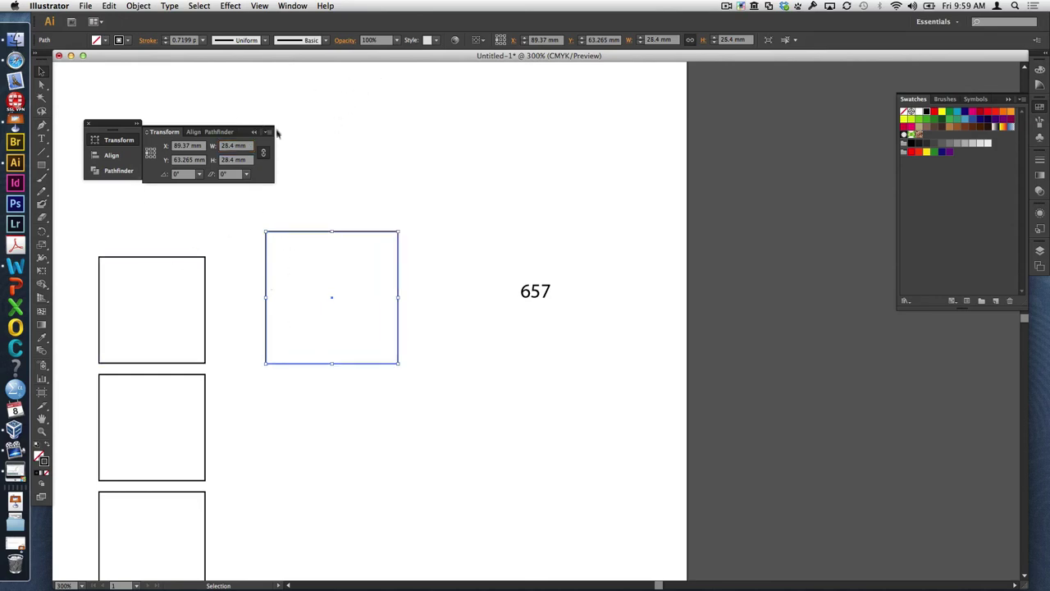
Step: Shrink the square proportionally by dividing its width by 3
{"action": "left_click", "coordinate": [233, 146]}
{"action": "type", "text": "/3"}
{"action": "key", "text": "Return"}
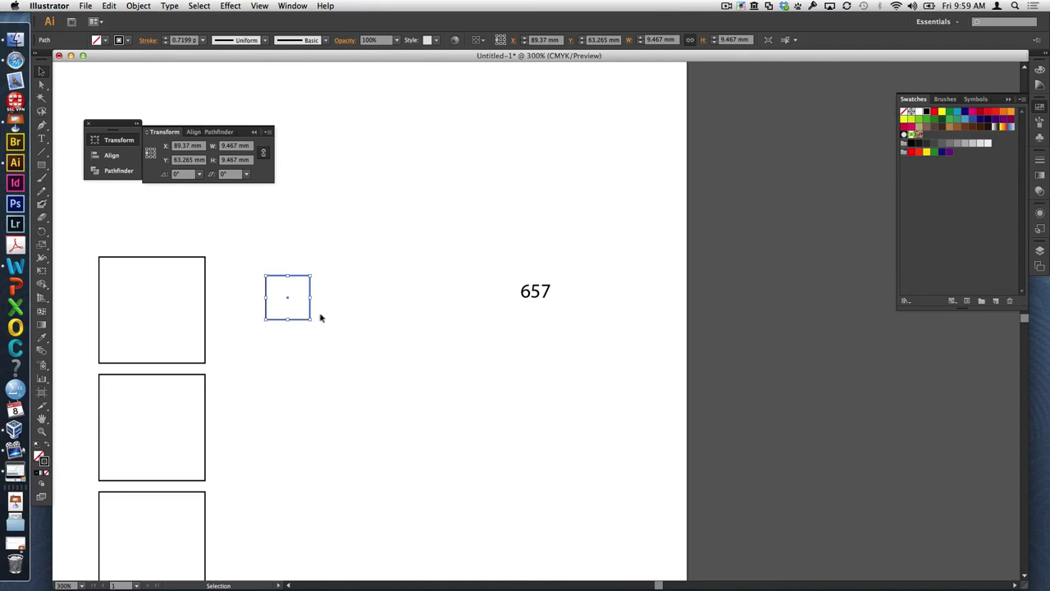
Step: Set the square's width to 7.1 mm with proportions constrained and move it to about X 94.5 mm, Y 65.93 mm
{"action": "left_click_drag", "start_coordinate": [310, 316], "coordinate": [402, 485]}
{"action": "left_click", "coordinate": [245, 146]}
{"action": "type", "text": "7.1"}
{"action": "key", "text": "Return"}
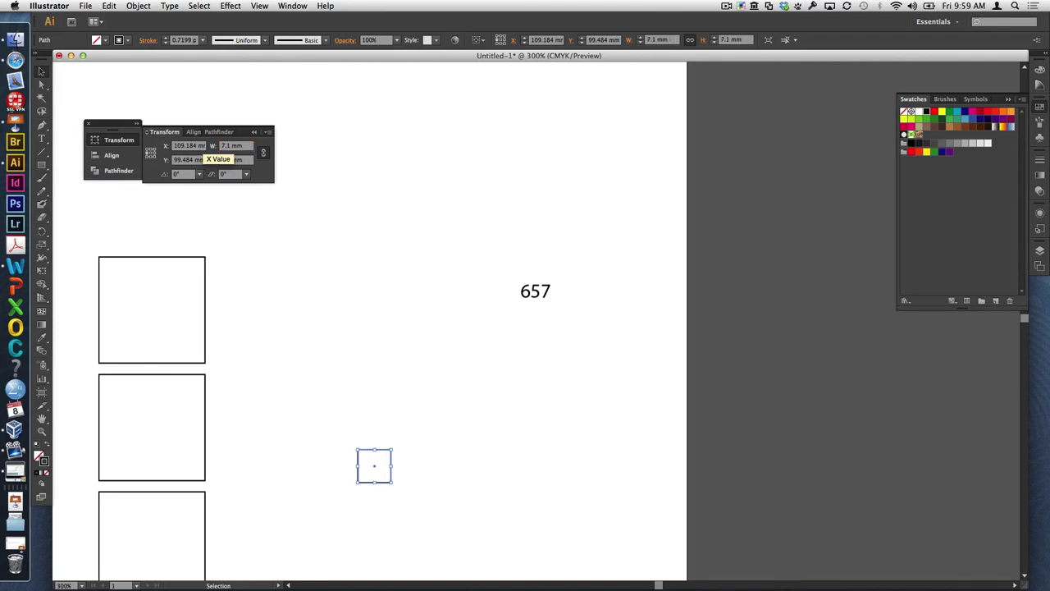
{"action": "left_click", "coordinate": [464, 474]}
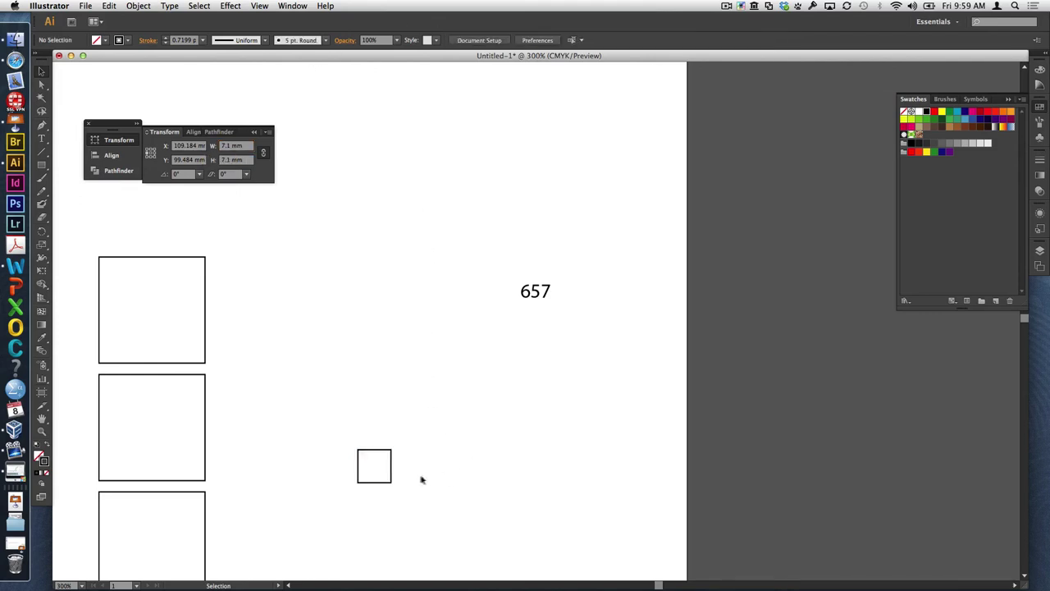
{"action": "left_click_drag", "start_coordinate": [392, 470], "coordinate": [323, 315]}
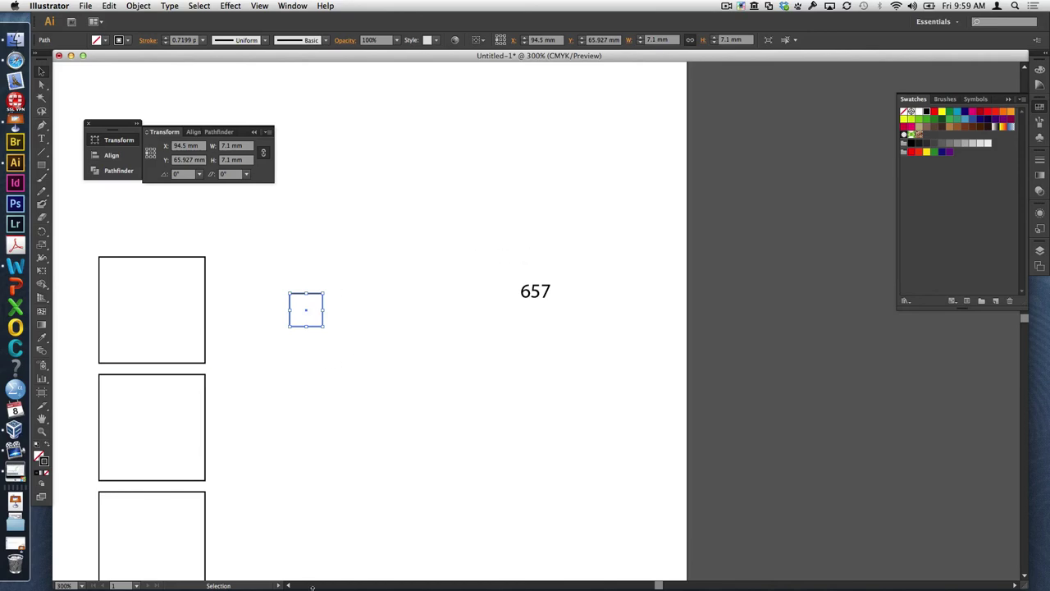
Step: Open Graph 11.eps from the Graphs folder in Illustrator, accepting the font substitution
{"action": "left_click", "coordinate": [15, 39]}
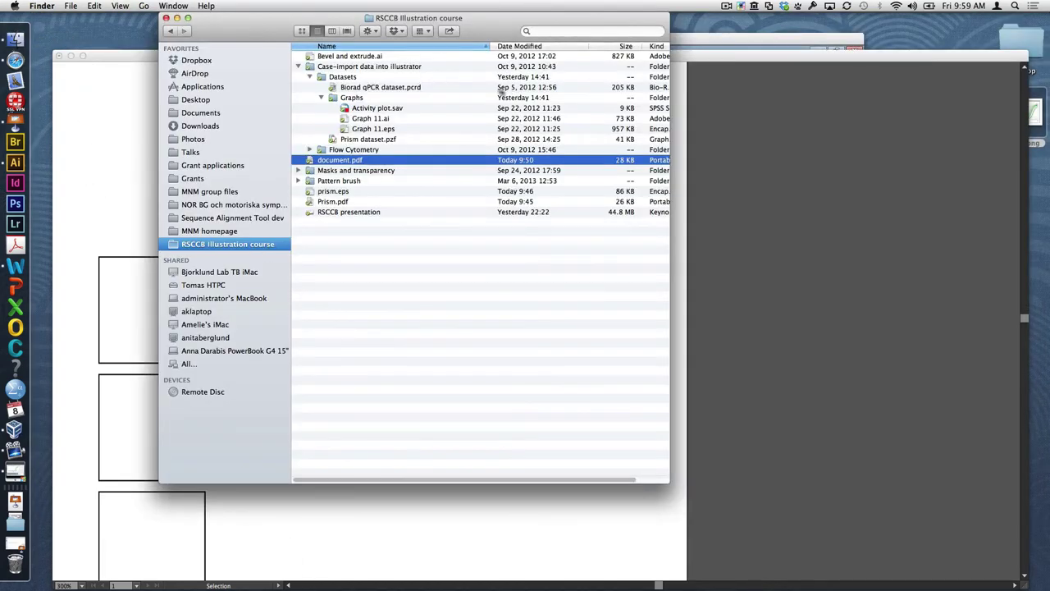
{"action": "left_click", "coordinate": [384, 119]}
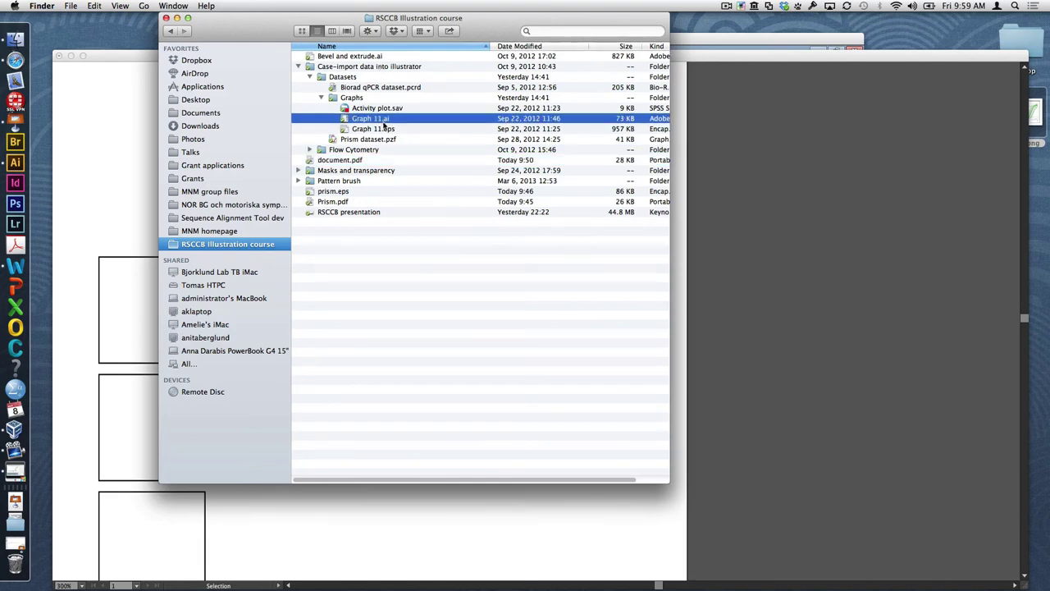
{"action": "left_click", "coordinate": [380, 130]}
{"action": "left_click_drag", "start_coordinate": [380, 129], "coordinate": [15, 163]}
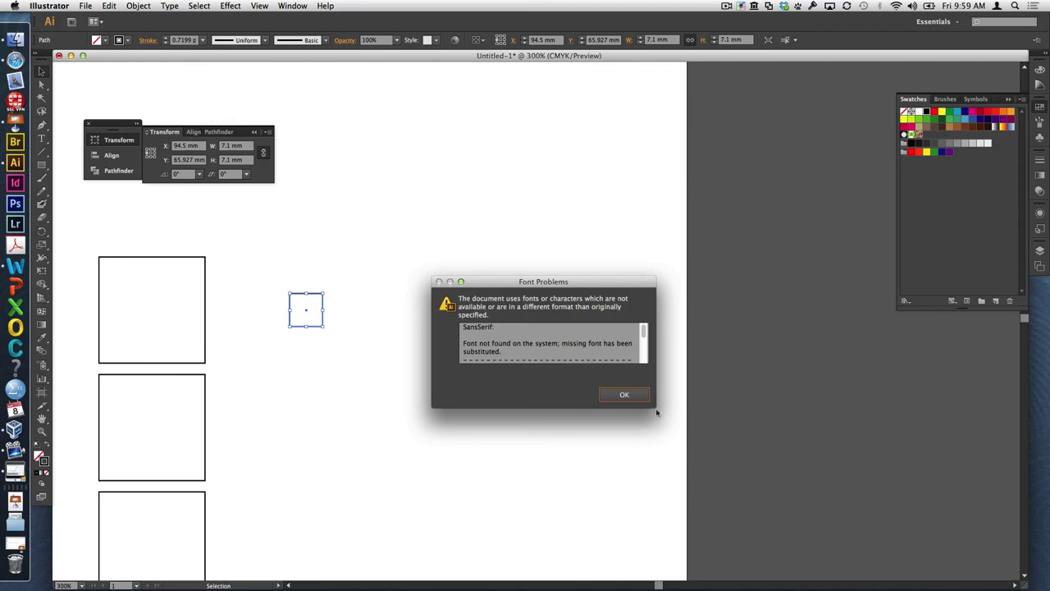
{"action": "left_click", "coordinate": [635, 397]}
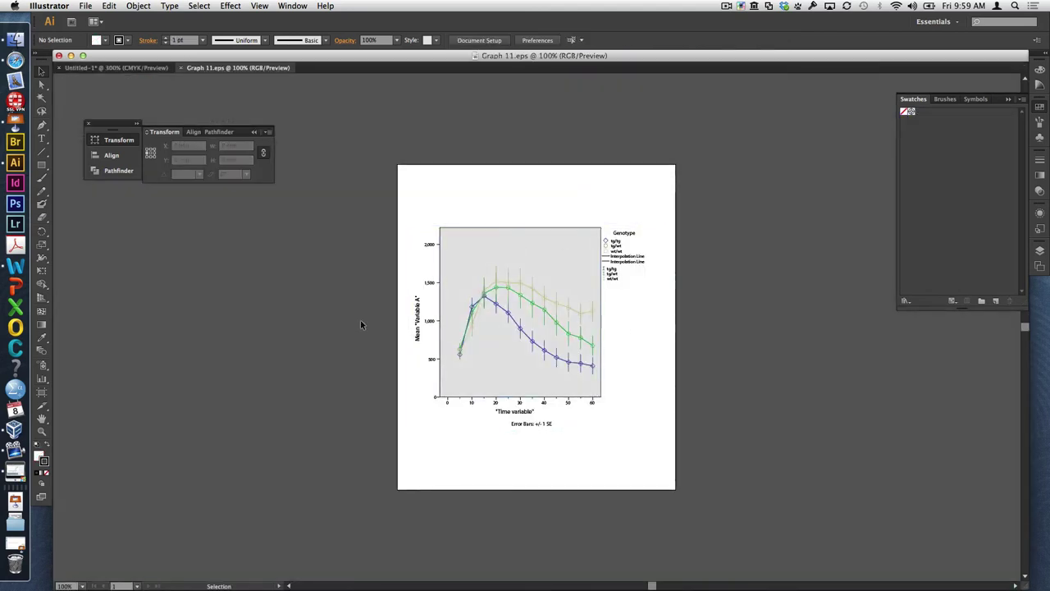
Step: Ungroup the entire graph and clean up its stray points, unpainted objects and empty text paths
{"action": "key", "text": "super+a"}
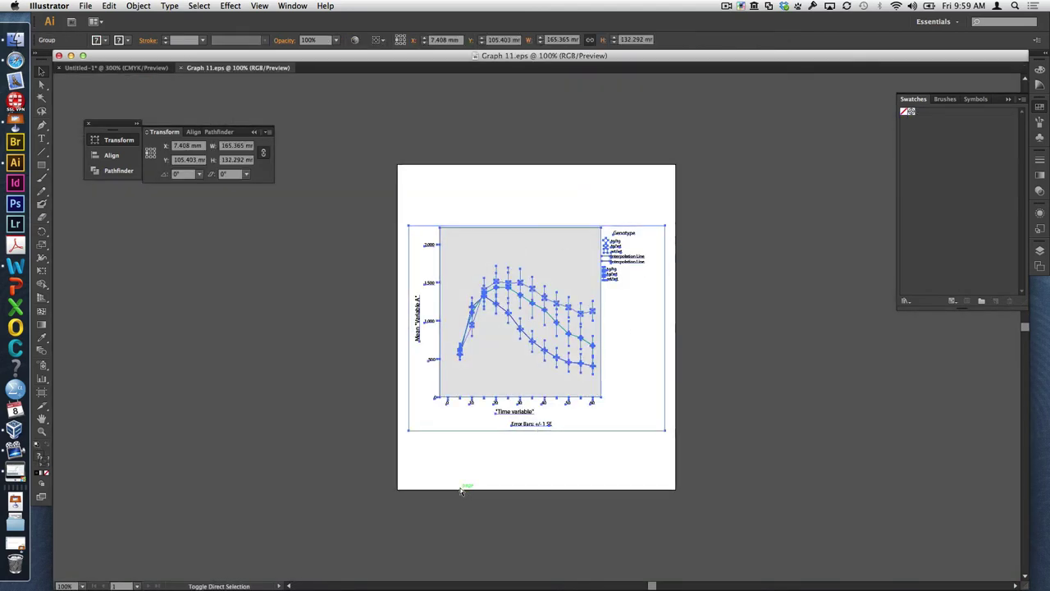
{"action": "key", "text": "super+shift+g"}
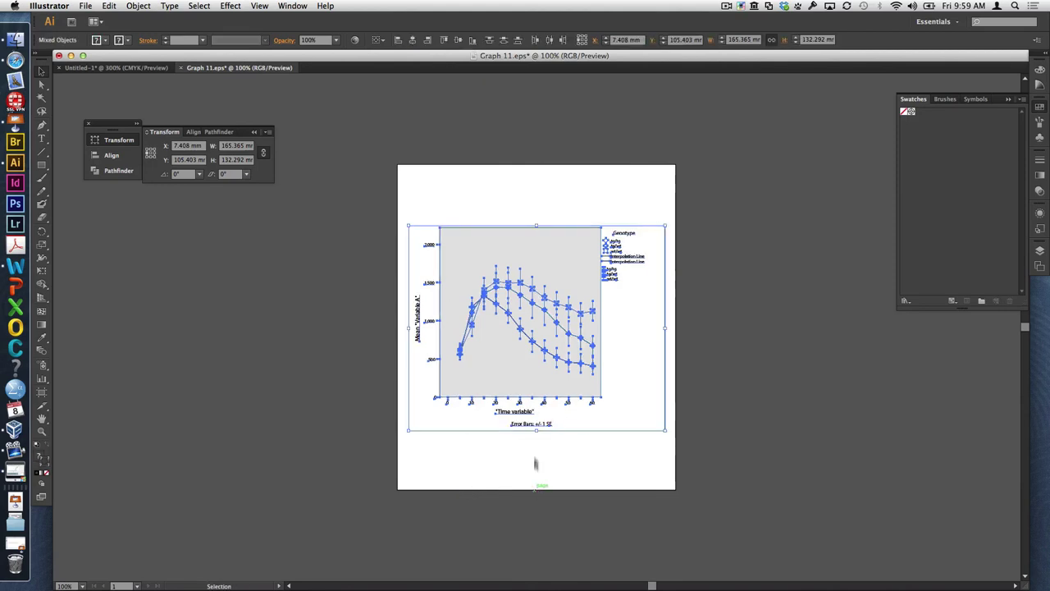
{"action": "left_click", "coordinate": [149, 5]}
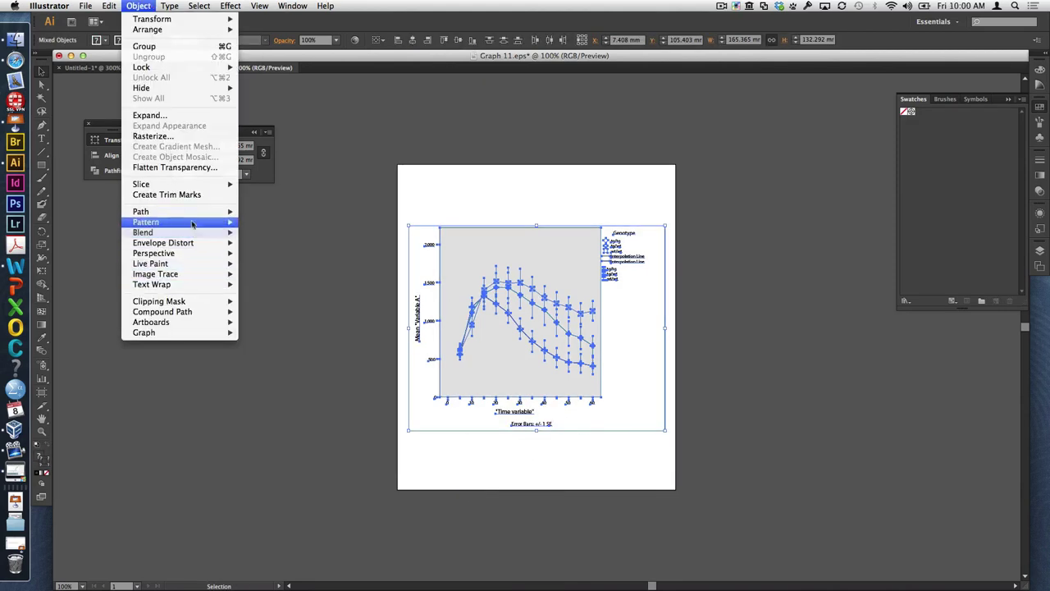
{"action": "mouse_move", "coordinate": [189, 213]}
{"action": "left_click", "coordinate": [278, 332]}
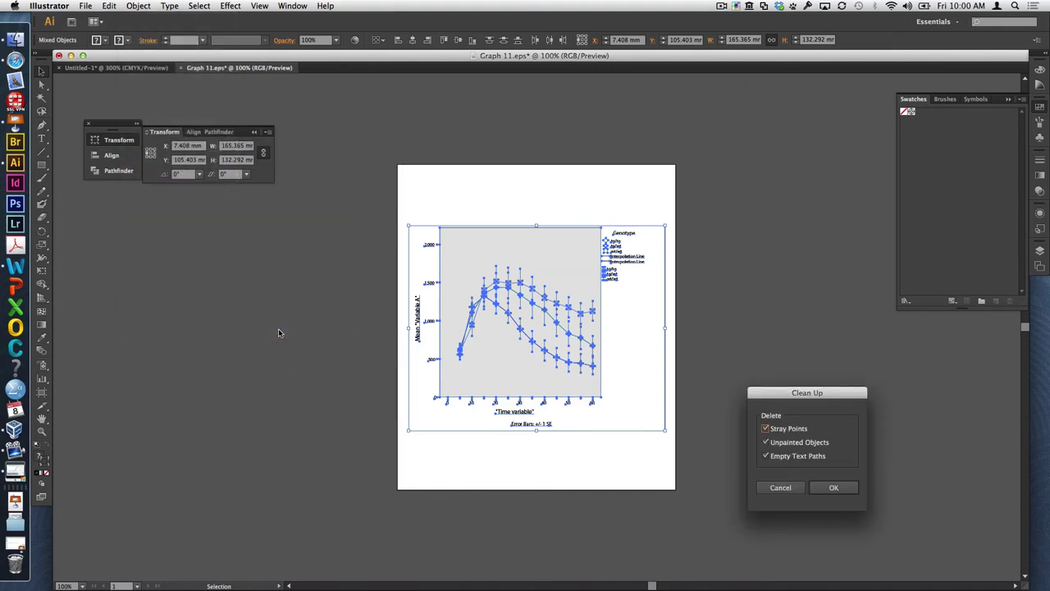
{"action": "key", "text": "Return"}
Step: Delete the grey background and frame behind the graph's plot area
{"action": "left_click", "coordinate": [456, 257]}
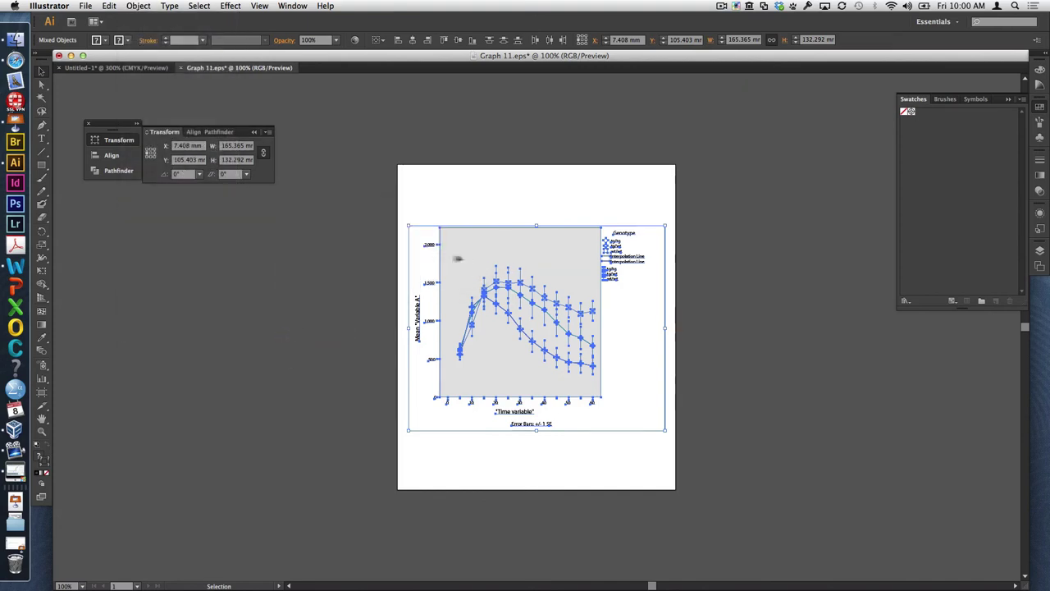
{"action": "left_click", "coordinate": [285, 323]}
{"action": "left_click_drag", "start_coordinate": [677, 215], "coordinate": [395, 428]}
{"action": "key", "text": "super+equal"}
{"action": "key", "text": "super+equal"}
{"action": "key", "text": "super+equal"}
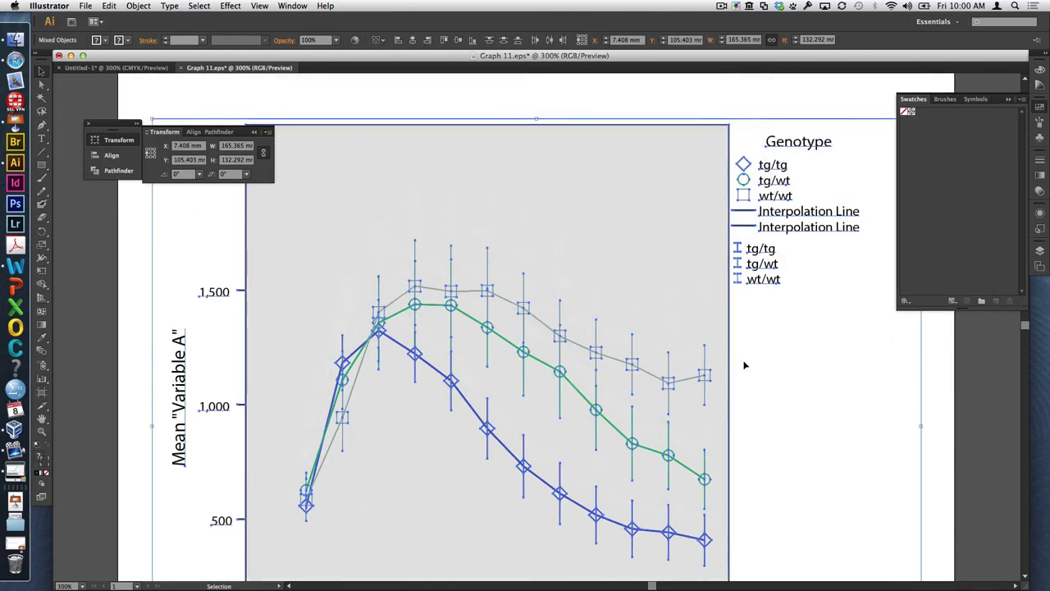
{"action": "scroll", "coordinate": [745, 365], "scroll_direction": "up", "scroll_amount": 1}
{"action": "key", "text": "a"}
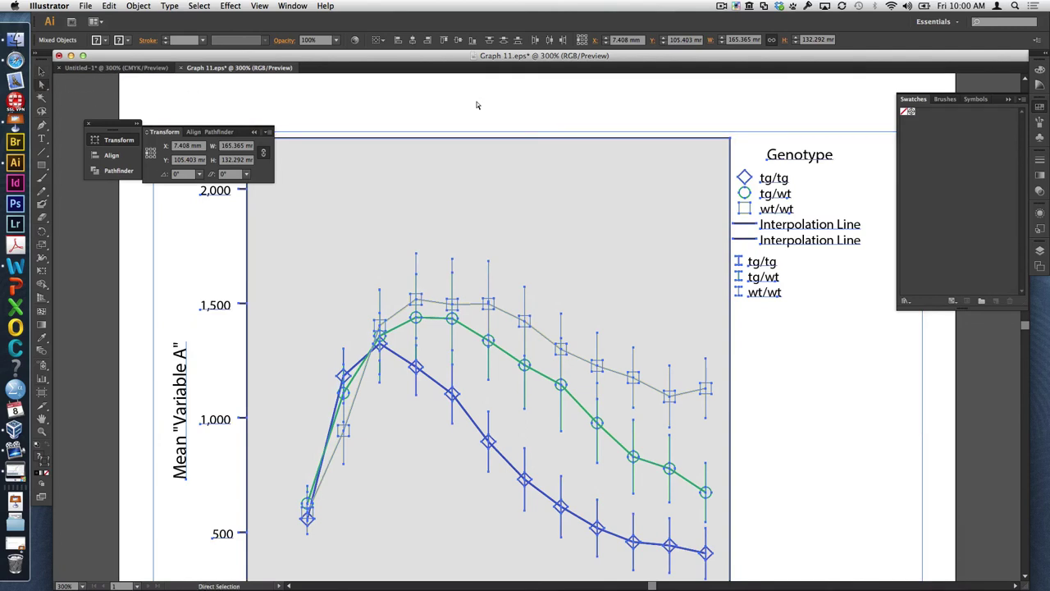
{"action": "left_click", "coordinate": [477, 105]}
{"action": "key", "text": "Delete"}
{"action": "left_click", "coordinate": [46, 75]}
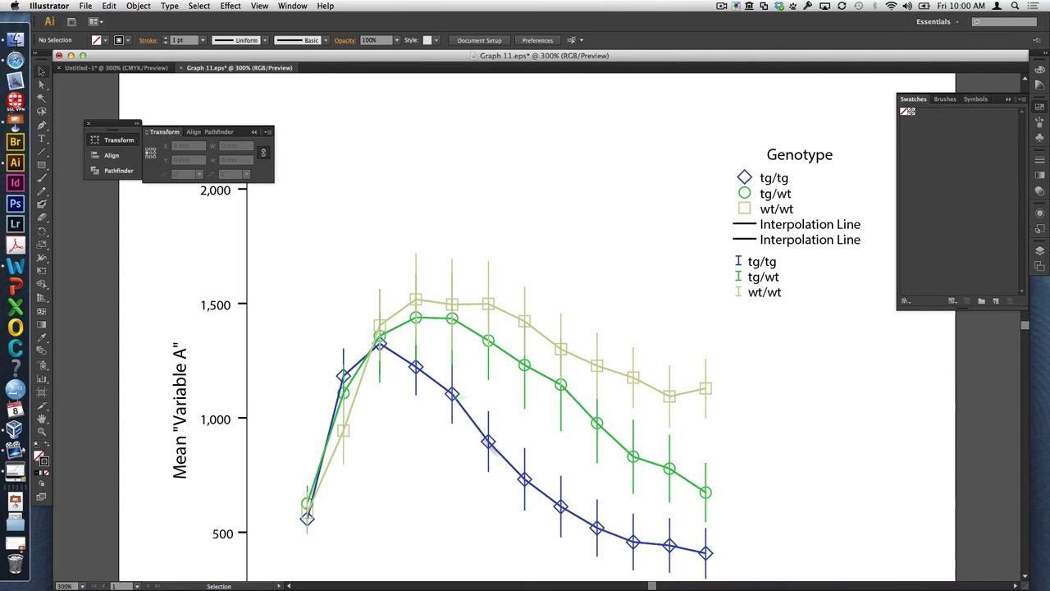
Step: Select the error bars of the blue tg/tg curve together, from its peak region to the last data point
{"action": "left_click", "coordinate": [489, 416]}
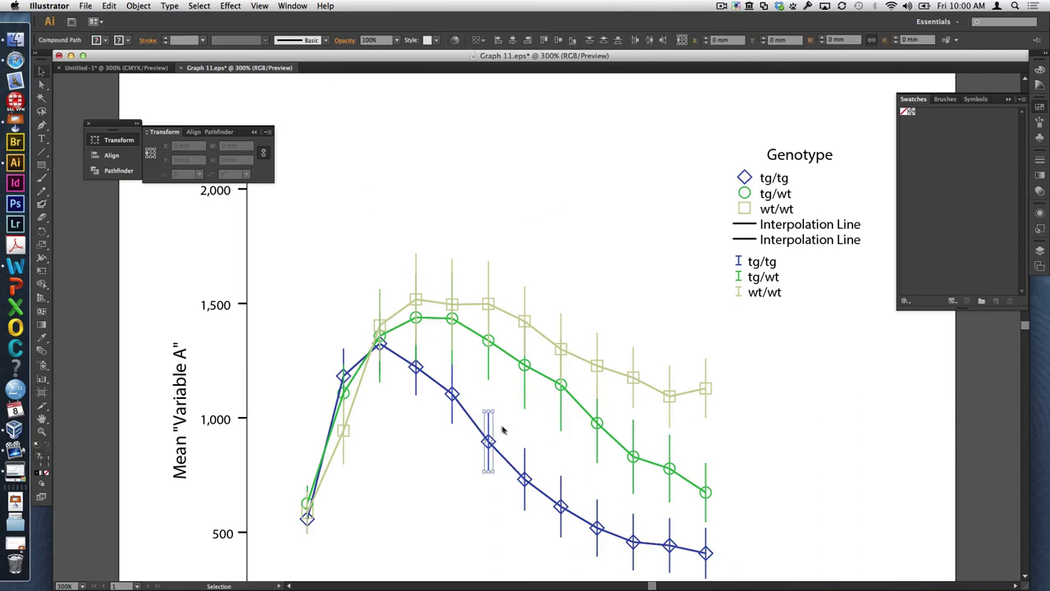
{"action": "left_click", "coordinate": [525, 453], "text": "shift"}
{"action": "left_click", "coordinate": [561, 486], "text": "shift"}
{"action": "left_click", "coordinate": [597, 509], "text": "shift"}
{"action": "left_click", "coordinate": [633, 519], "text": "shift"}
{"action": "left_click", "coordinate": [670, 530], "text": "shift"}
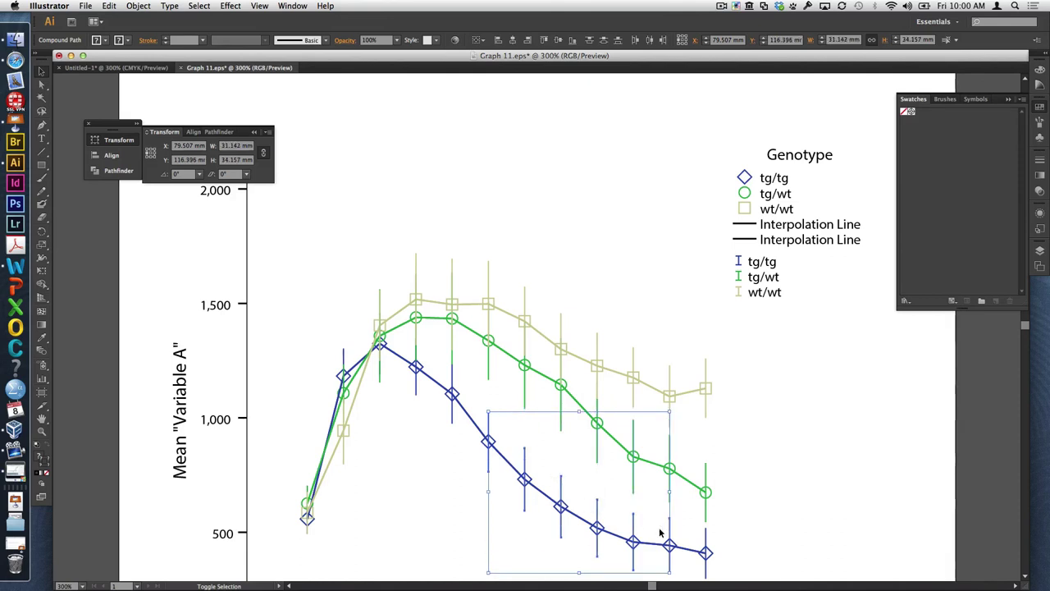
{"action": "left_click", "coordinate": [706, 538], "text": "shift"}
{"action": "left_click", "coordinate": [459, 421], "text": "shift"}
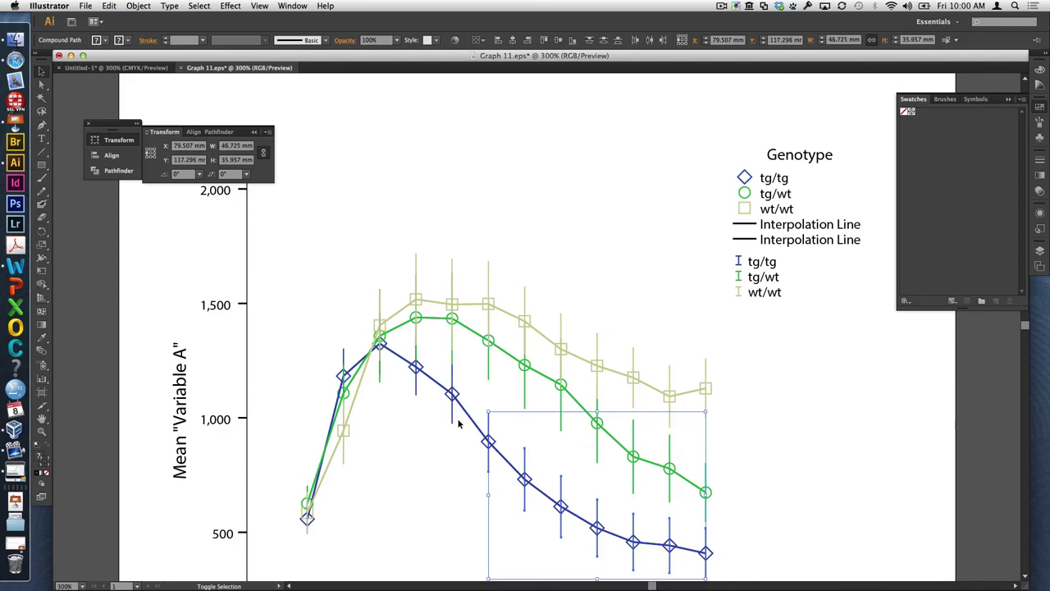
{"action": "left_click", "coordinate": [414, 395], "text": "shift"}
{"action": "scroll", "coordinate": [415, 395], "scroll_direction": "down", "scroll_amount": 3}
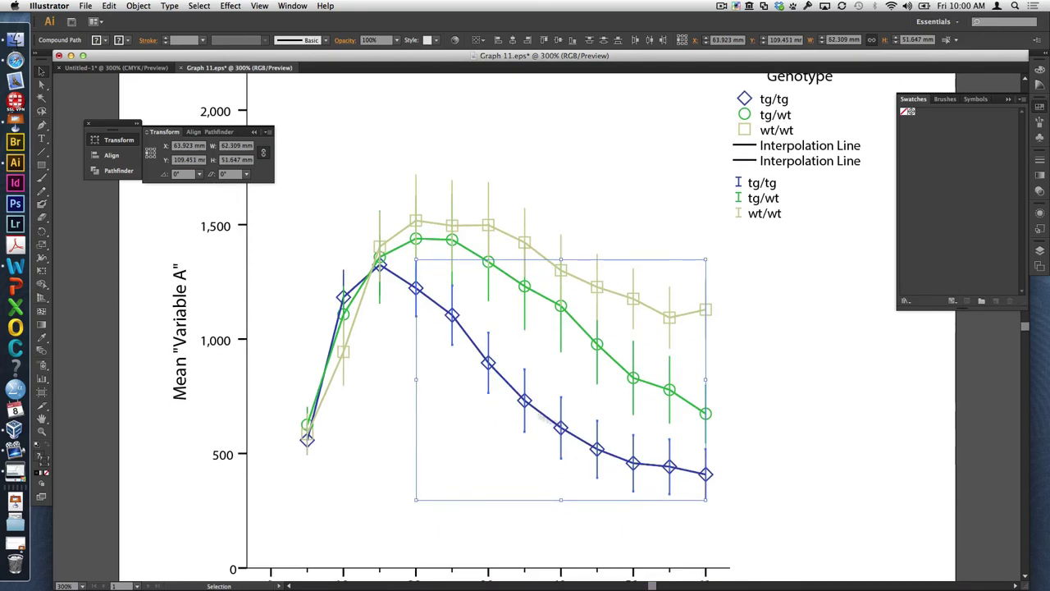
{"action": "left_click", "coordinate": [380, 255], "text": "shift"}
Step: Try to scale each selected error bar horizontally with Transform Each
{"action": "left_click", "coordinate": [138, 6]}
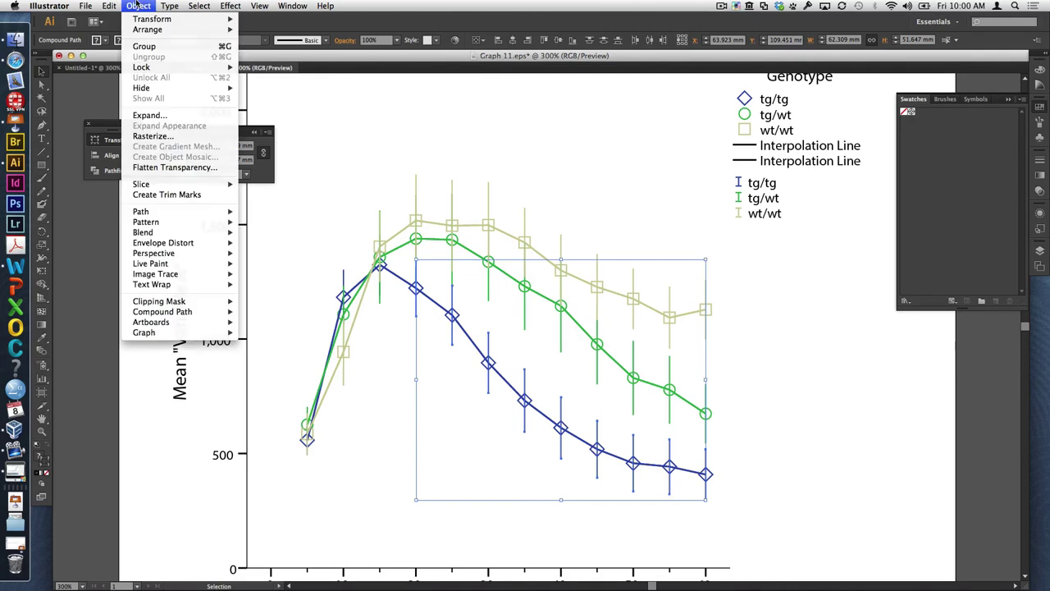
{"action": "mouse_move", "coordinate": [156, 19]}
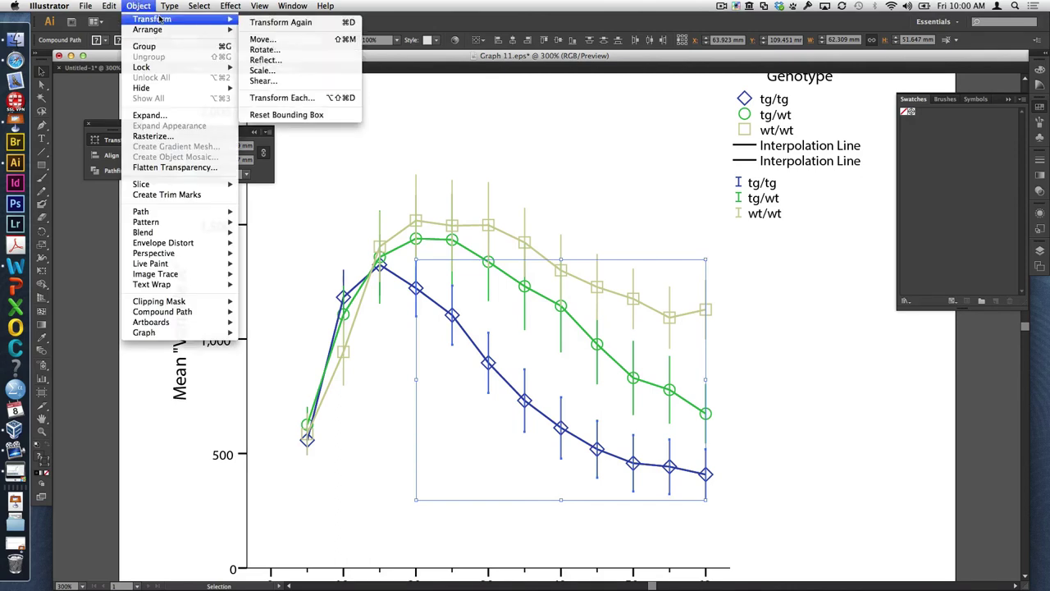
{"action": "left_click", "coordinate": [300, 100]}
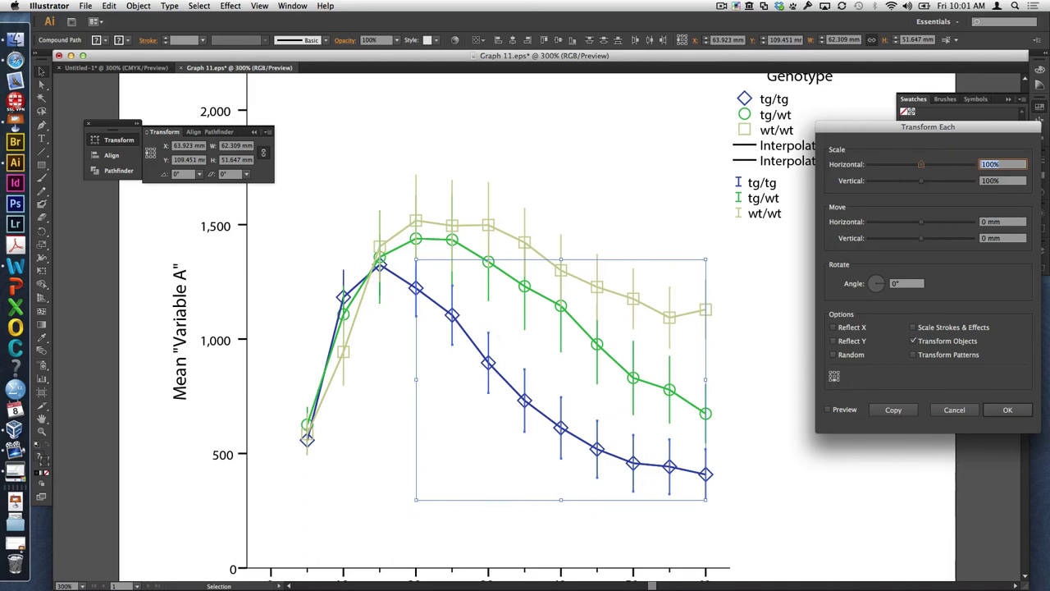
{"action": "left_click", "coordinate": [1008, 166]}
{"action": "key", "text": "BackSpace"}
{"action": "key", "text": "BackSpace"}
{"action": "type", "text": "10"}
{"action": "key", "text": "Return"}
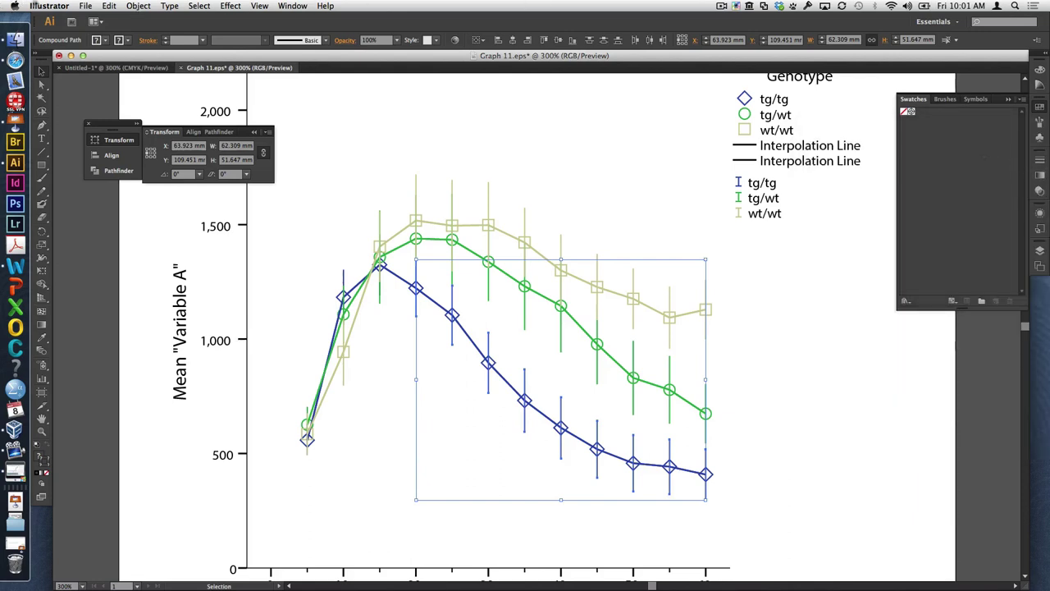
Step: Scale each selected blue error bar to 50% vertically from its bottom reference point with Transform Each, and deselect
{"action": "left_click", "coordinate": [138, 5]}
{"action": "mouse_move", "coordinate": [152, 19]}
{"action": "left_click", "coordinate": [294, 101]}
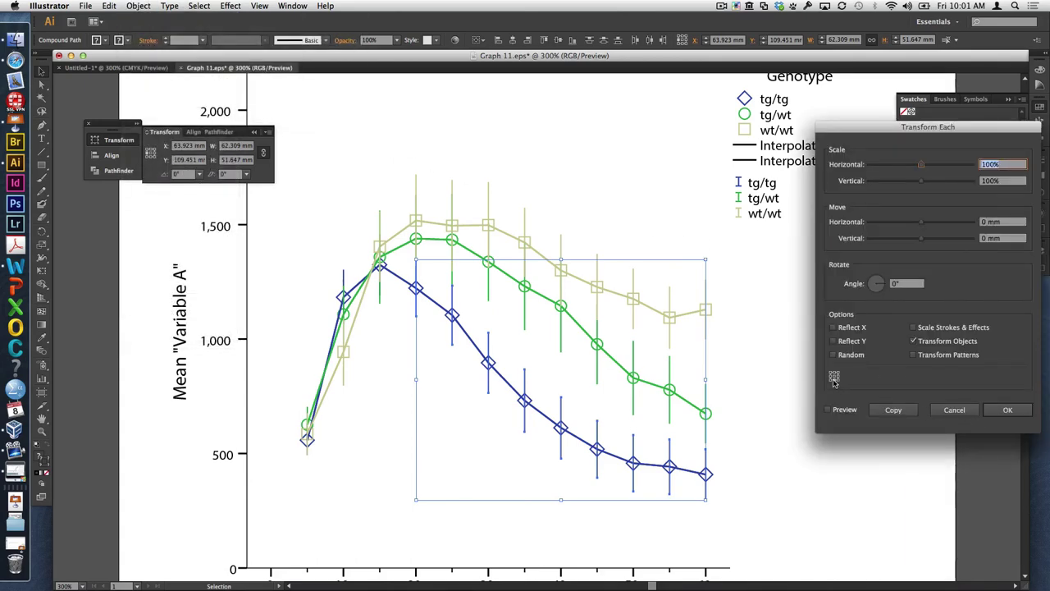
{"action": "left_click", "coordinate": [998, 181]}
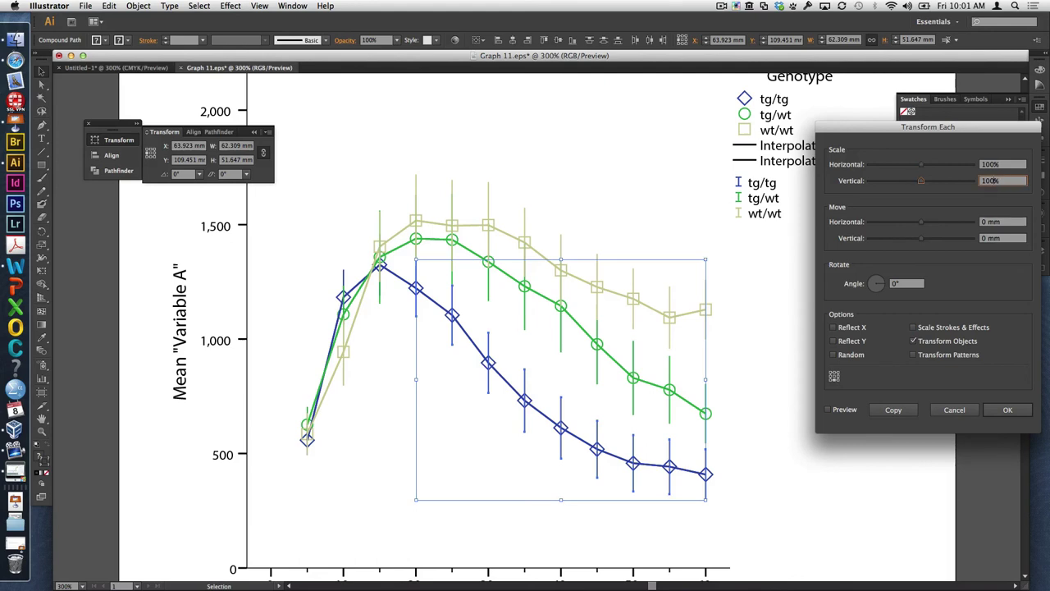
{"action": "type", "text": "0"}
{"action": "type", "text": "50"}
{"action": "left_click", "coordinate": [829, 410]}
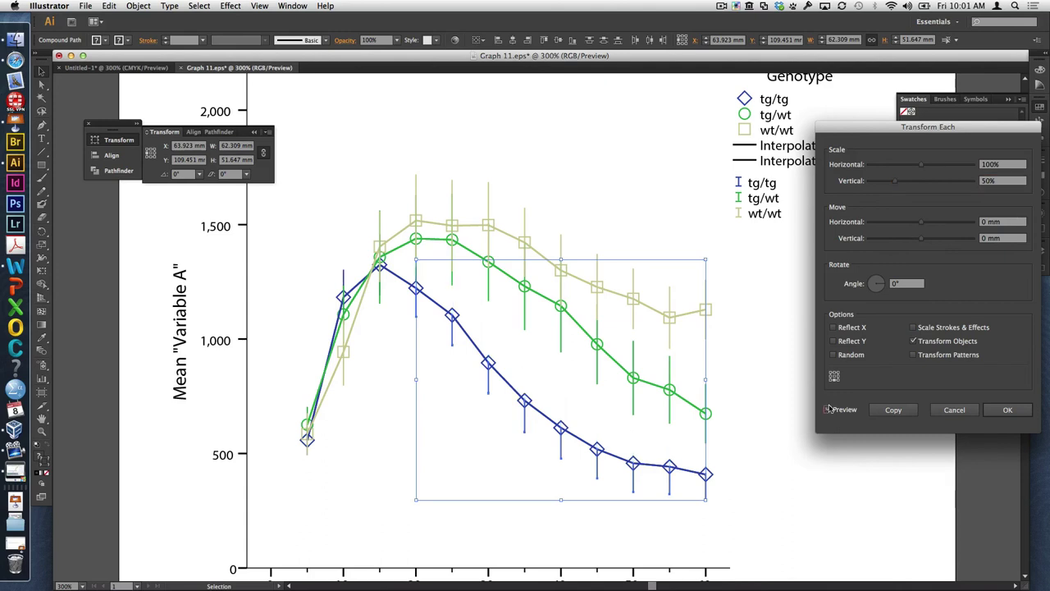
{"action": "left_click", "coordinate": [1008, 410]}
{"action": "left_click", "coordinate": [444, 336]}
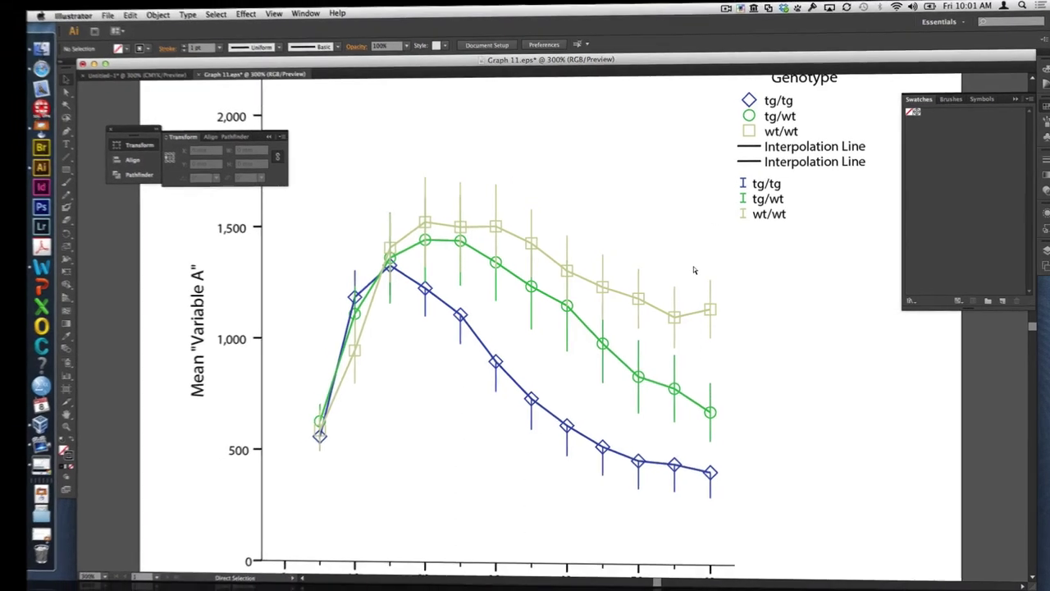
Step: Close the Graph 11.eps document
{"action": "key", "text": "super+w"}
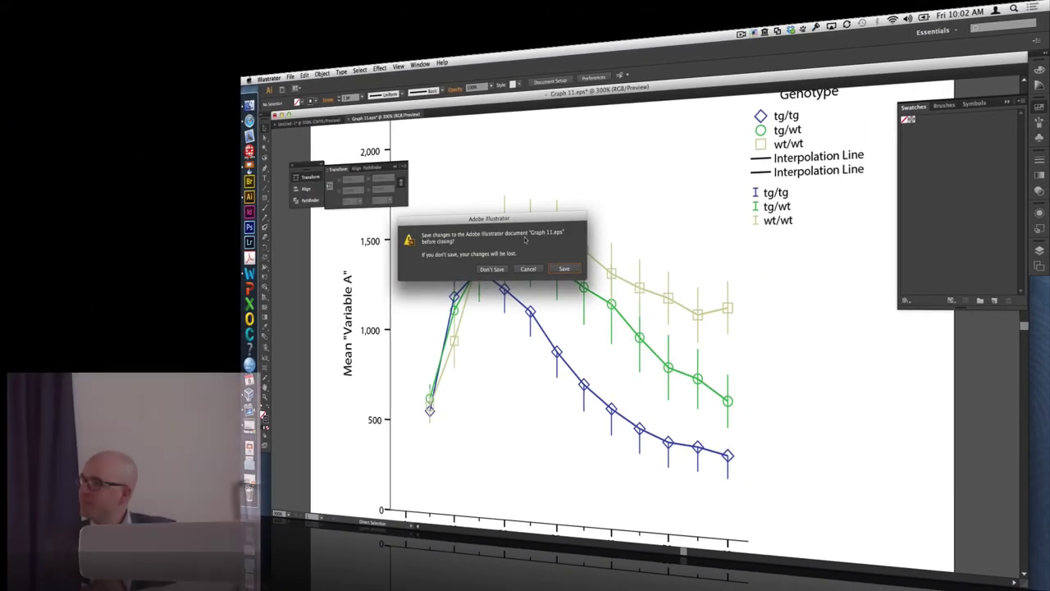